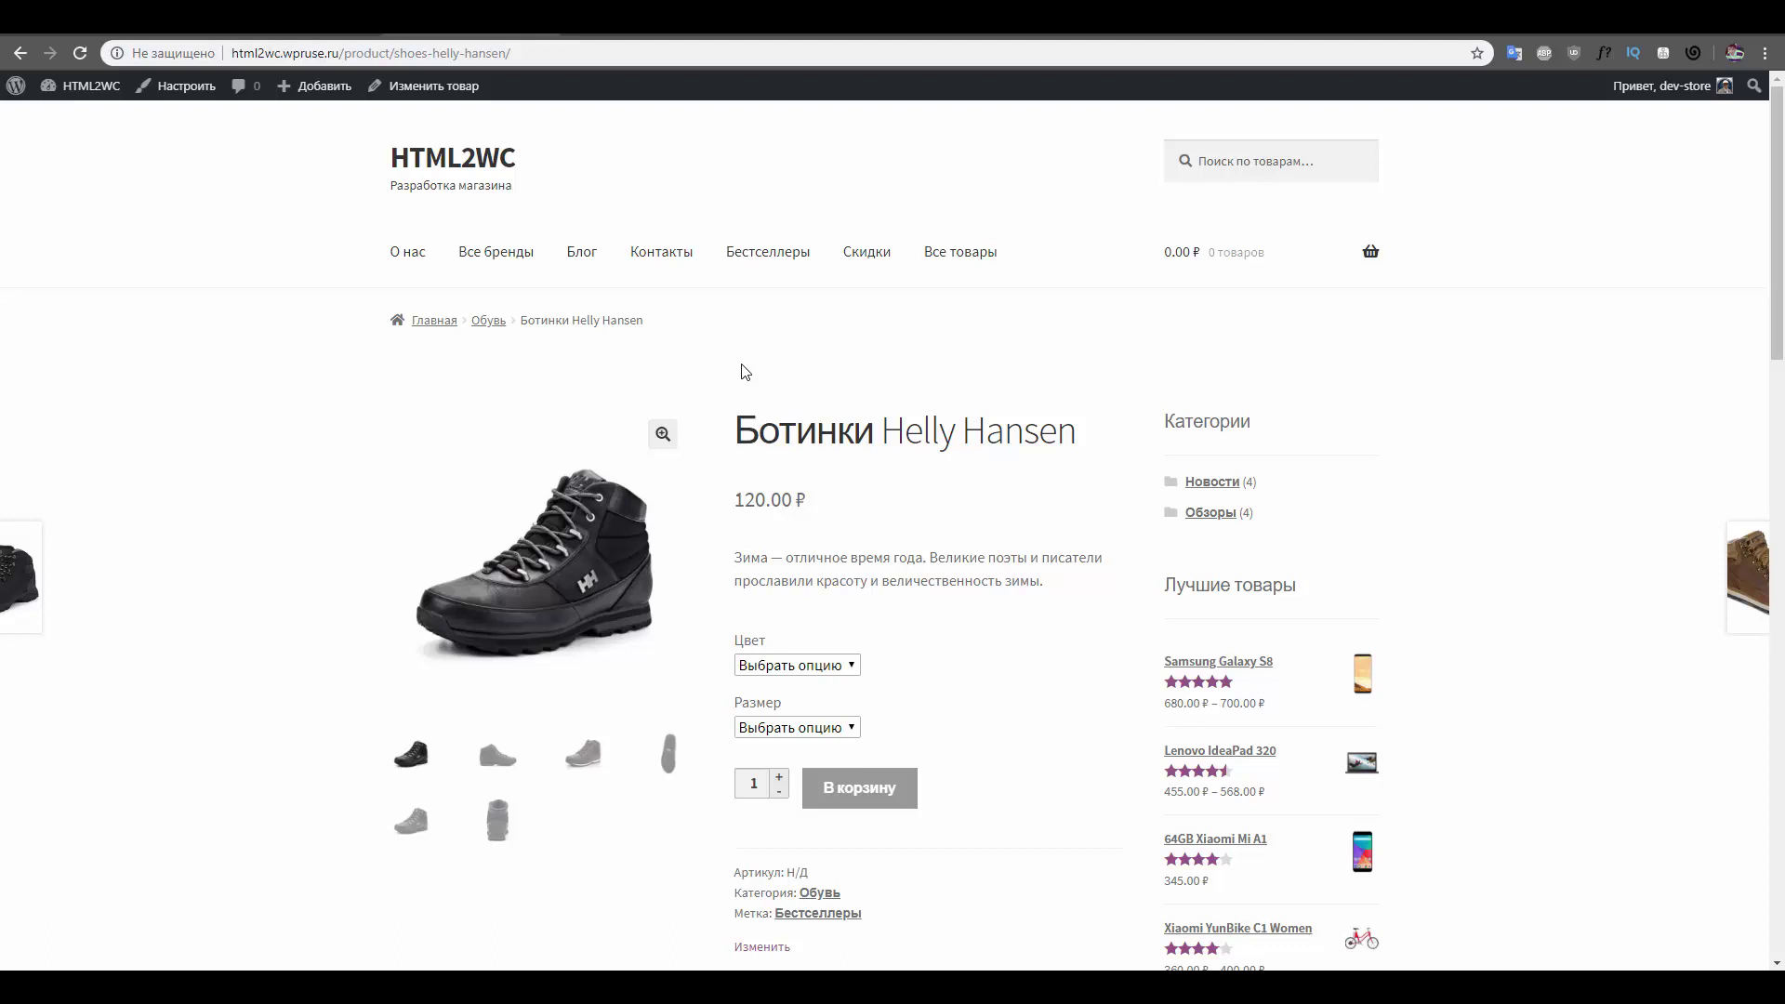
Choose the colour Коричневый and size 41 for the Helly Hansen boots on the product page.
{"action": "left_click", "coordinate": [799, 665]}
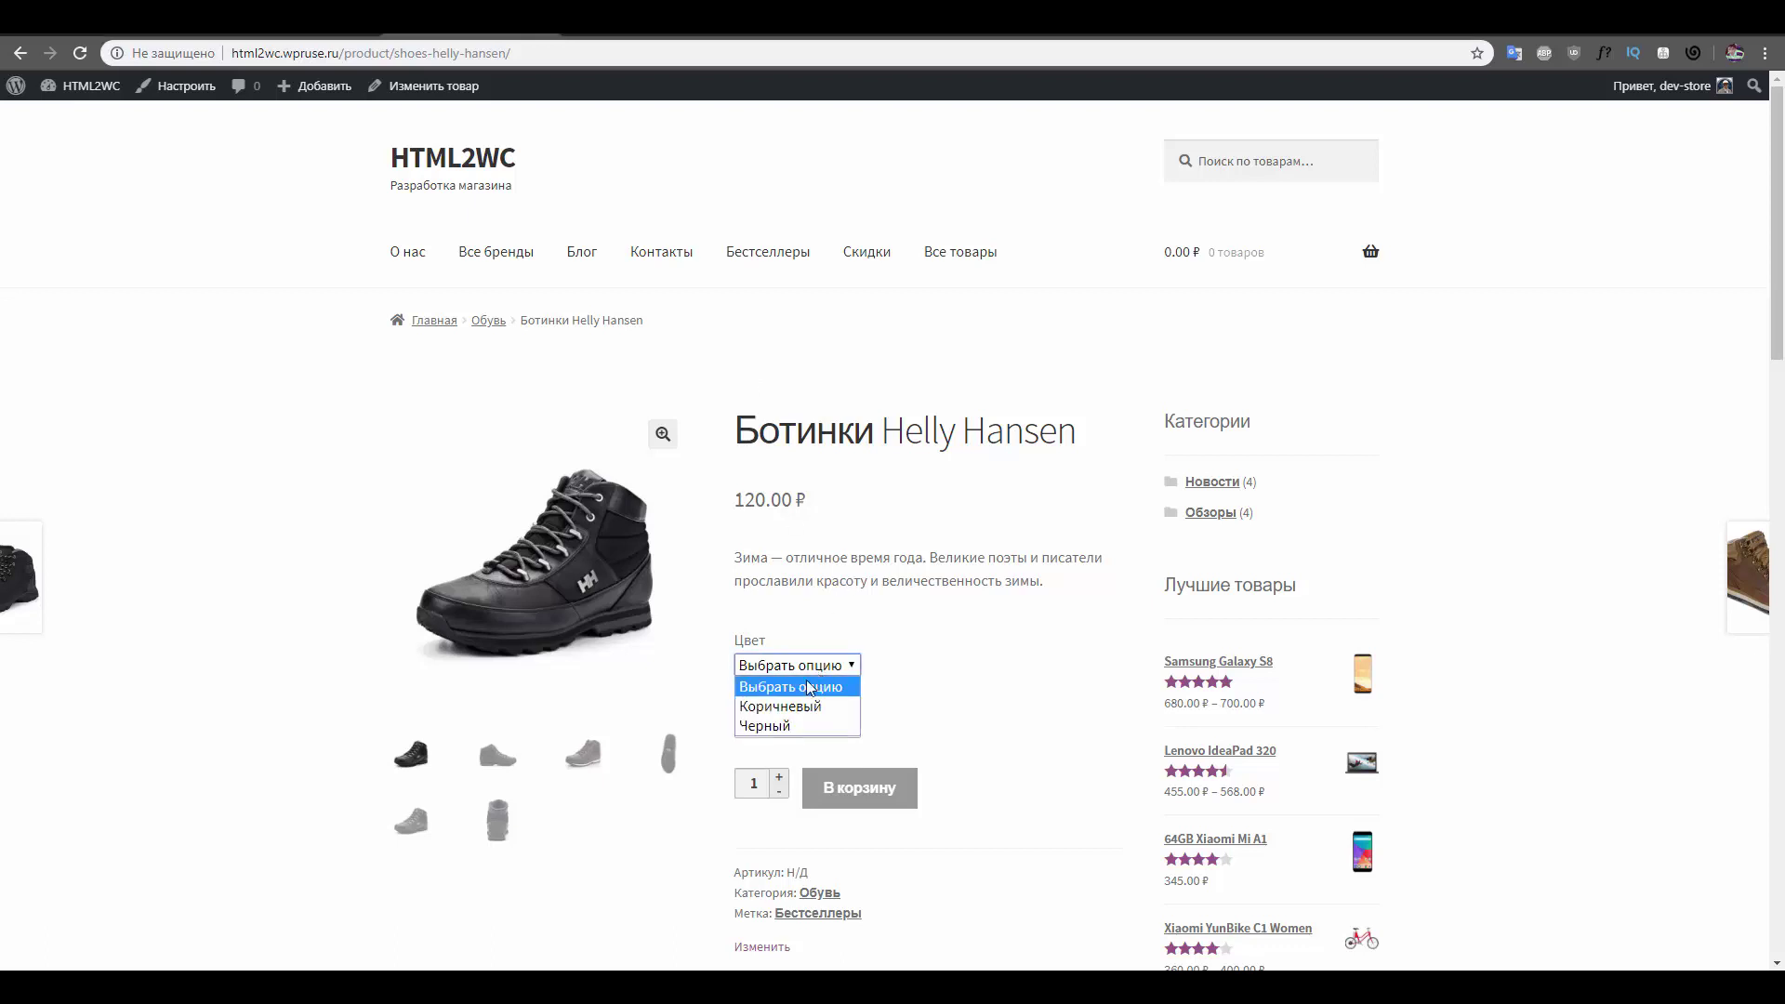
{"action": "left_click", "coordinate": [803, 712]}
{"action": "left_click", "coordinate": [797, 728]}
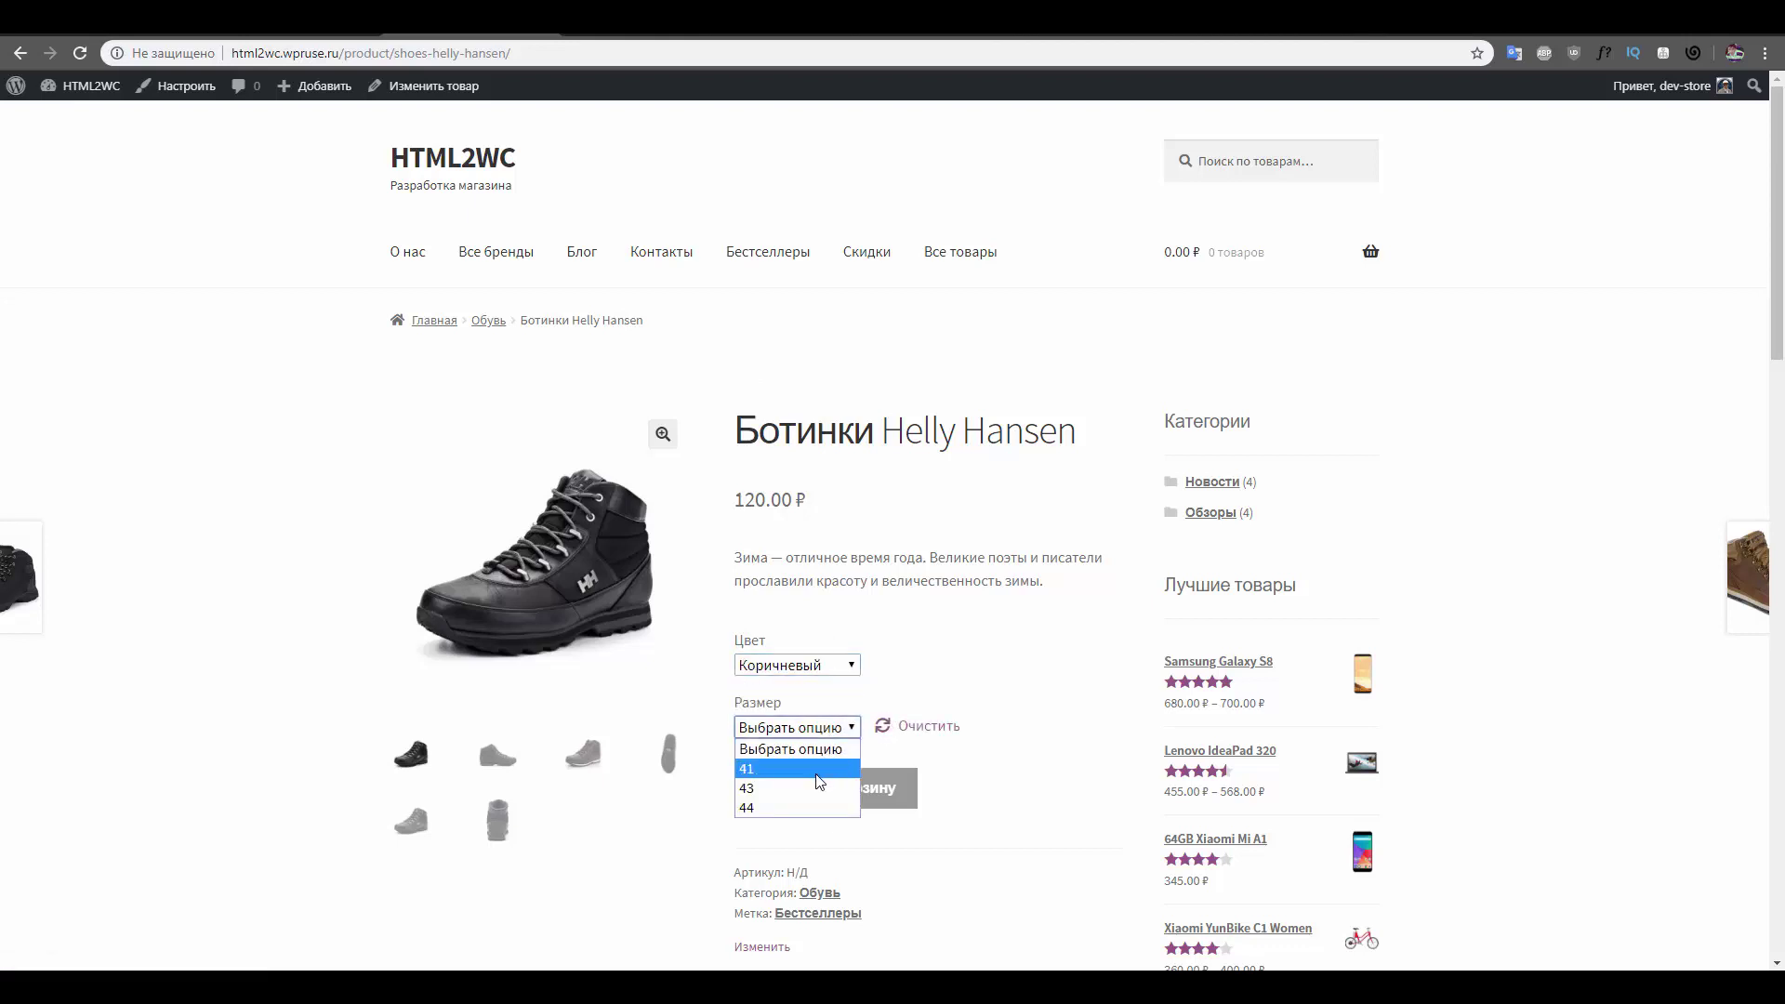
{"action": "left_click", "coordinate": [801, 766]}
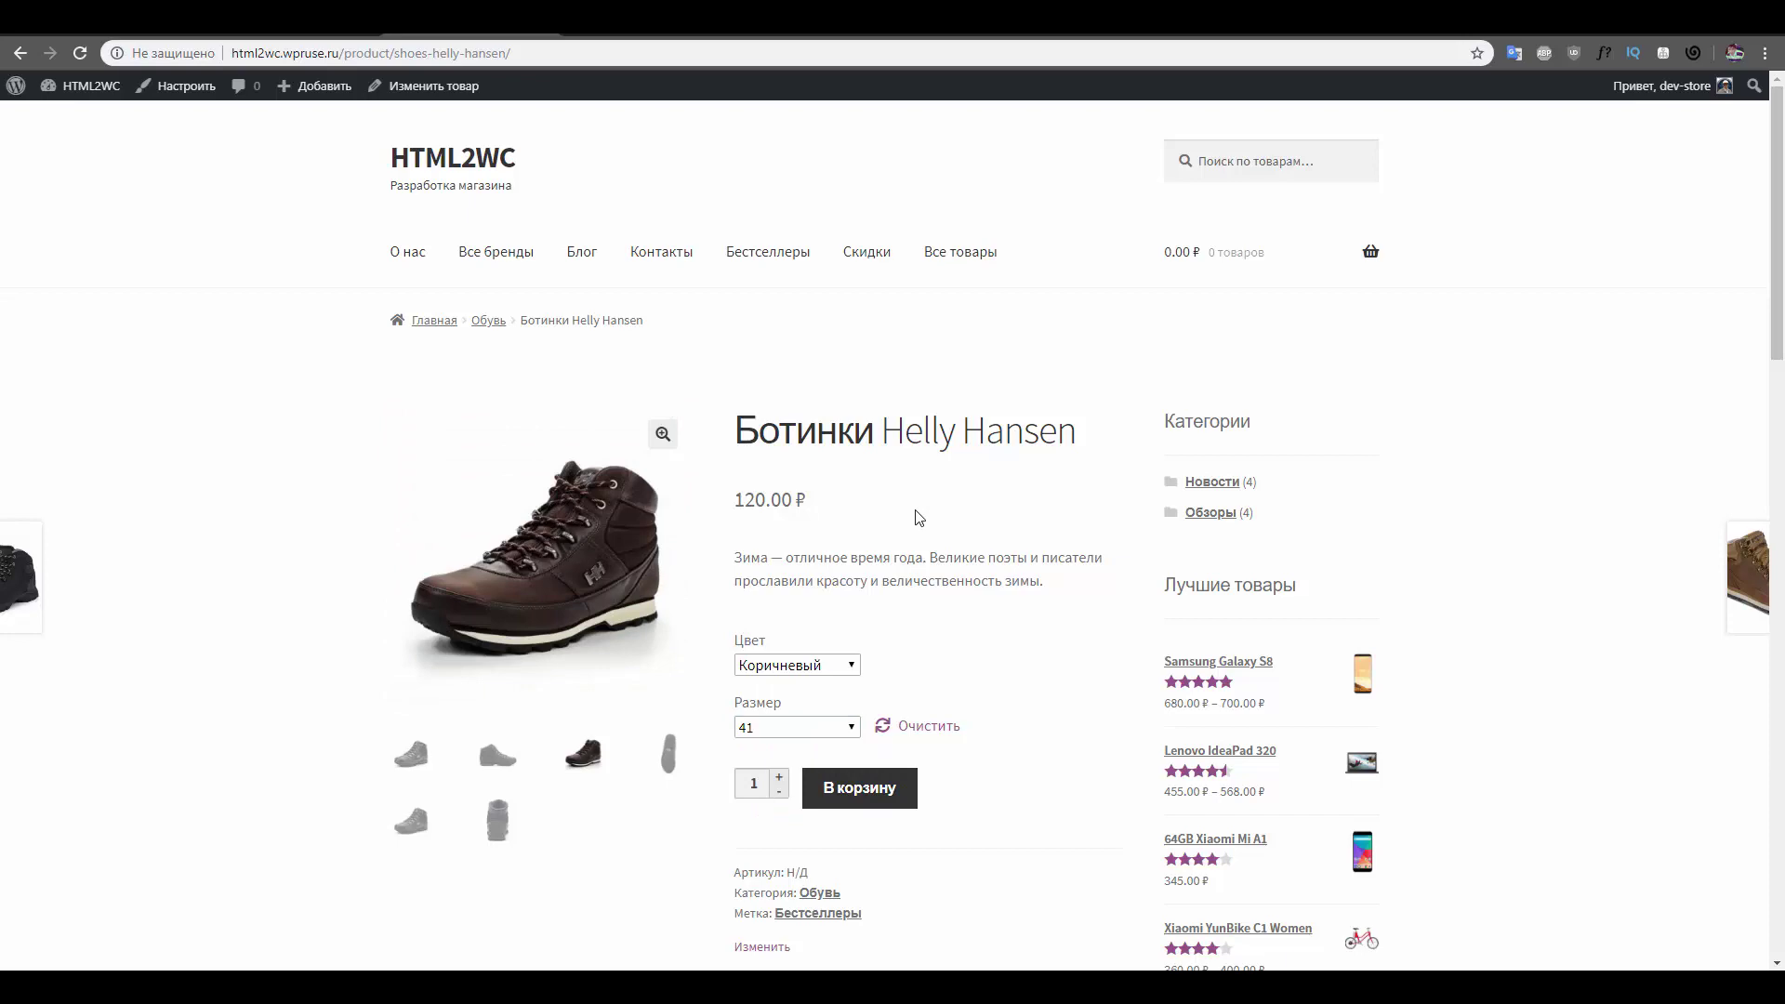
{"action": "scroll", "coordinate": [916, 520], "scroll_direction": "down", "scroll_amount": 2}
{"action": "scroll", "coordinate": [911, 514], "scroll_direction": "up", "scroll_amount": 2}
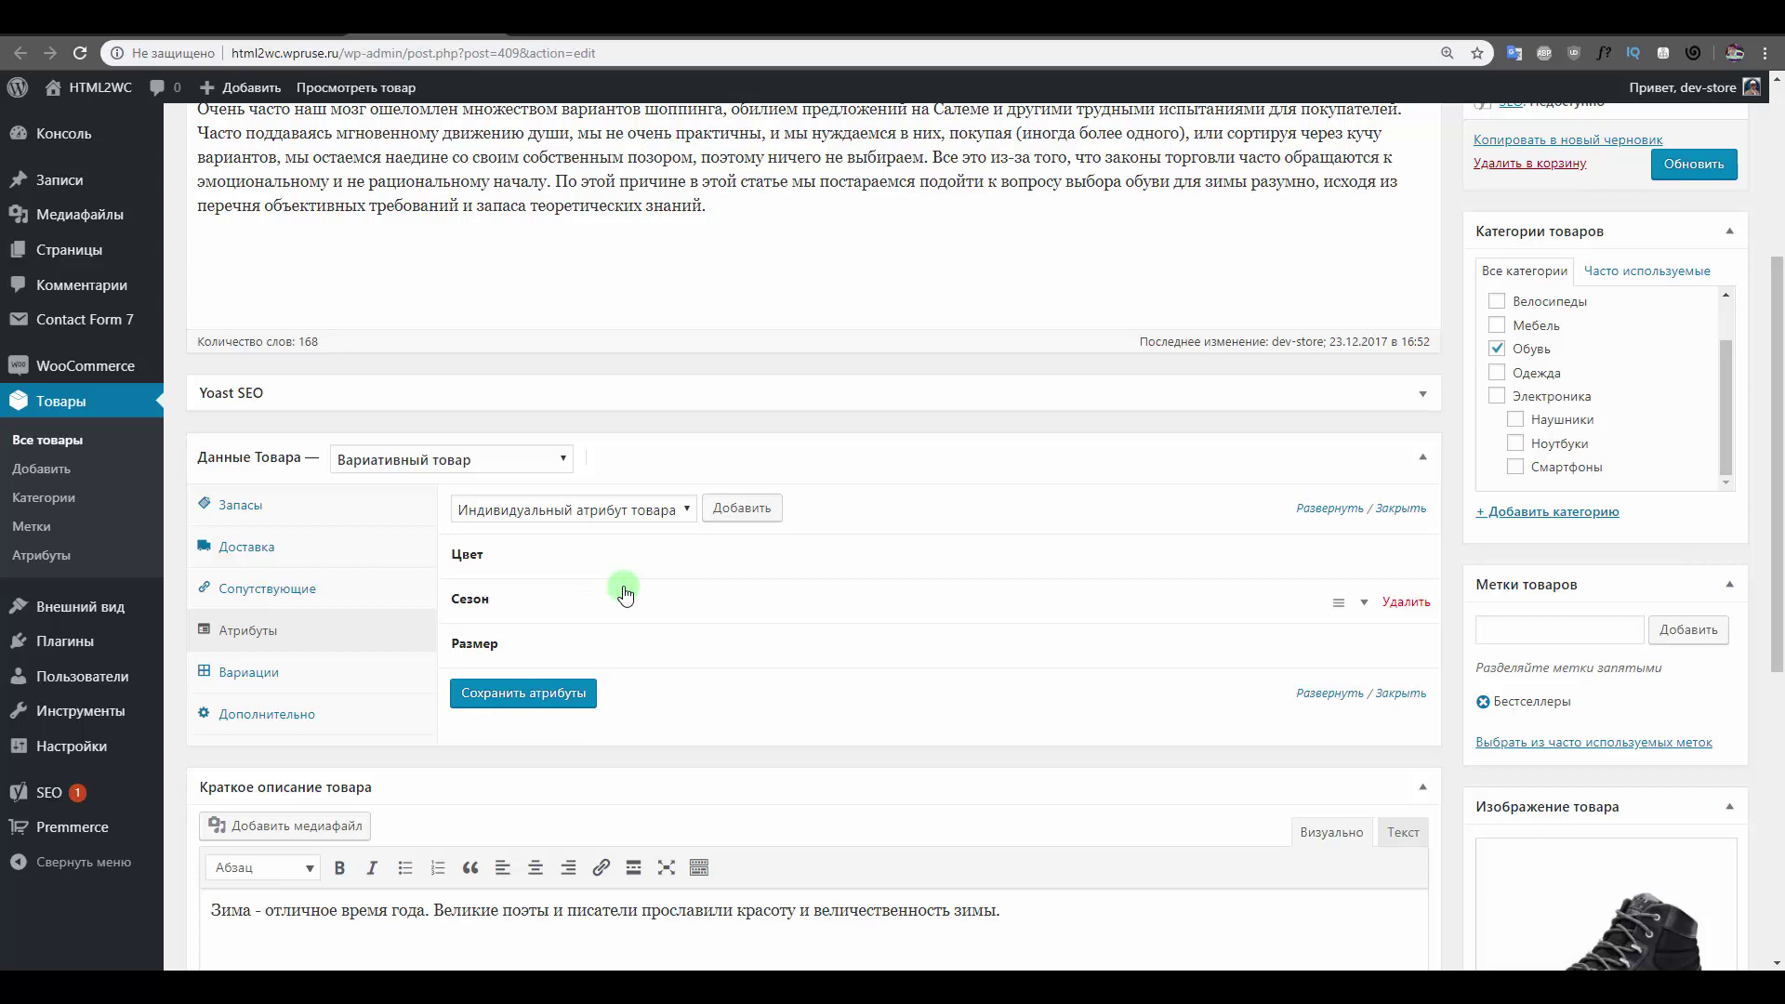
Return to the Helly Hansen product page and view its Детали section to examine the listed attributes.
{"action": "key", "text": "ctrl+Tab"}
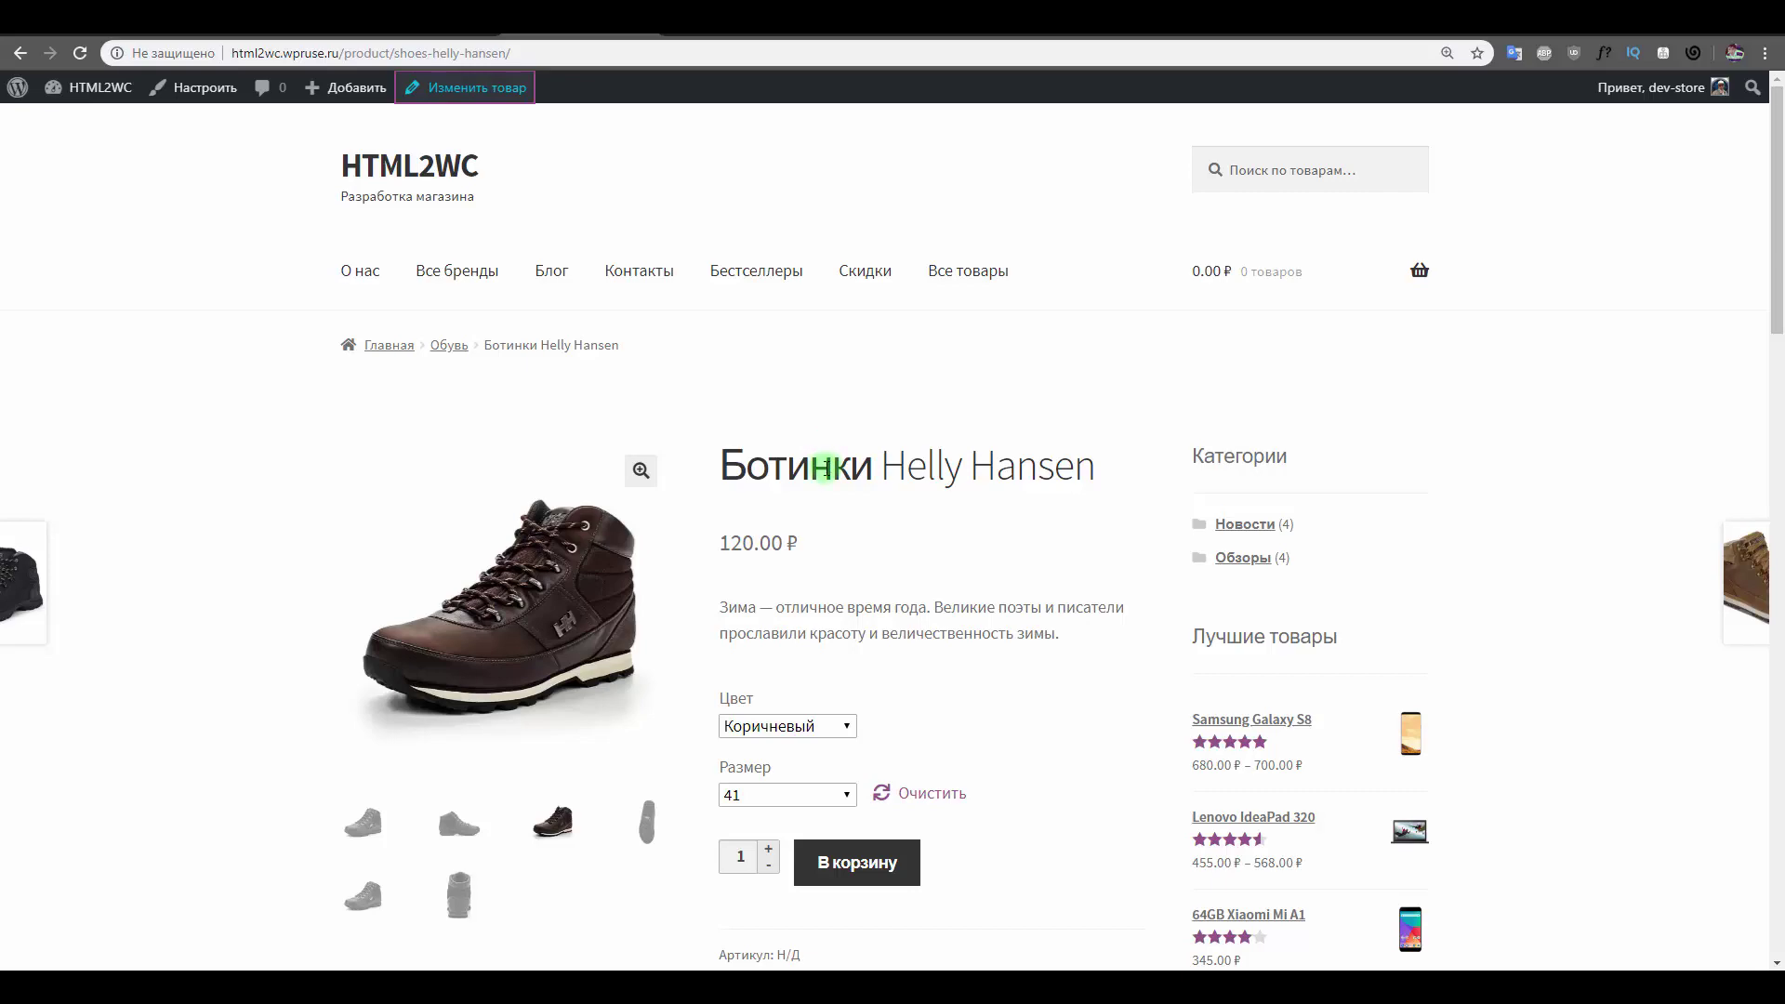
{"action": "scroll", "coordinate": [877, 637], "scroll_direction": "down", "scroll_amount": 5}
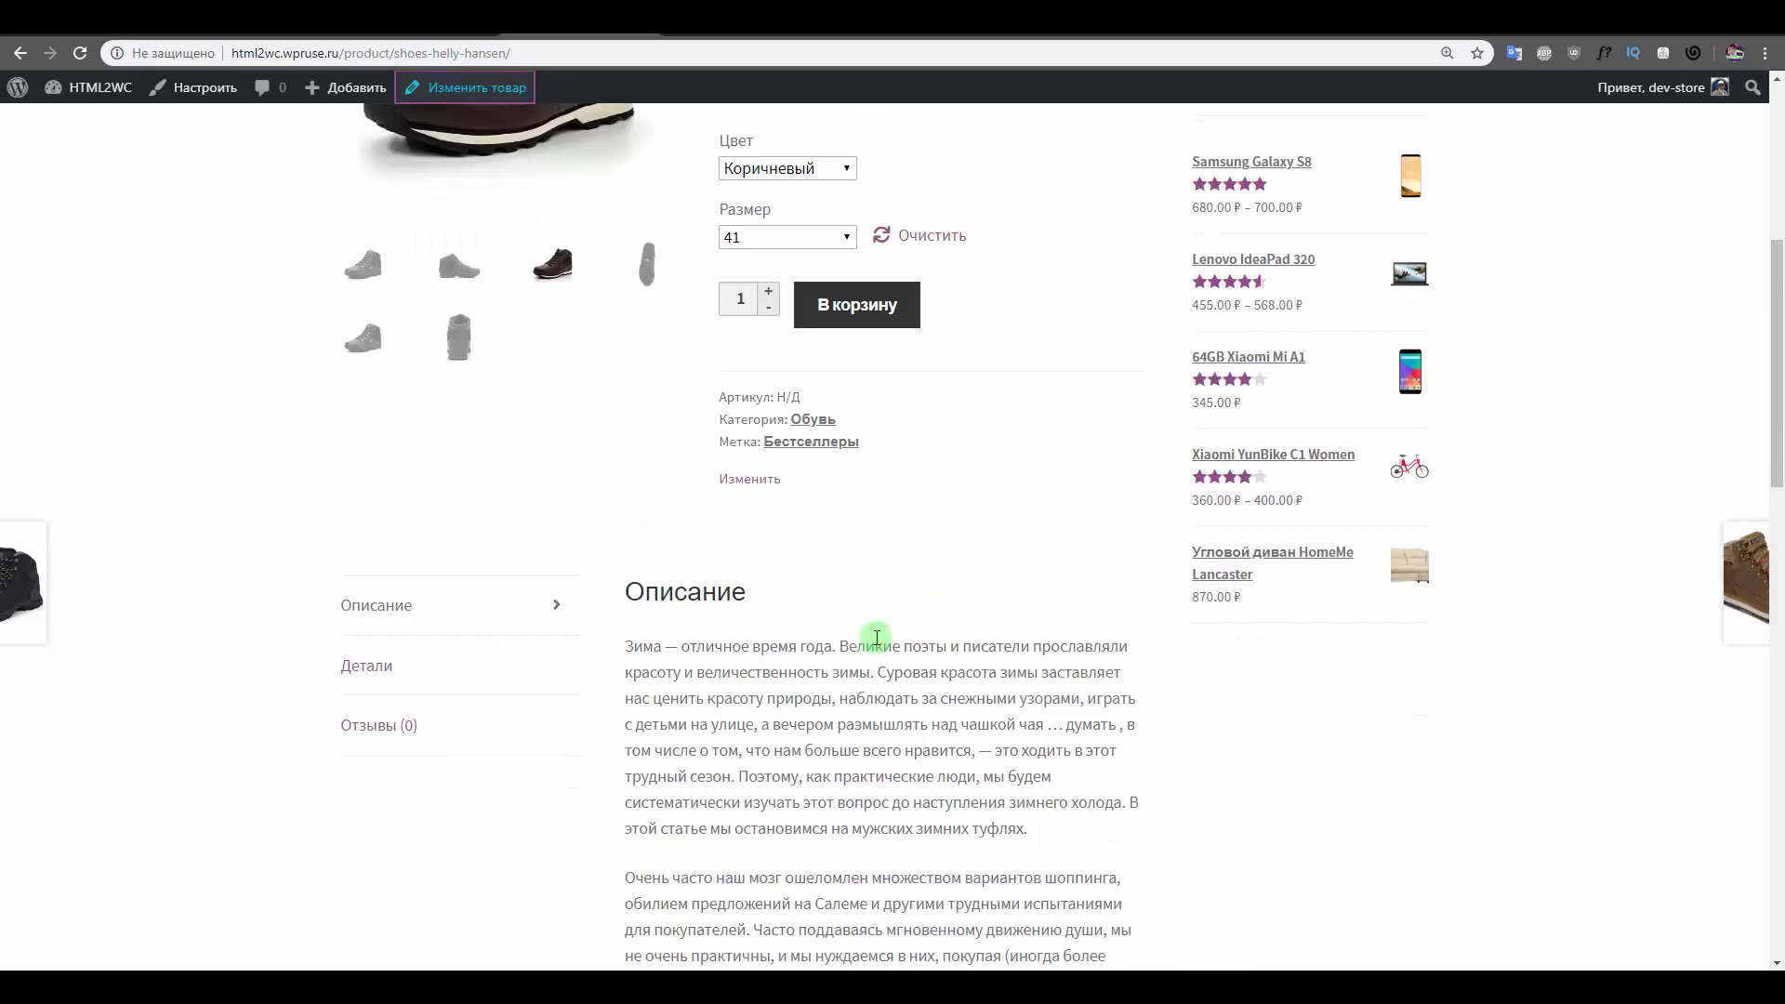
{"action": "left_click", "coordinate": [452, 669]}
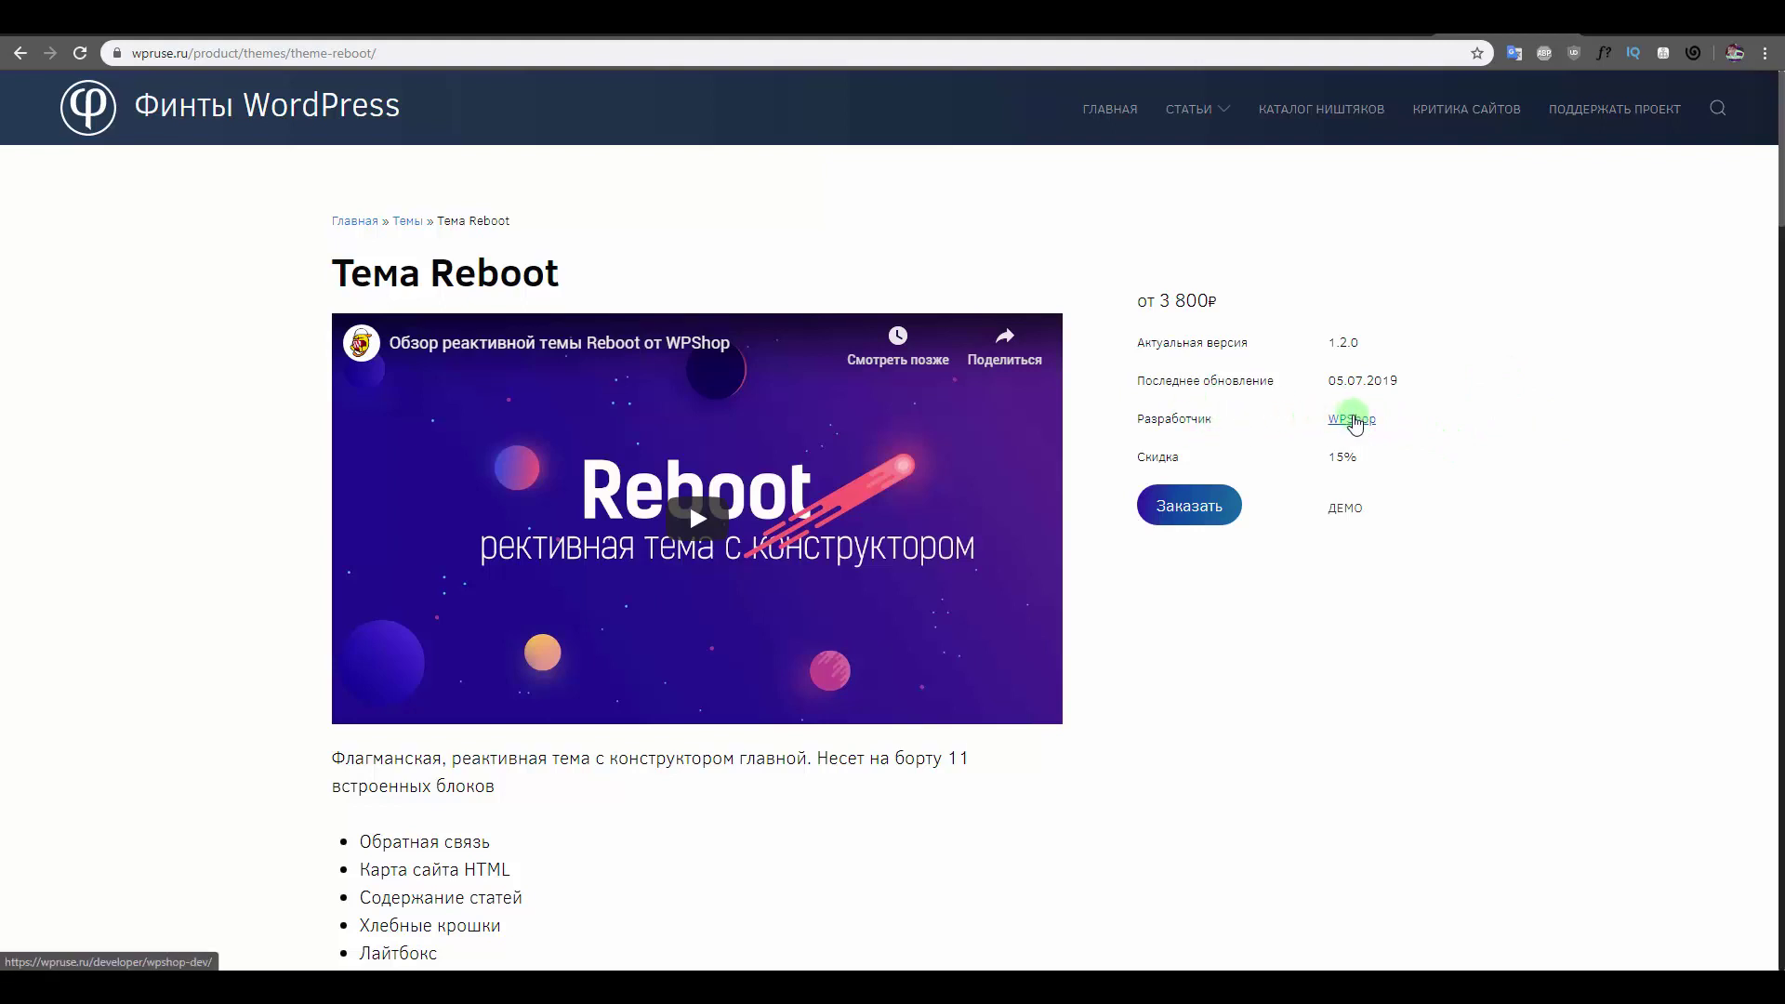
Open the WPShop developer page from the Reboot theme's details.
{"action": "left_click", "coordinate": [1353, 419]}
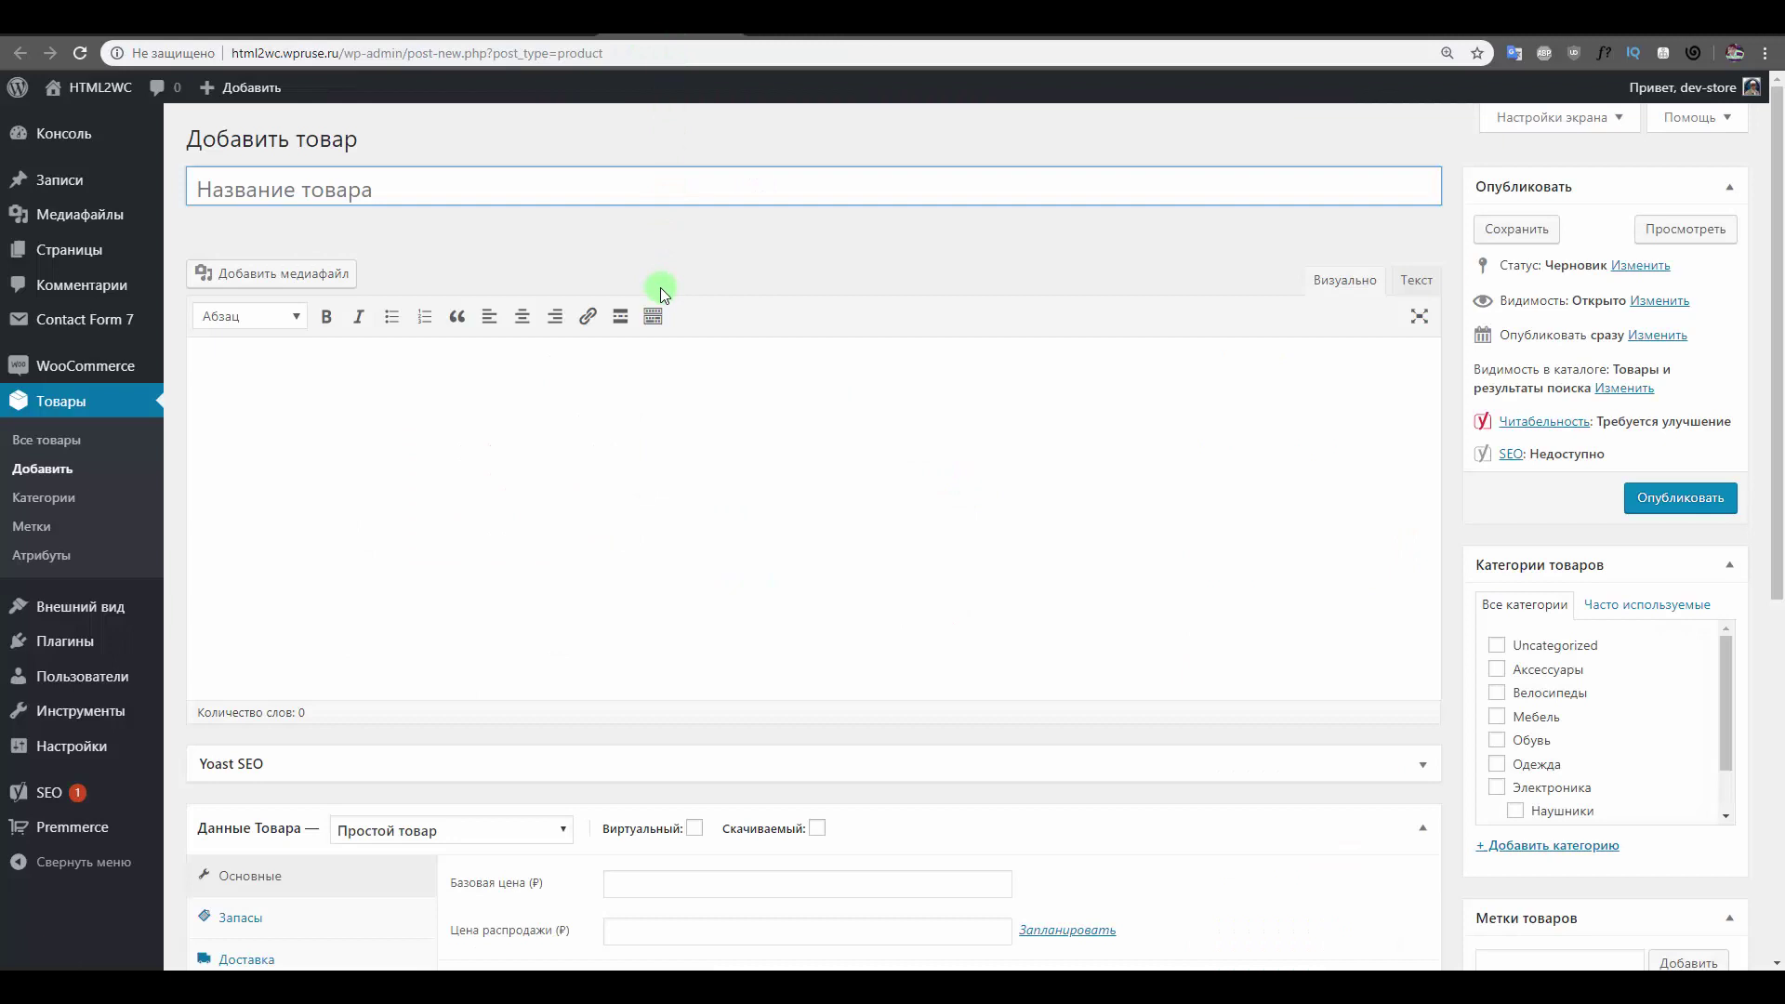
Set up the new product as a Вариативный товар titled "Тапочки" in the Обувь category.
{"action": "type", "text": "Тапочки"}
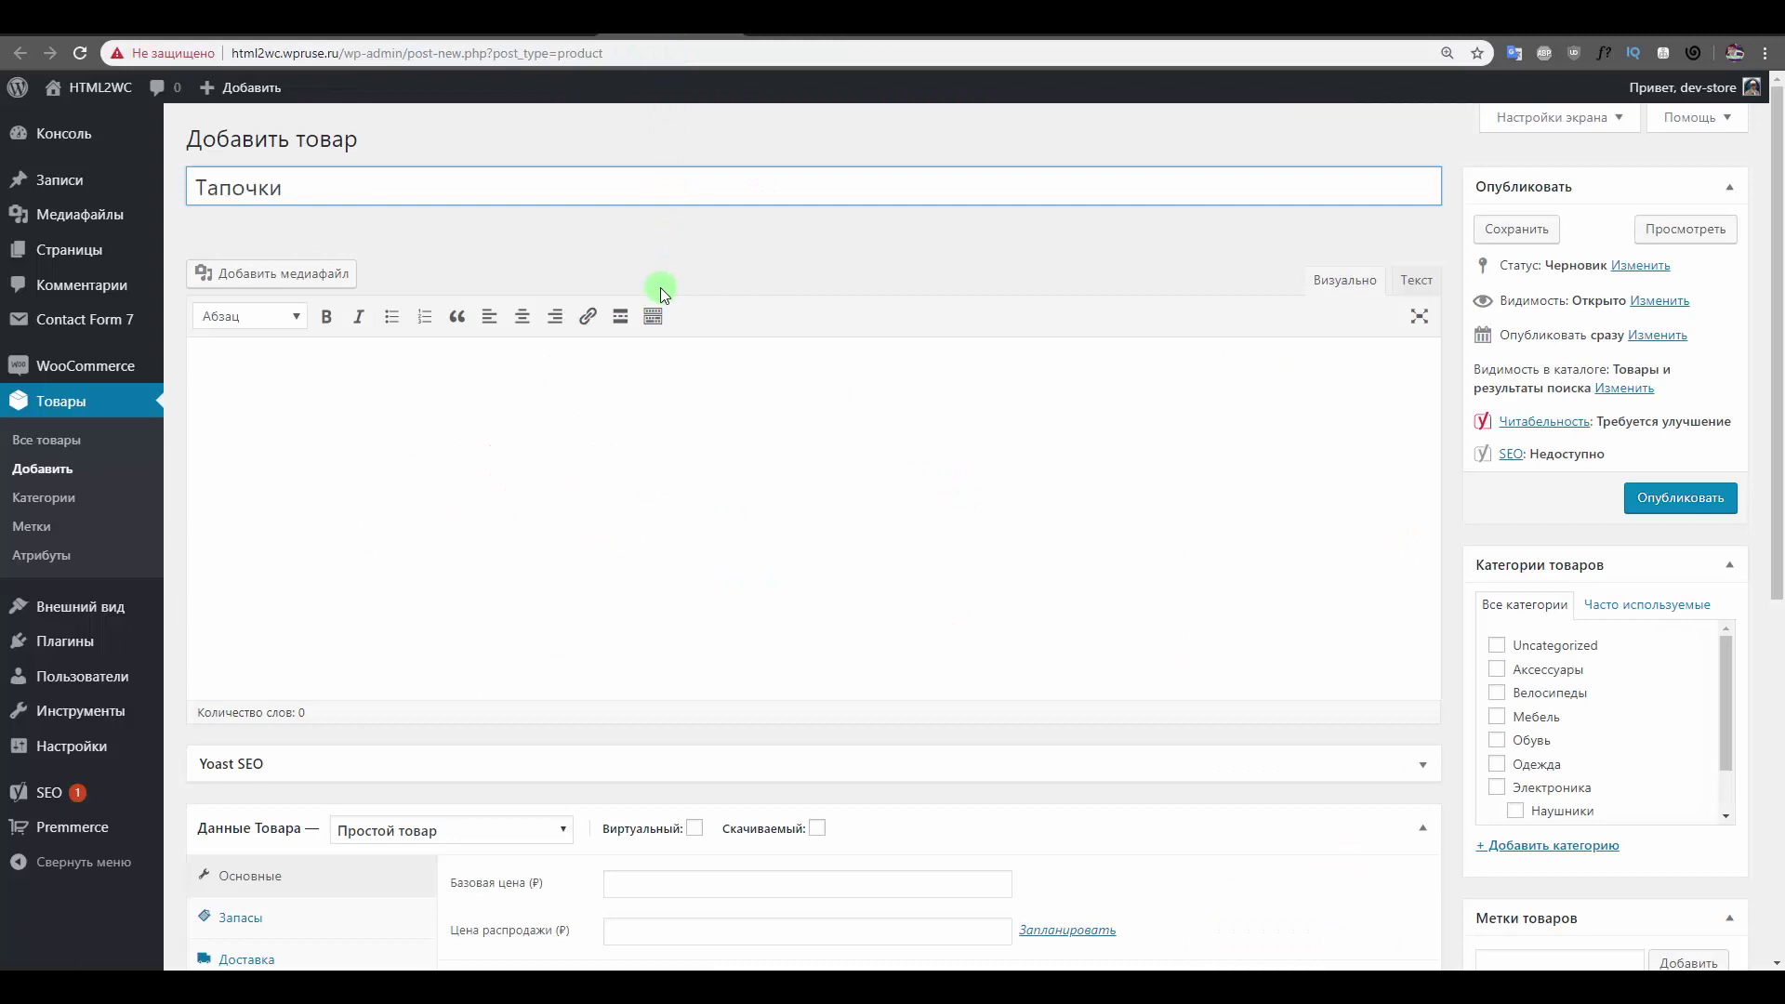
{"action": "scroll", "coordinate": [753, 465], "scroll_direction": "down", "scroll_amount": 3}
{"action": "left_click", "coordinate": [1498, 461]}
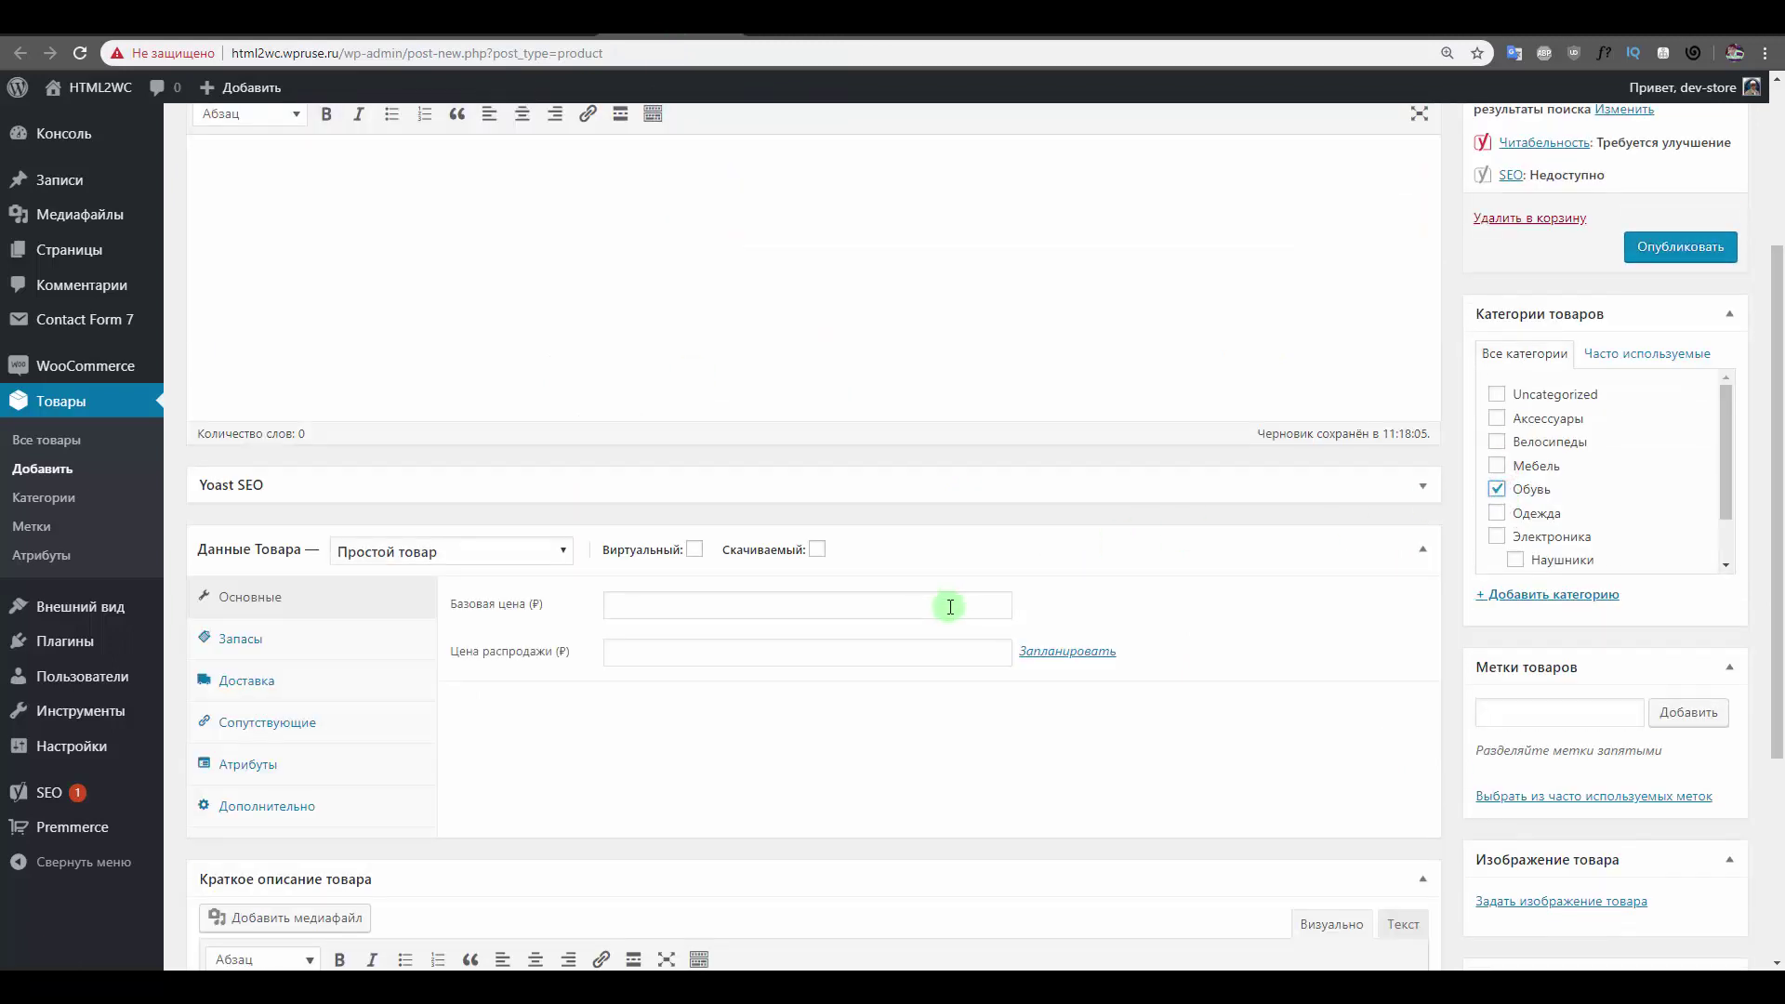
{"action": "left_click", "coordinate": [450, 552]}
{"action": "left_click", "coordinate": [433, 655]}
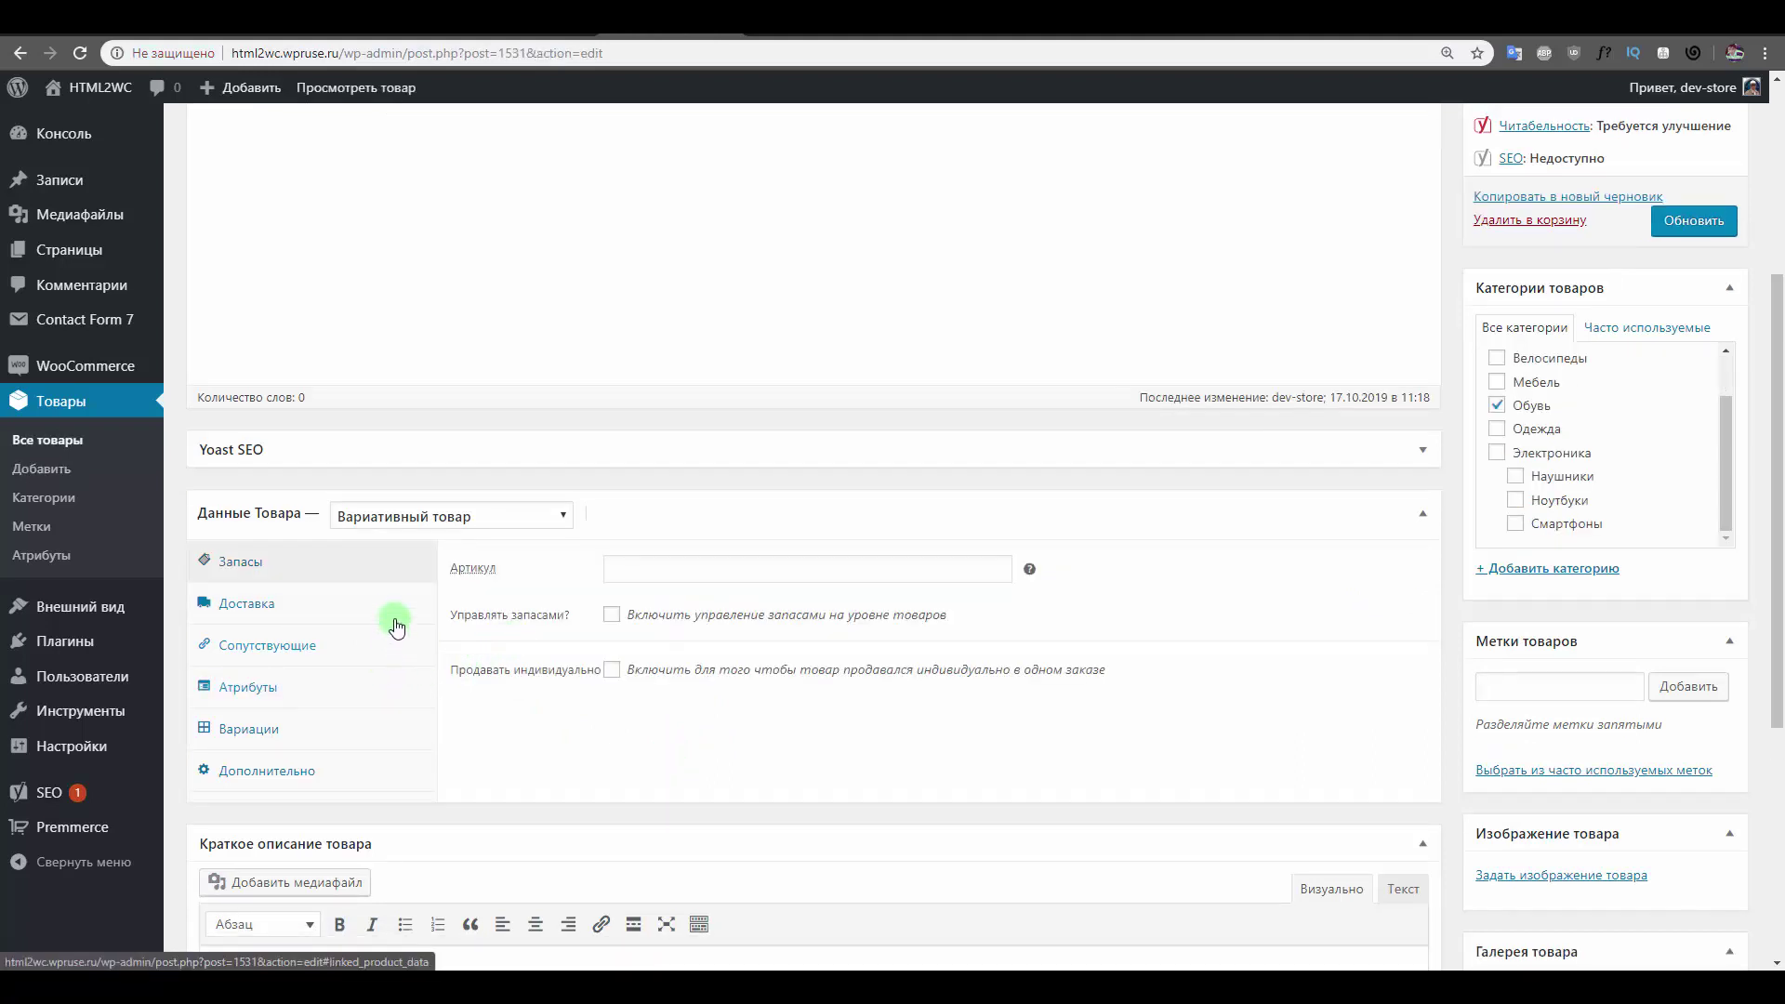
Add an individual attribute "Цвет тапочек" with the values "Белый | Черный", save it and update the product.
{"action": "left_click", "coordinate": [378, 690]}
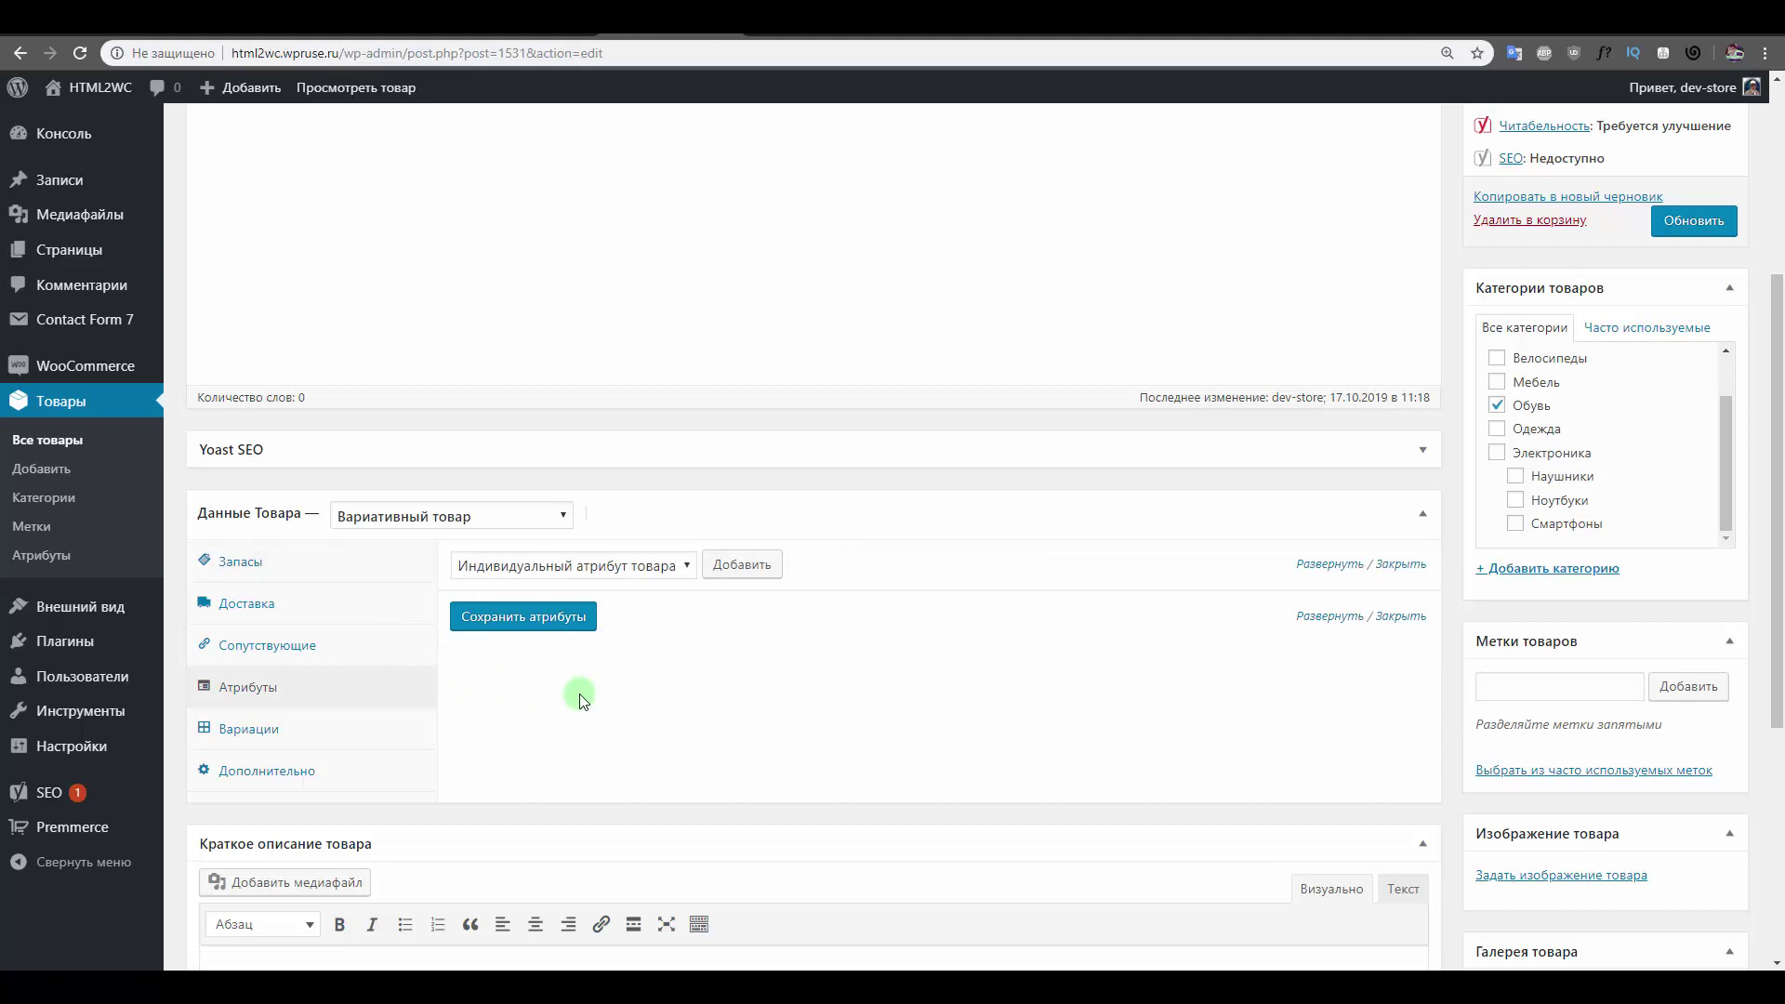
{"action": "left_click", "coordinate": [568, 619]}
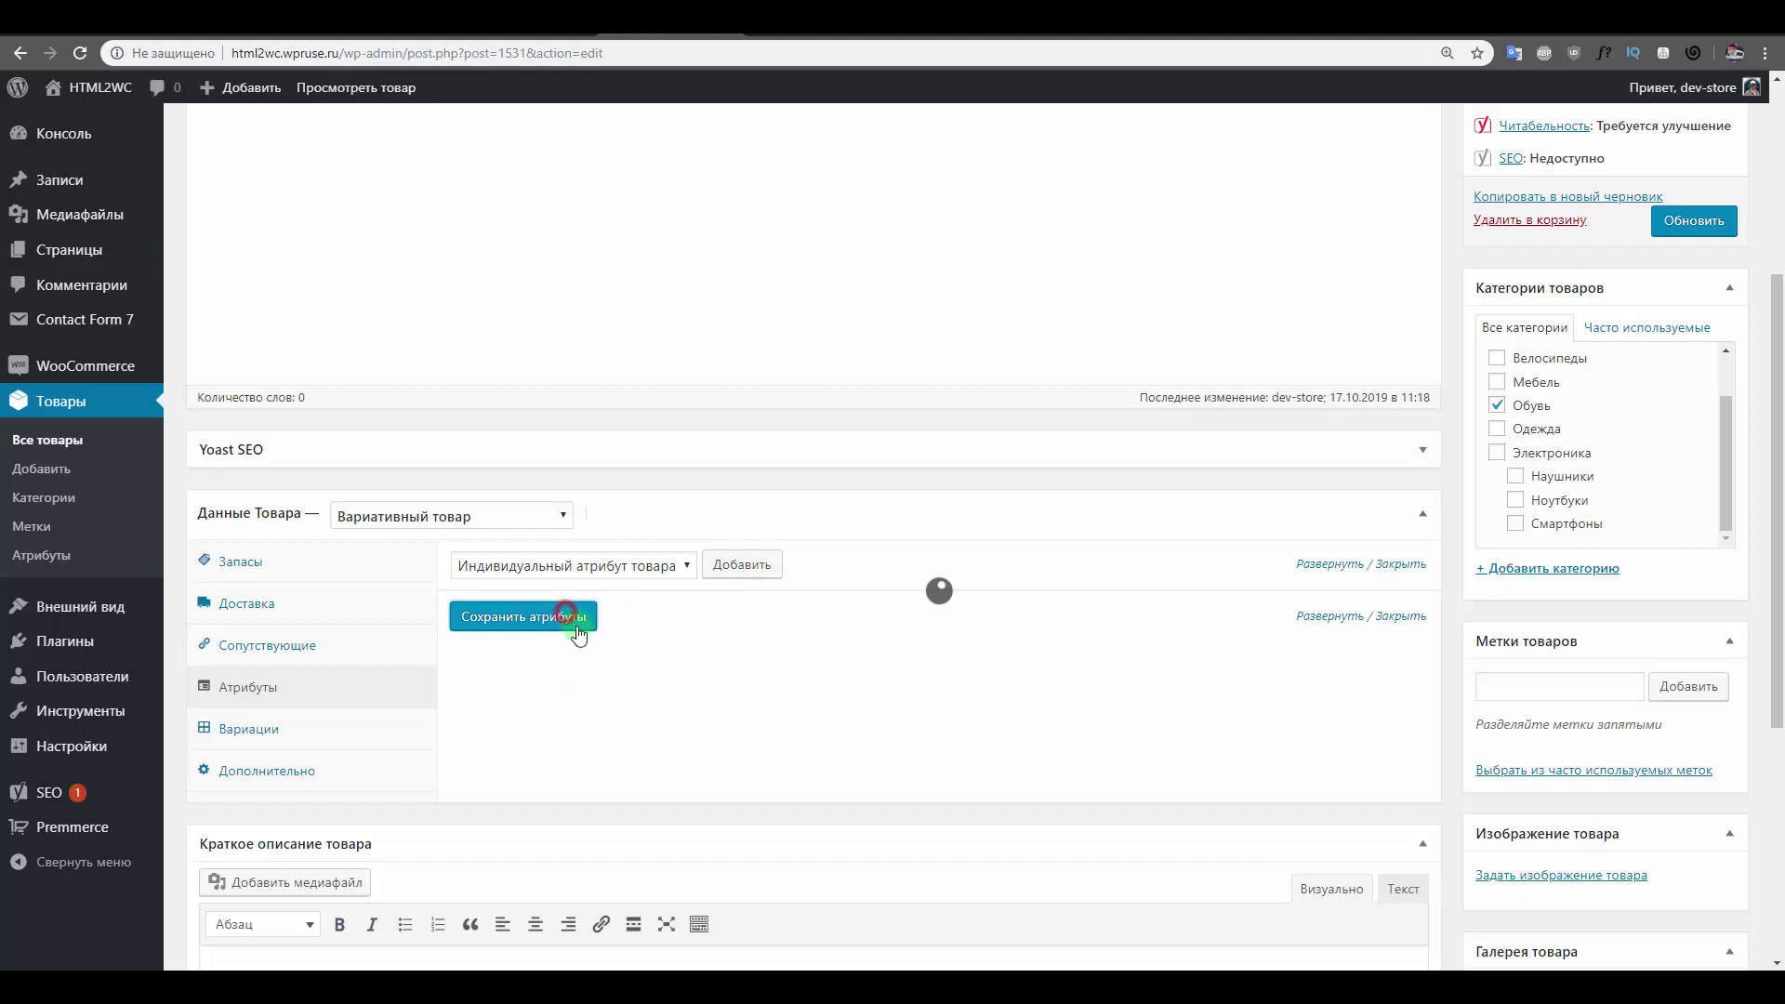
{"action": "left_click", "coordinate": [744, 565]}
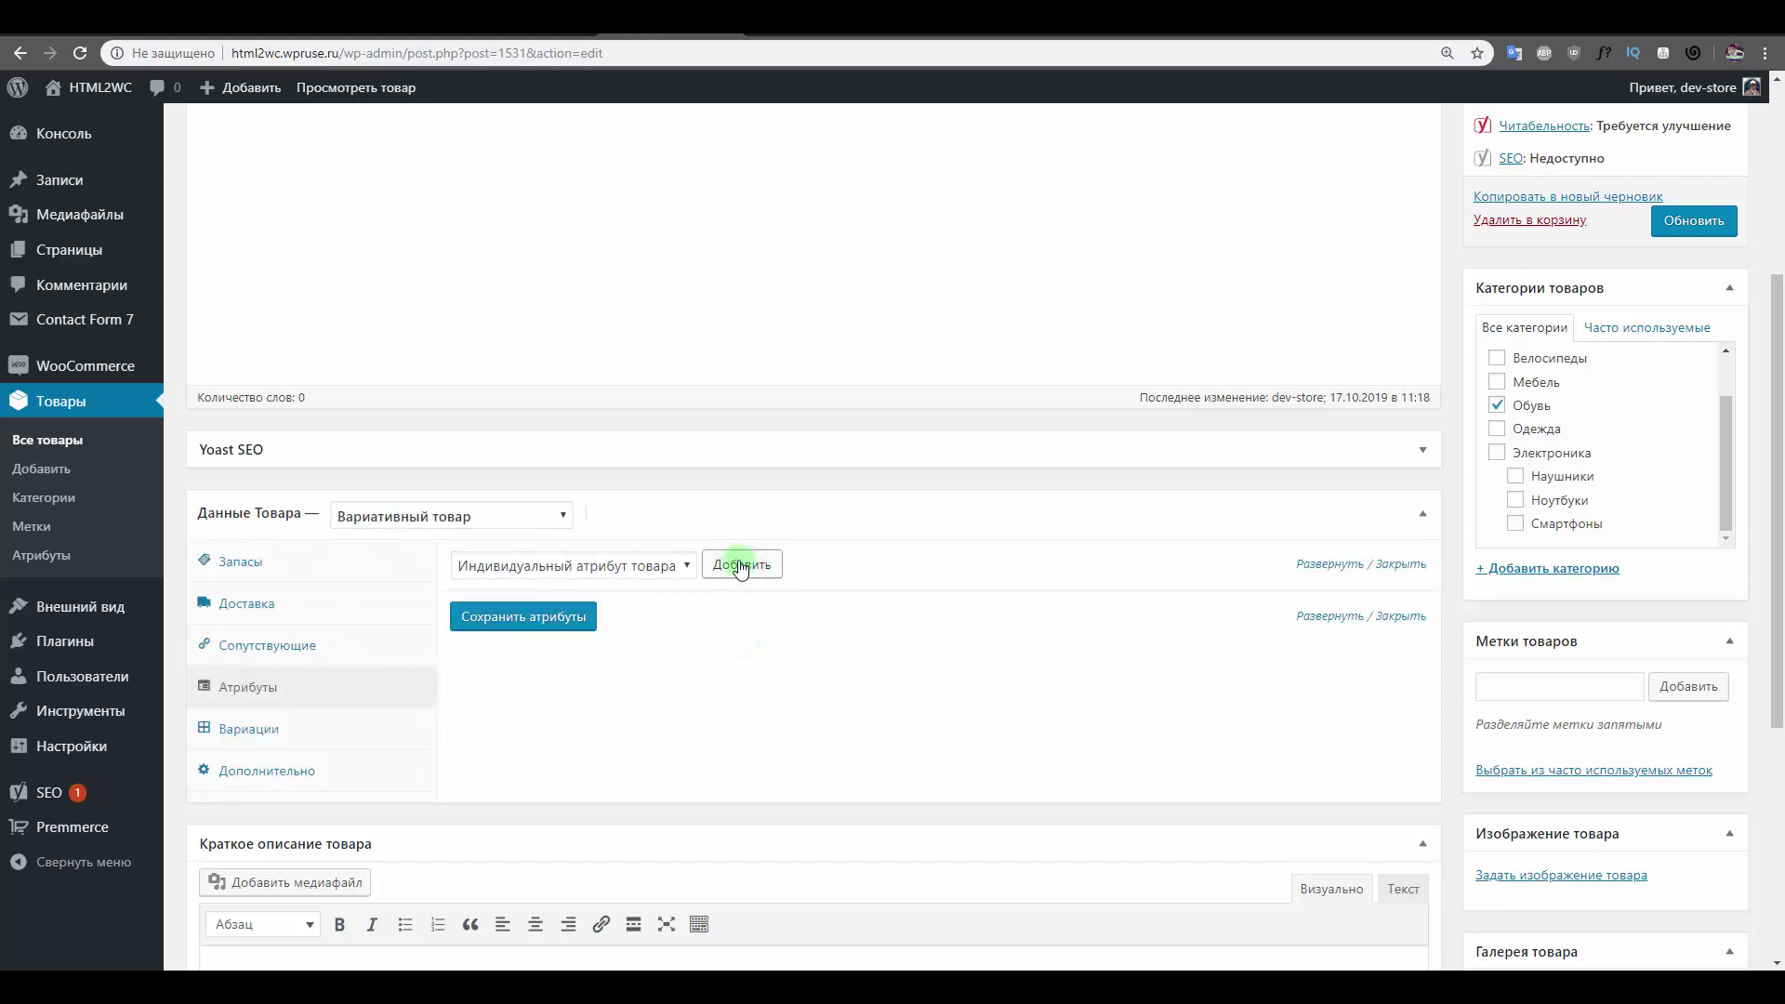
{"action": "left_click", "coordinate": [744, 564]}
{"action": "left_click", "coordinate": [534, 683]}
{"action": "type", "text": "Цвет тапочек"}
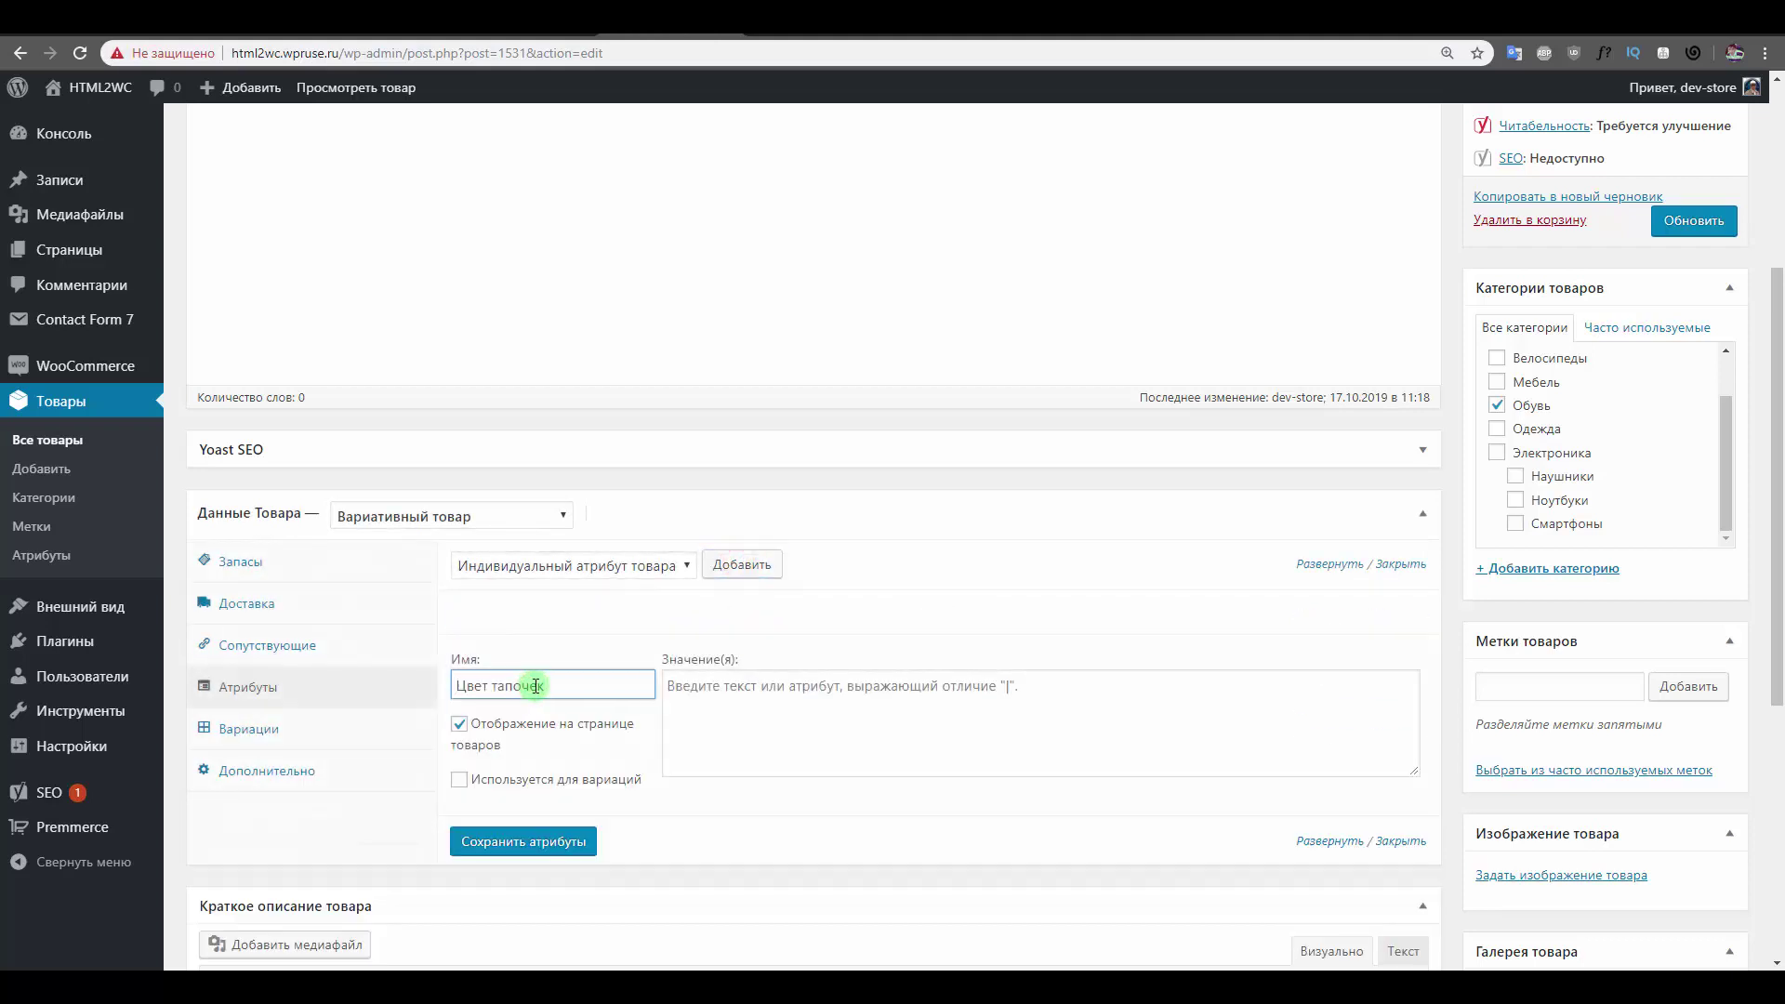
{"action": "left_click", "coordinate": [817, 689]}
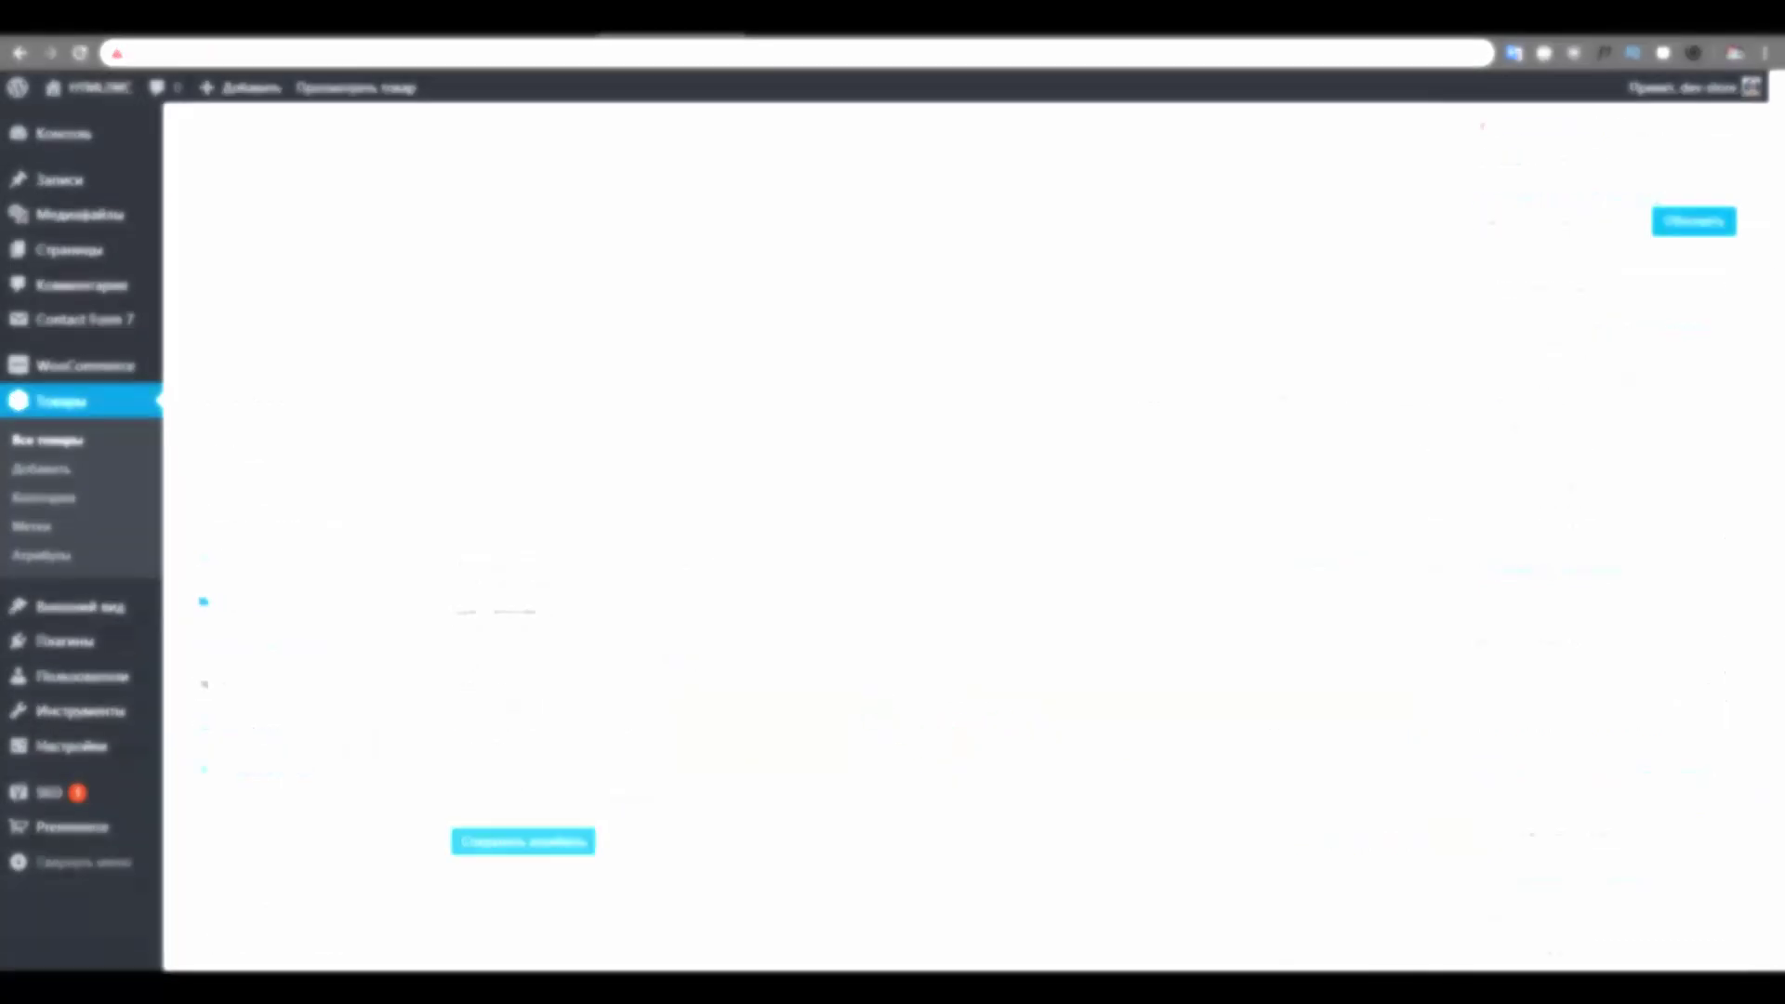
{"action": "left_click", "coordinate": [638, 614]}
{"action": "left_click", "coordinate": [638, 613]}
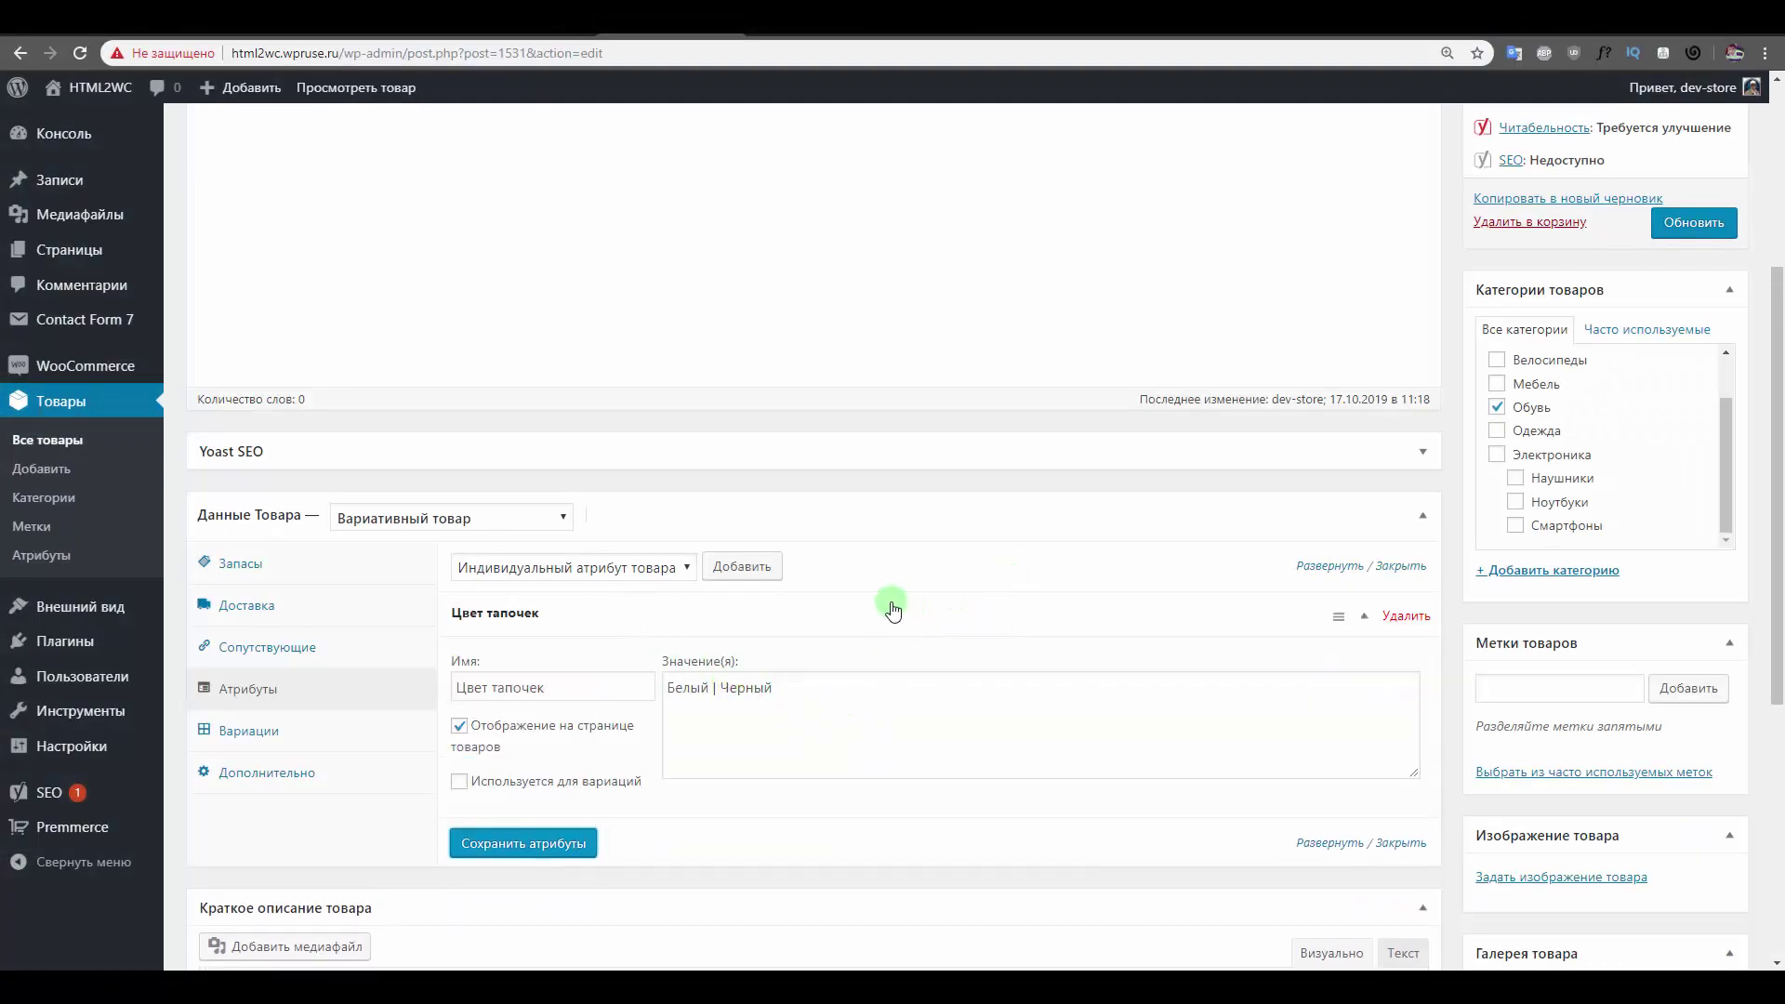
{"action": "left_click", "coordinate": [1715, 228]}
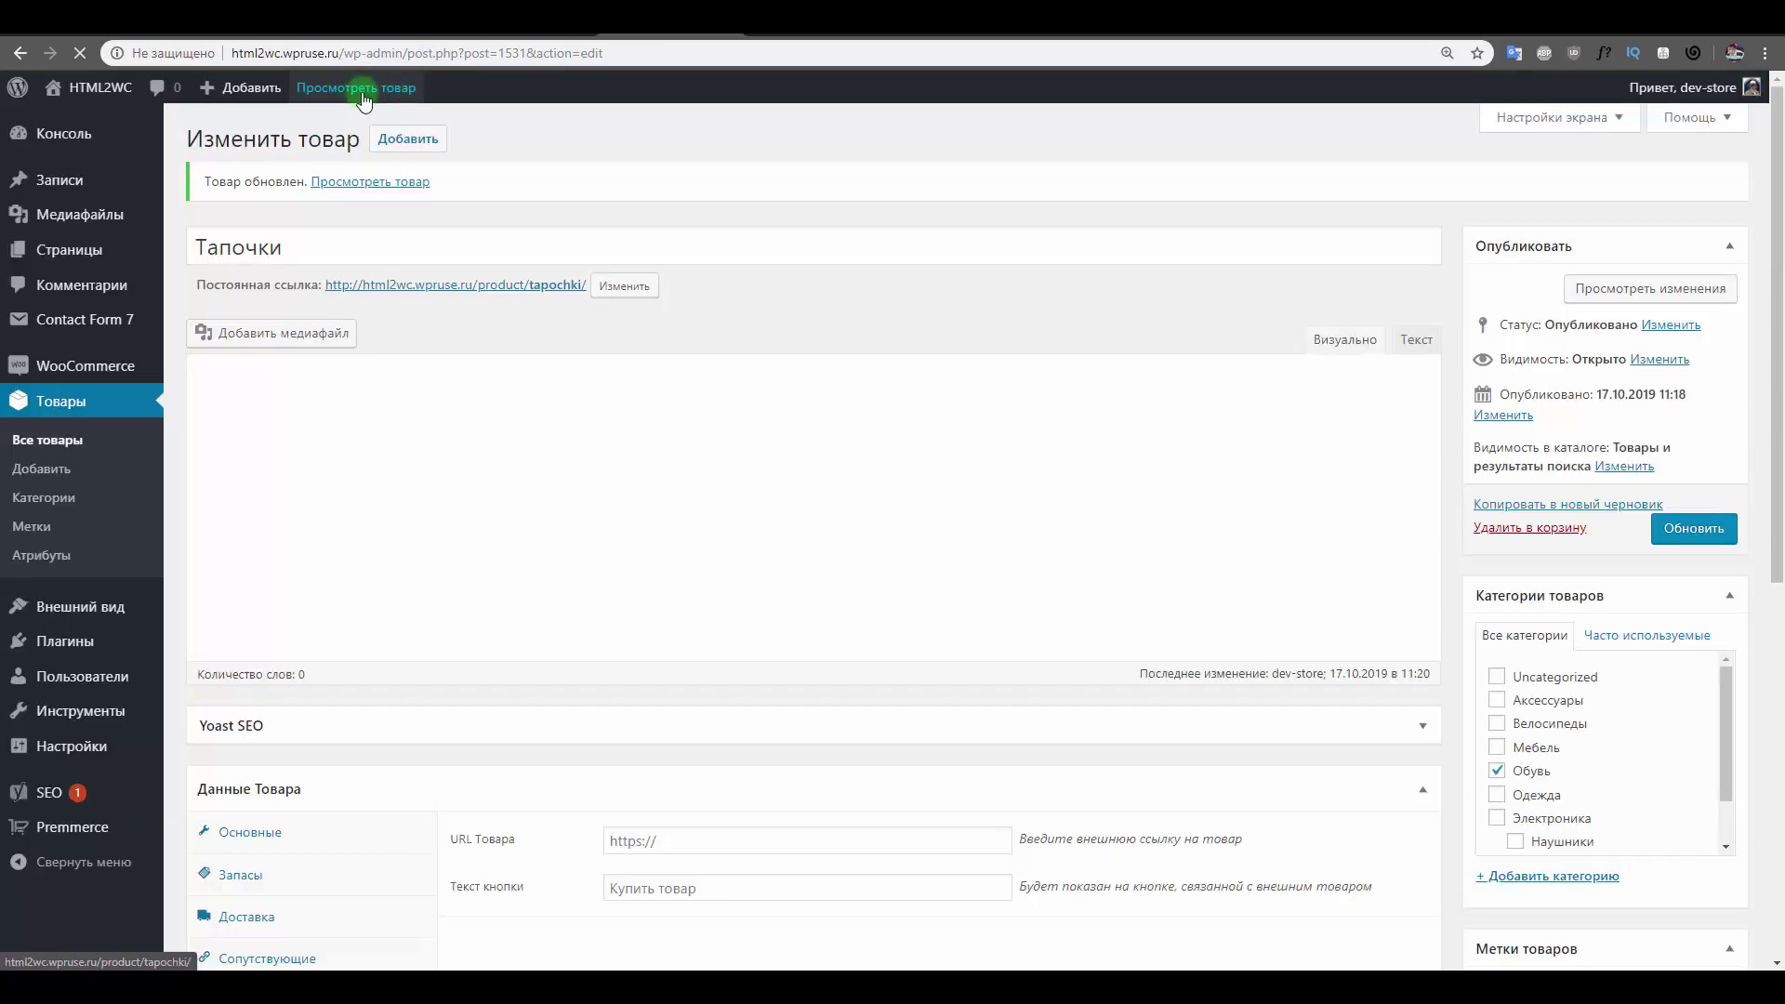
View the Тапочки store page and check its availability notice and the Цвет тапочек values under Детали.
{"action": "left_click", "coordinate": [364, 93]}
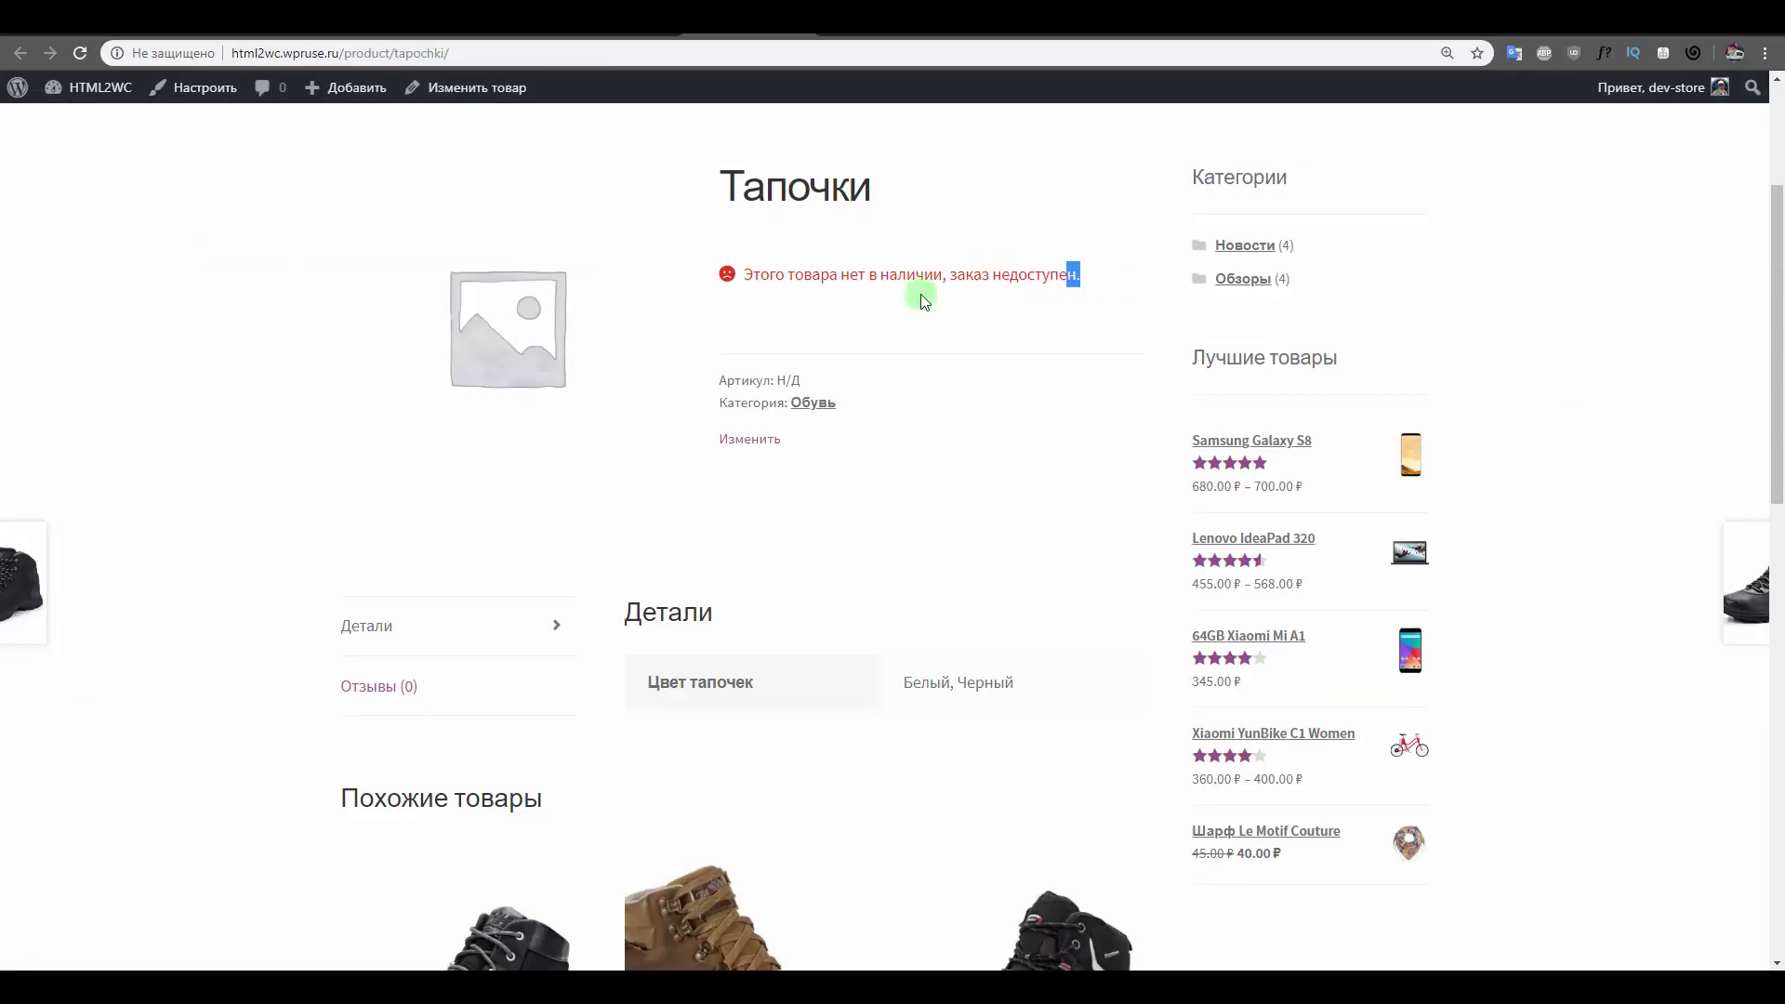
{"action": "left_click_drag", "start_coordinate": [1081, 276], "coordinate": [739, 279]}
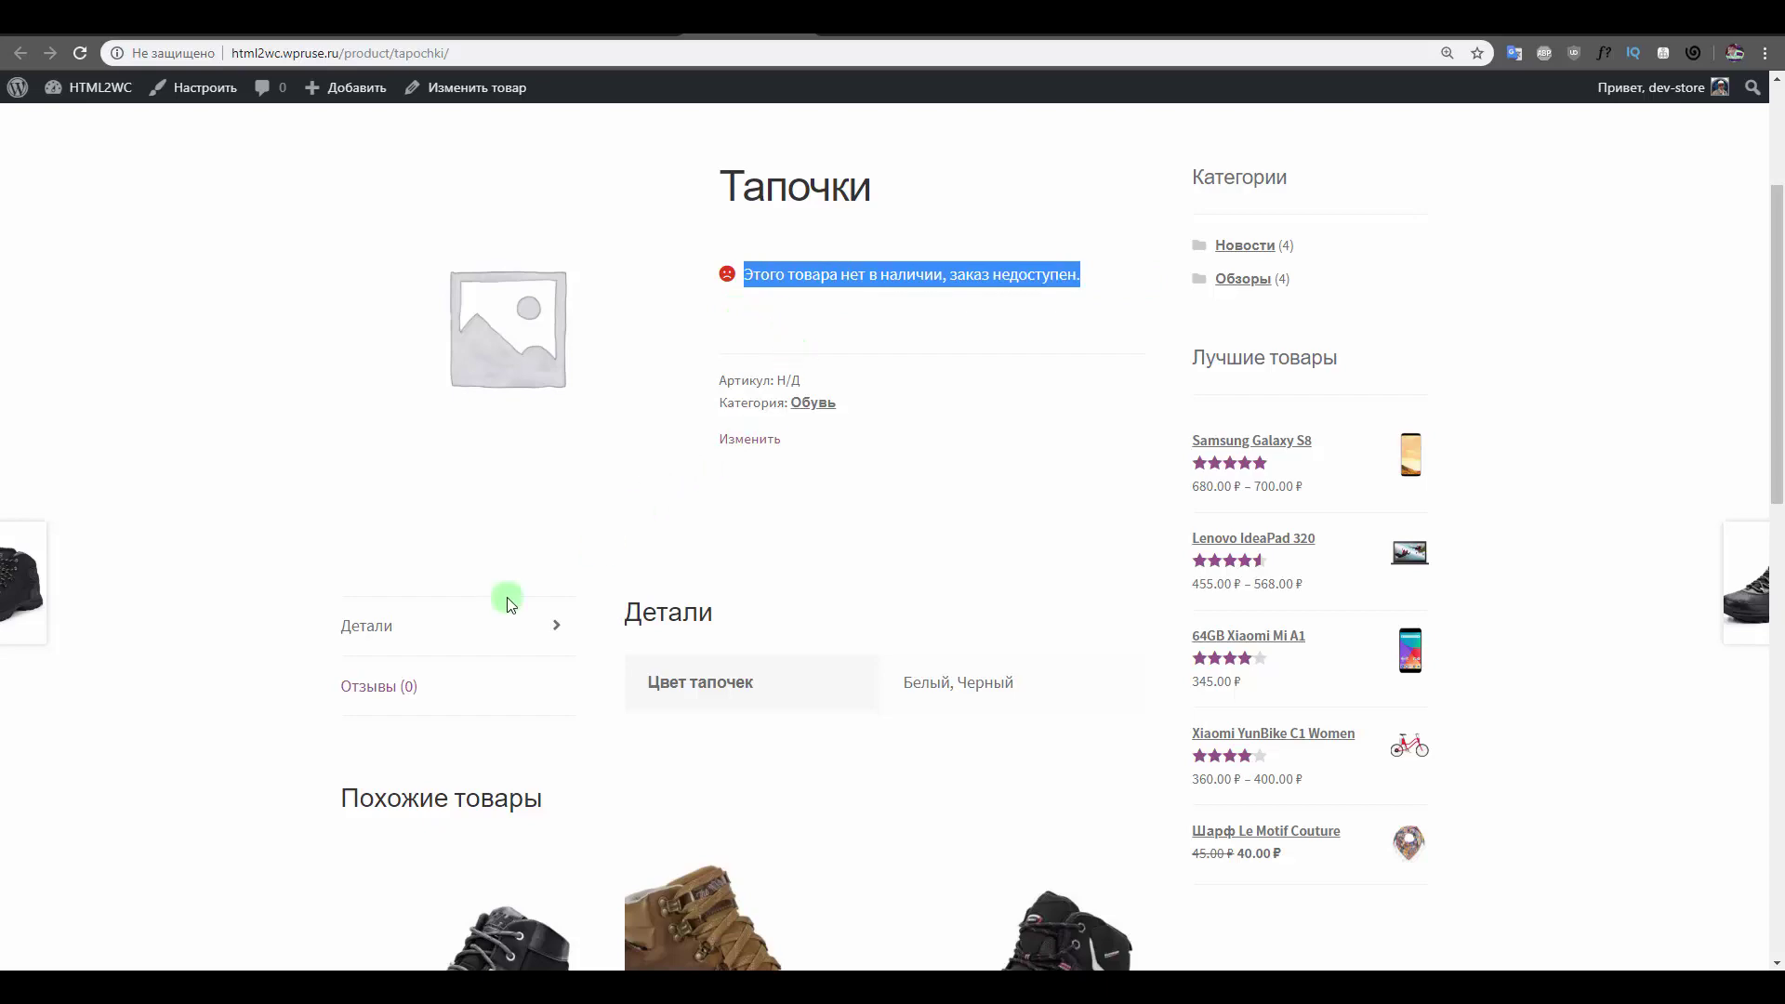
{"action": "left_click", "coordinate": [474, 626]}
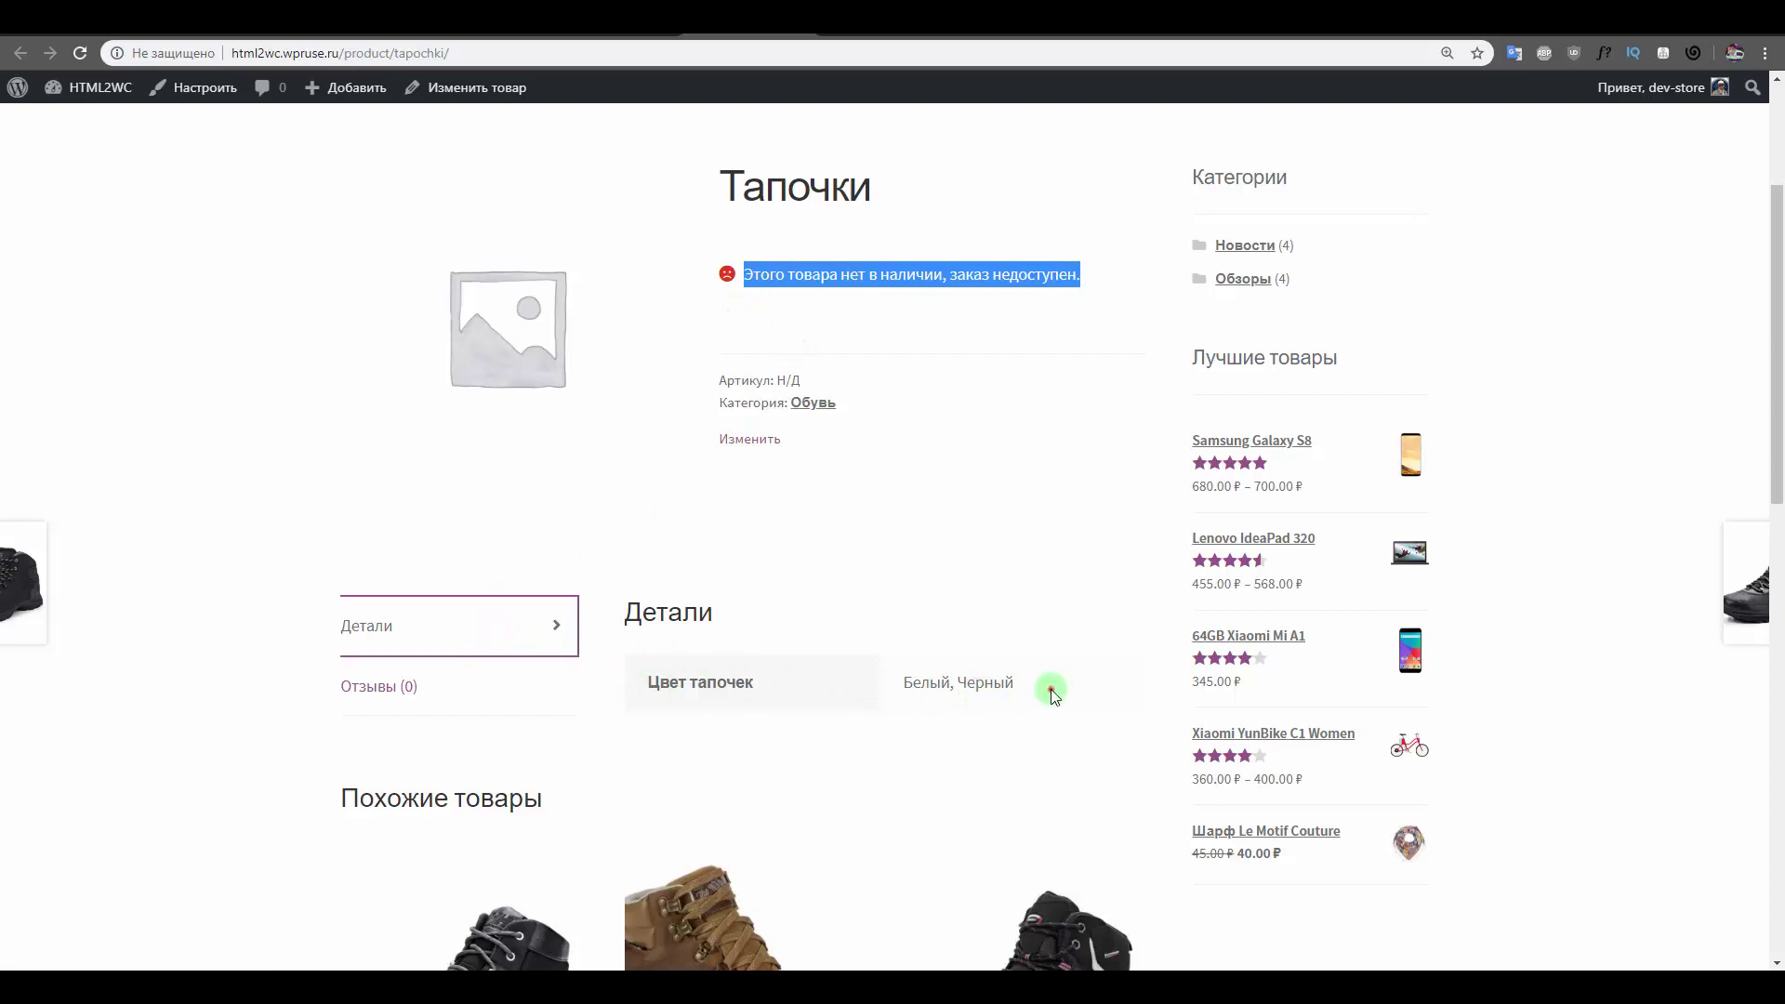
{"action": "left_click_drag", "start_coordinate": [1052, 688], "coordinate": [901, 685]}
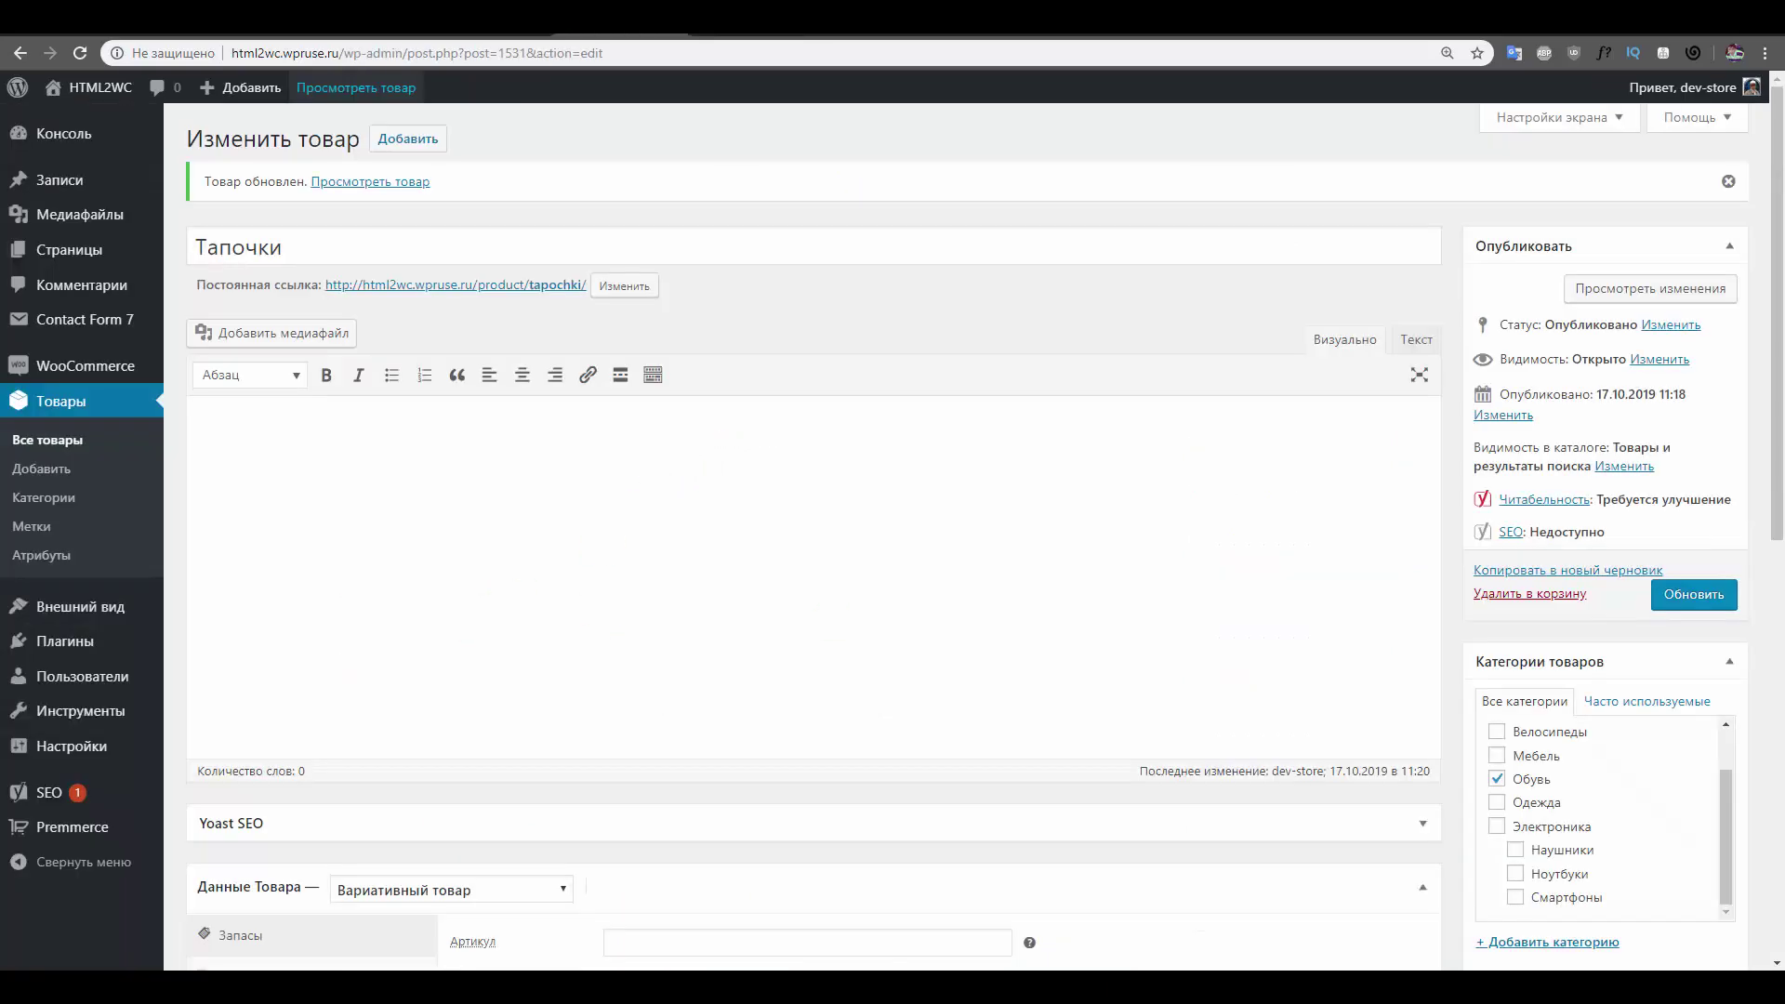
Enable Используется для вариаций for the Цвет тапочек attribute and save the attributes.
{"action": "left_click", "coordinate": [729, 582]}
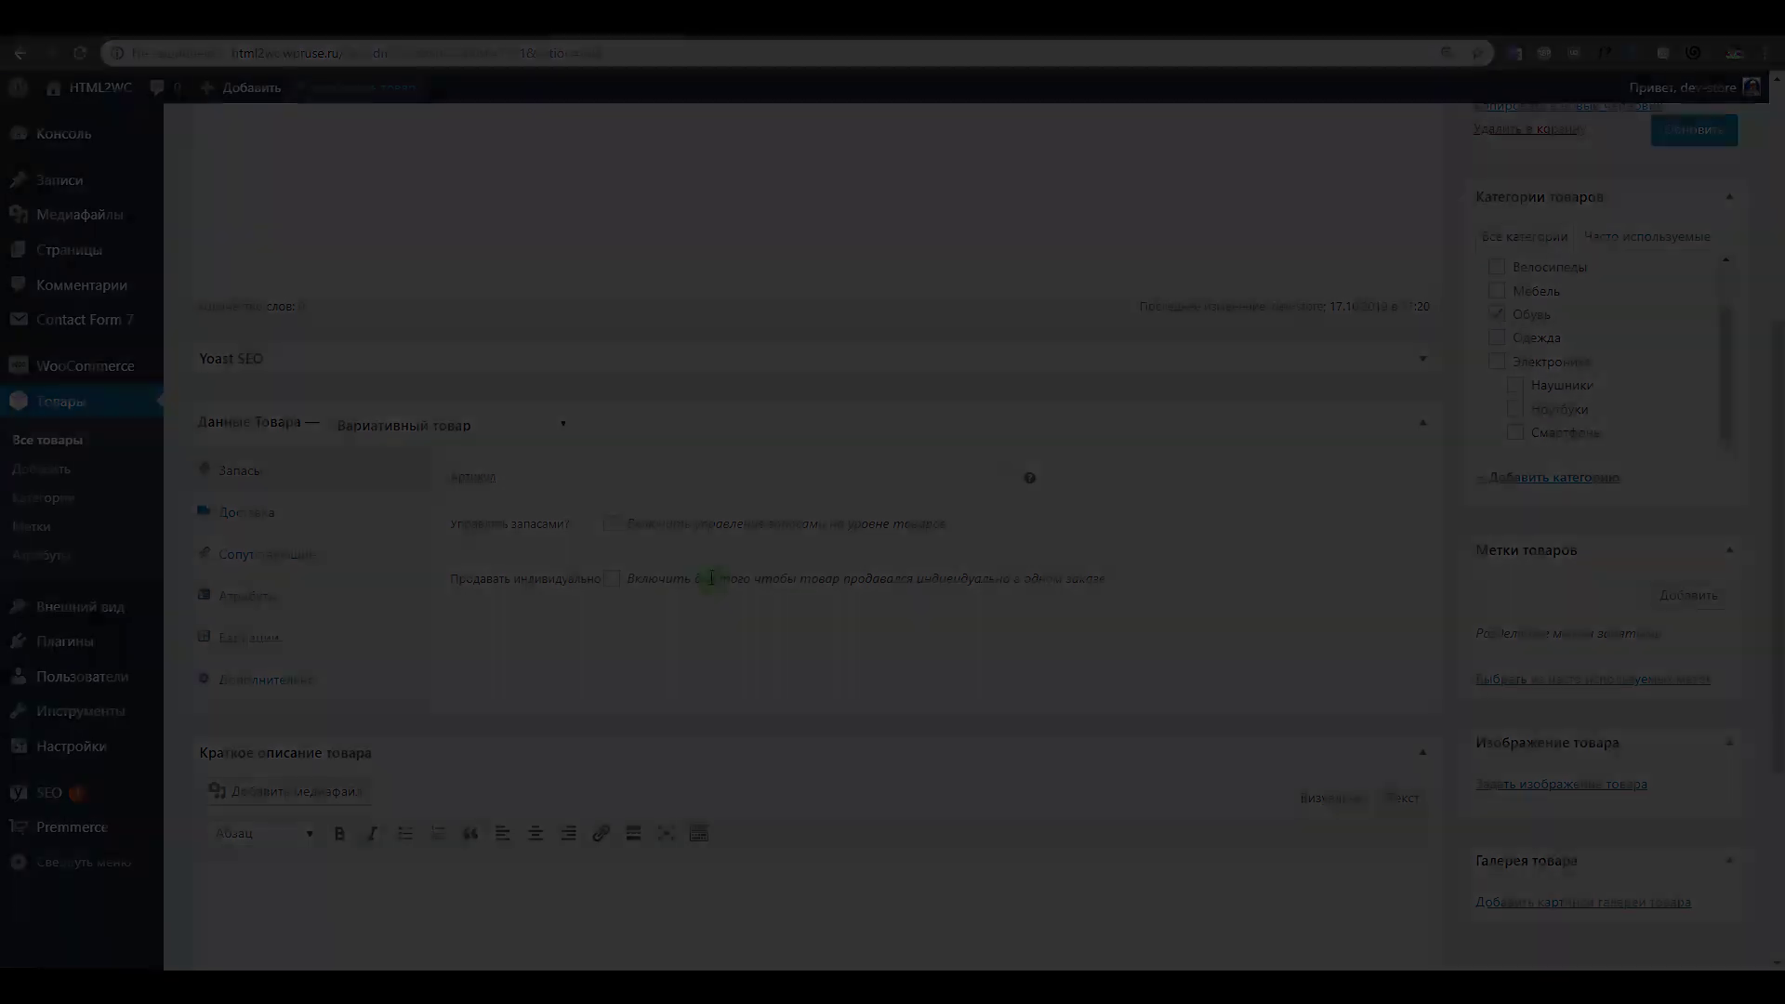
{"action": "left_click", "coordinate": [574, 628]}
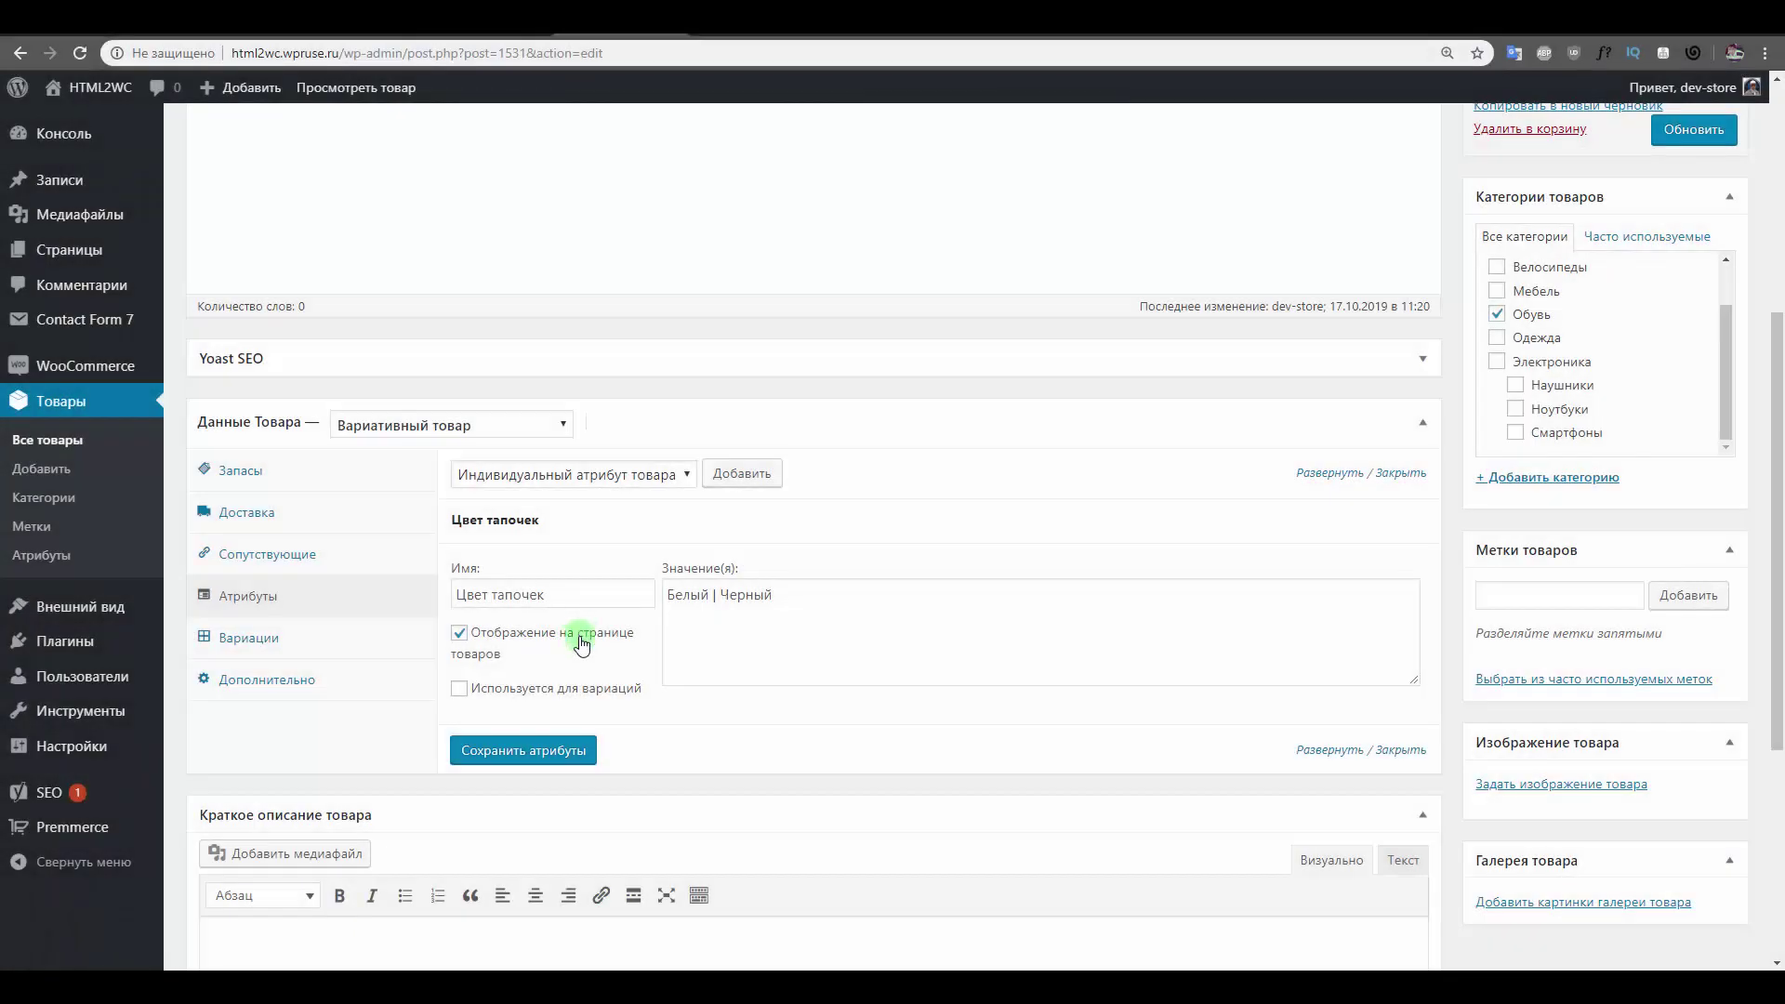
{"action": "left_click", "coordinate": [556, 692]}
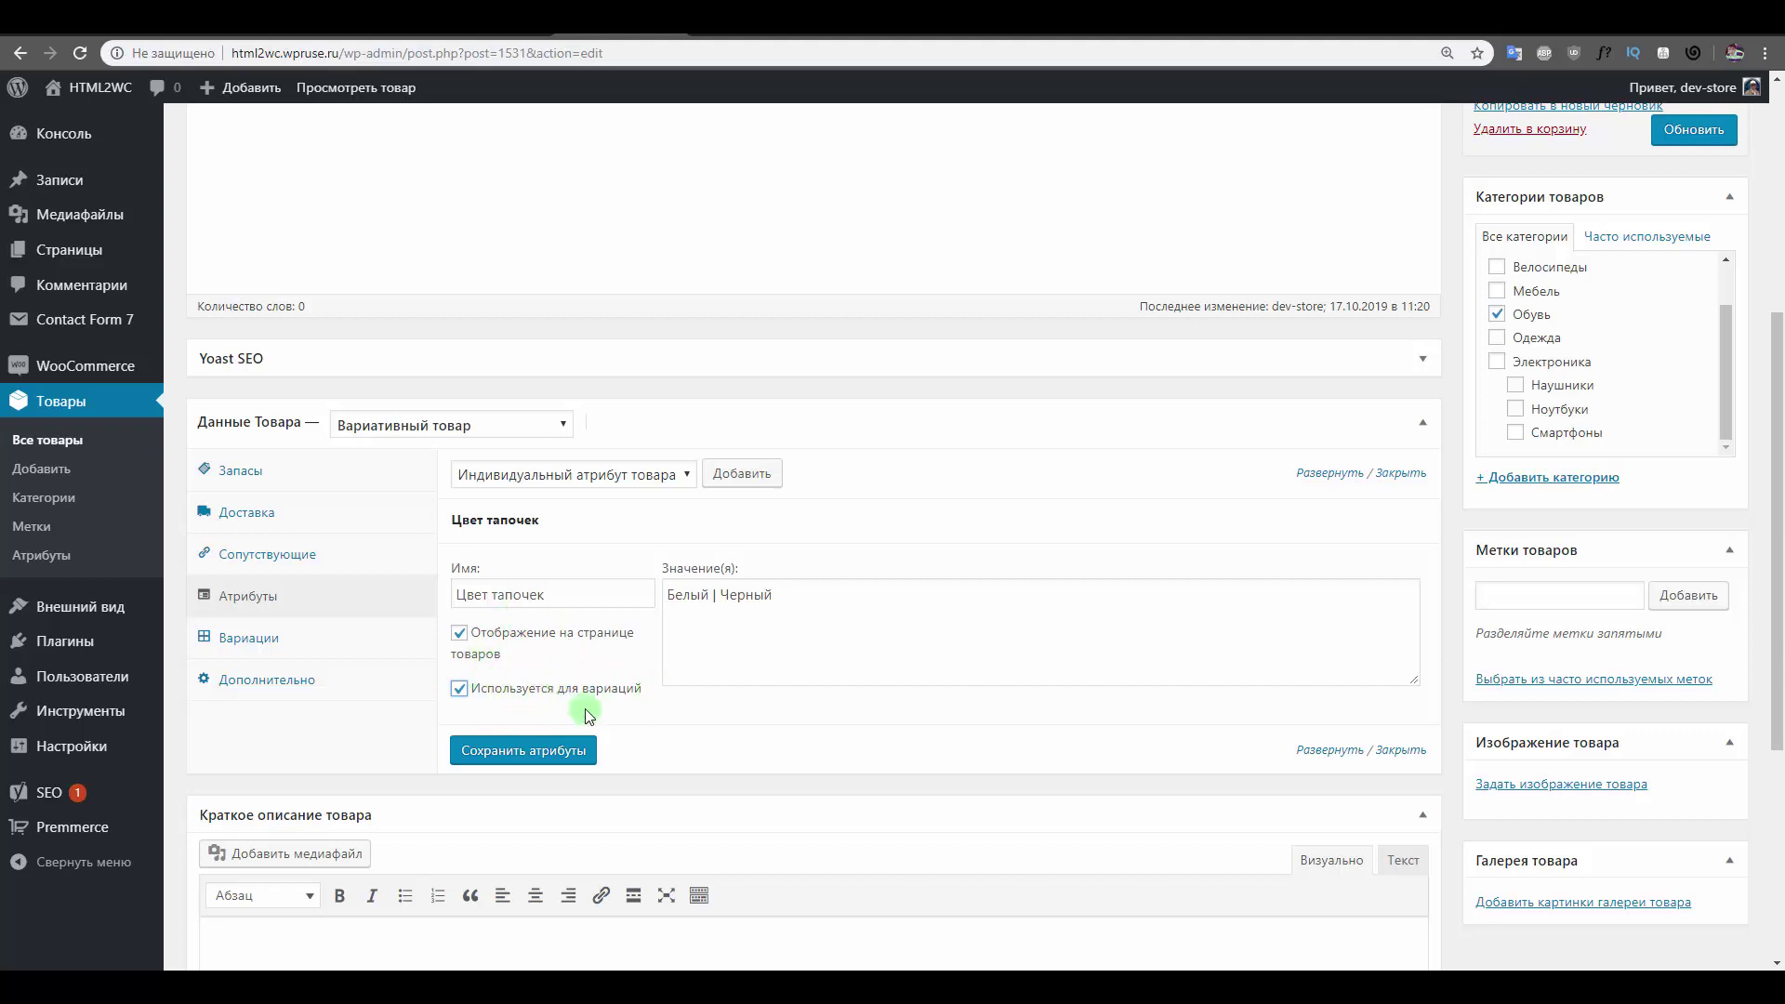
{"action": "left_click", "coordinate": [547, 752]}
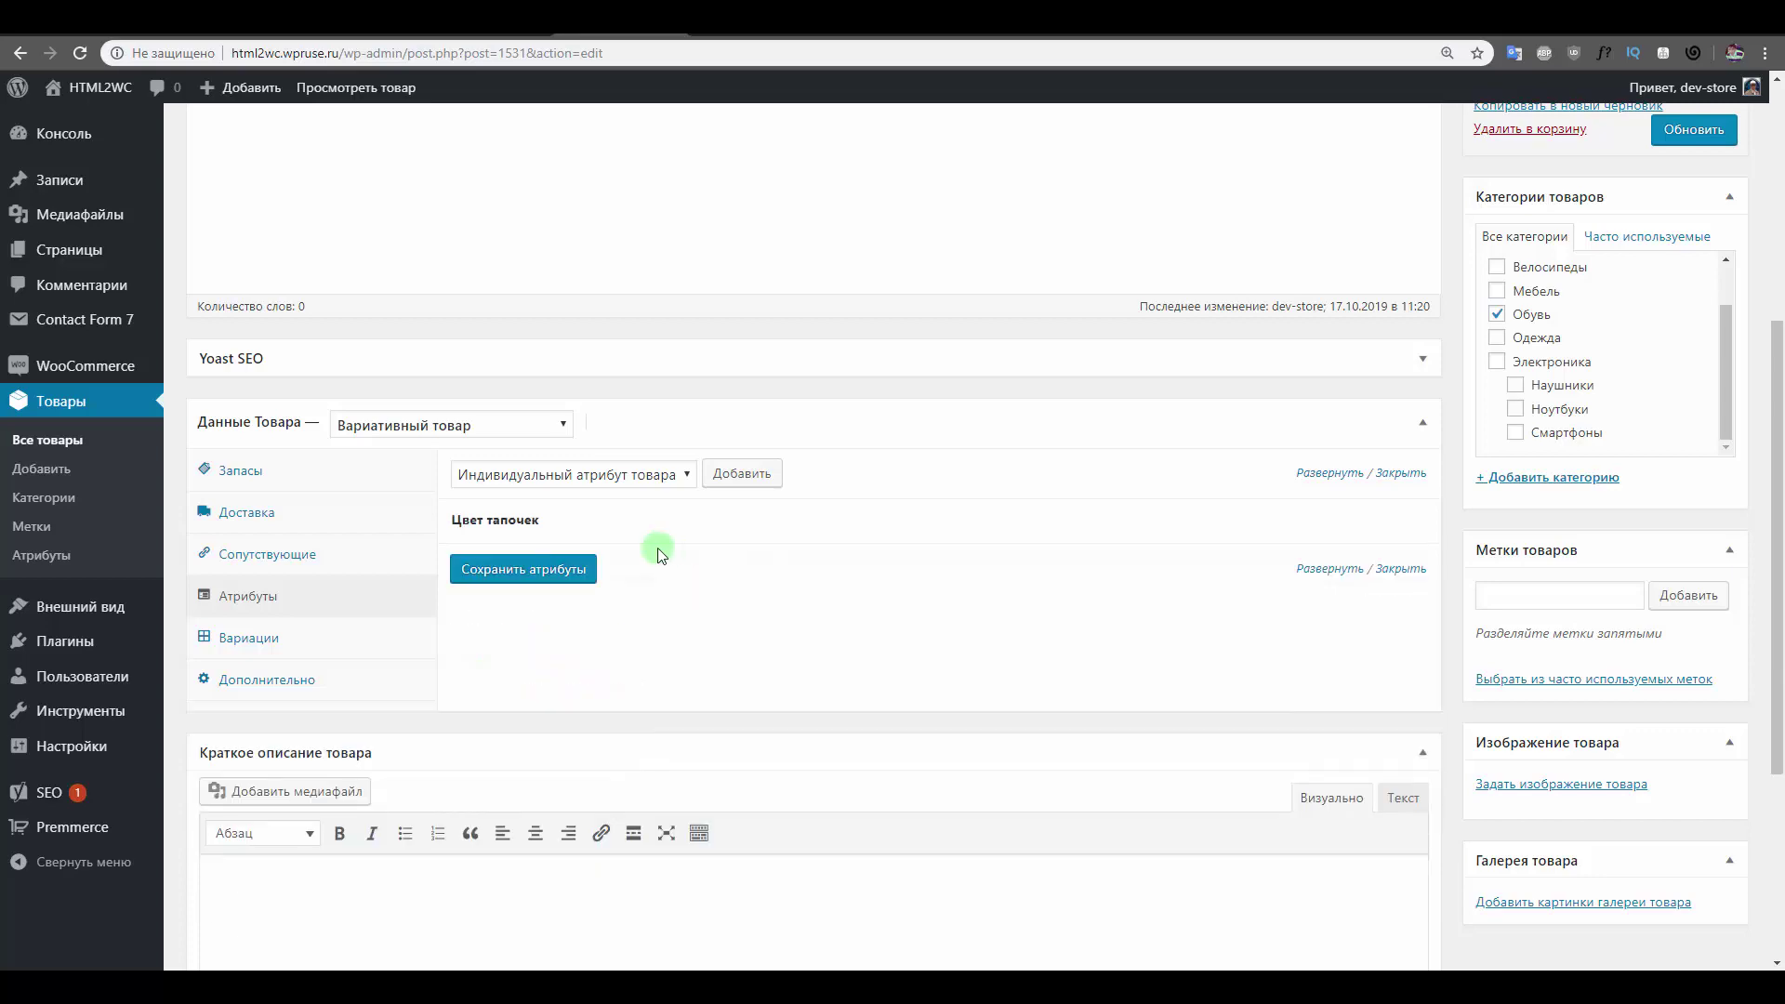
Try adding a single variation without a specific colour, and delete it again.
{"action": "left_click", "coordinate": [313, 634]}
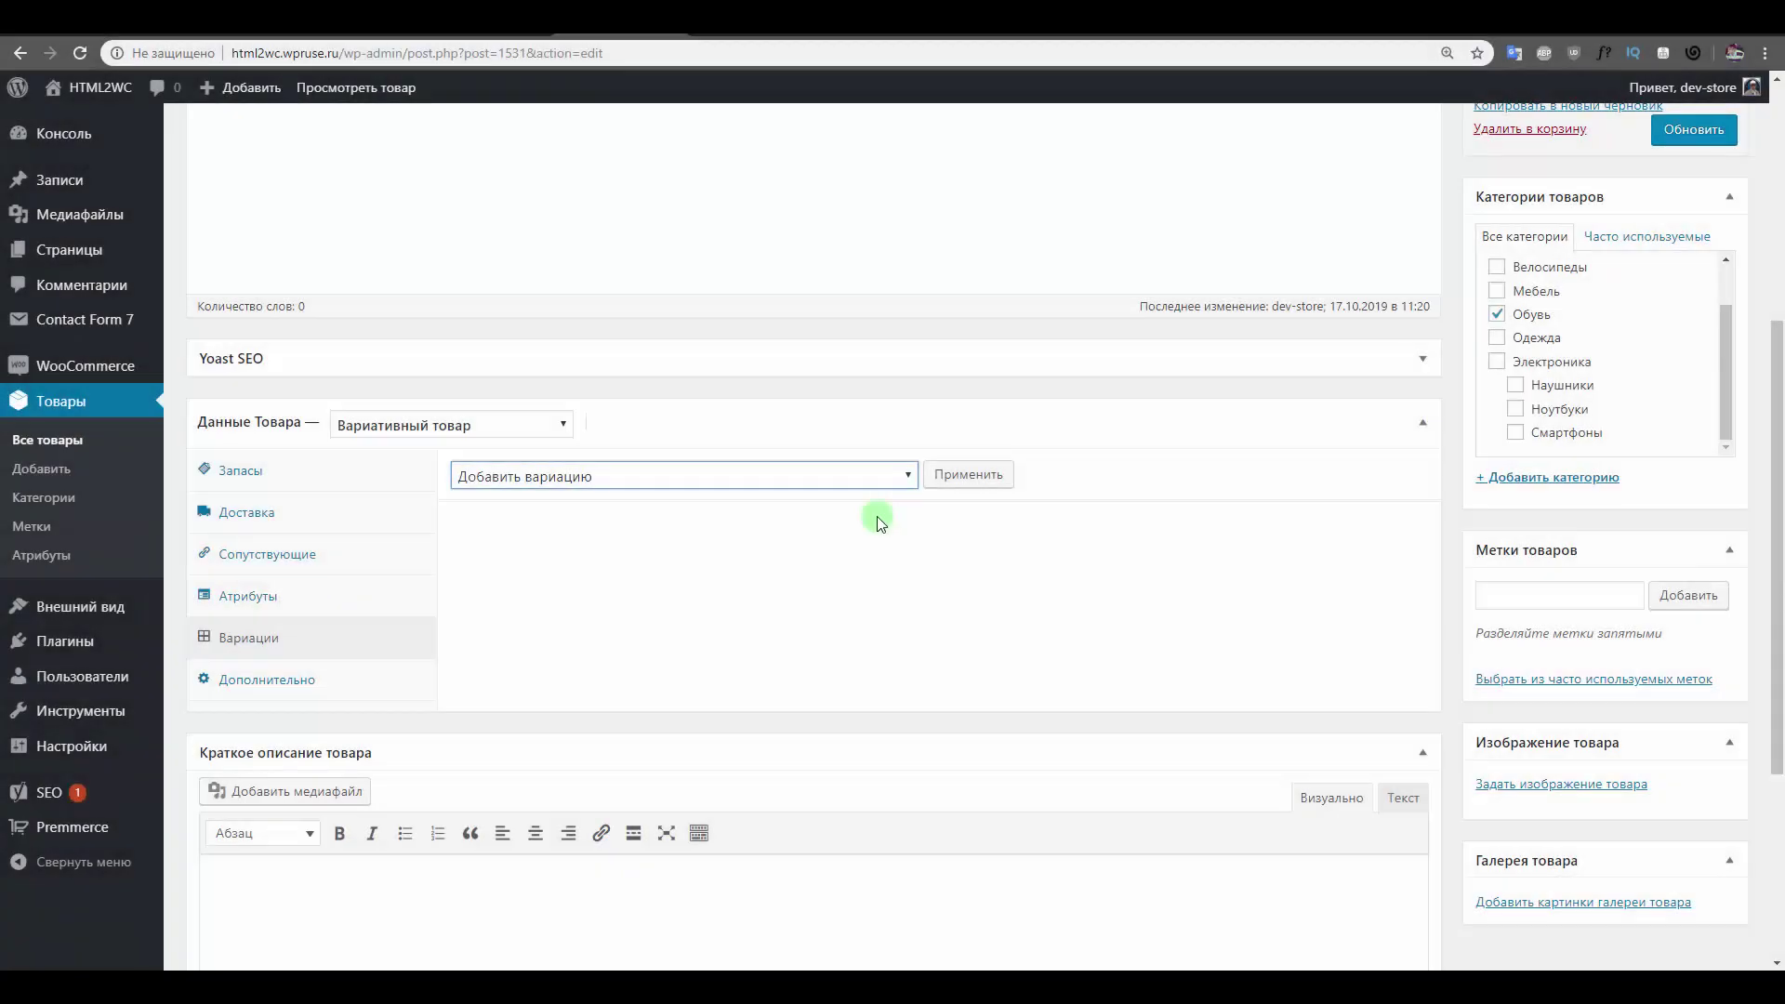
{"action": "left_click", "coordinate": [963, 475]}
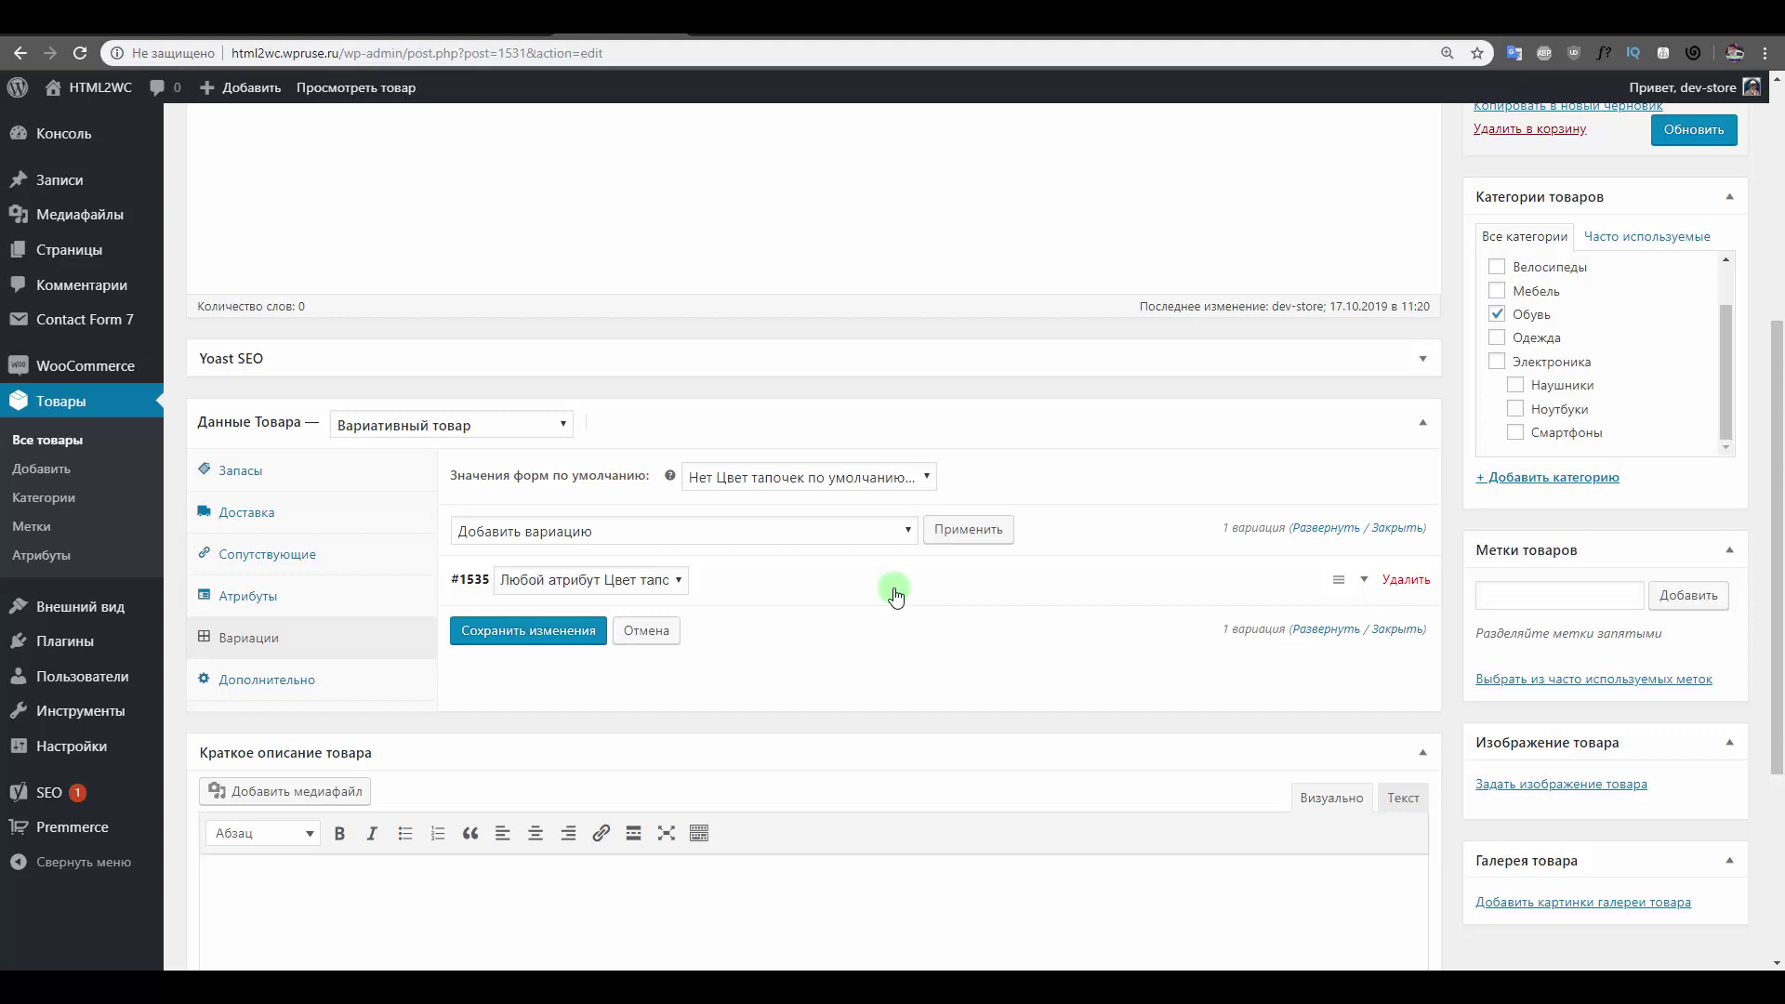
{"action": "left_click", "coordinate": [1406, 579]}
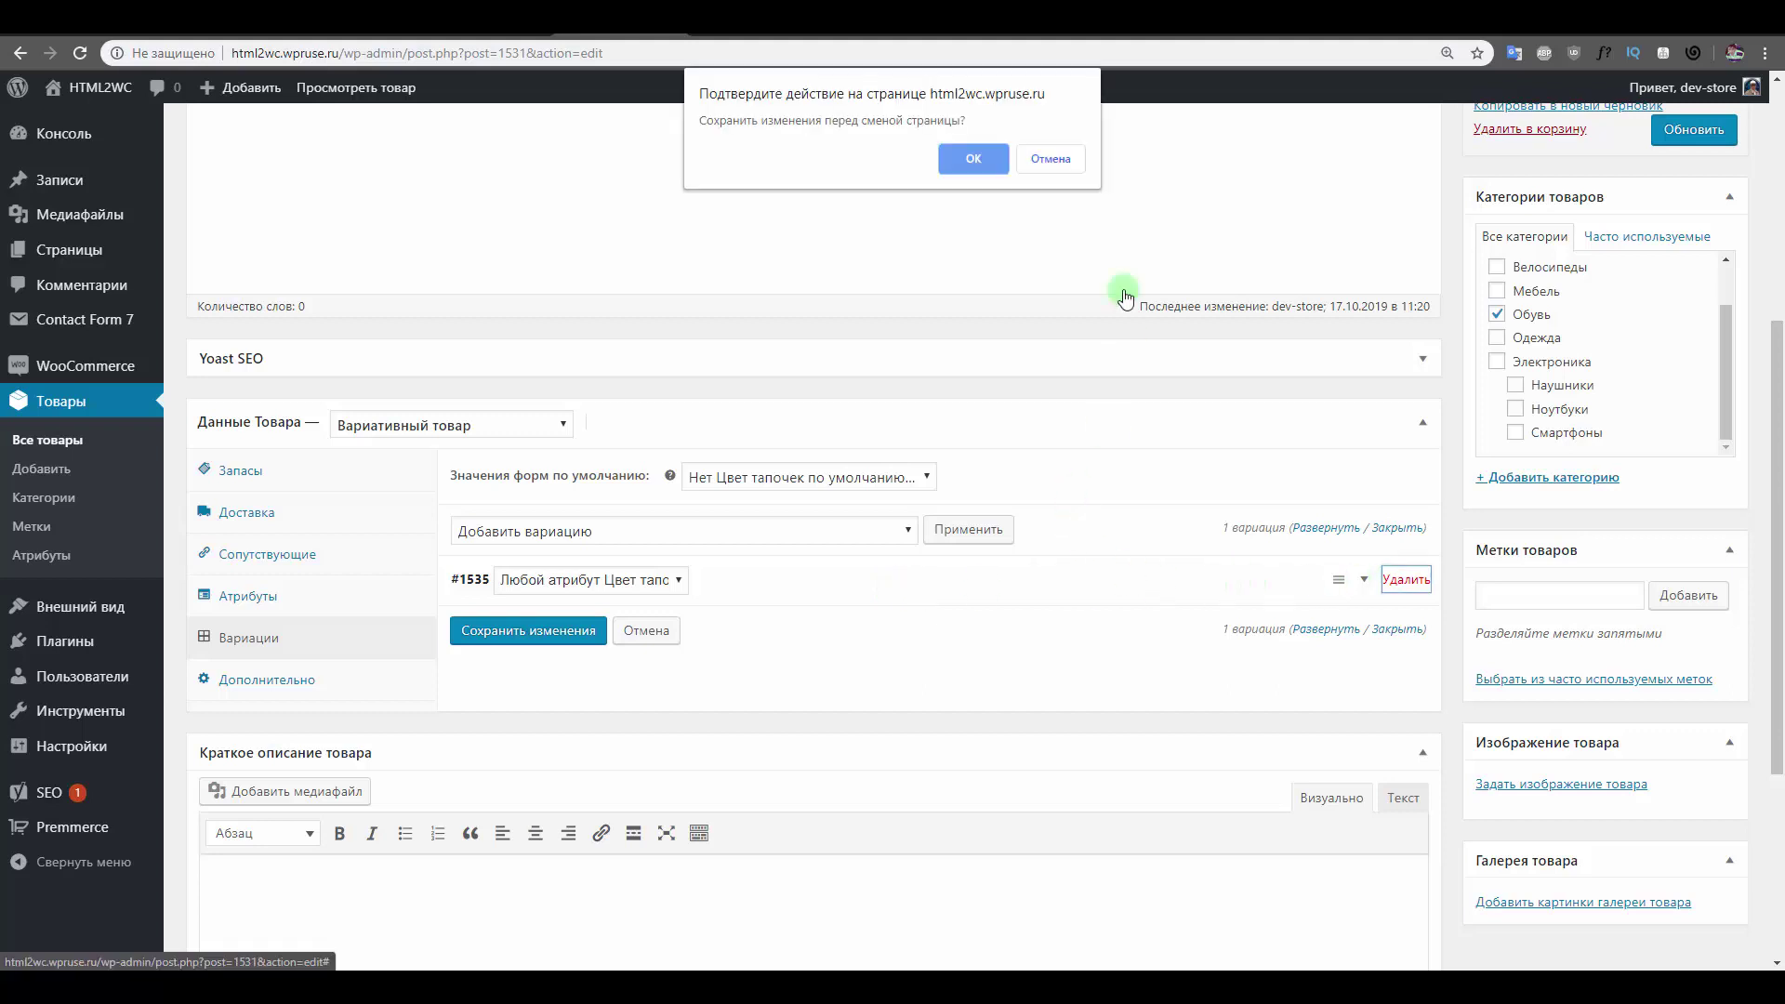
{"action": "left_click", "coordinate": [960, 160]}
{"action": "left_click", "coordinate": [964, 160]}
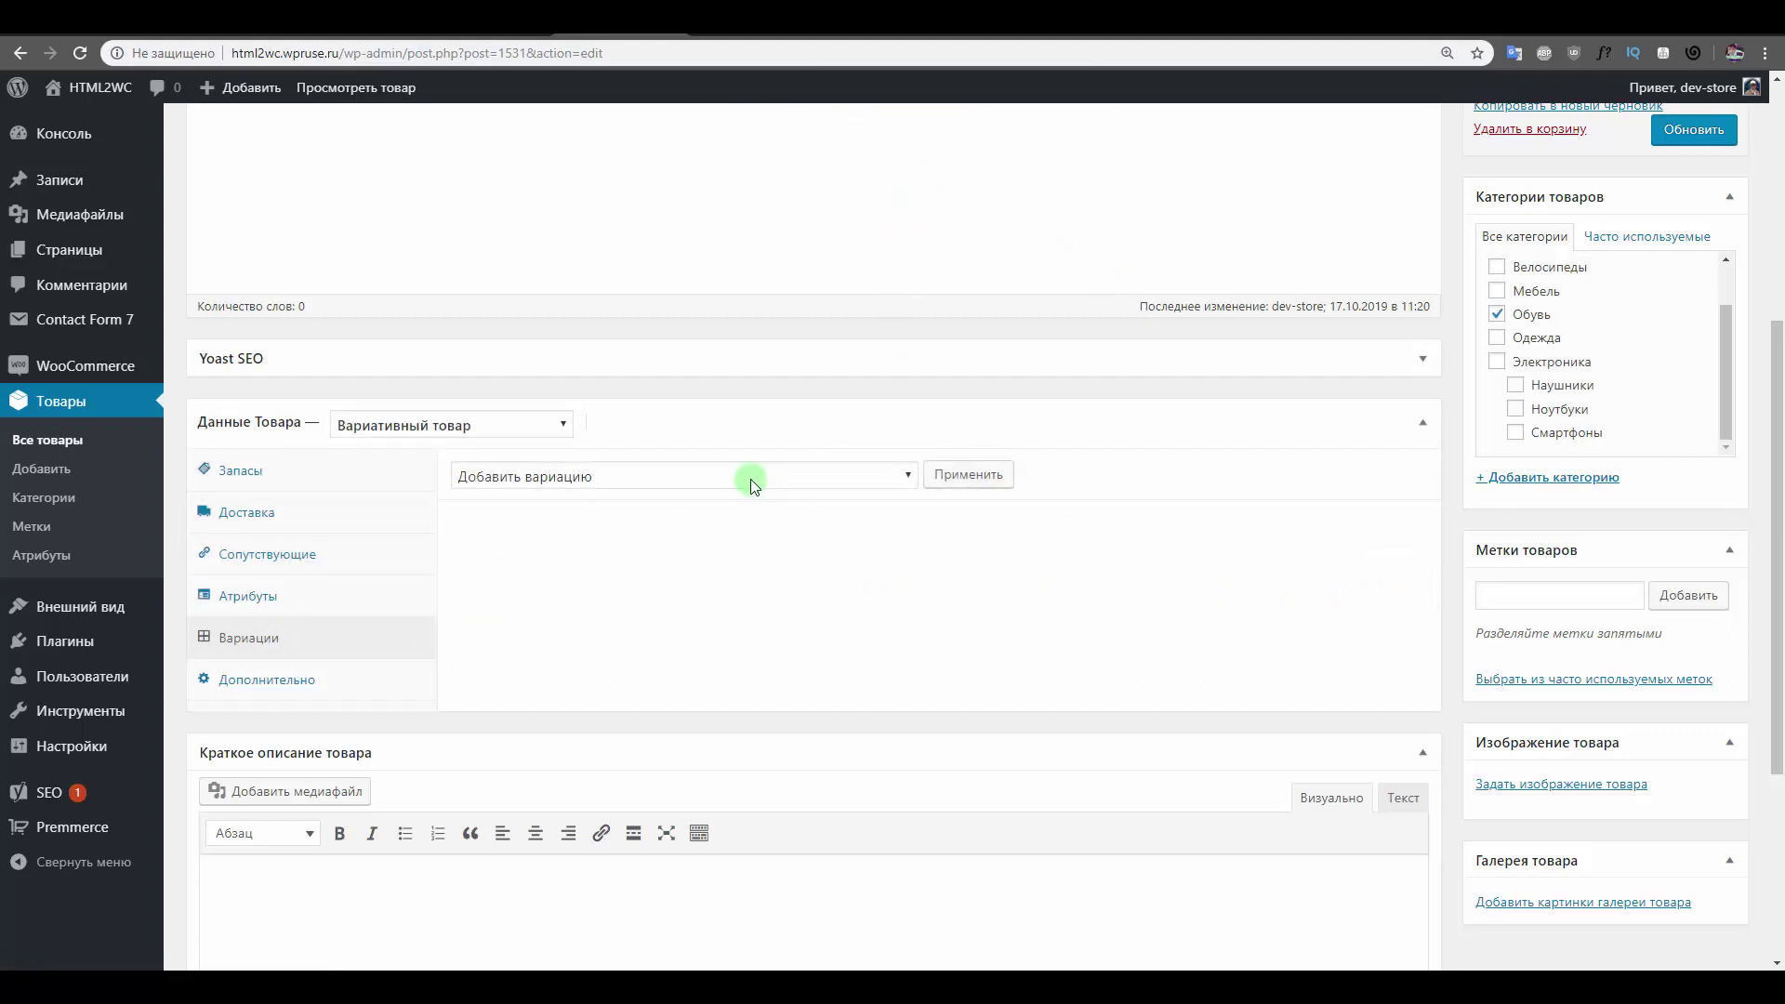
Create variations from all attributes of the Тапочки product and update the product.
{"action": "left_click", "coordinate": [750, 476]}
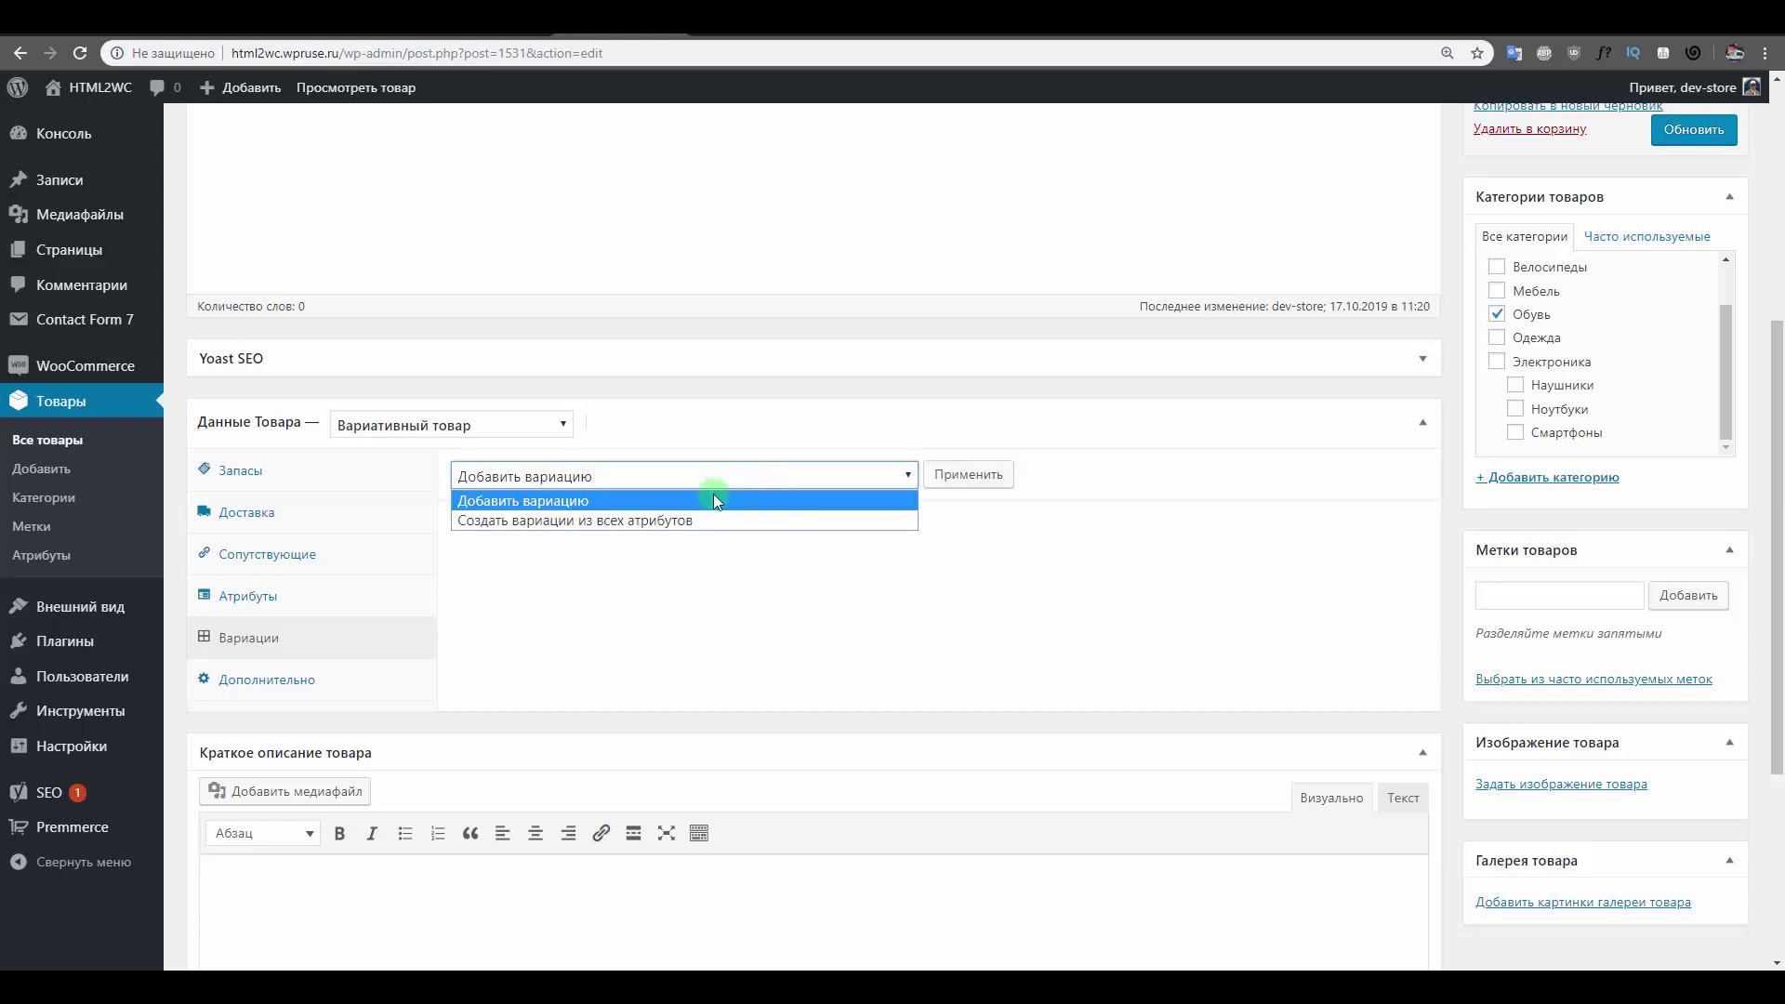
{"action": "left_click", "coordinate": [675, 518]}
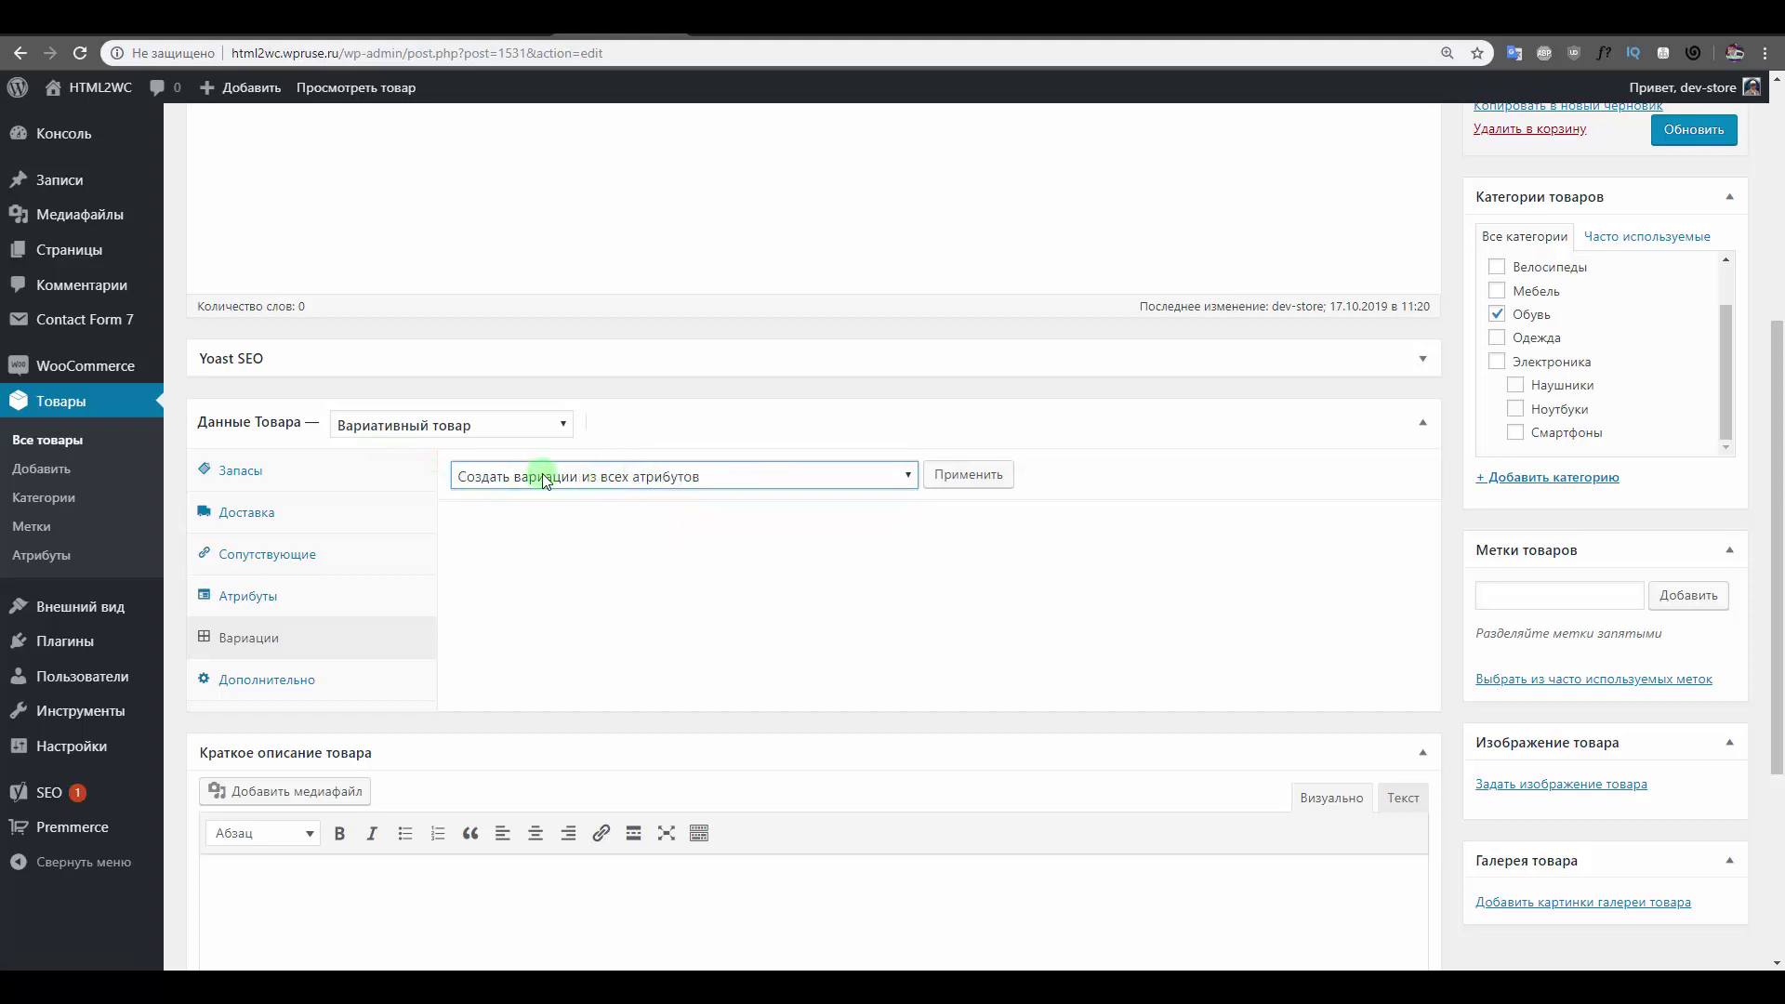
{"action": "left_click", "coordinate": [973, 476]}
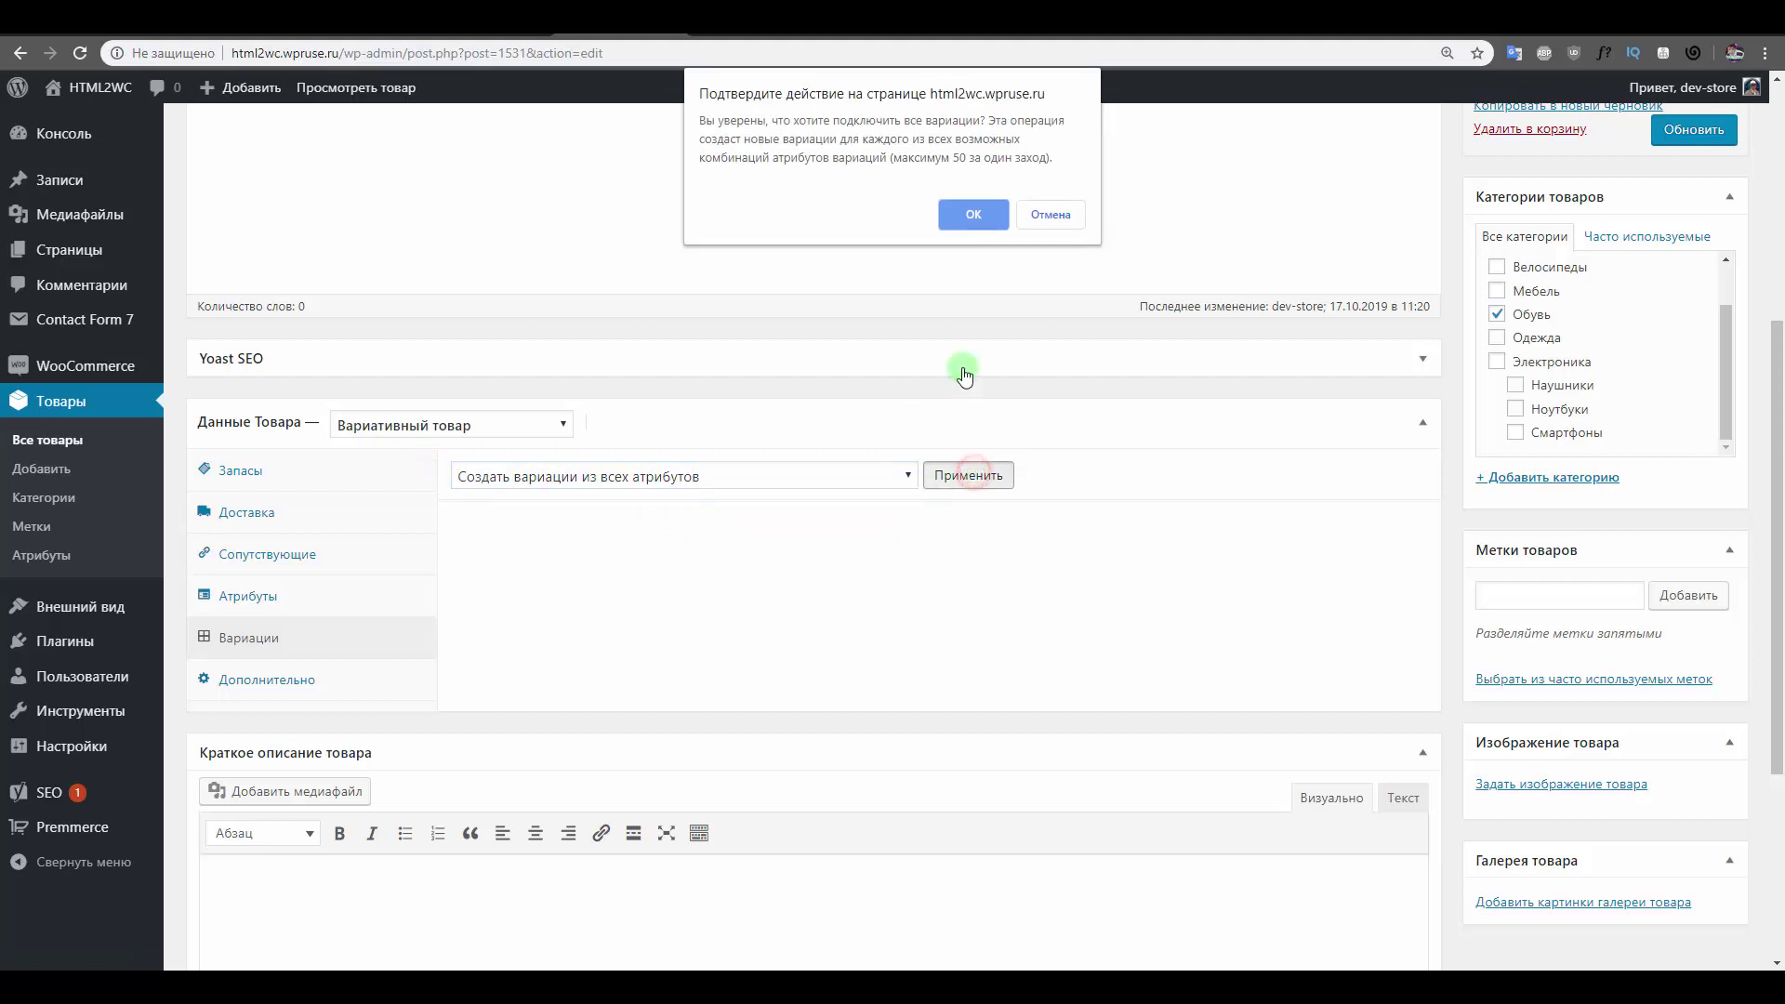
{"action": "left_click", "coordinate": [973, 221]}
{"action": "left_click", "coordinate": [1060, 164]}
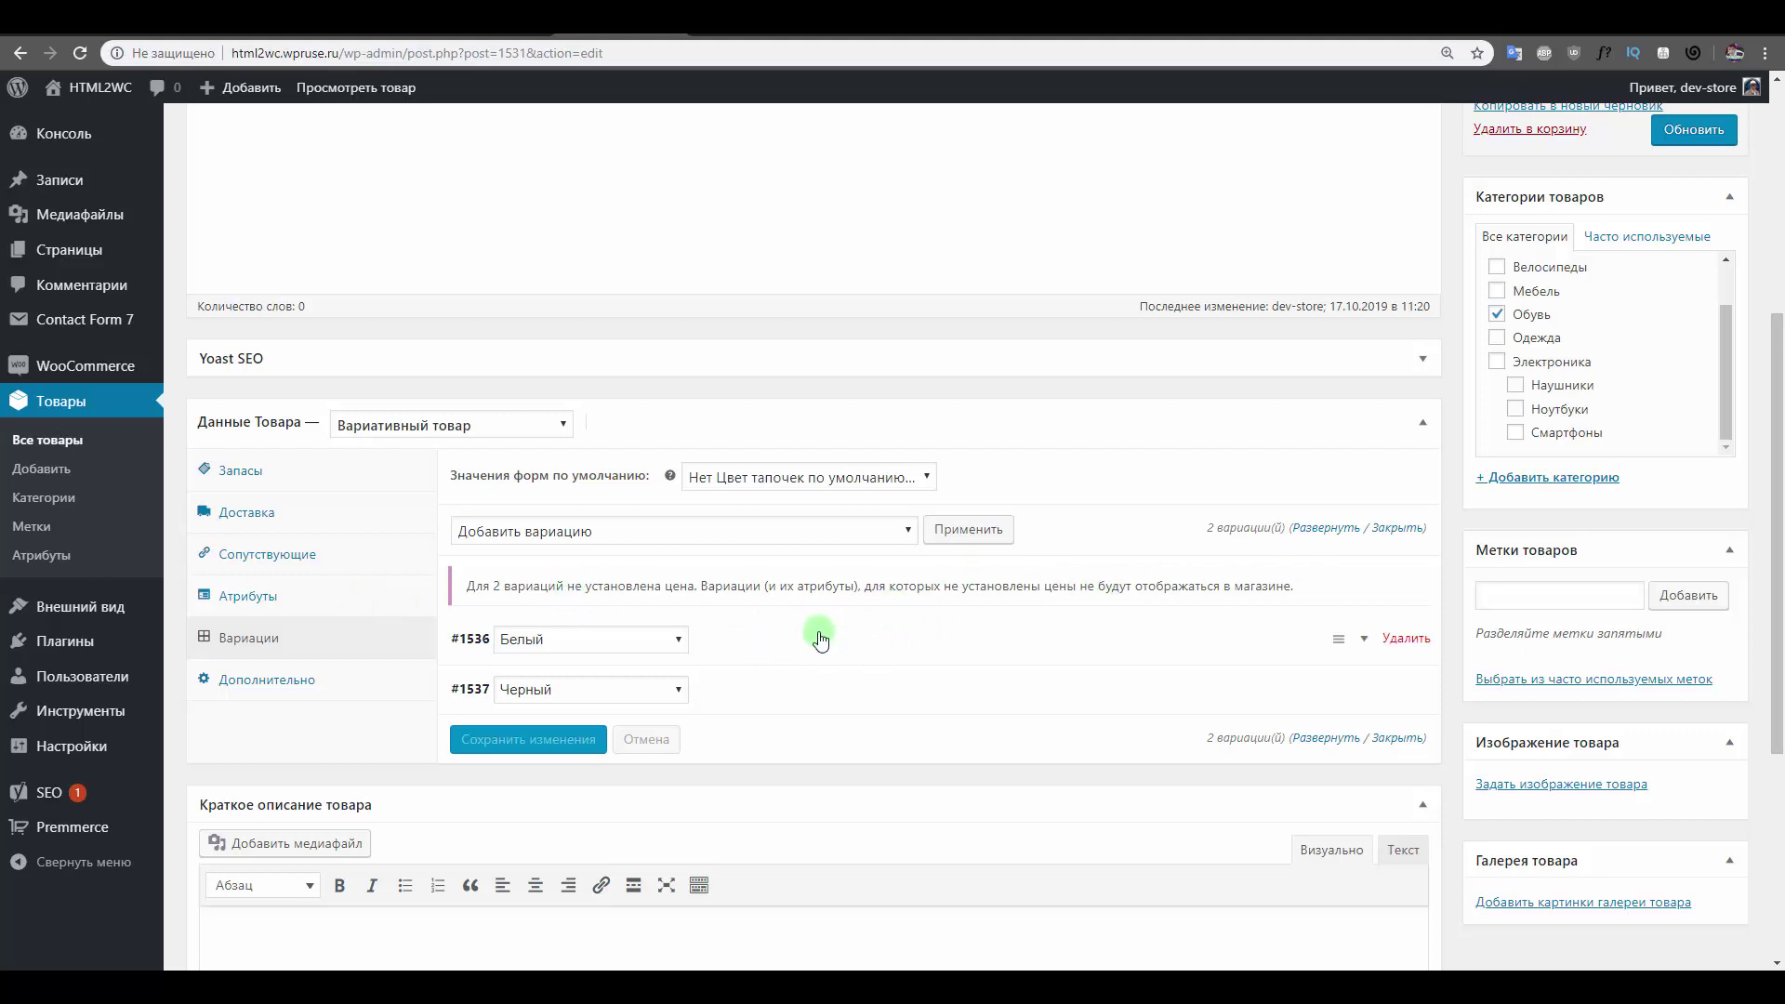
{"action": "left_click", "coordinate": [1696, 129]}
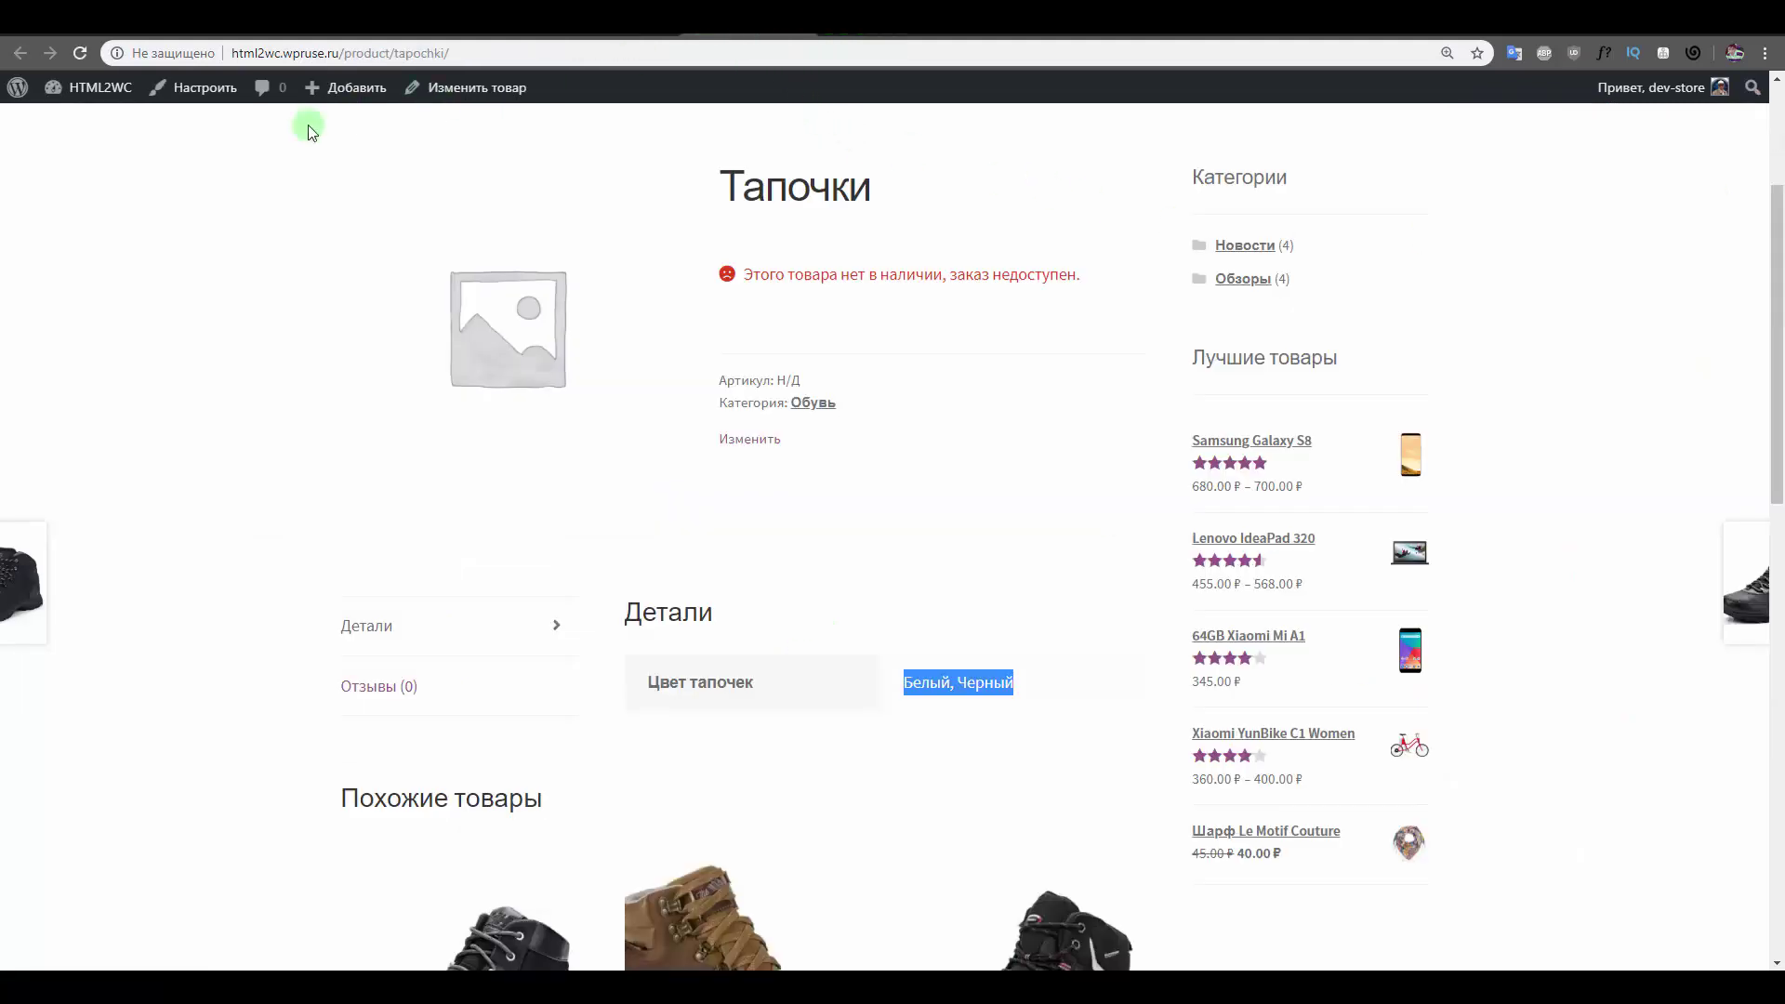
Return to editing the Тапочки product and set the regular price of the Белый variation to 100 ₽.
{"action": "left_click", "coordinate": [80, 53]}
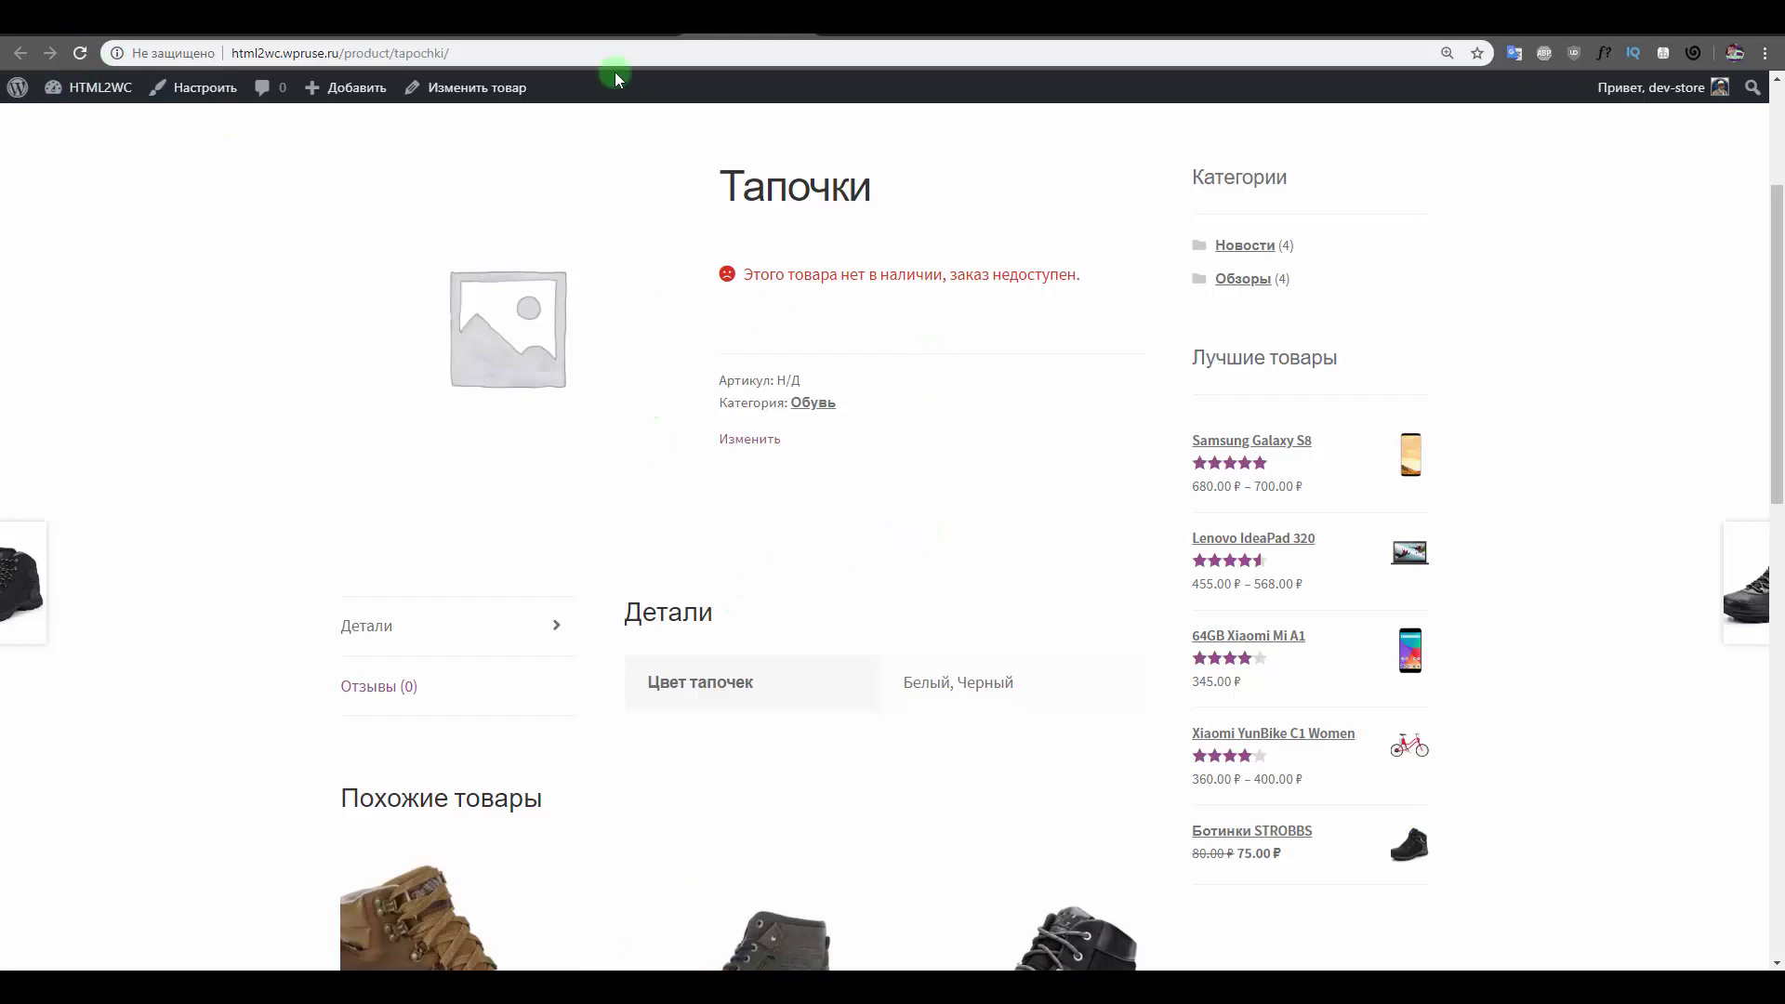
{"action": "left_click", "coordinate": [609, 34]}
{"action": "scroll", "coordinate": [836, 540], "scroll_direction": "down", "scroll_amount": 5}
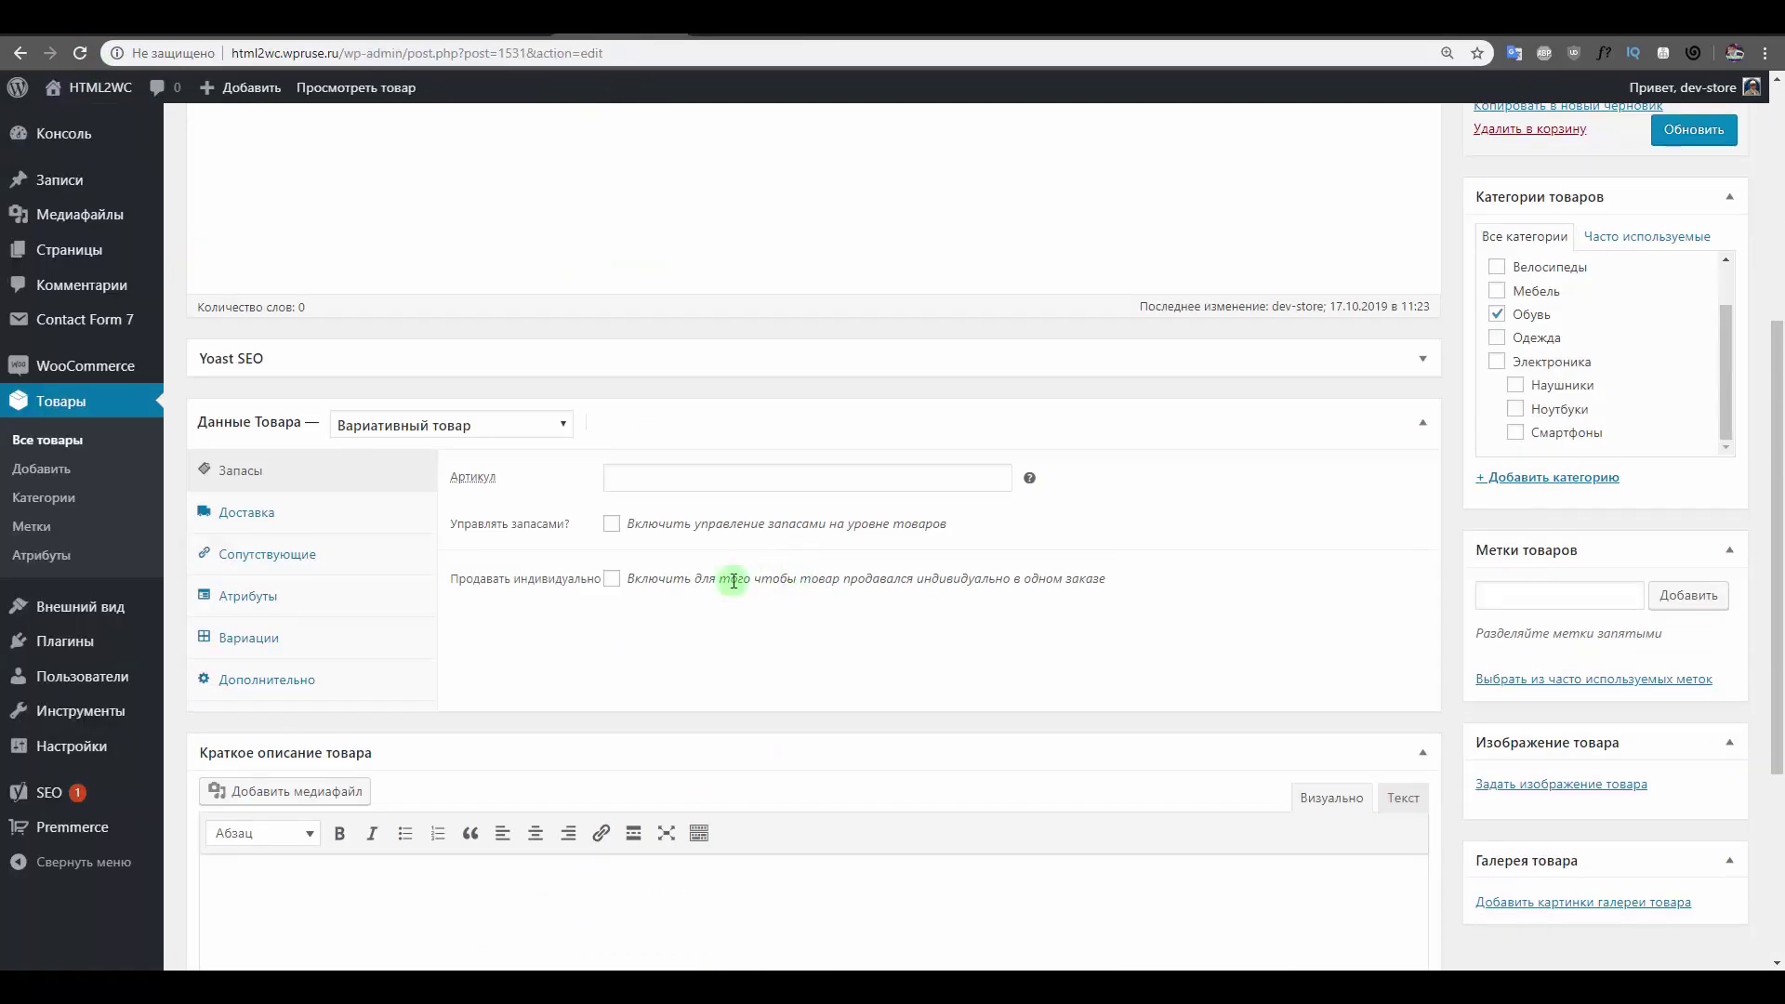
{"action": "left_click", "coordinate": [335, 640]}
{"action": "left_click", "coordinate": [782, 625]}
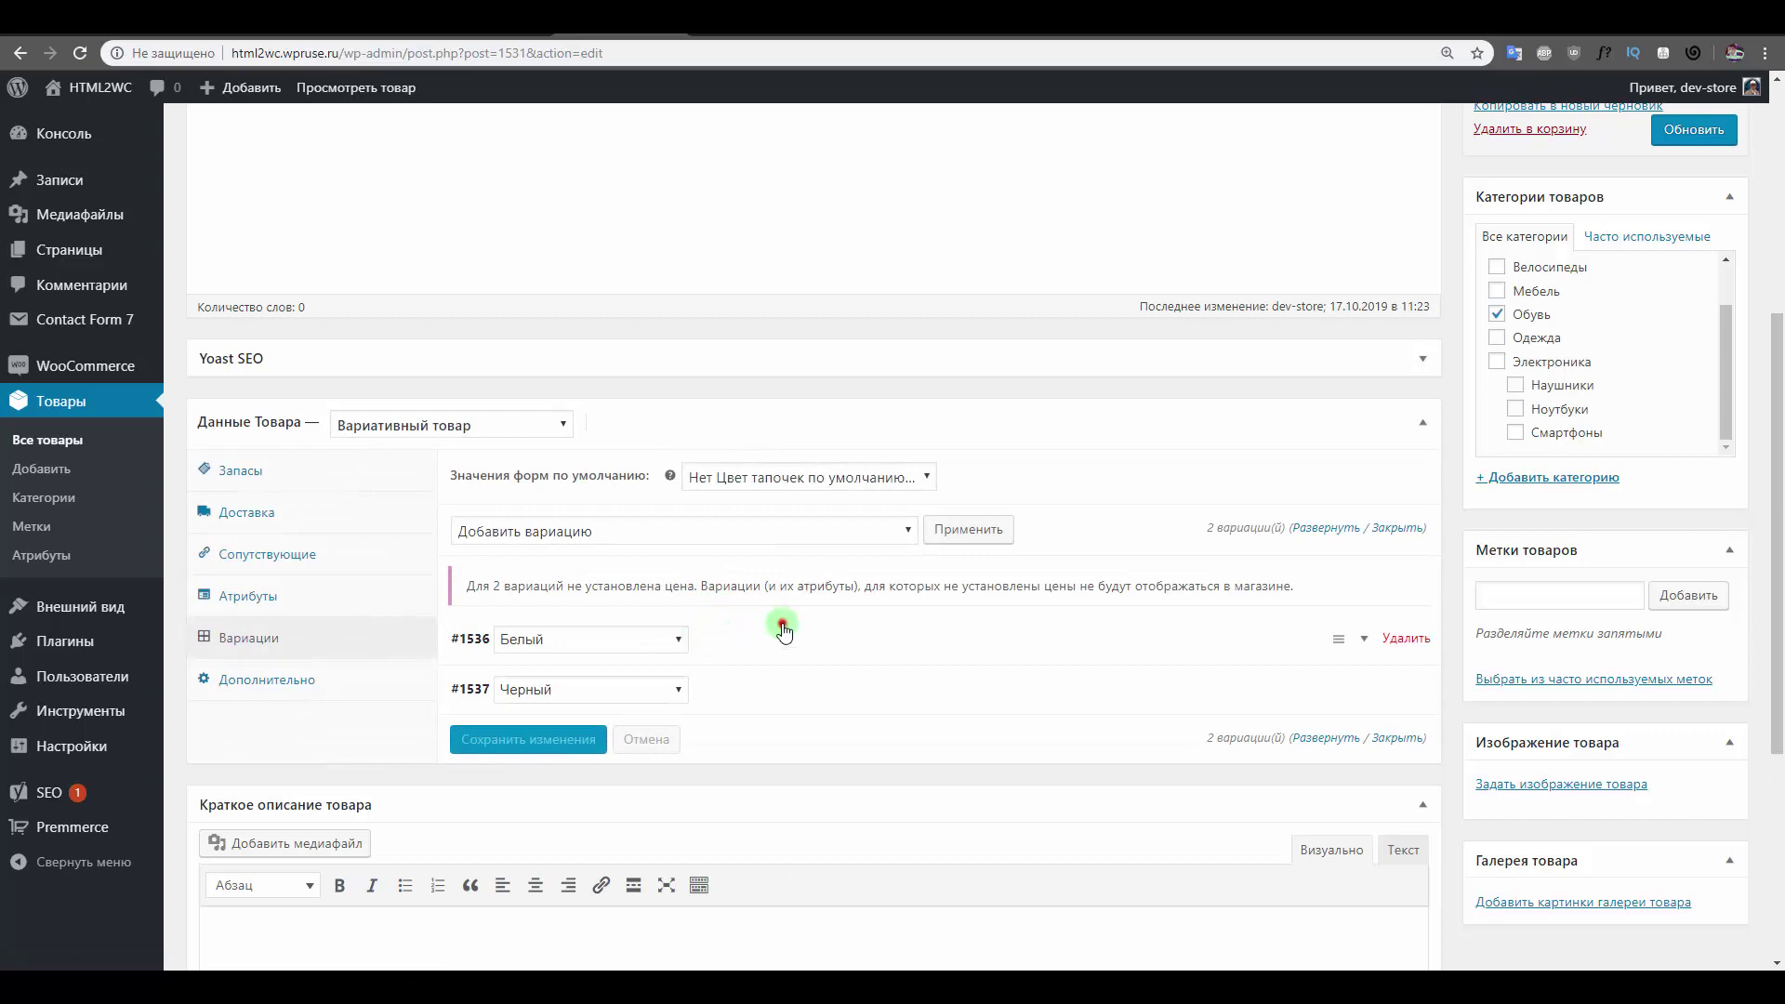
{"action": "scroll", "coordinate": [848, 514], "scroll_direction": "down", "scroll_amount": 4}
{"action": "left_click", "coordinate": [512, 498]}
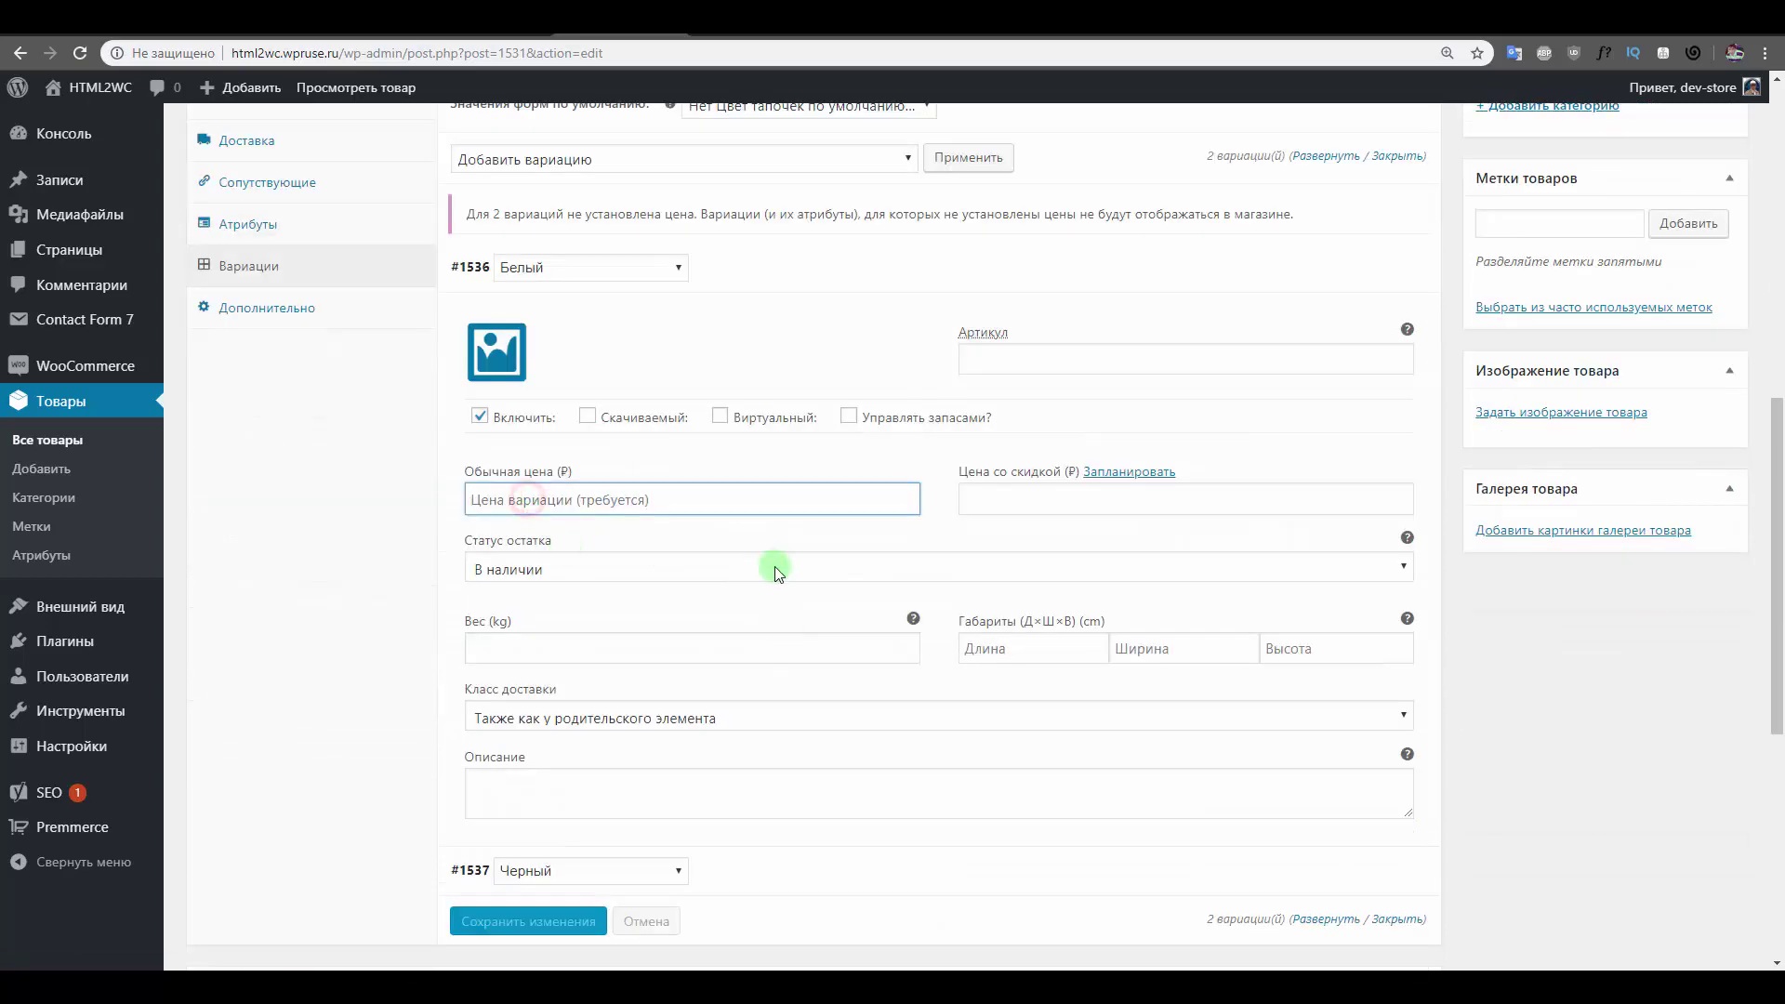
{"action": "type", "text": "100"}
{"action": "key", "text": "Return"}
{"action": "left_click", "coordinate": [770, 630]}
{"action": "scroll", "coordinate": [734, 614], "scroll_direction": "down", "scroll_amount": 5}
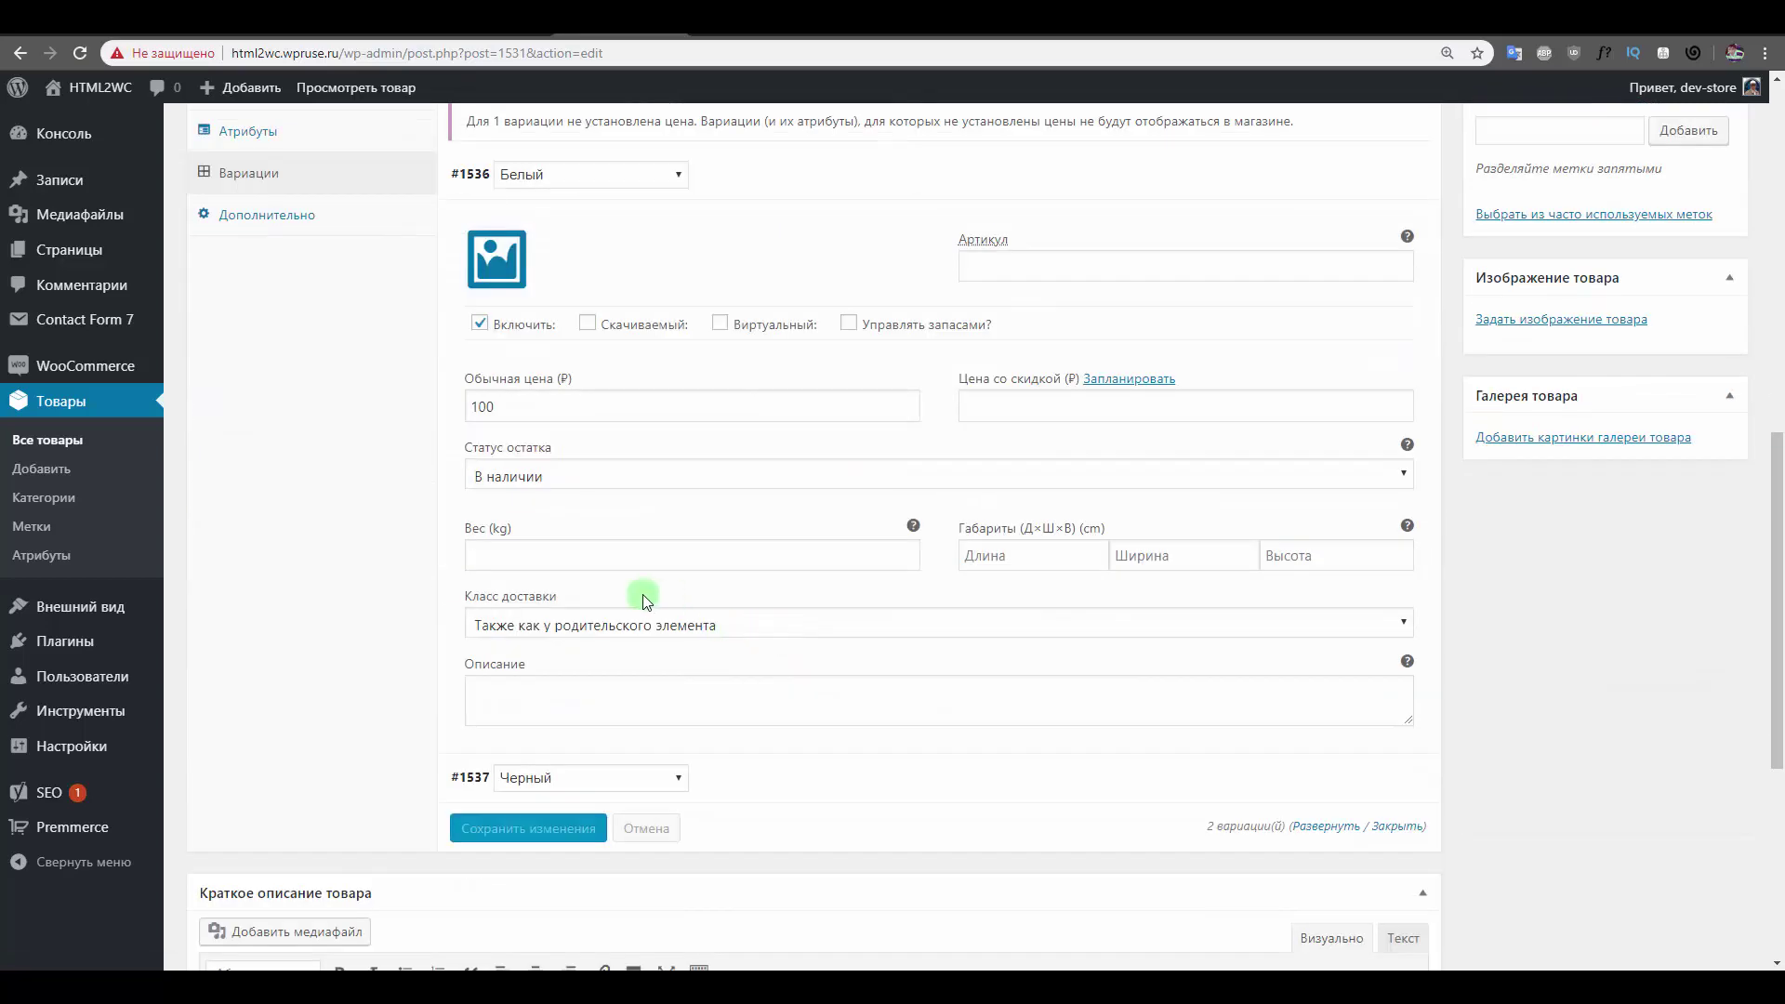
Expand the Черный variation and examine its price, stock and shipping fields.
{"action": "left_click", "coordinate": [838, 777]}
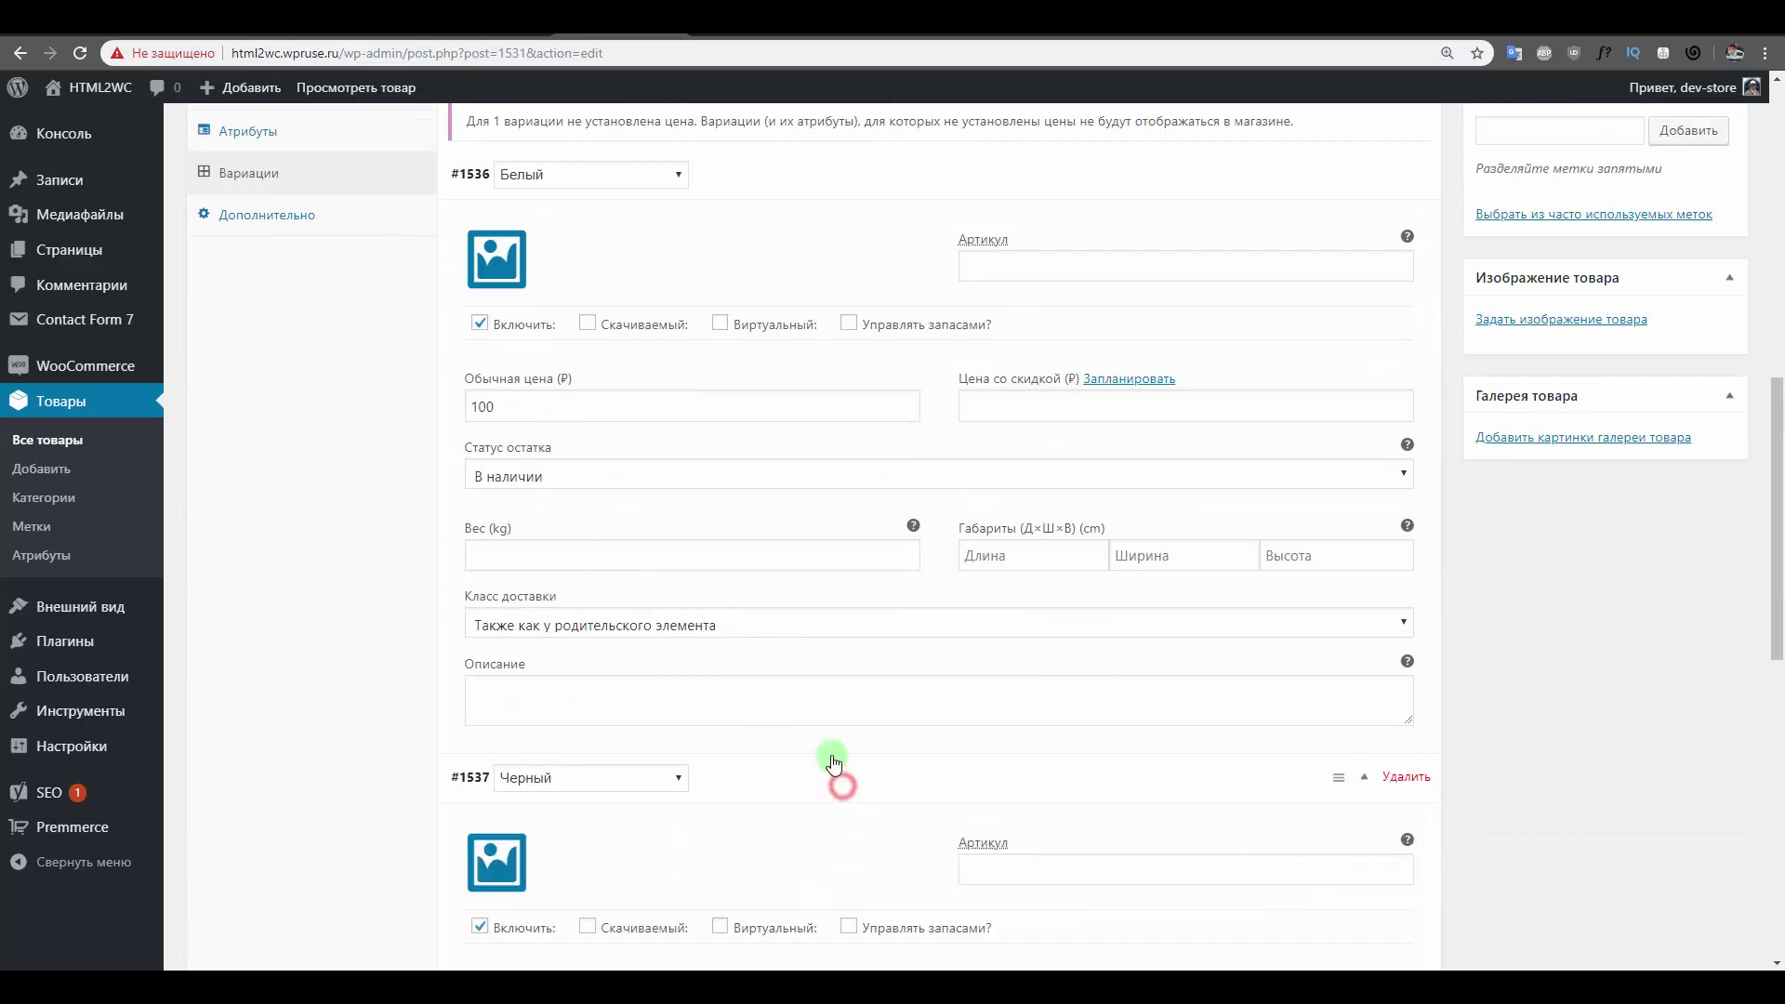
{"action": "scroll", "coordinate": [655, 510], "scroll_direction": "down", "scroll_amount": 2}
{"action": "scroll", "coordinate": [604, 316], "scroll_direction": "up", "scroll_amount": 2}
{"action": "scroll", "coordinate": [670, 483], "scroll_direction": "down", "scroll_amount": 6}
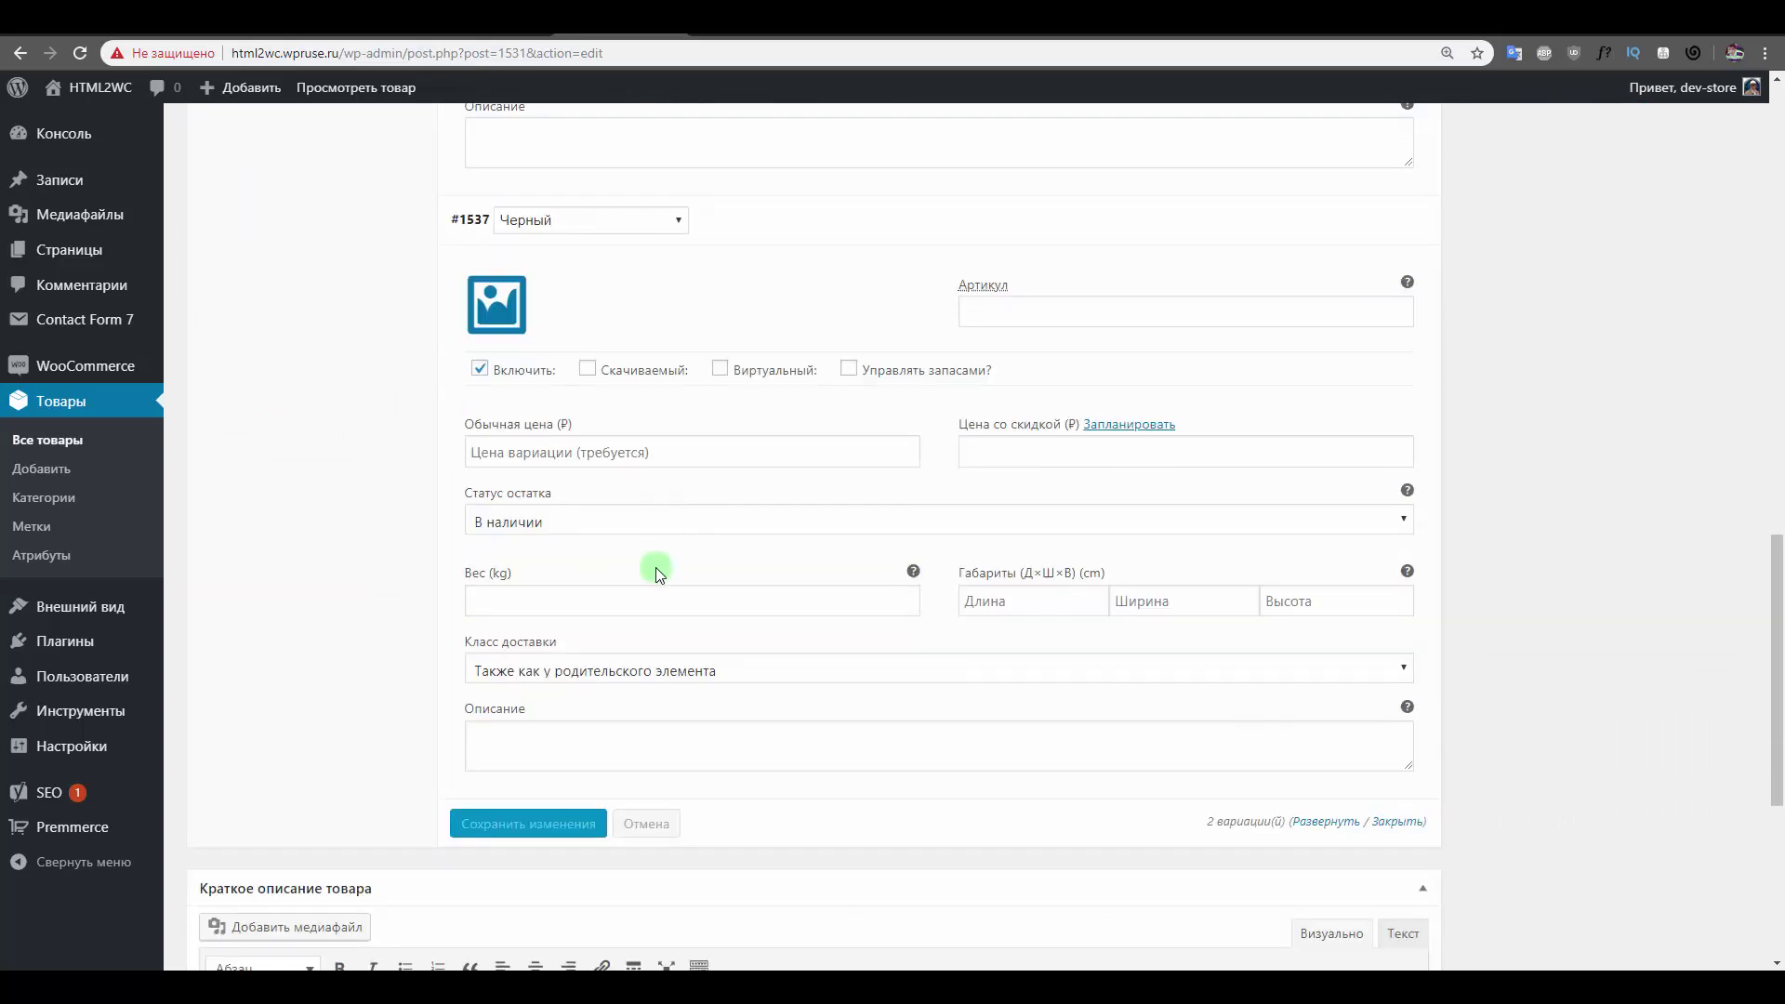
{"action": "scroll", "coordinate": [1628, 400], "scroll_direction": "up", "scroll_amount": 12}
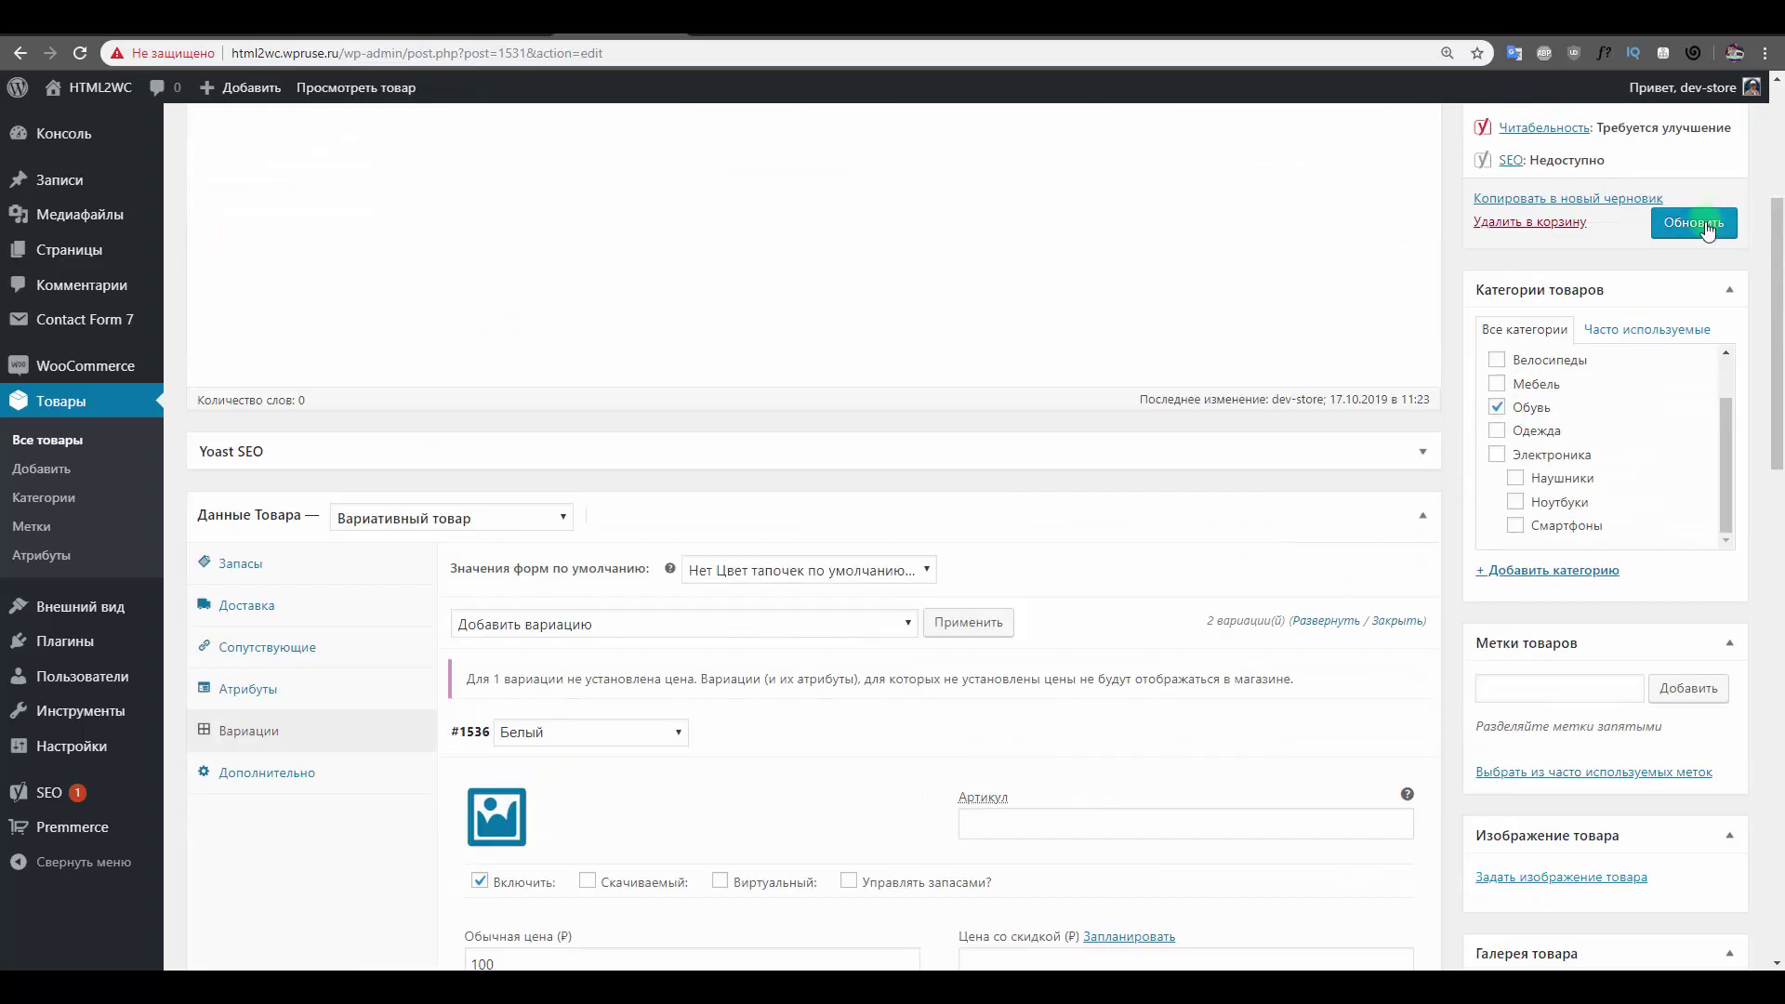
Update the product and check the Цвет тапочек choices on its reloaded store page.
{"action": "left_click", "coordinate": [1694, 222]}
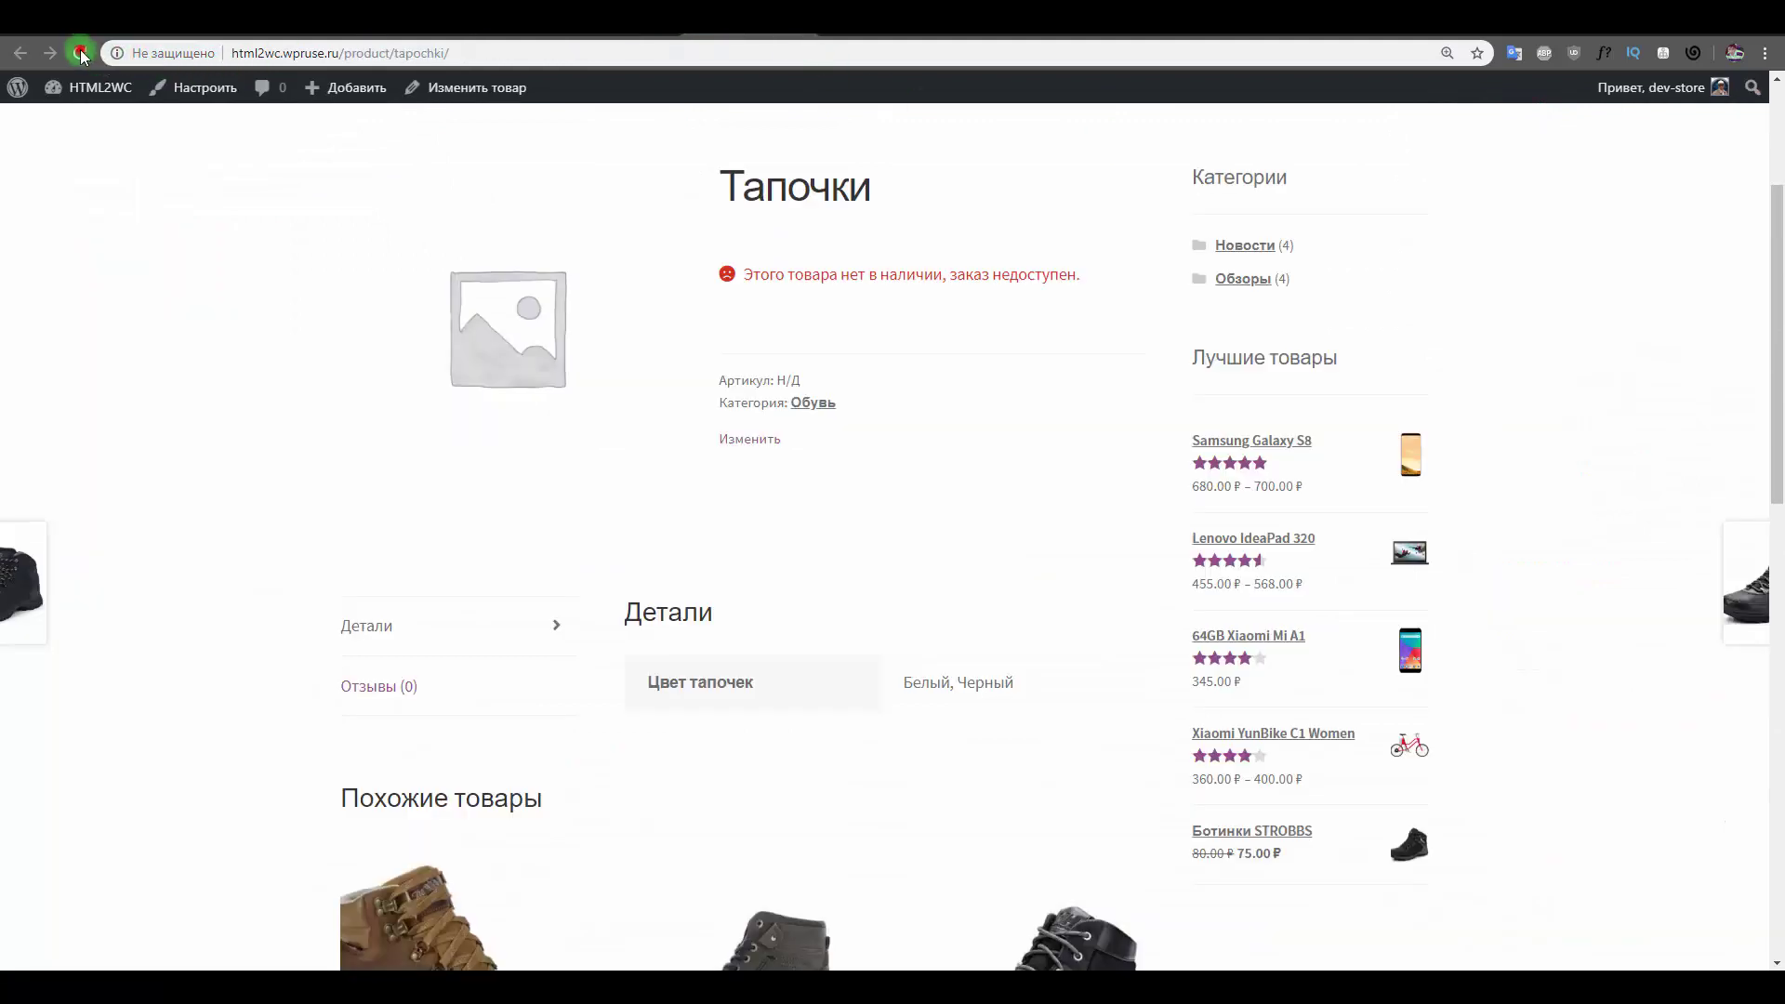
{"action": "left_click", "coordinate": [80, 53]}
{"action": "left_click", "coordinate": [805, 371]}
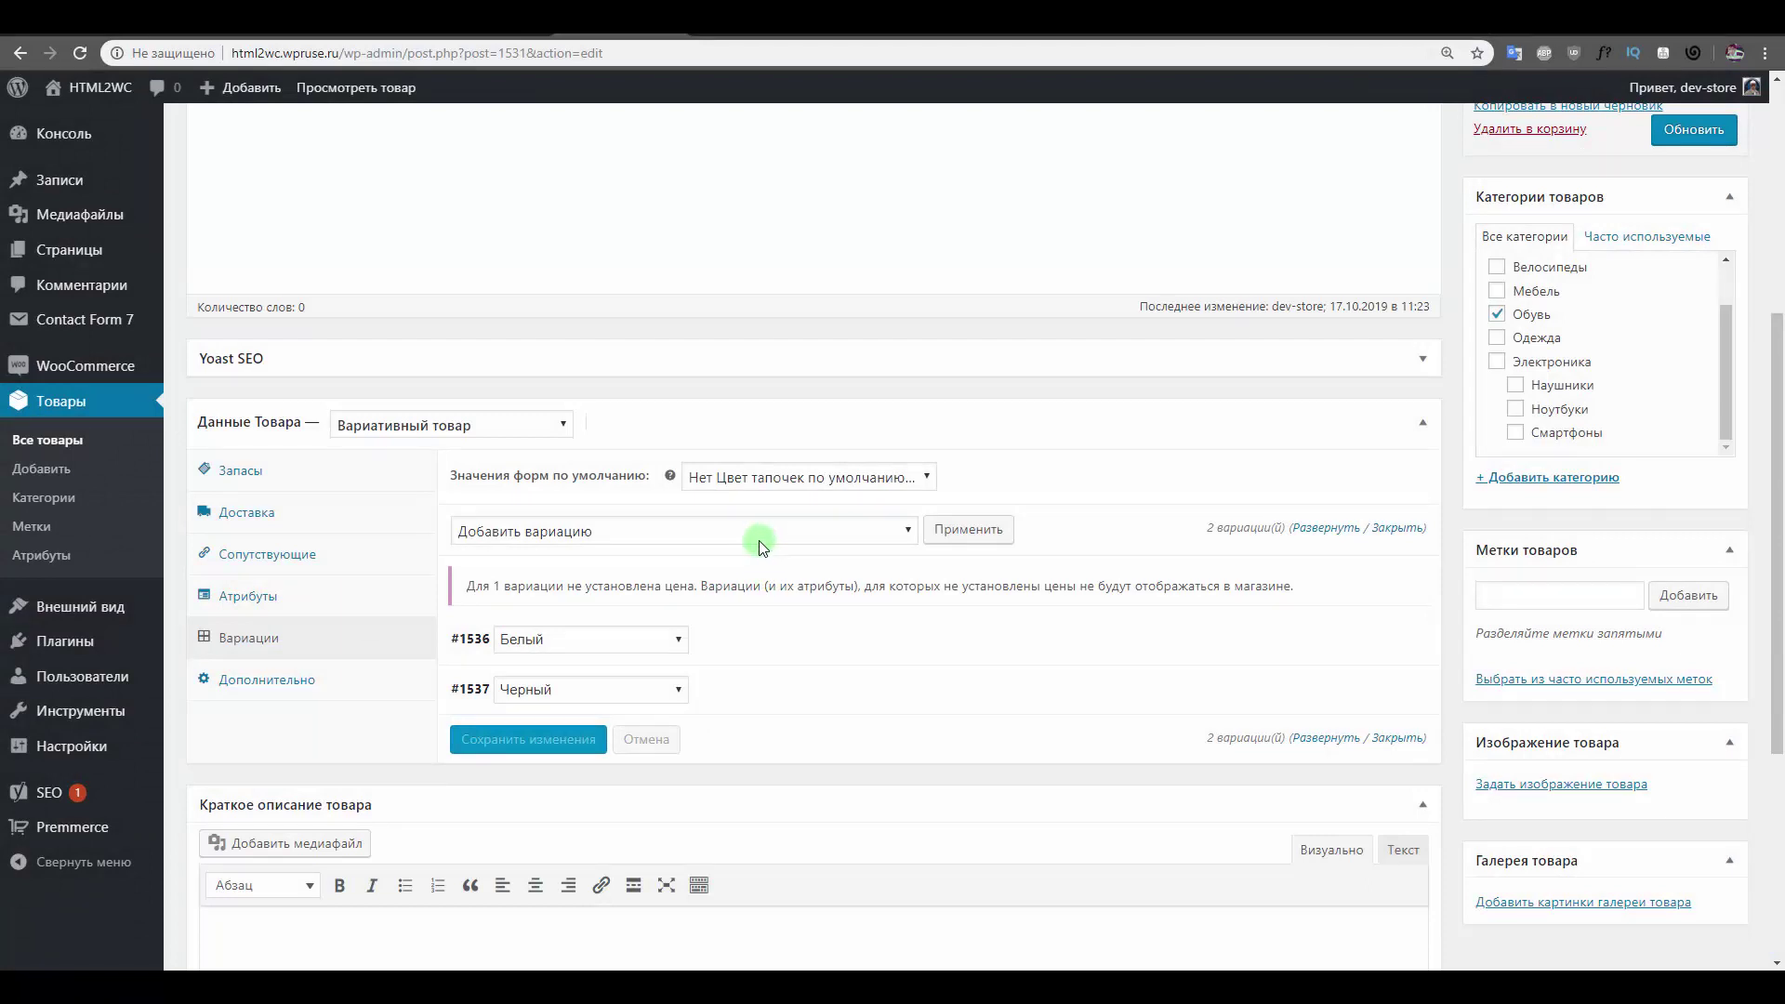
Apply the bulk action Задать базовую цену with the value 200 to all variations of the product.
{"action": "left_click", "coordinate": [758, 539]}
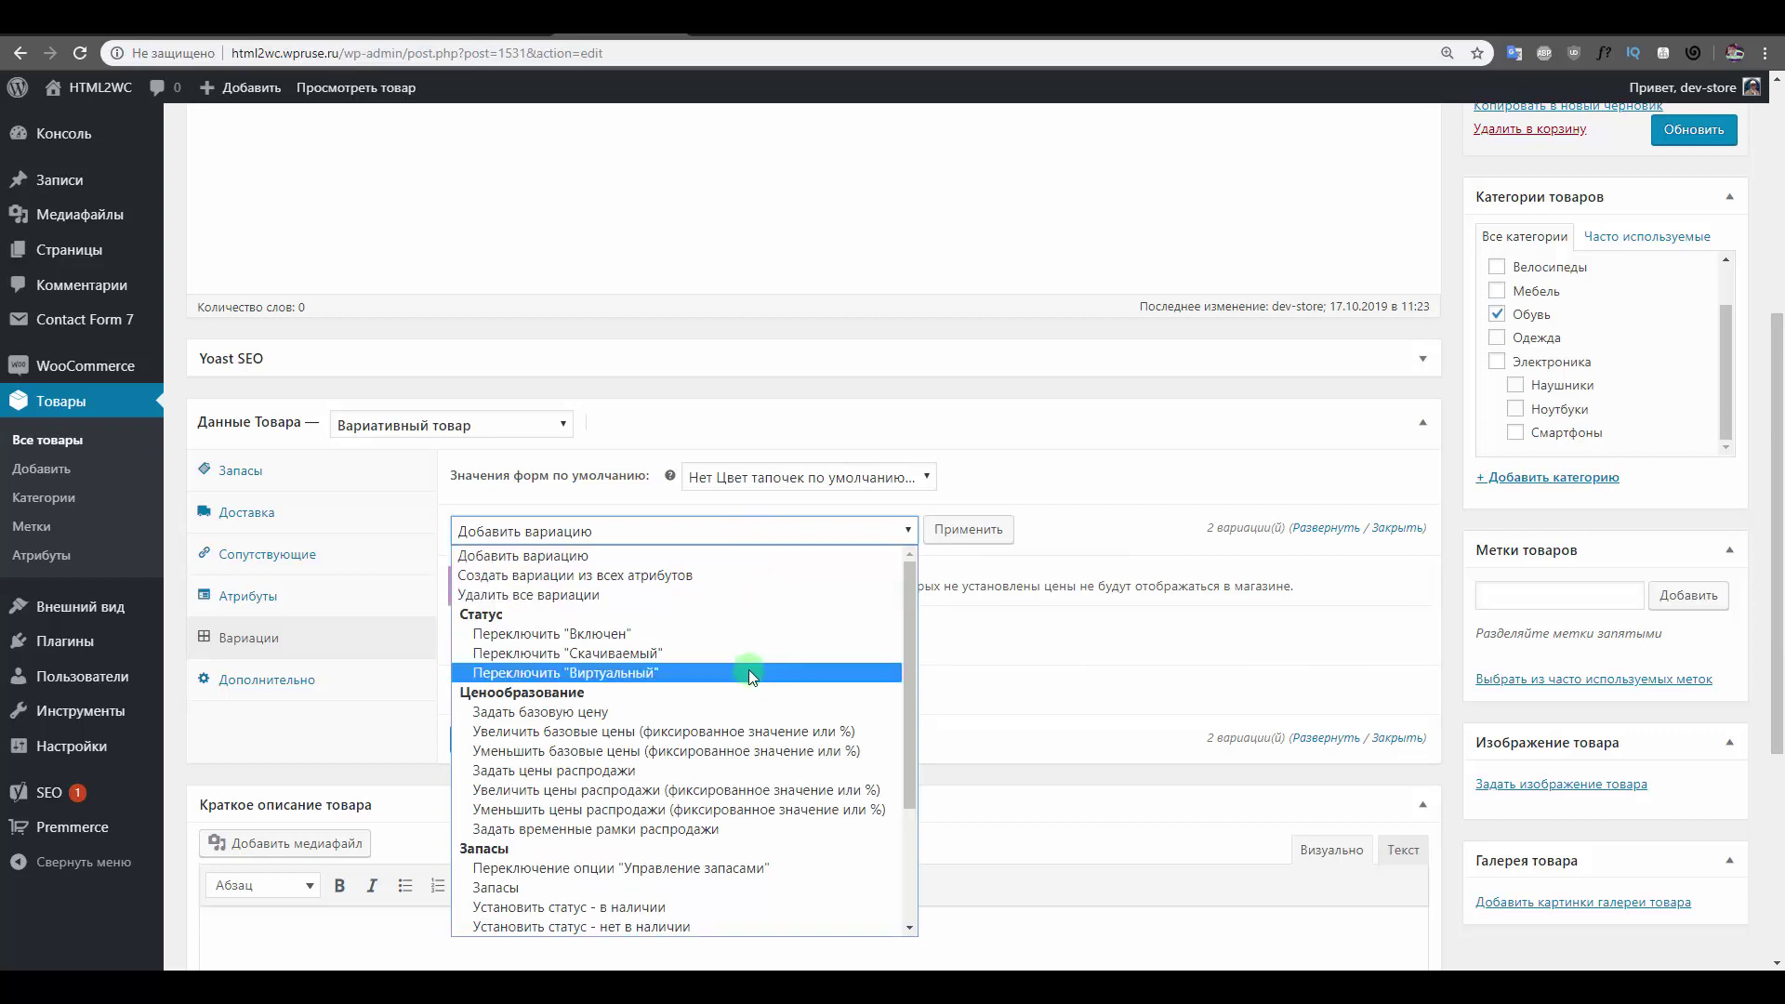
{"action": "scroll", "coordinate": [744, 672], "scroll_direction": "down", "scroll_amount": 3}
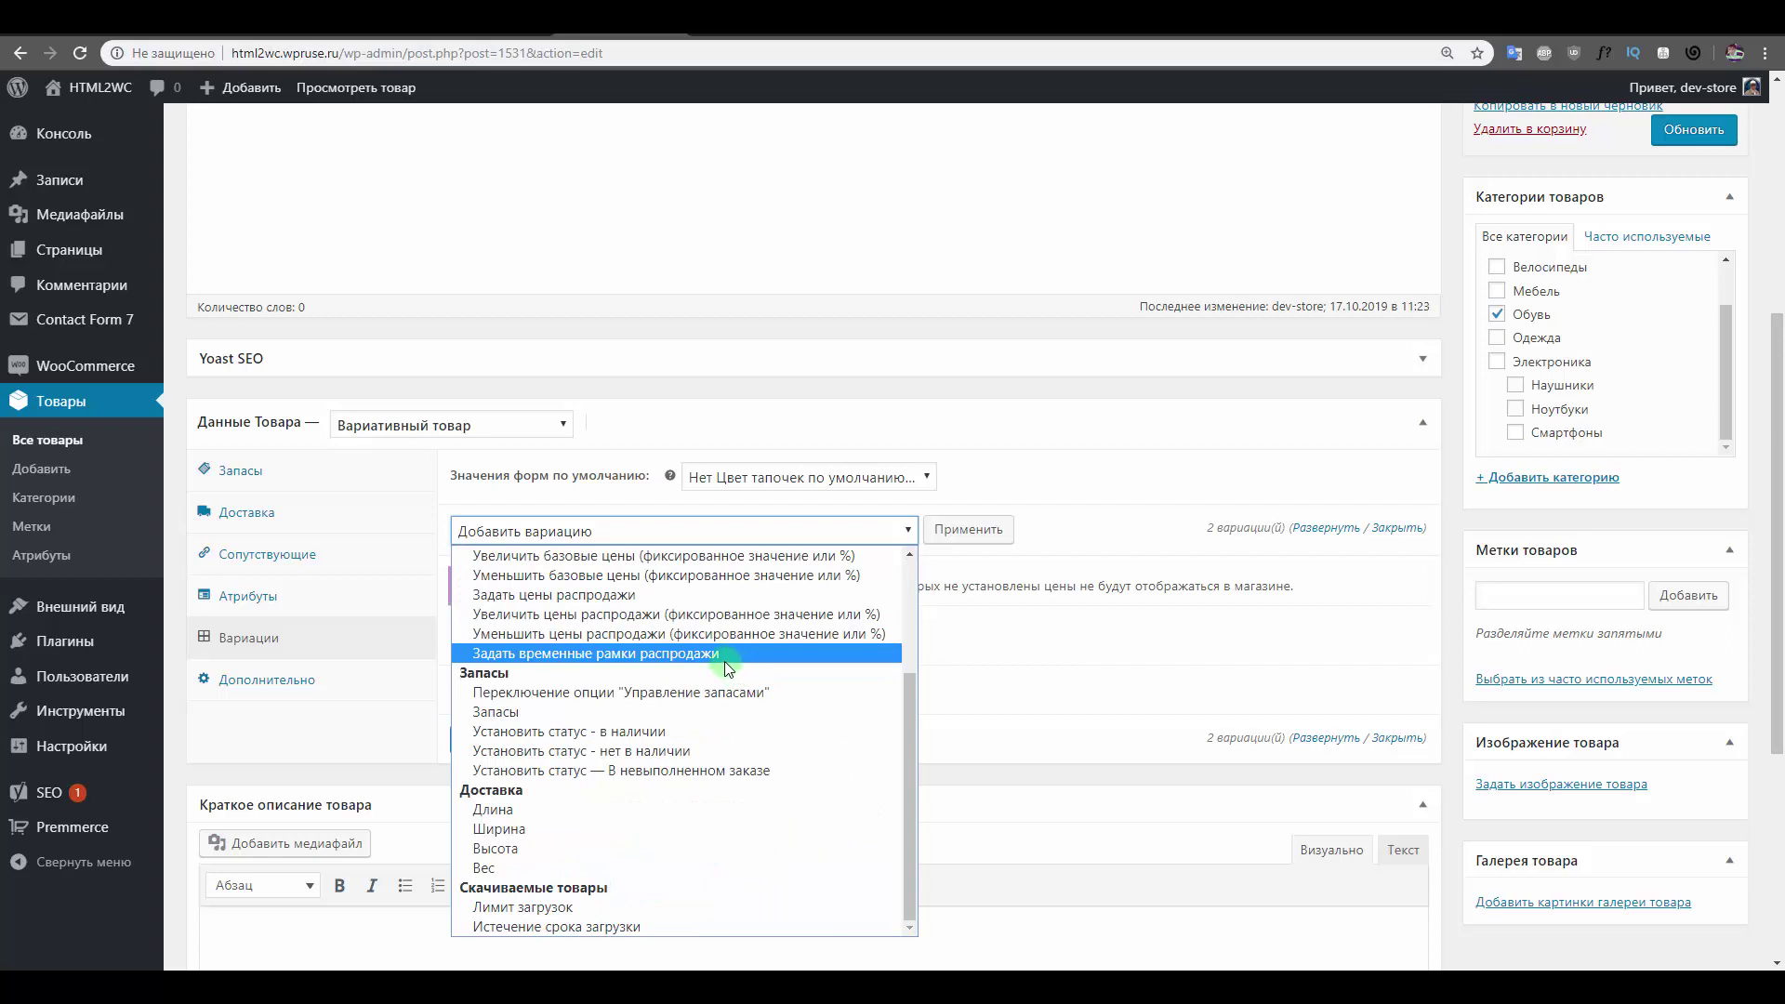
{"action": "scroll", "coordinate": [729, 668], "scroll_direction": "up", "scroll_amount": 3}
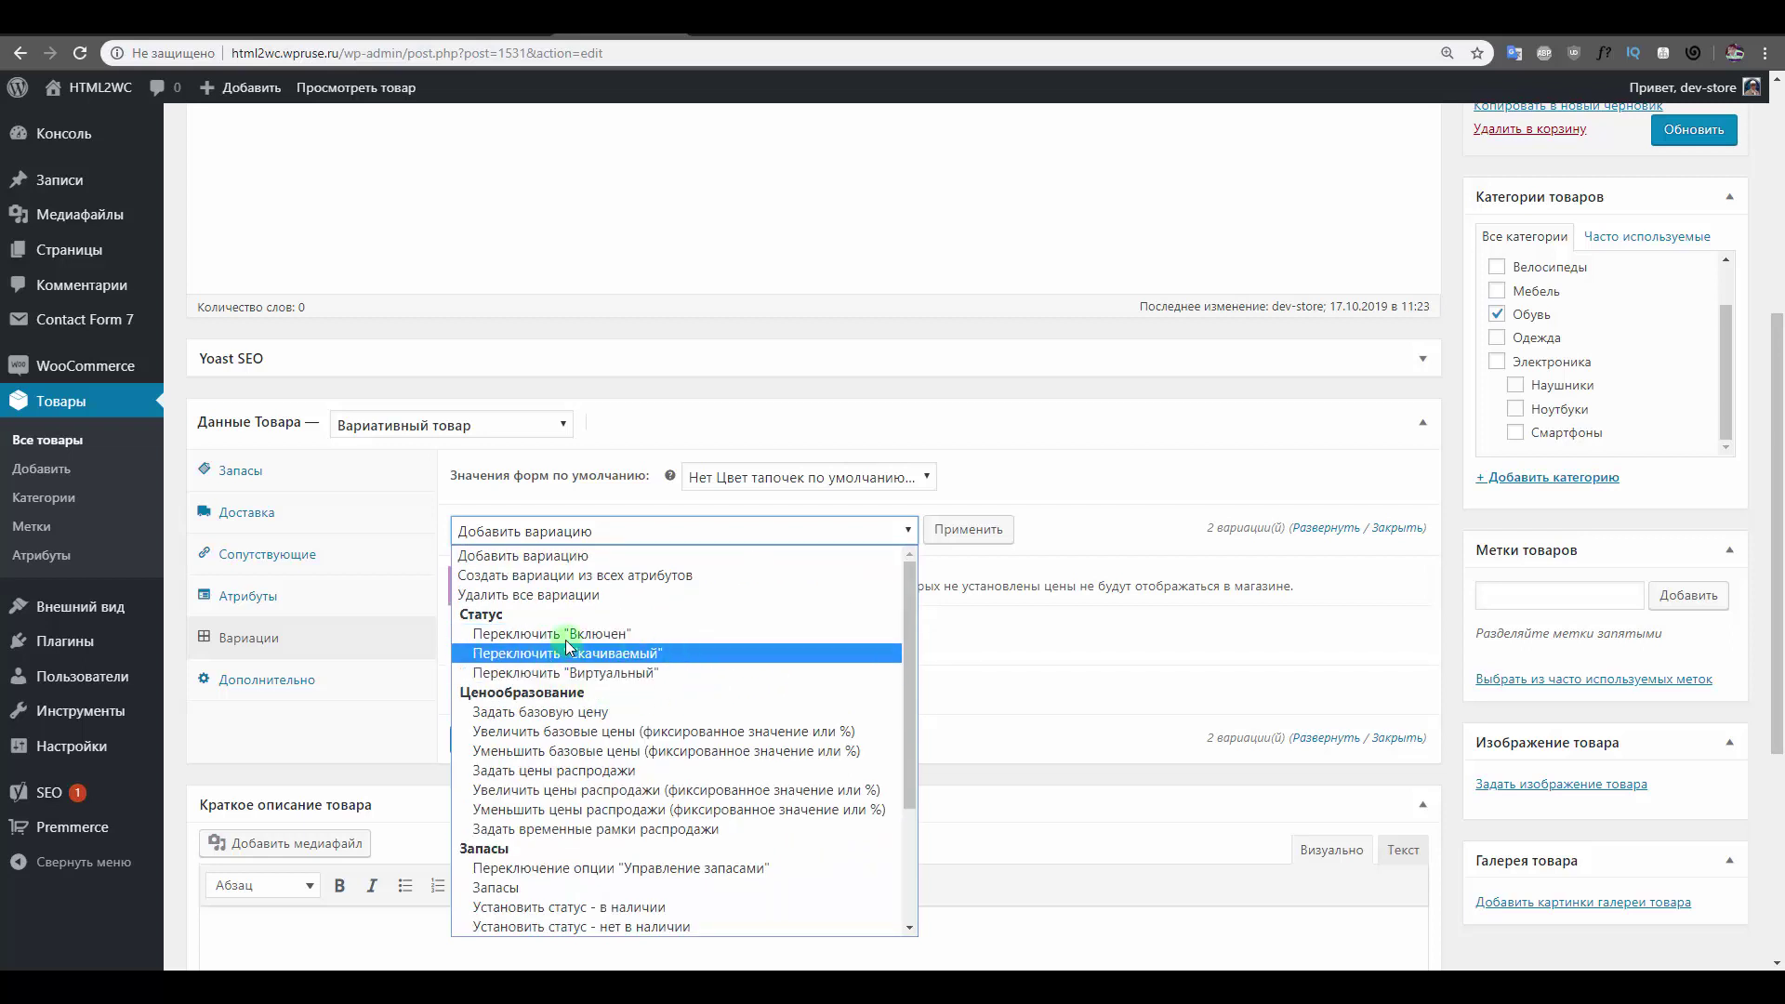
{"action": "left_click", "coordinate": [586, 711]}
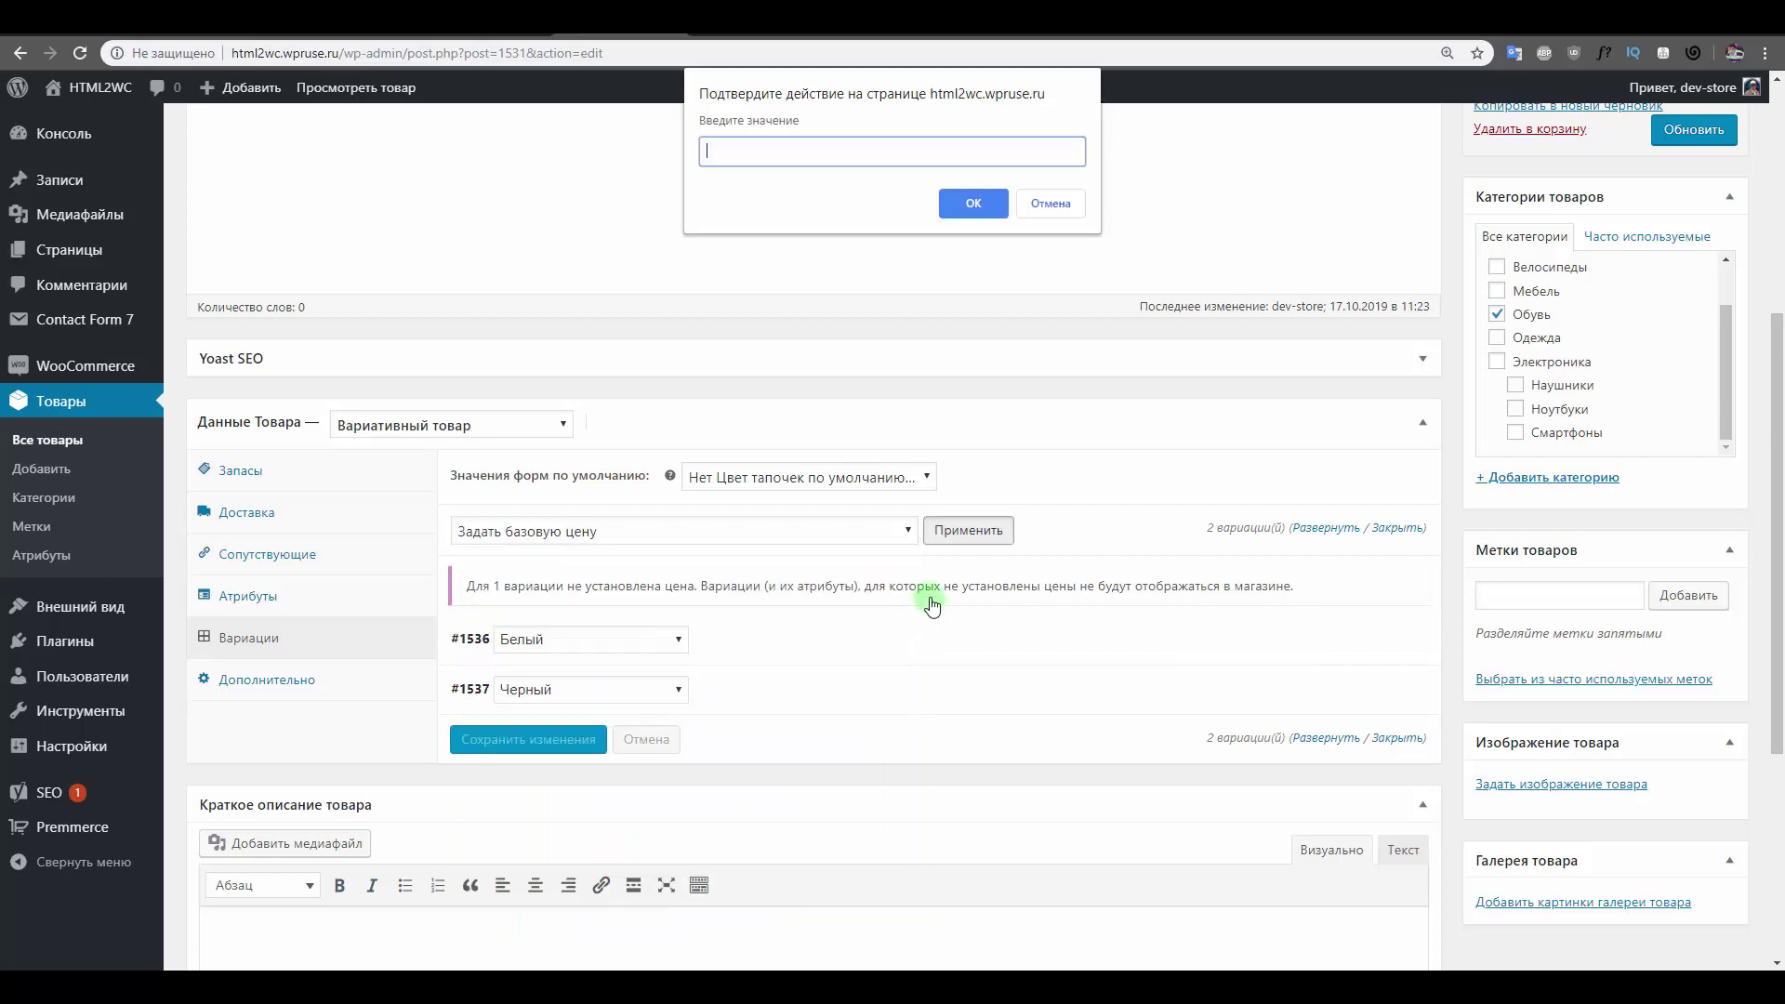
{"action": "key", "text": "Return"}
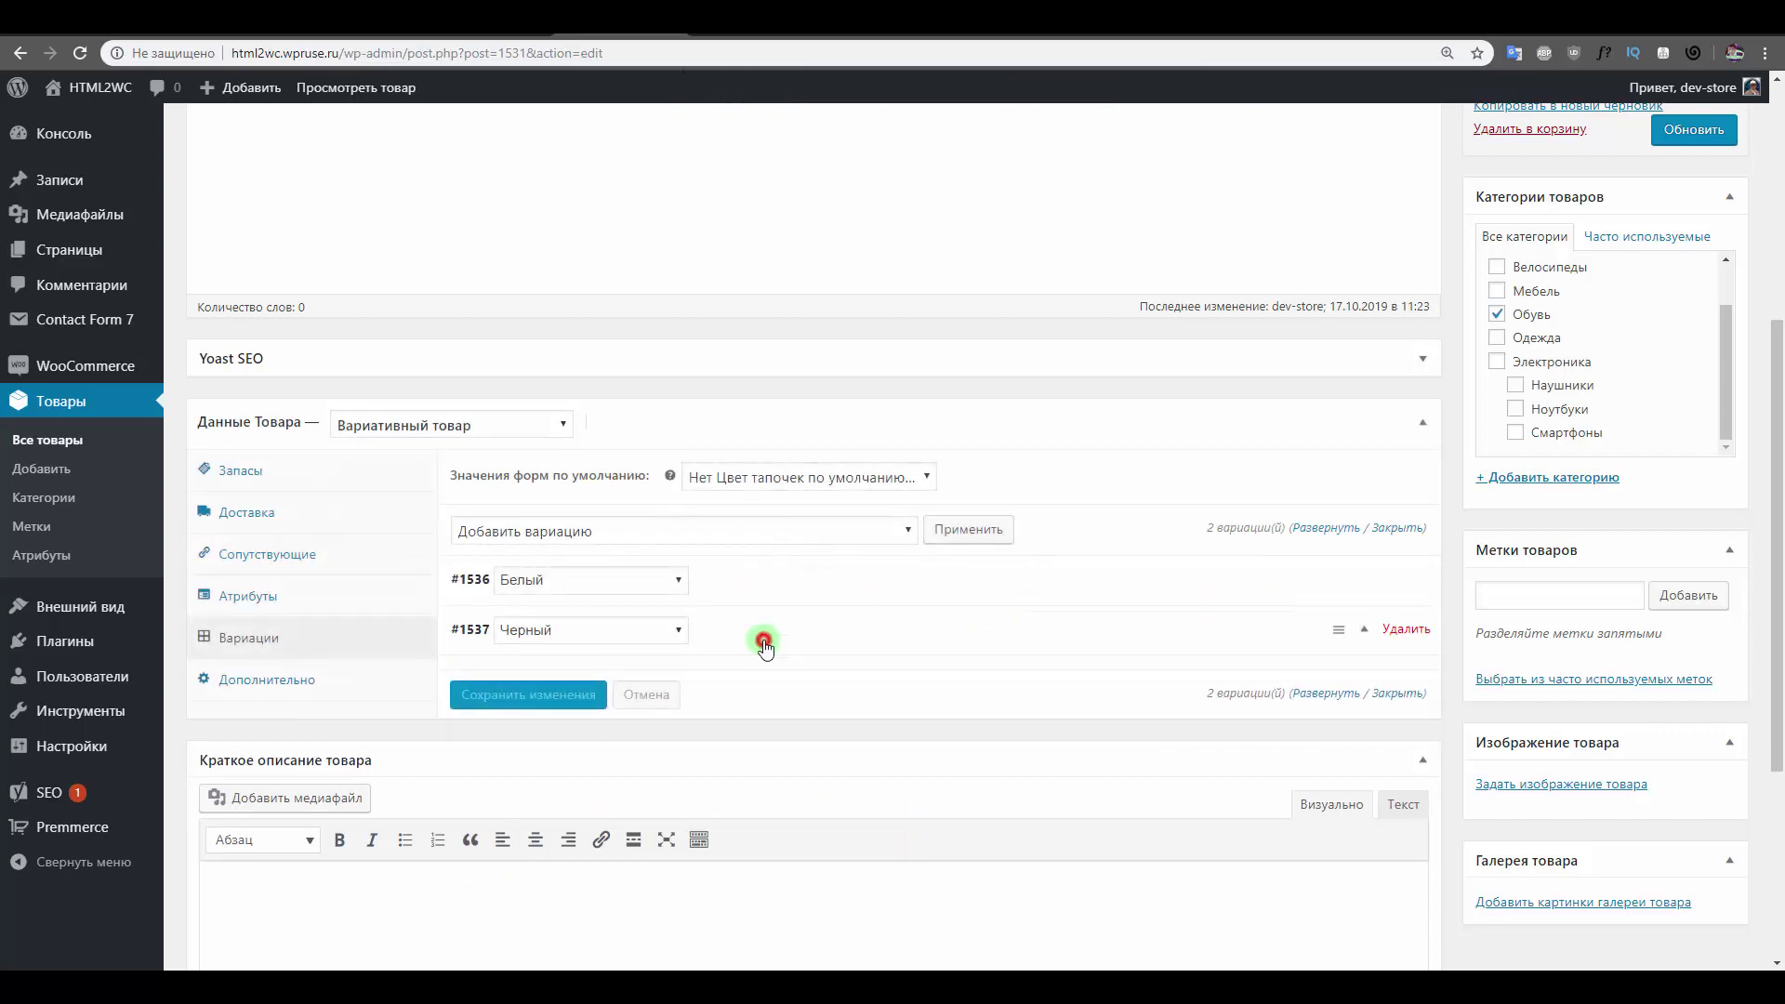
Check the regular price inside the Черный and Белый variations, and collapse both again.
{"action": "left_click", "coordinate": [757, 636]}
{"action": "scroll", "coordinate": [740, 690], "scroll_direction": "down", "scroll_amount": 2}
{"action": "scroll", "coordinate": [734, 693], "scroll_direction": "up", "scroll_amount": 3}
{"action": "left_click", "coordinate": [732, 691]}
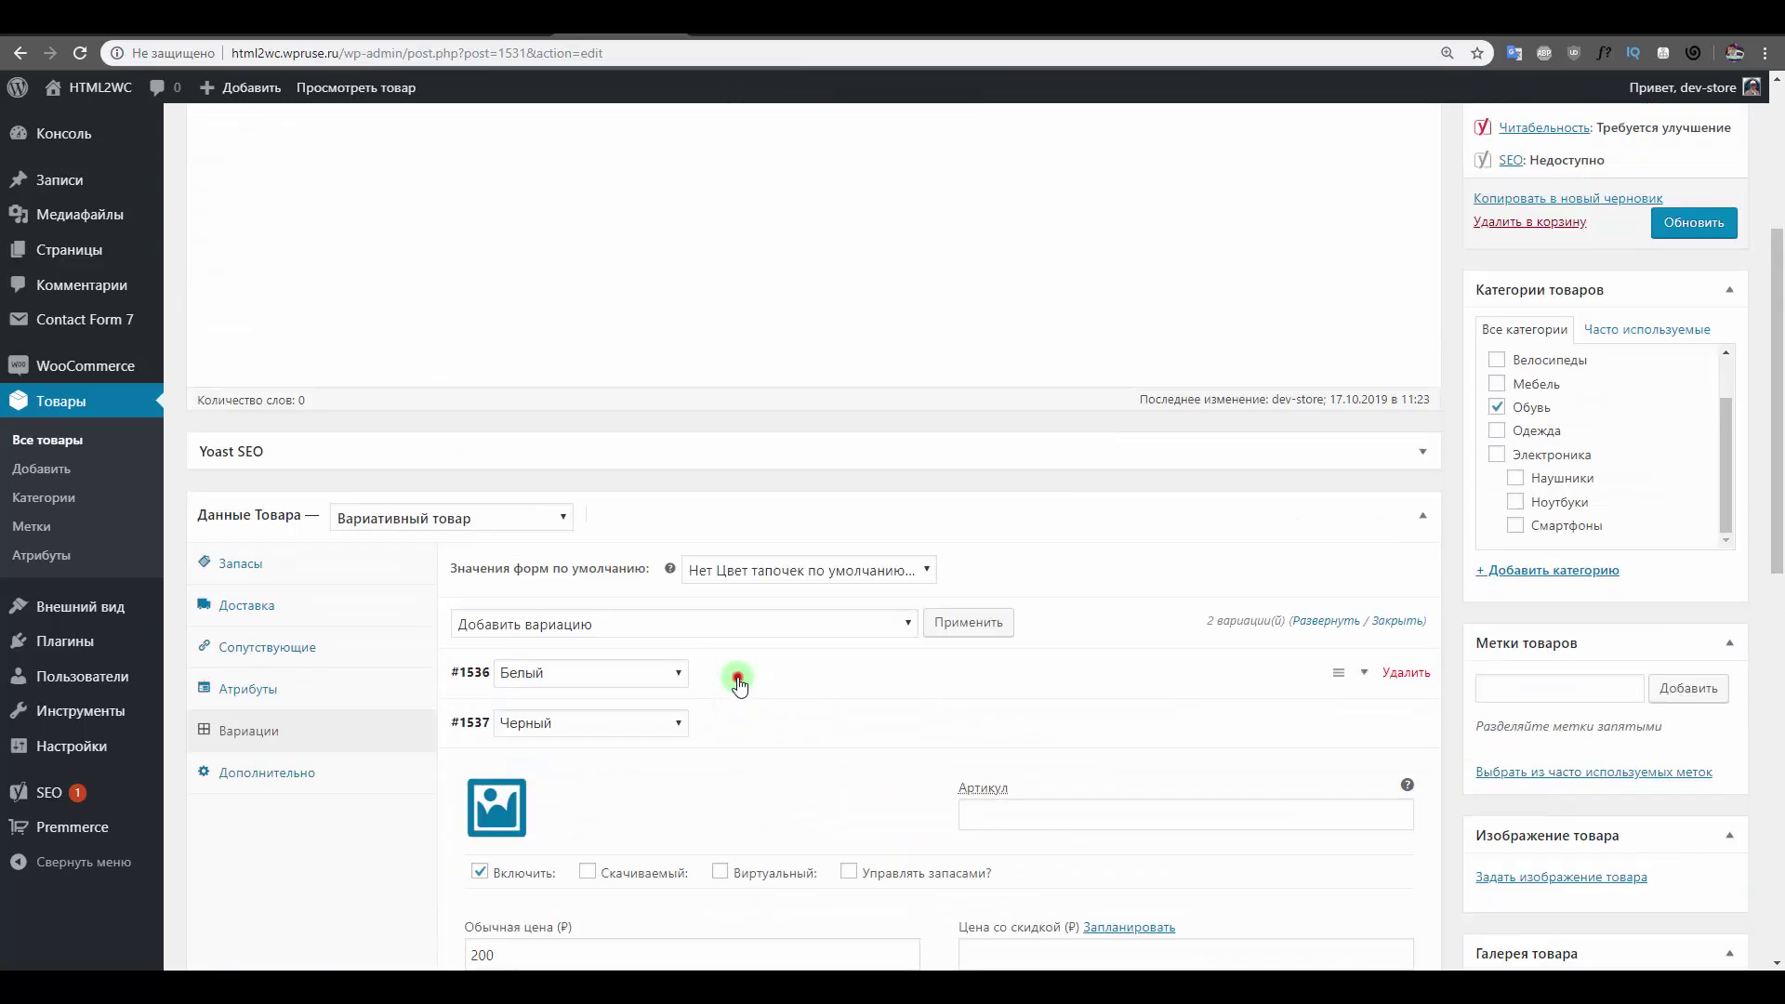
{"action": "scroll", "coordinate": [798, 748], "scroll_direction": "down", "scroll_amount": 4}
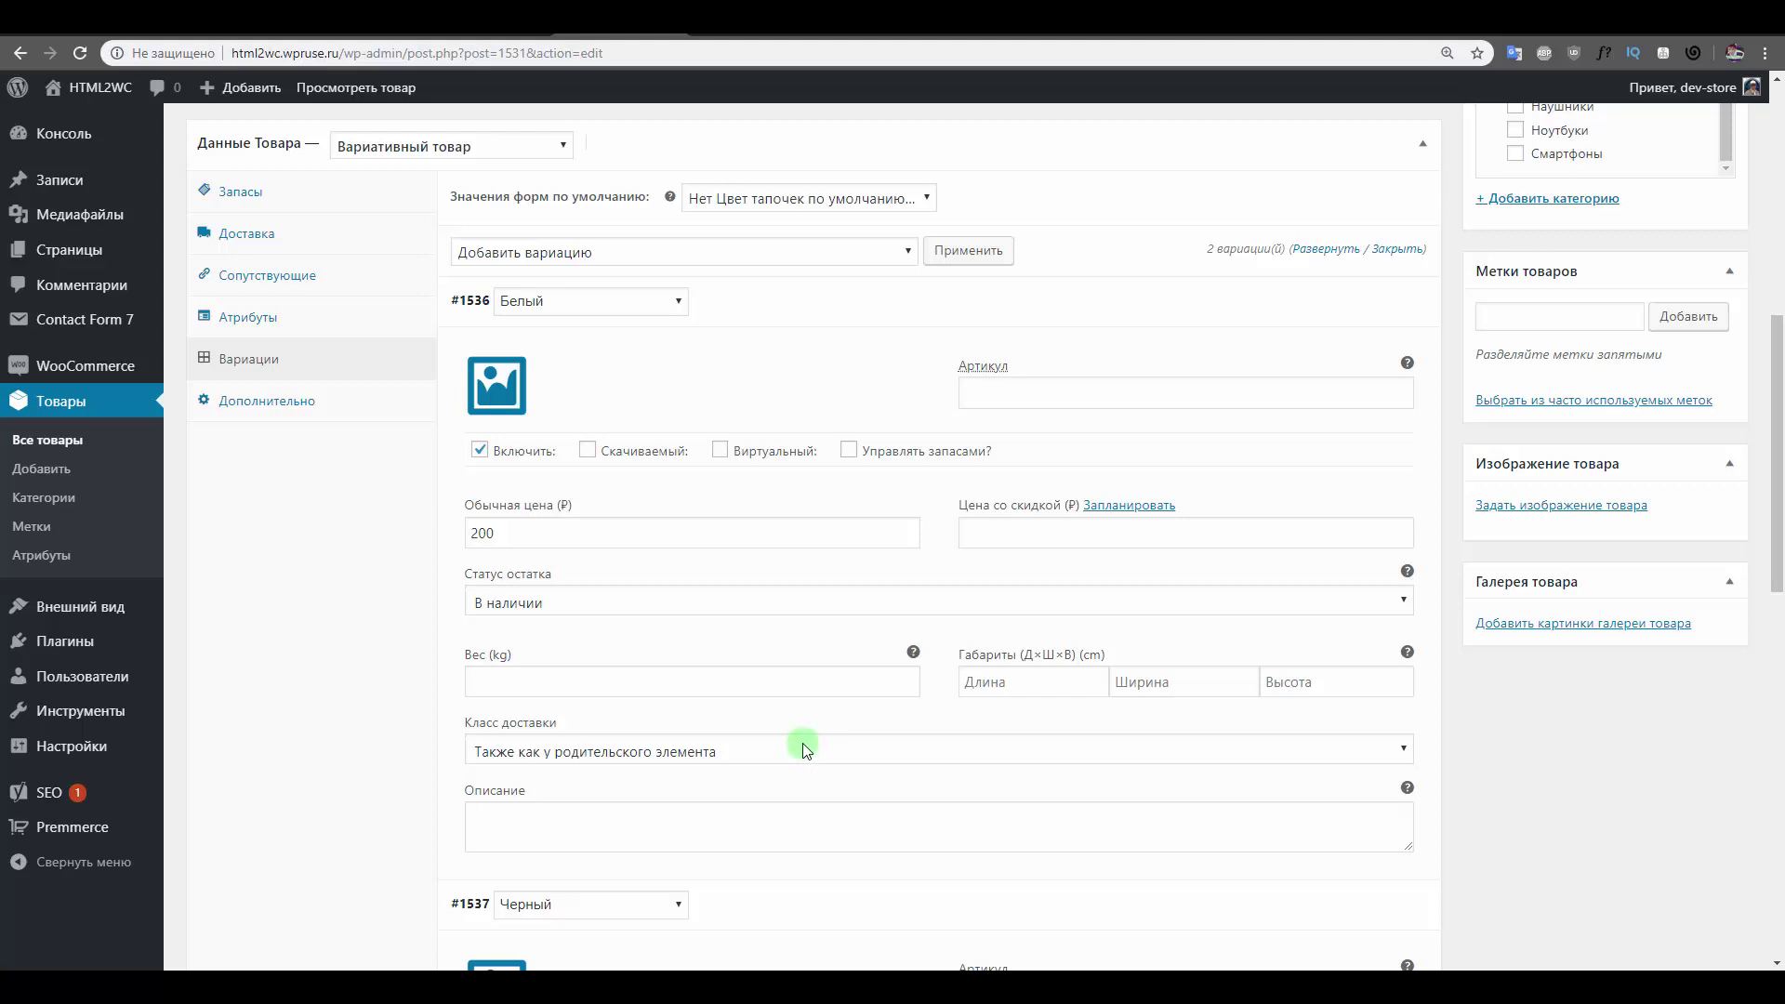
{"action": "left_click", "coordinate": [830, 320]}
{"action": "left_click", "coordinate": [814, 363]}
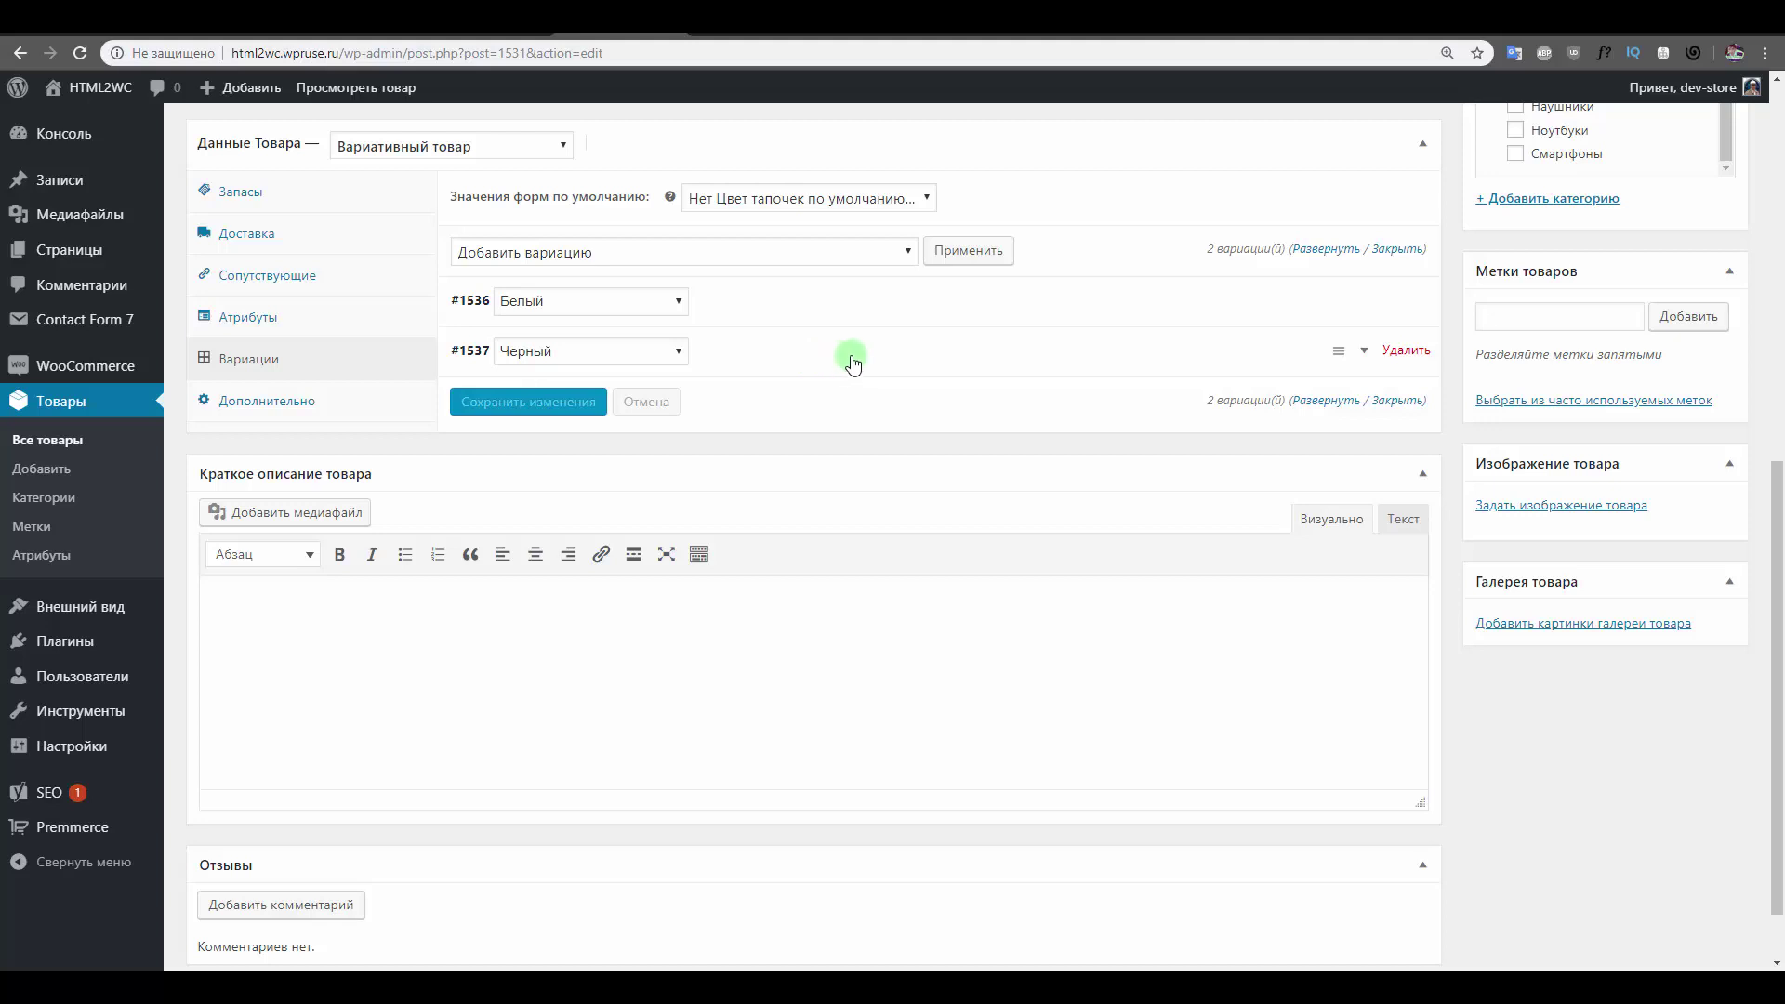
Set Белый as the default form value for Цвет тапочек and update the product.
{"action": "scroll", "coordinate": [890, 365], "scroll_direction": "up", "scroll_amount": 3}
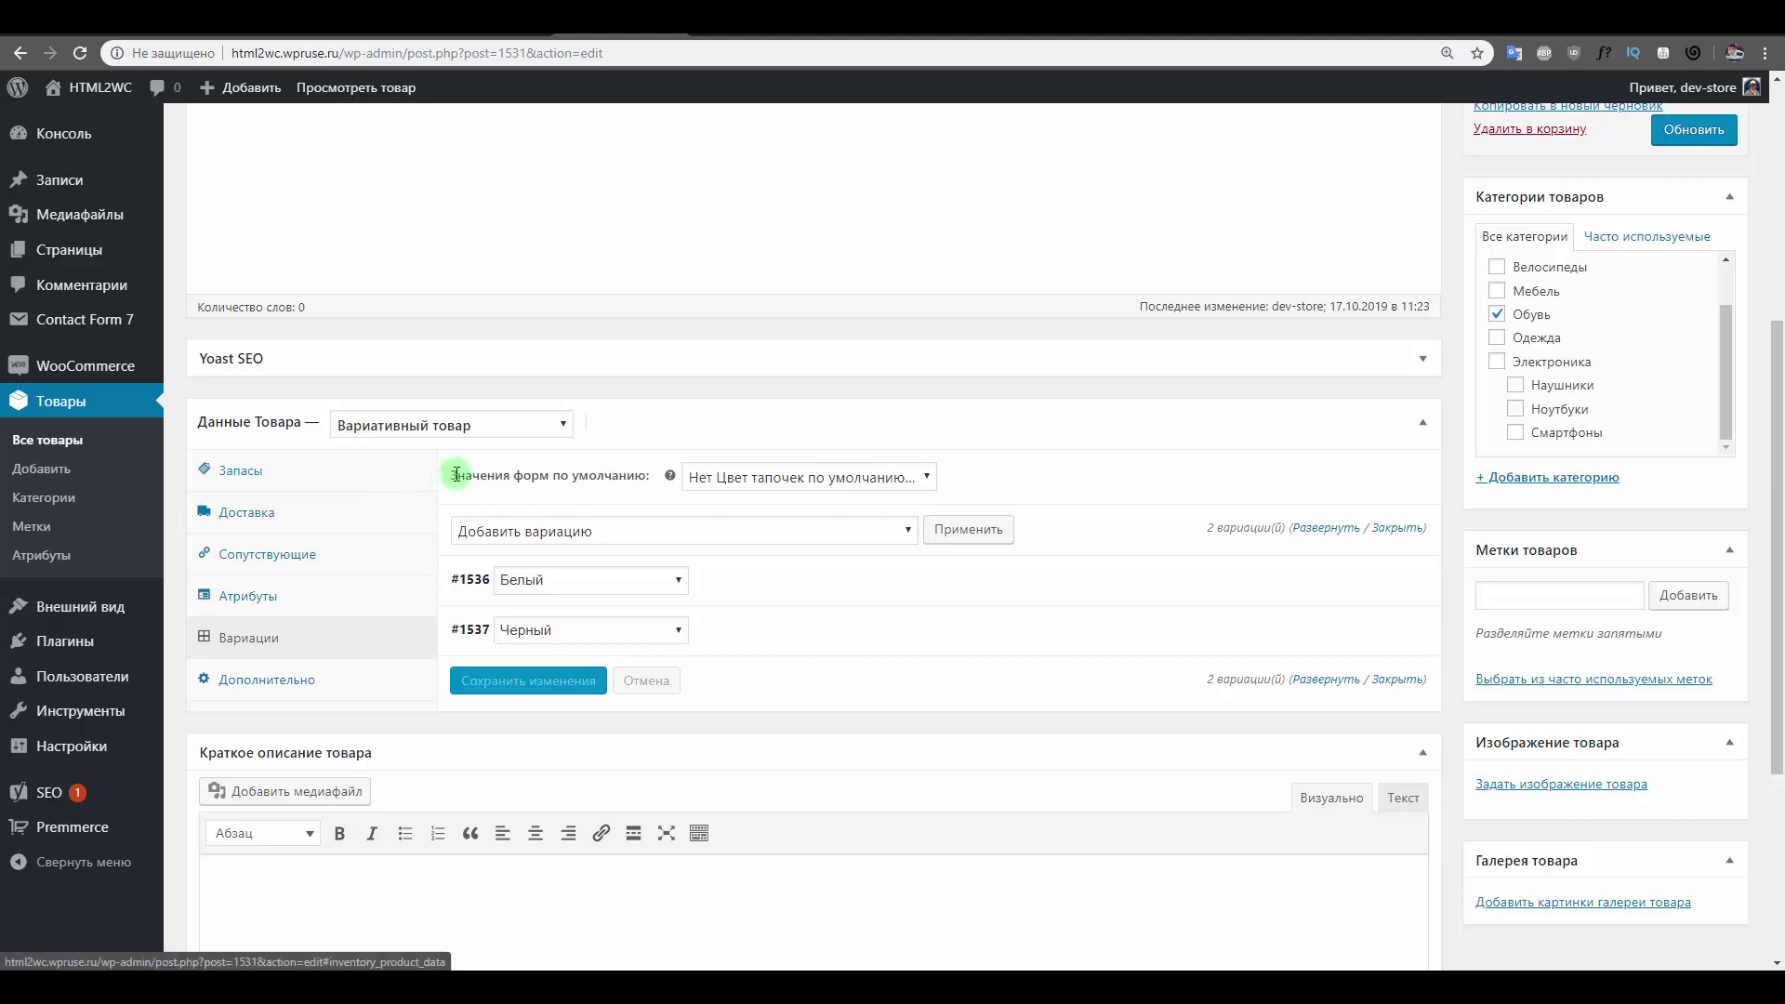
{"action": "left_click", "coordinate": [741, 476]}
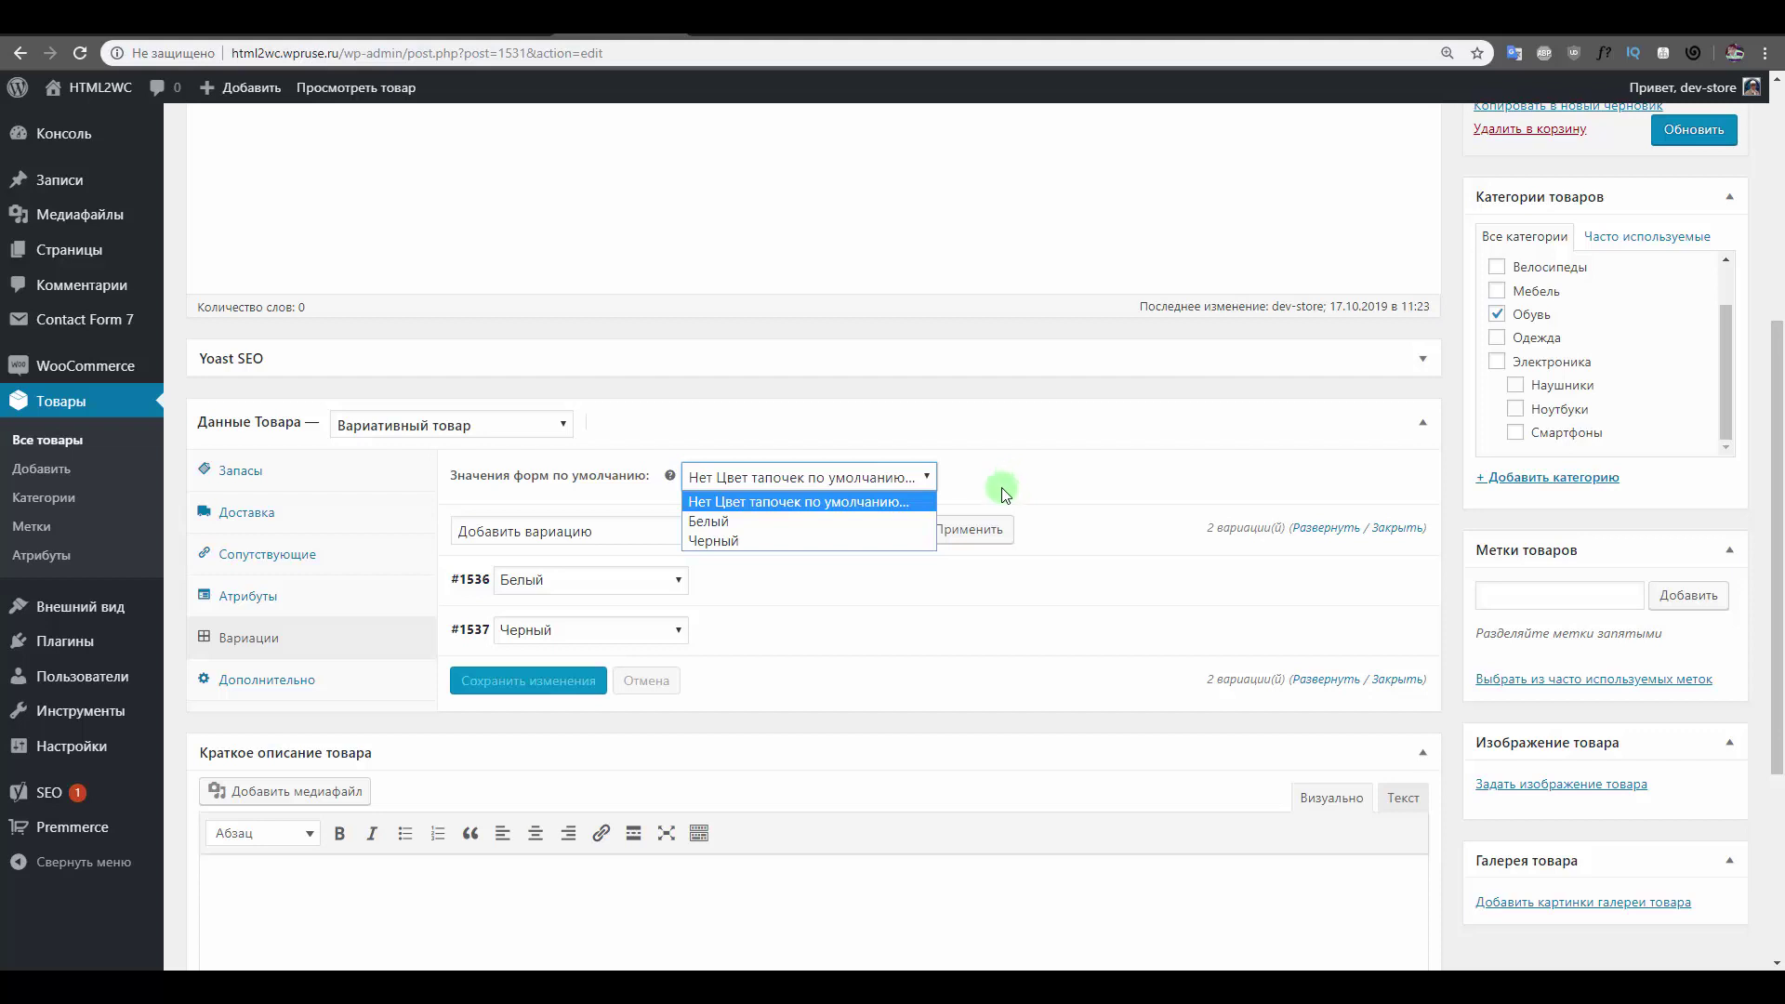
{"action": "left_click", "coordinate": [789, 519]}
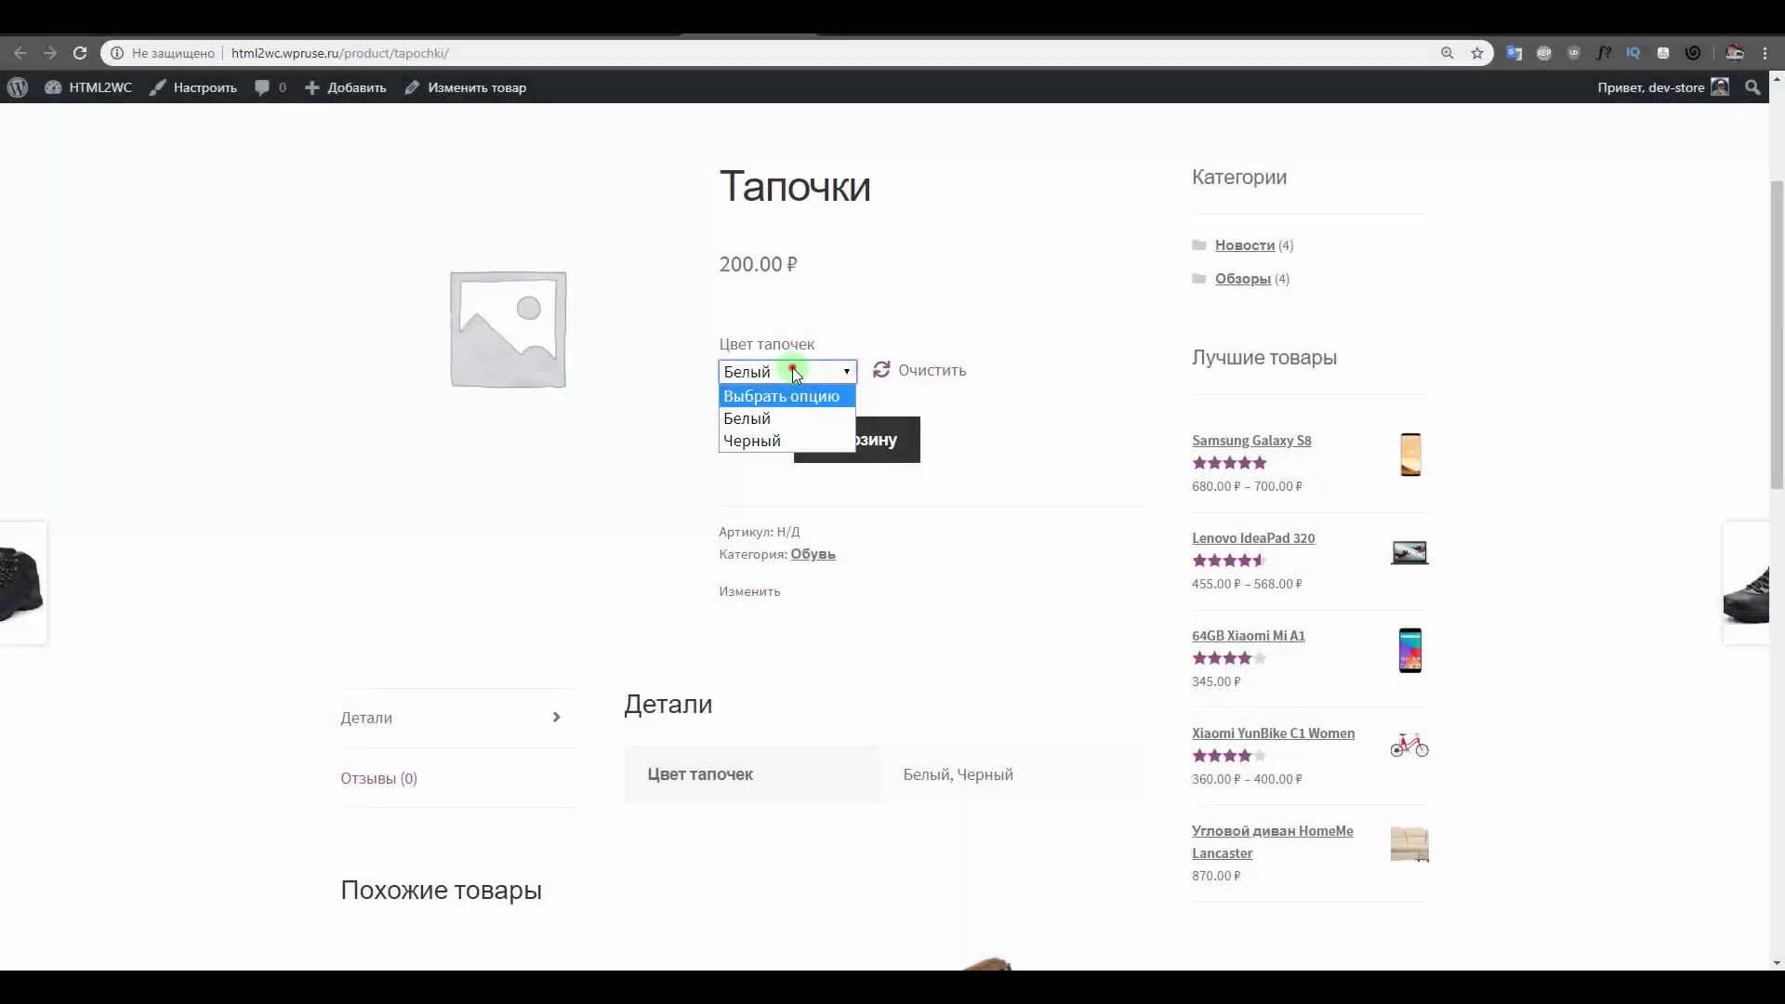
Reload the Тапочки store page and try choosing Черный as the Цвет тапочек option.
{"action": "left_click", "coordinate": [792, 371]}
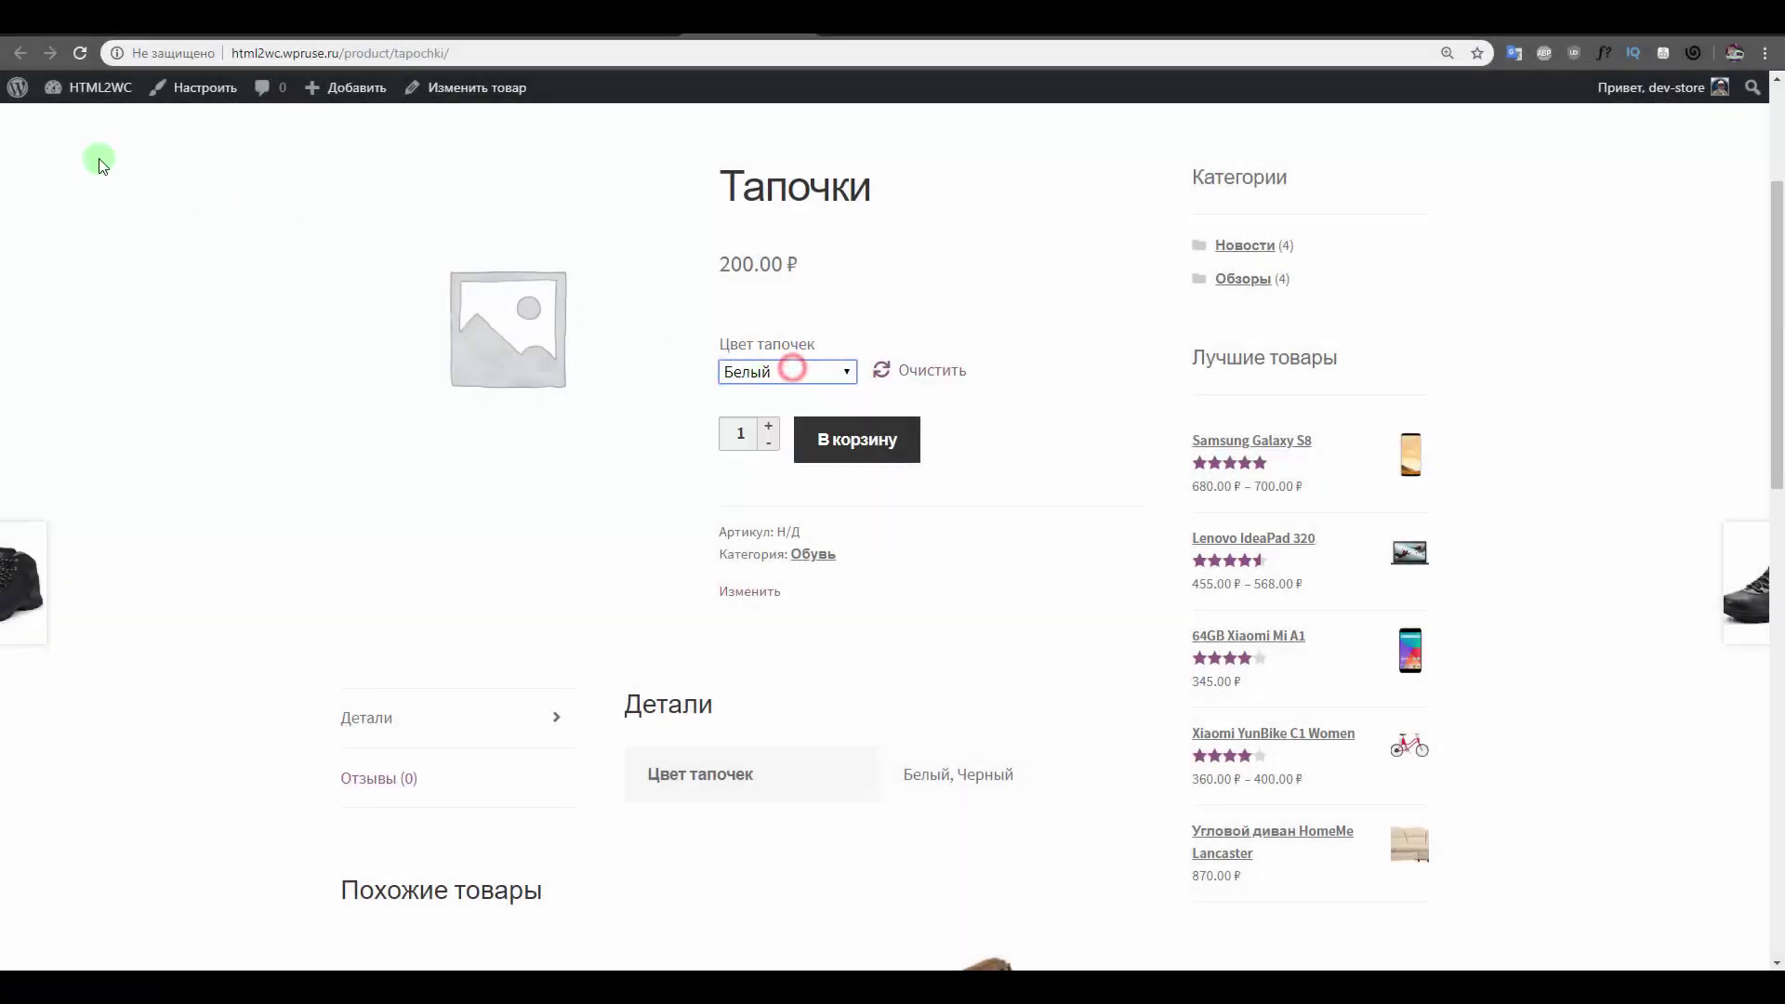
{"action": "key", "text": "F5"}
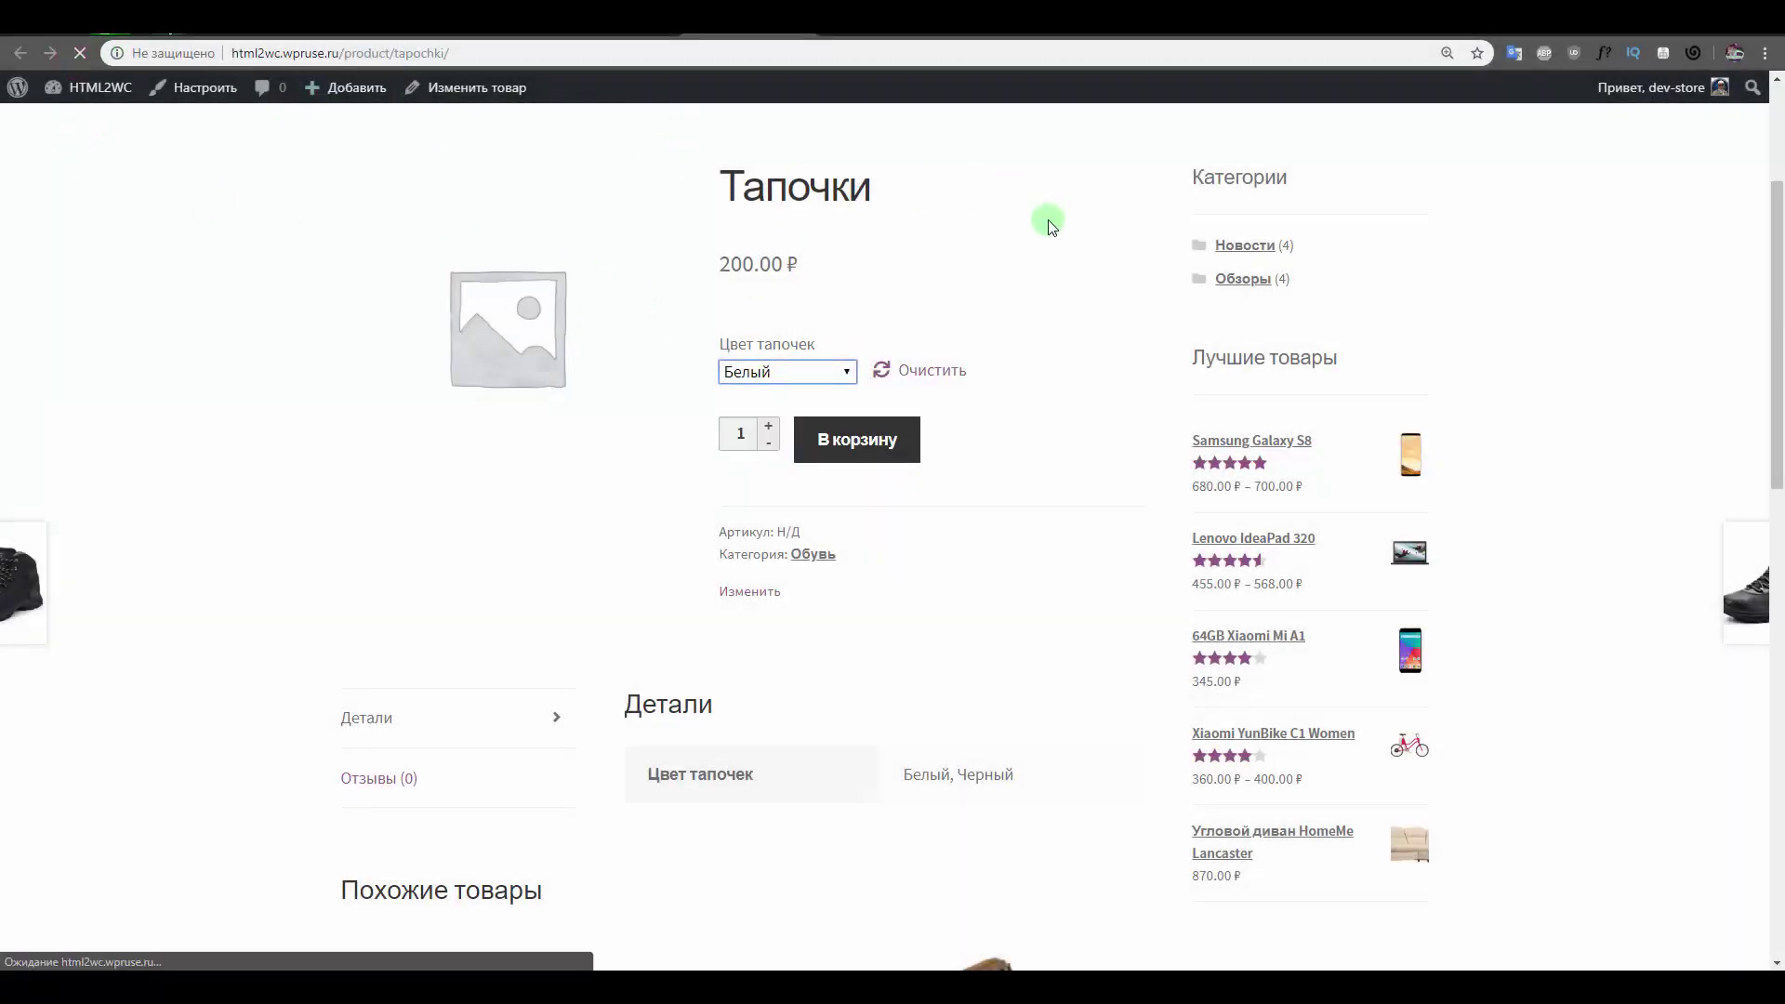
{"action": "left_click", "coordinate": [791, 371]}
{"action": "left_click", "coordinate": [754, 438]}
{"action": "left_click", "coordinate": [749, 592]}
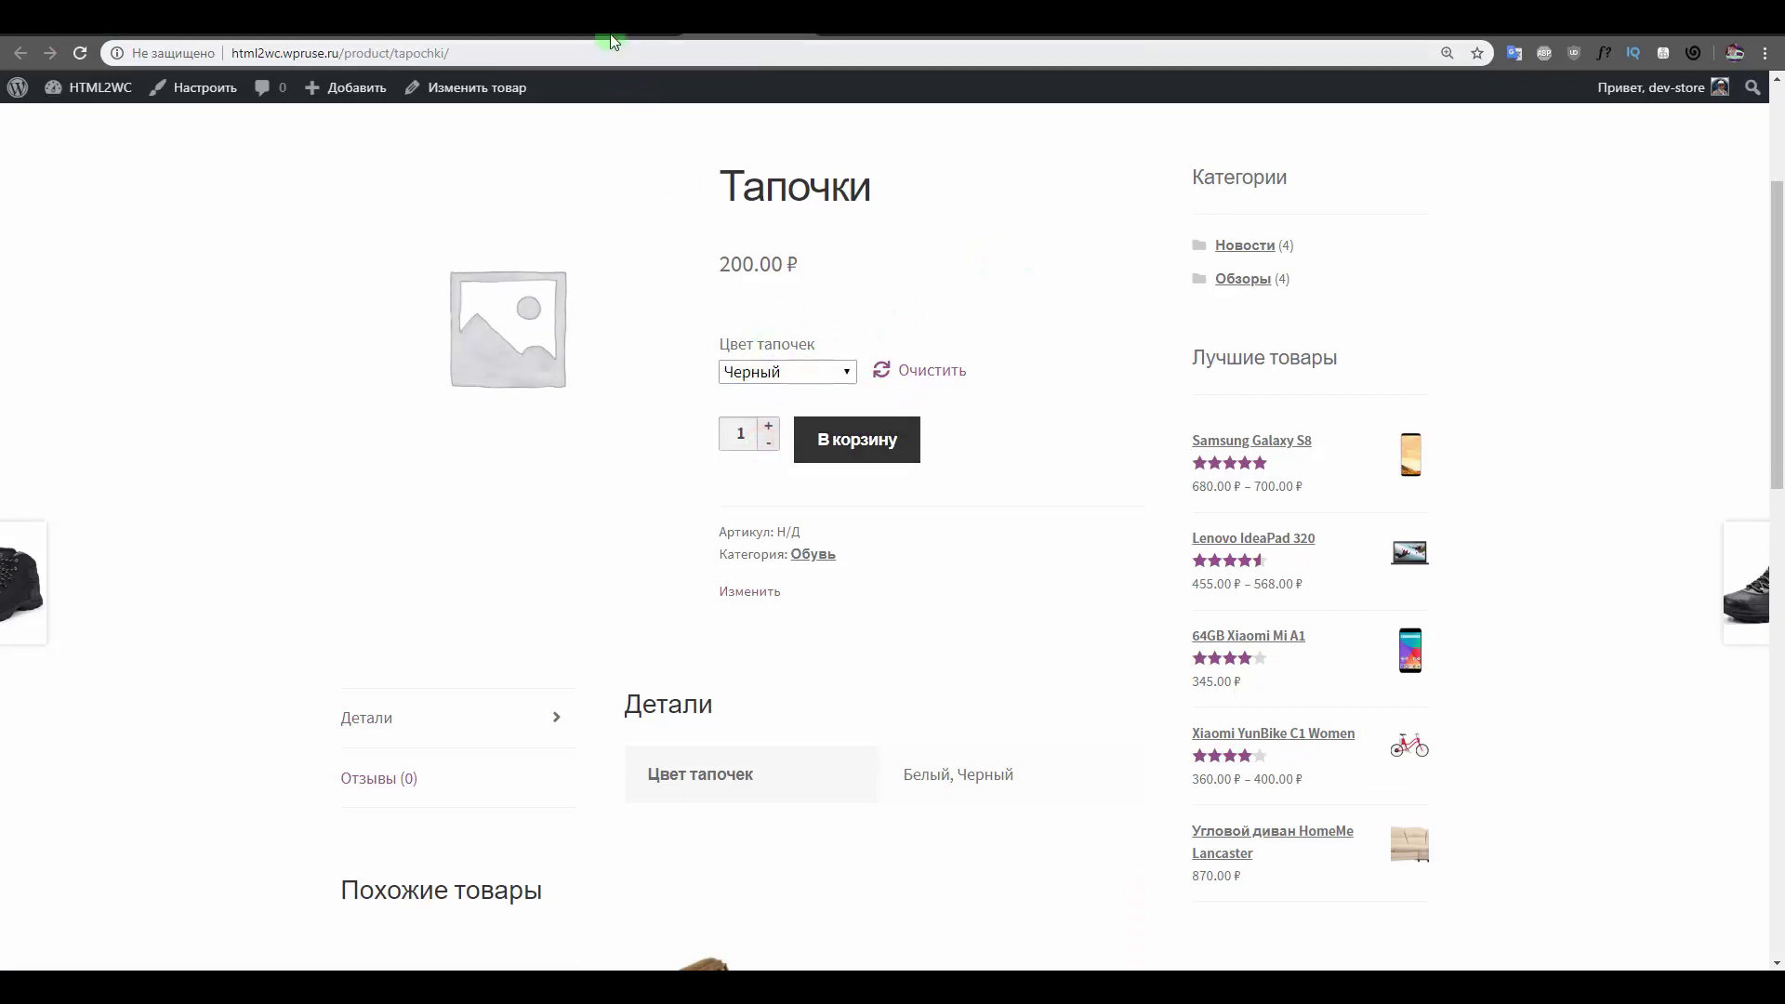
Return to editing the product and review the settings inside the Белый variation.
{"action": "scroll", "coordinate": [742, 662], "scroll_direction": "down", "scroll_amount": 5}
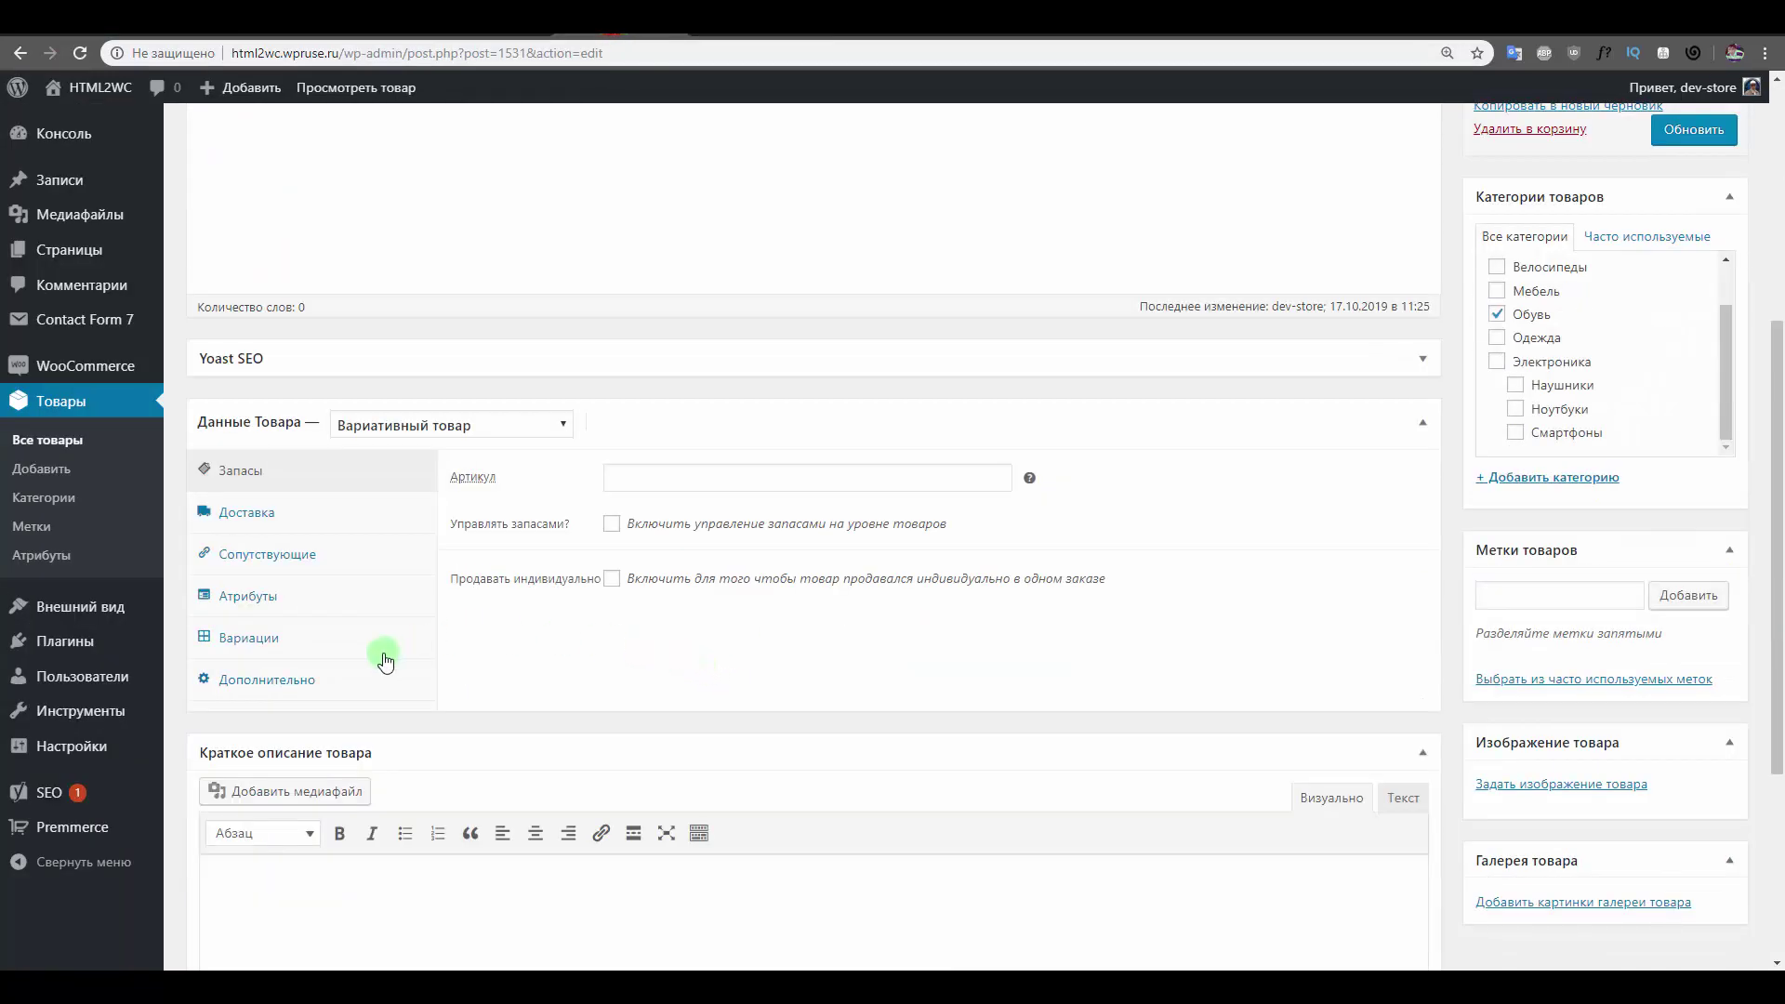
{"action": "left_click", "coordinate": [346, 641]}
{"action": "left_click", "coordinate": [833, 586]}
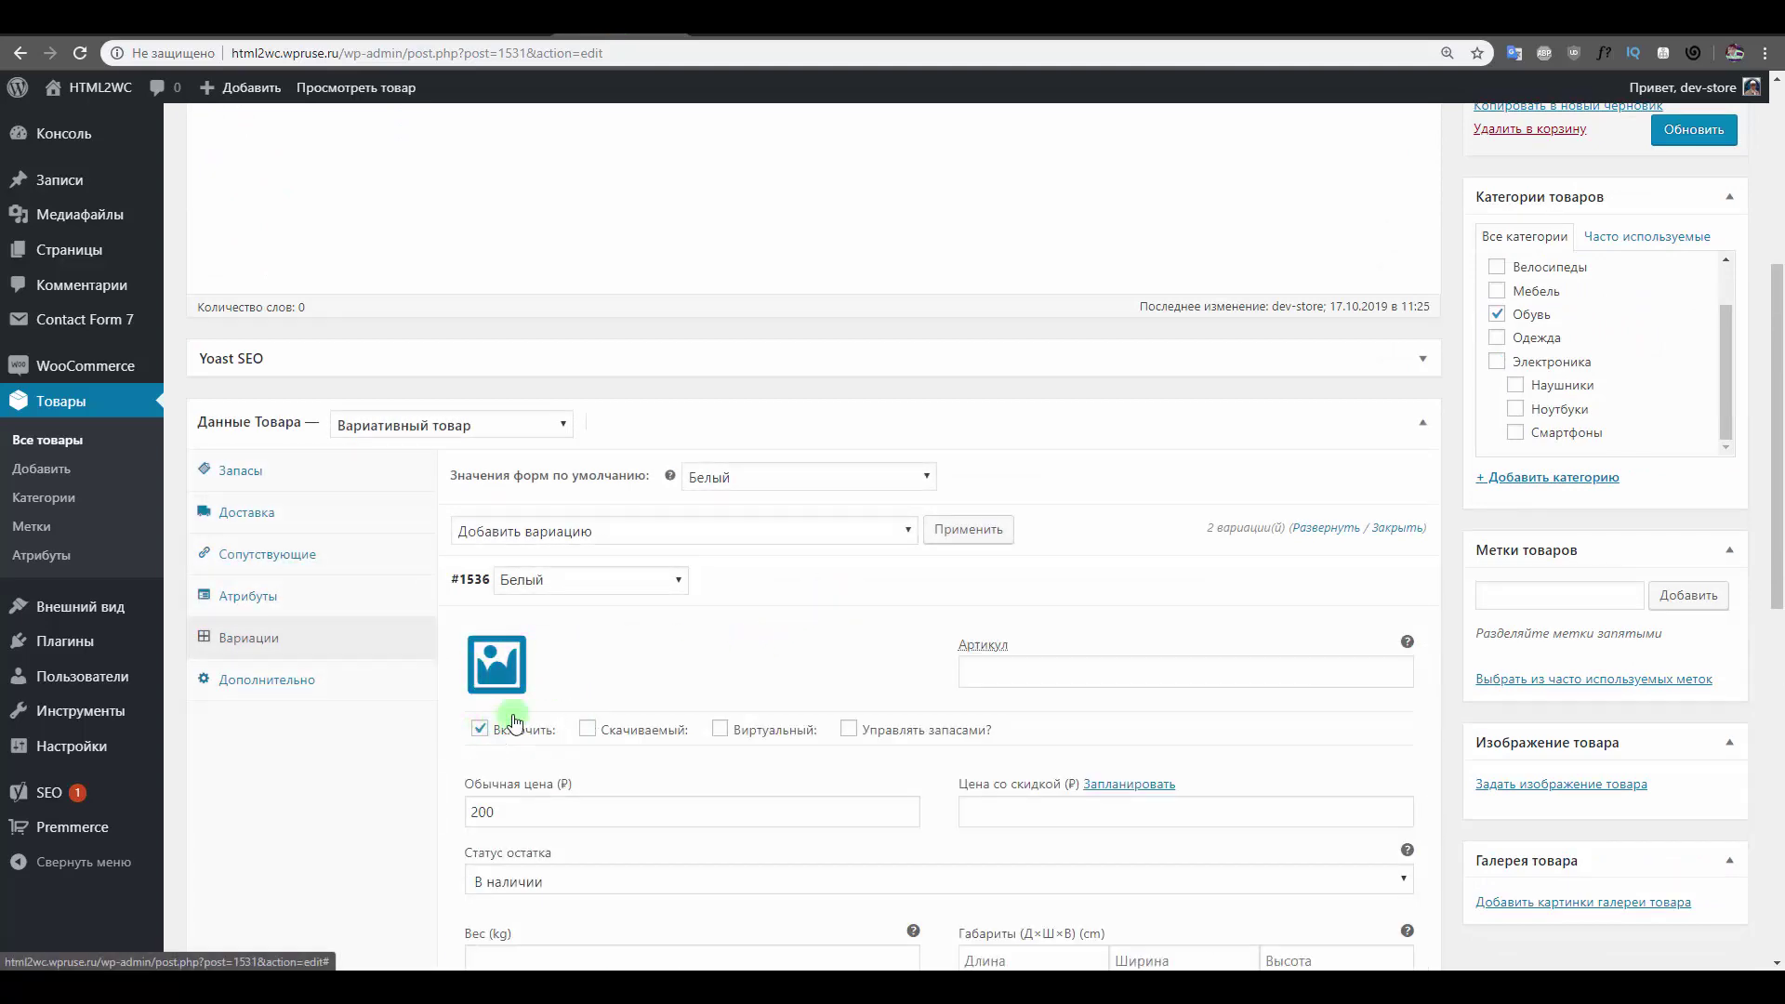
{"action": "scroll", "coordinate": [597, 709], "scroll_direction": "down", "scroll_amount": 3}
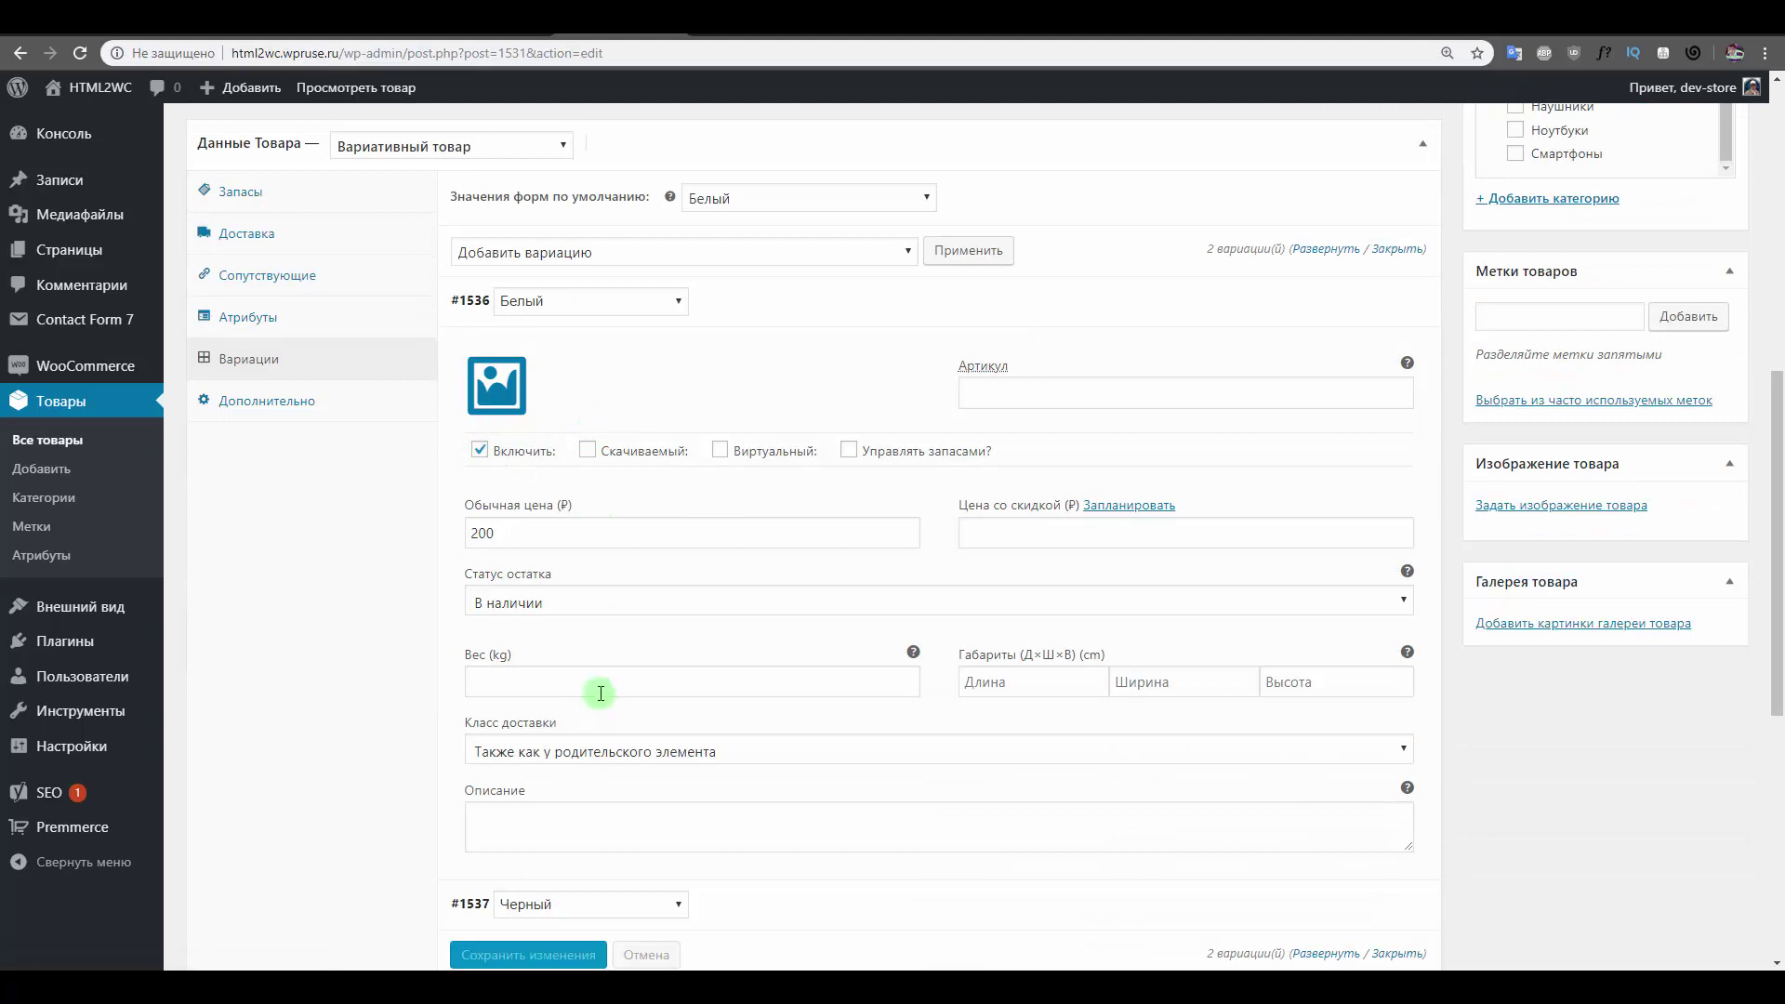
{"action": "scroll", "coordinate": [372, 576], "scroll_direction": "up", "scroll_amount": 3}
View the product's own attributes and open the store-wide Атрибуты page in a separate browser tab.
{"action": "left_click", "coordinate": [247, 596]}
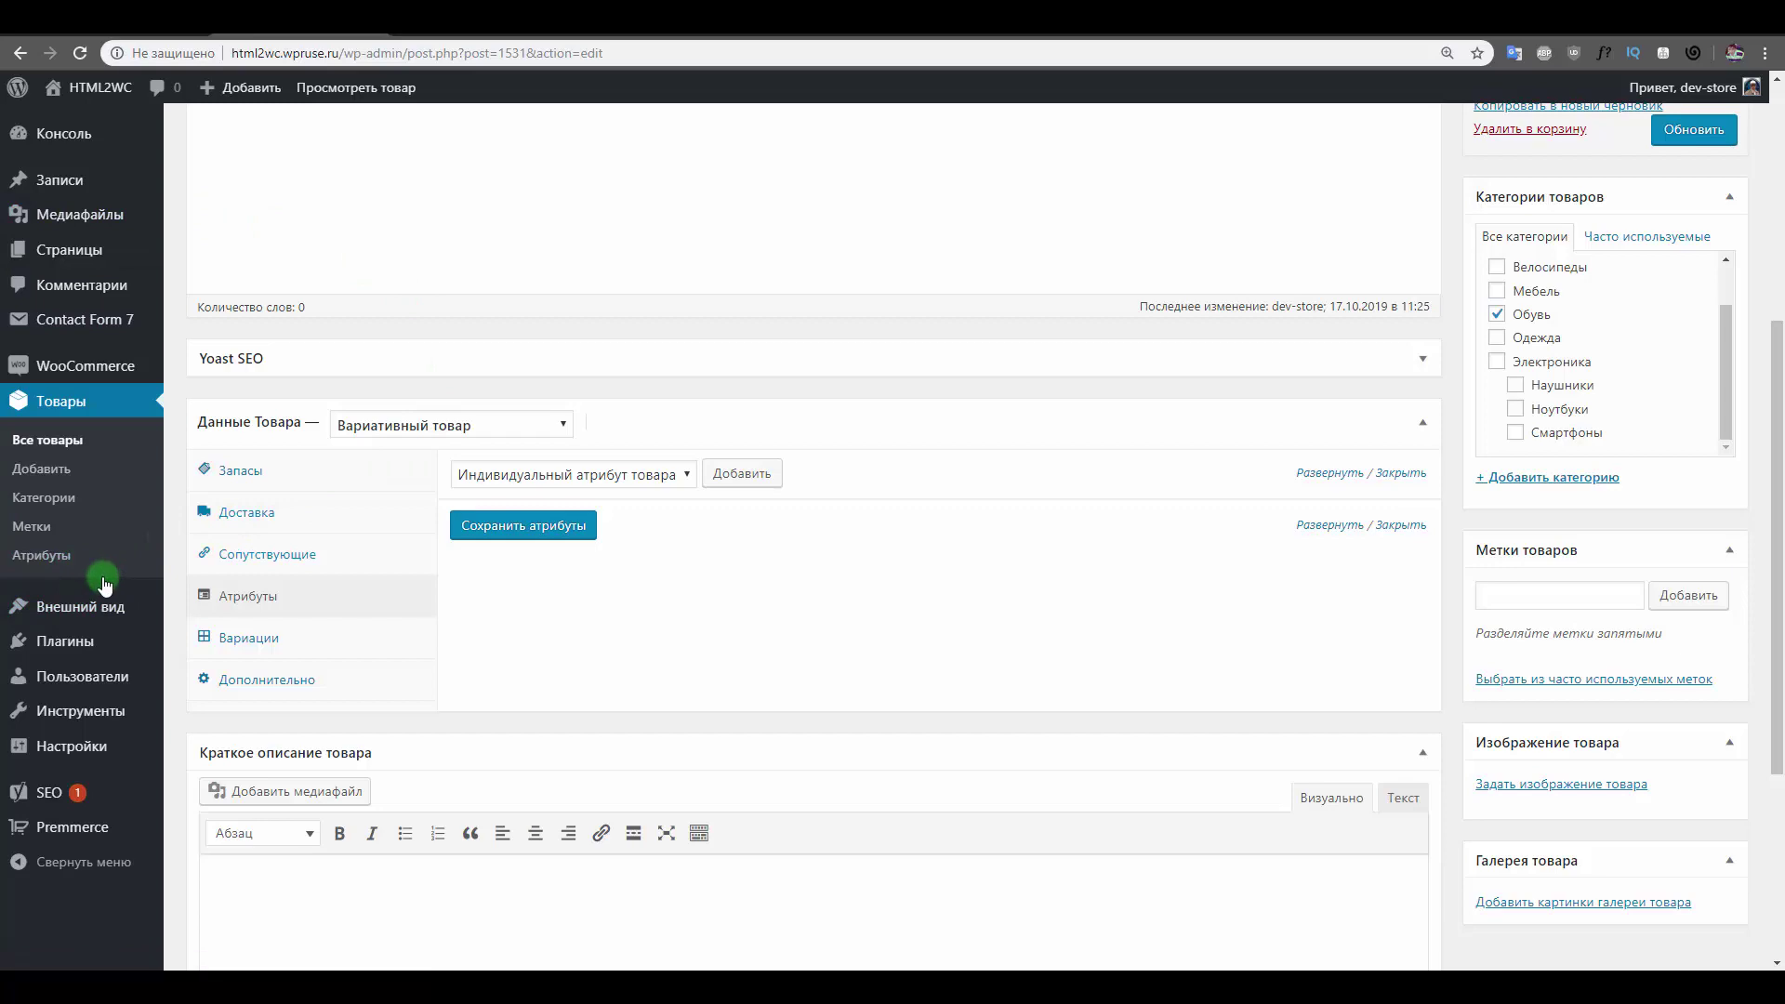
{"action": "right_click", "coordinate": [37, 562]}
{"action": "left_click", "coordinate": [96, 567]}
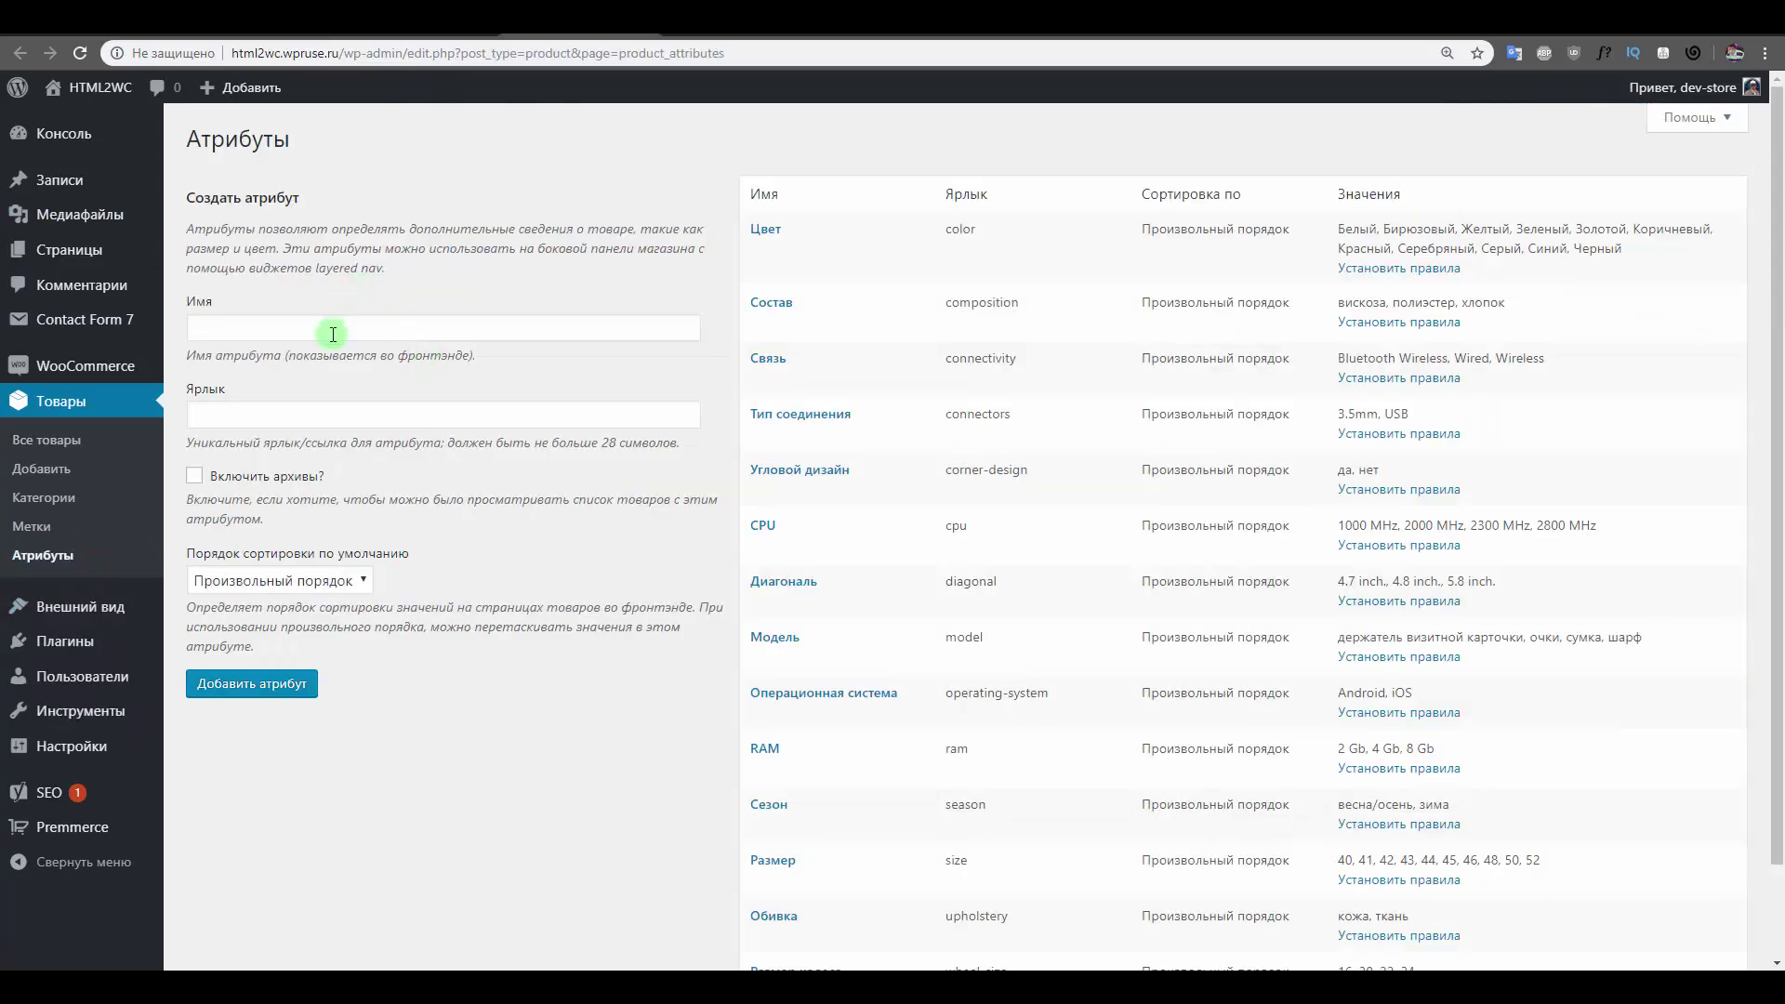
Create a store-wide attribute named Размер тапочек with archives enabled, an empty slug and the Произвольный порядок default sorting.
{"action": "left_click", "coordinate": [333, 333]}
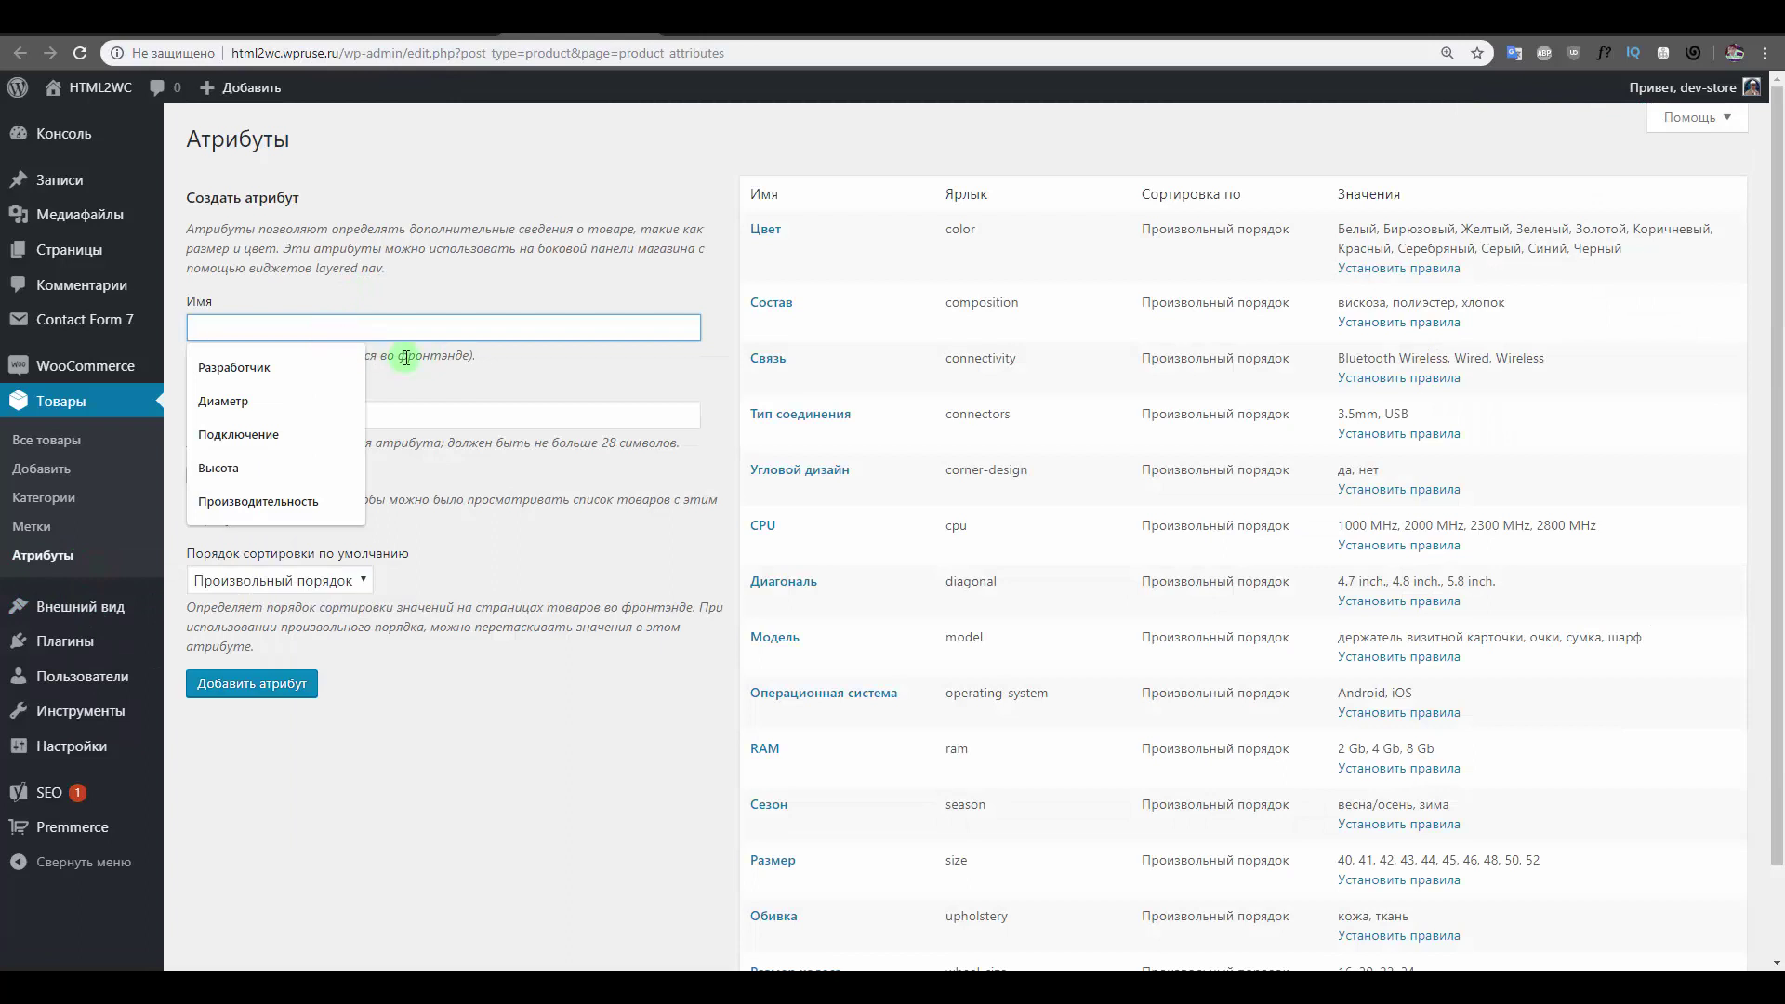
{"action": "type", "text": "Размер тапочек"}
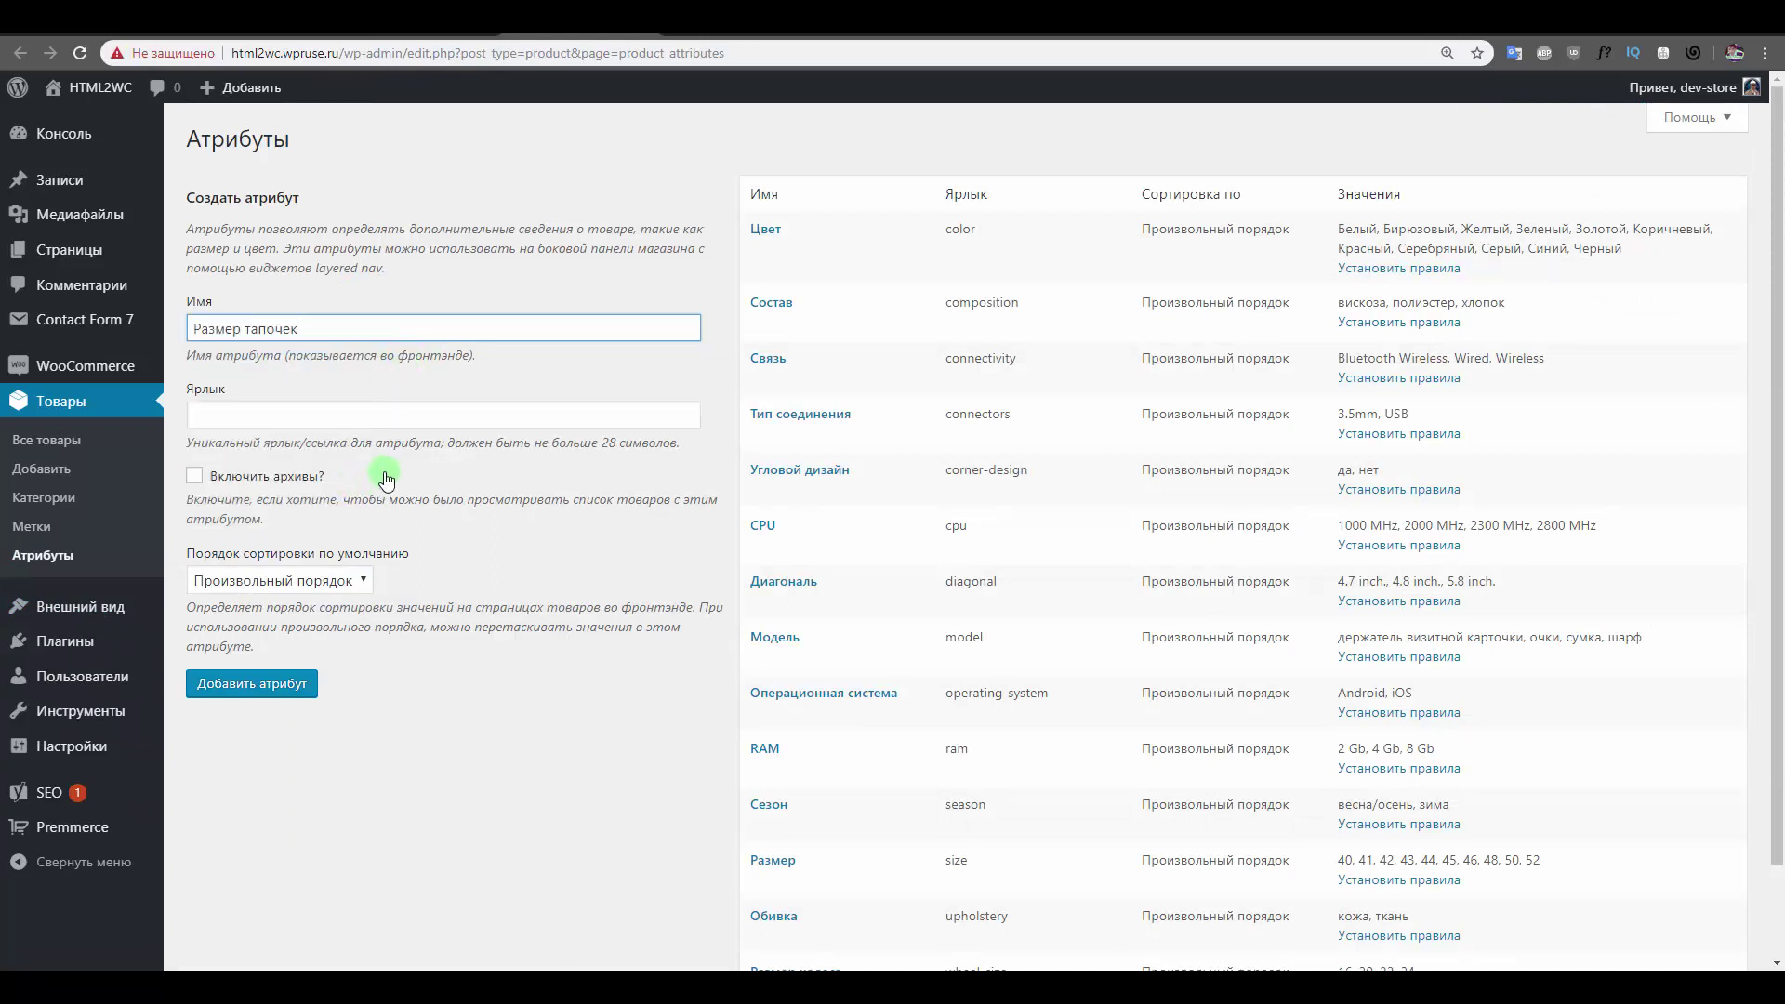
{"action": "left_click", "coordinate": [361, 577]}
{"action": "left_click", "coordinate": [326, 412]}
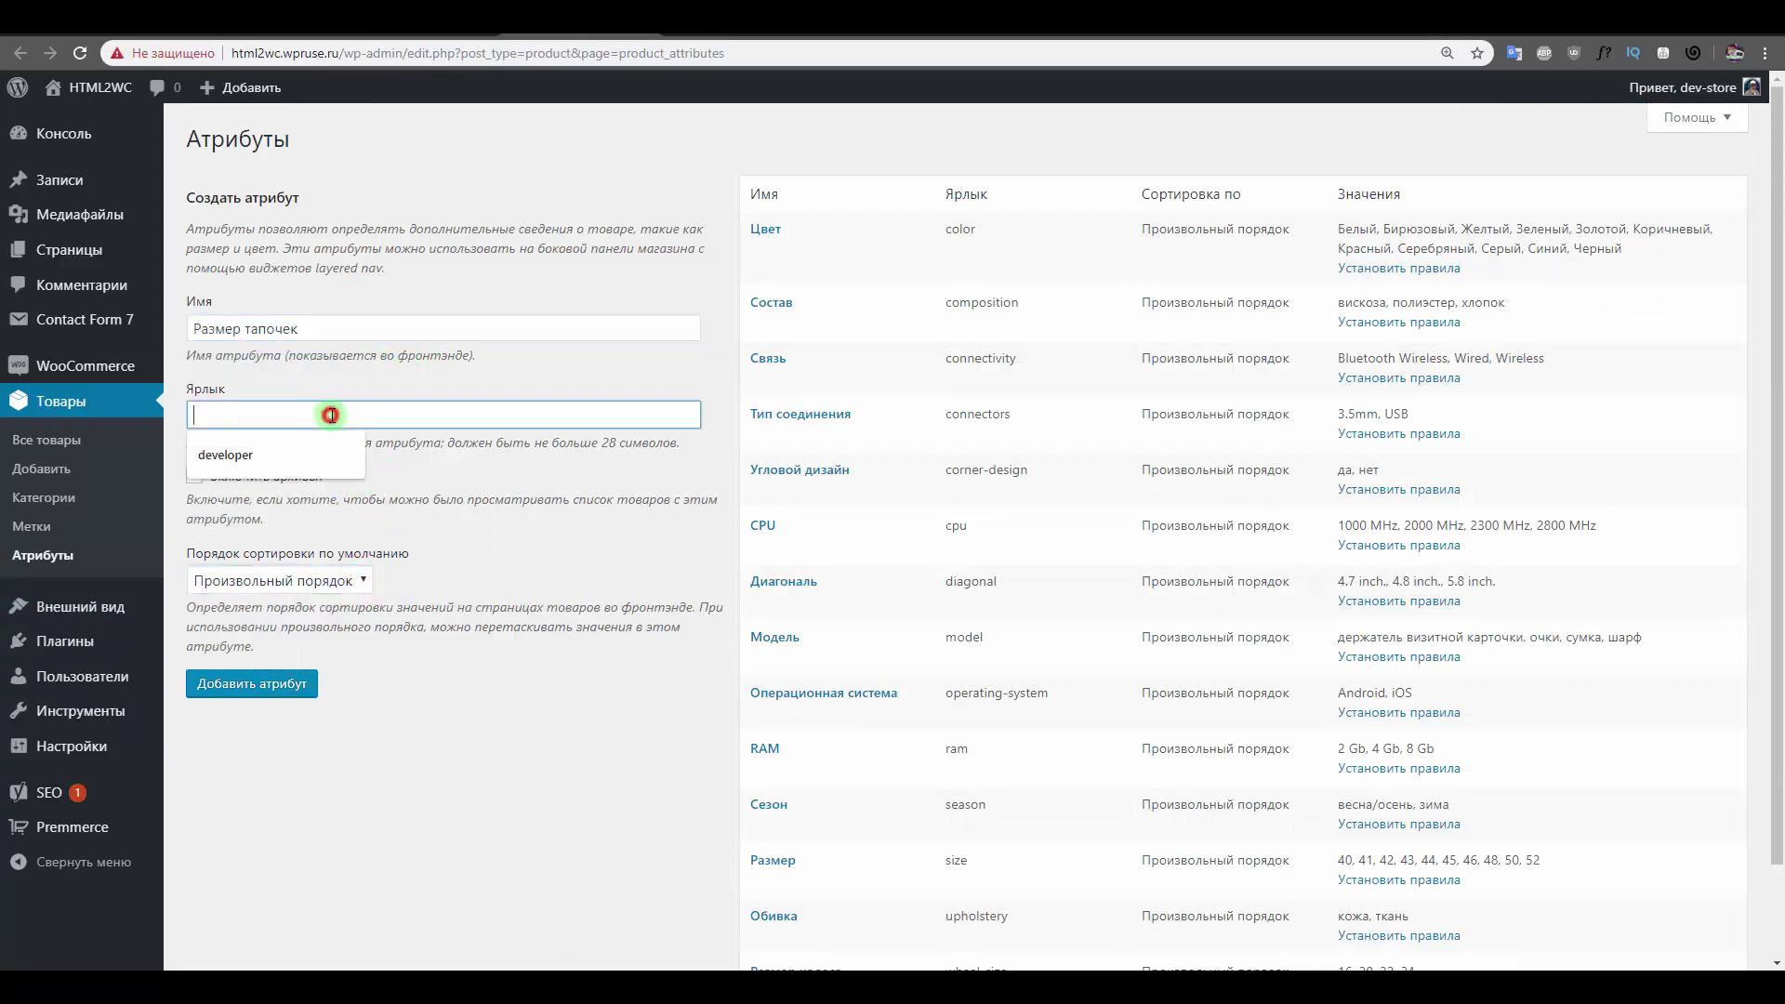
{"action": "left_click", "coordinate": [463, 480]}
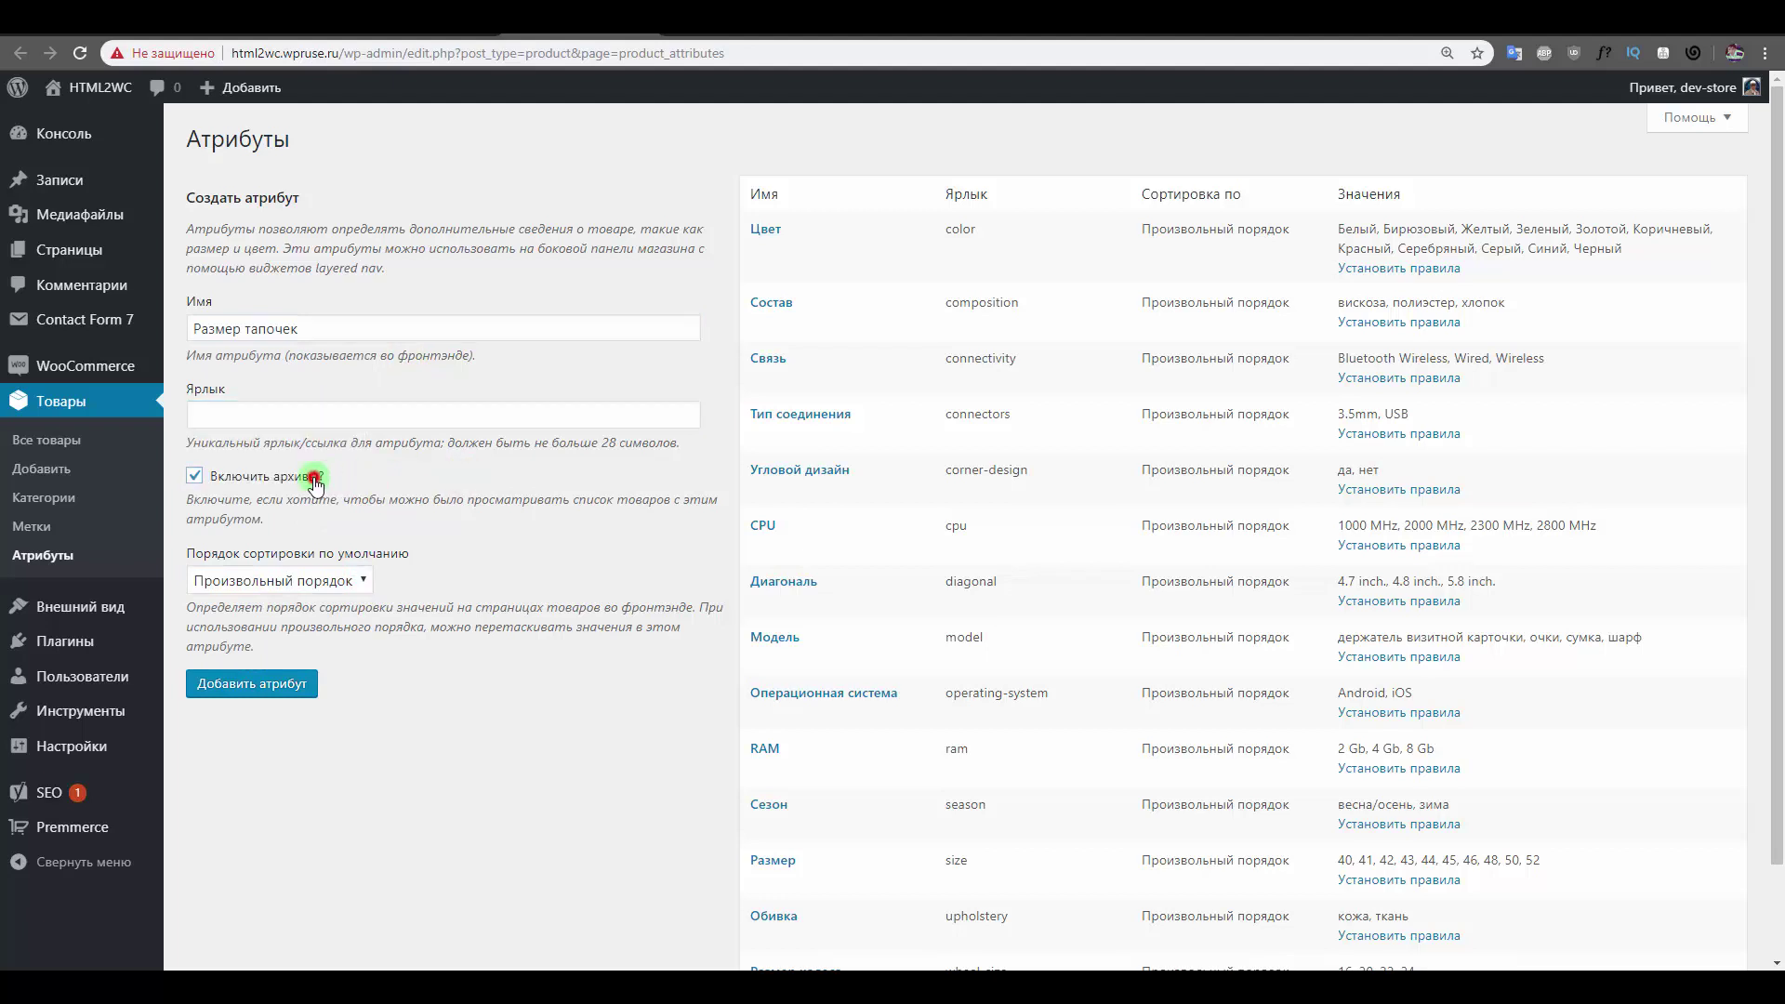
{"action": "left_click", "coordinate": [325, 586]}
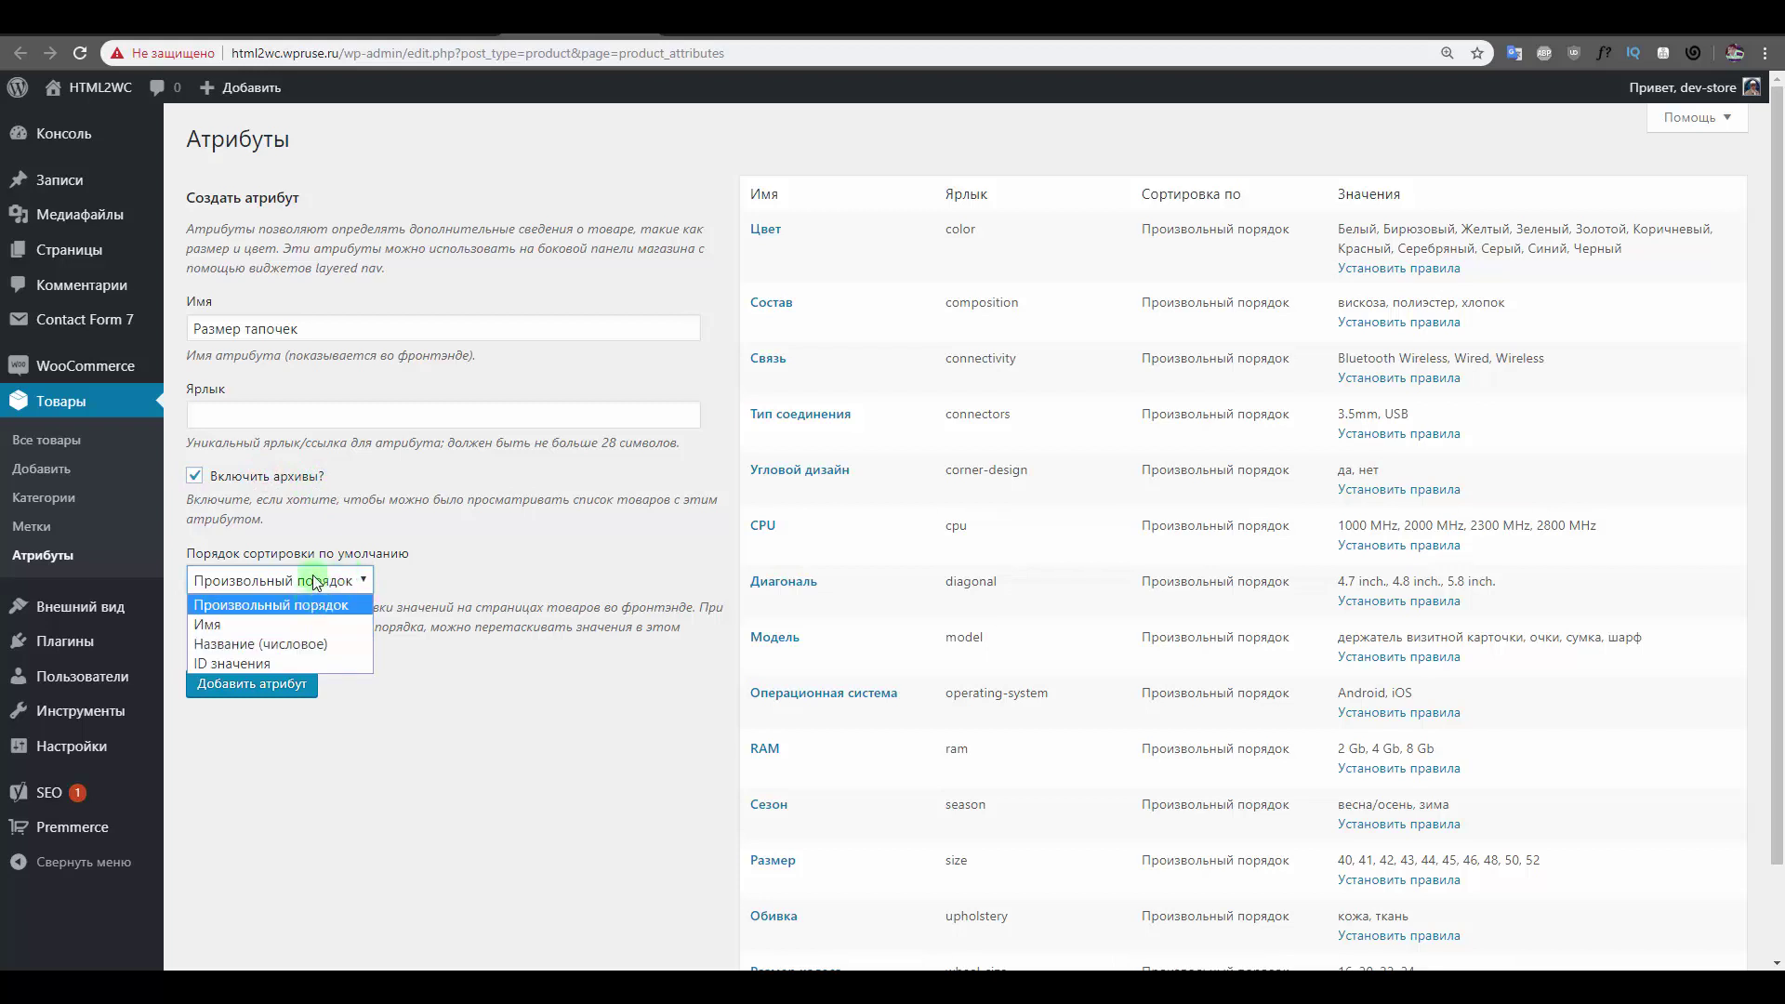
{"action": "left_click", "coordinate": [471, 573]}
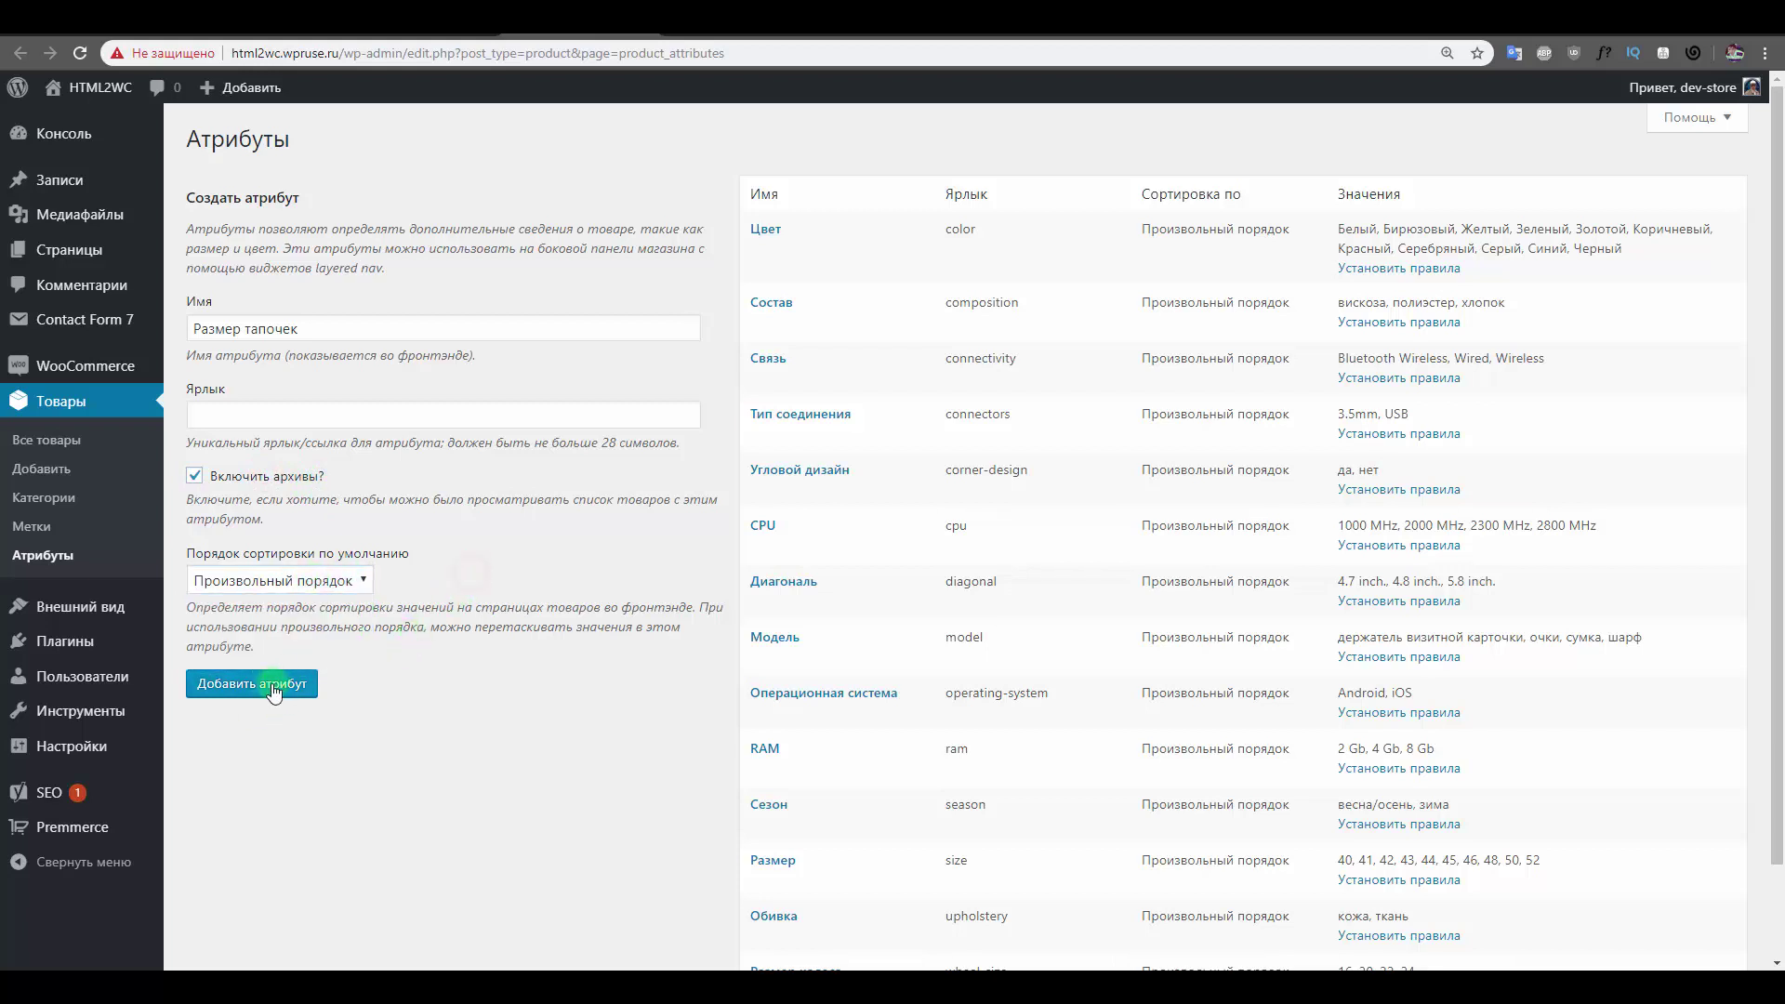
{"action": "left_click", "coordinate": [273, 686]}
Open the values page of the Размер тапочек attribute, return to the attribute list, and open its Установить правила link.
{"action": "scroll", "coordinate": [822, 654], "scroll_direction": "down", "scroll_amount": 2}
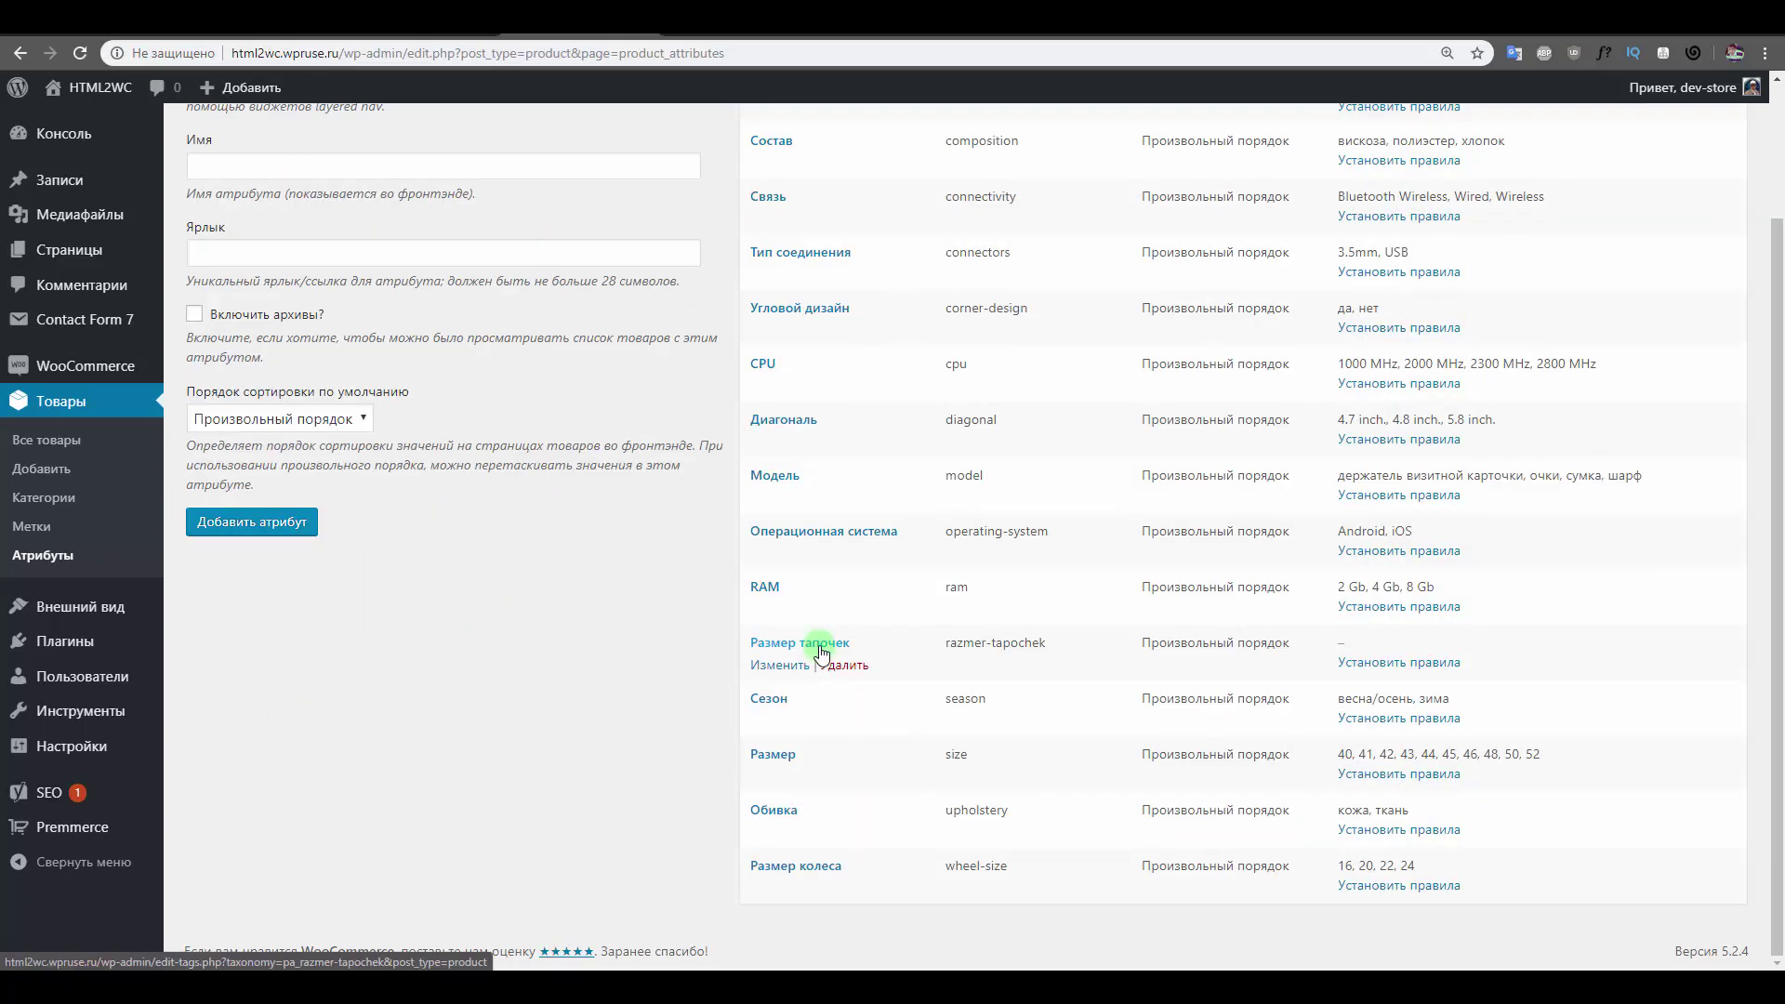
{"action": "left_click", "coordinate": [821, 646]}
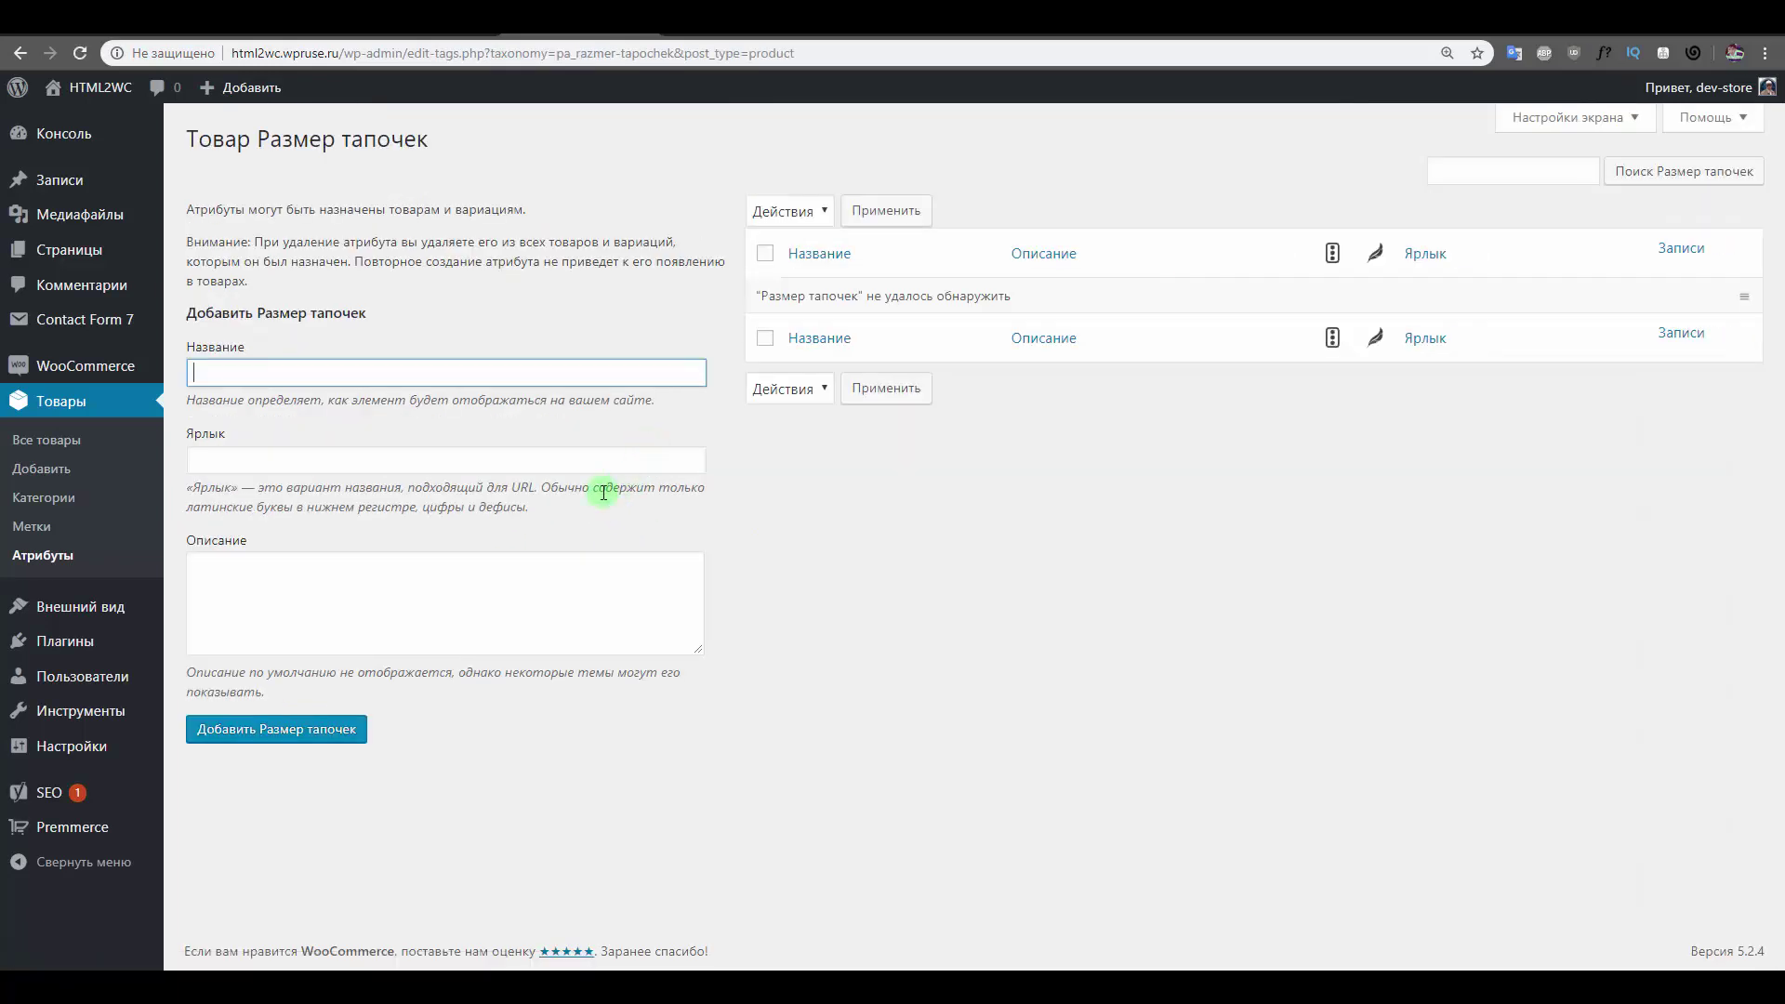
{"action": "left_click", "coordinate": [58, 556]}
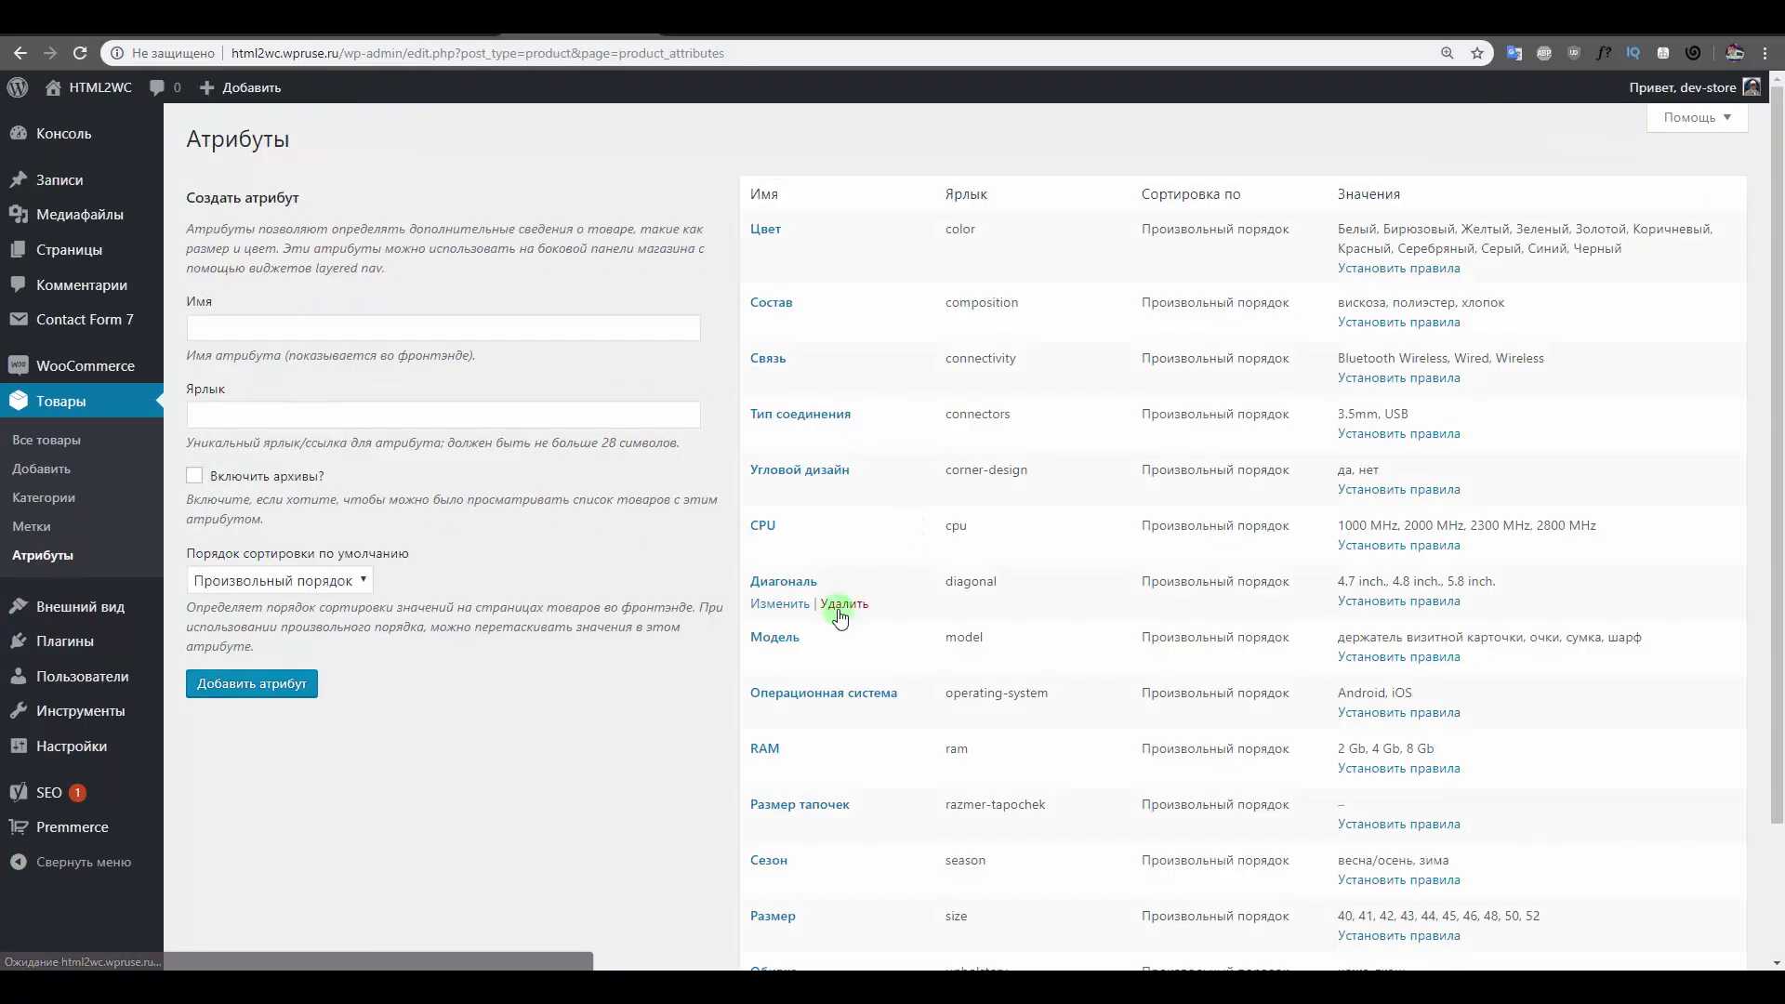
{"action": "scroll", "coordinate": [842, 651], "scroll_direction": "down", "scroll_amount": 2}
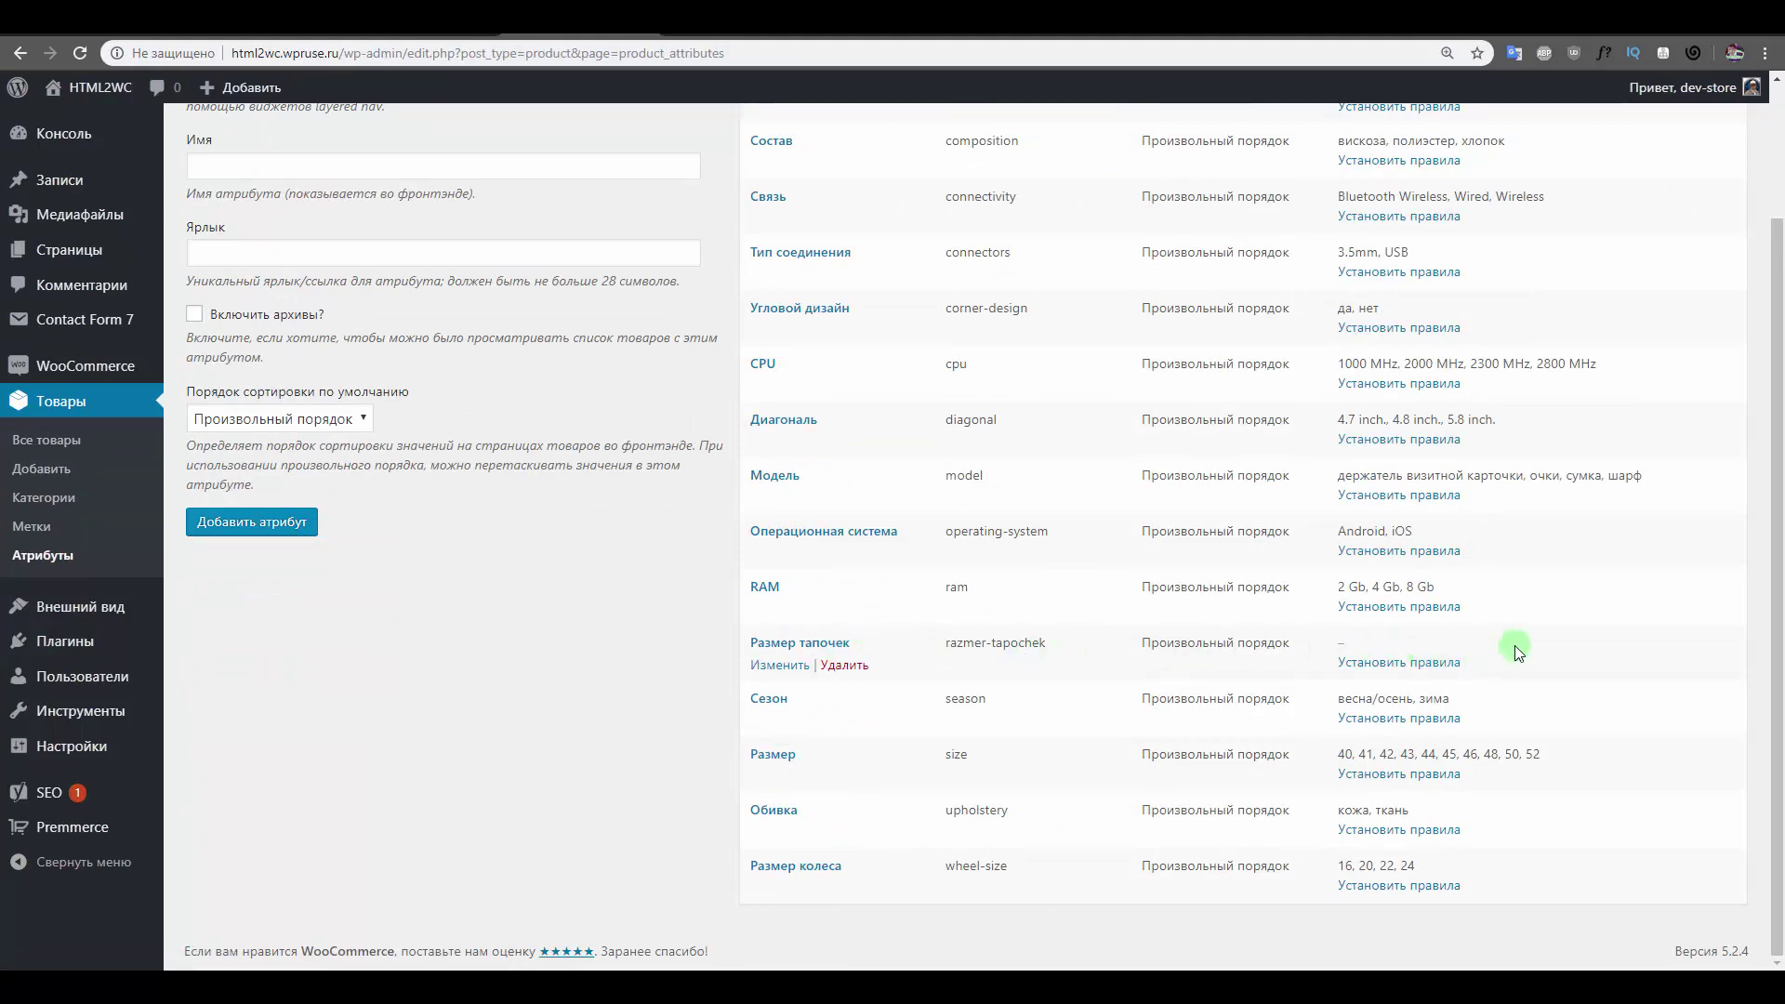
{"action": "left_click", "coordinate": [1380, 664]}
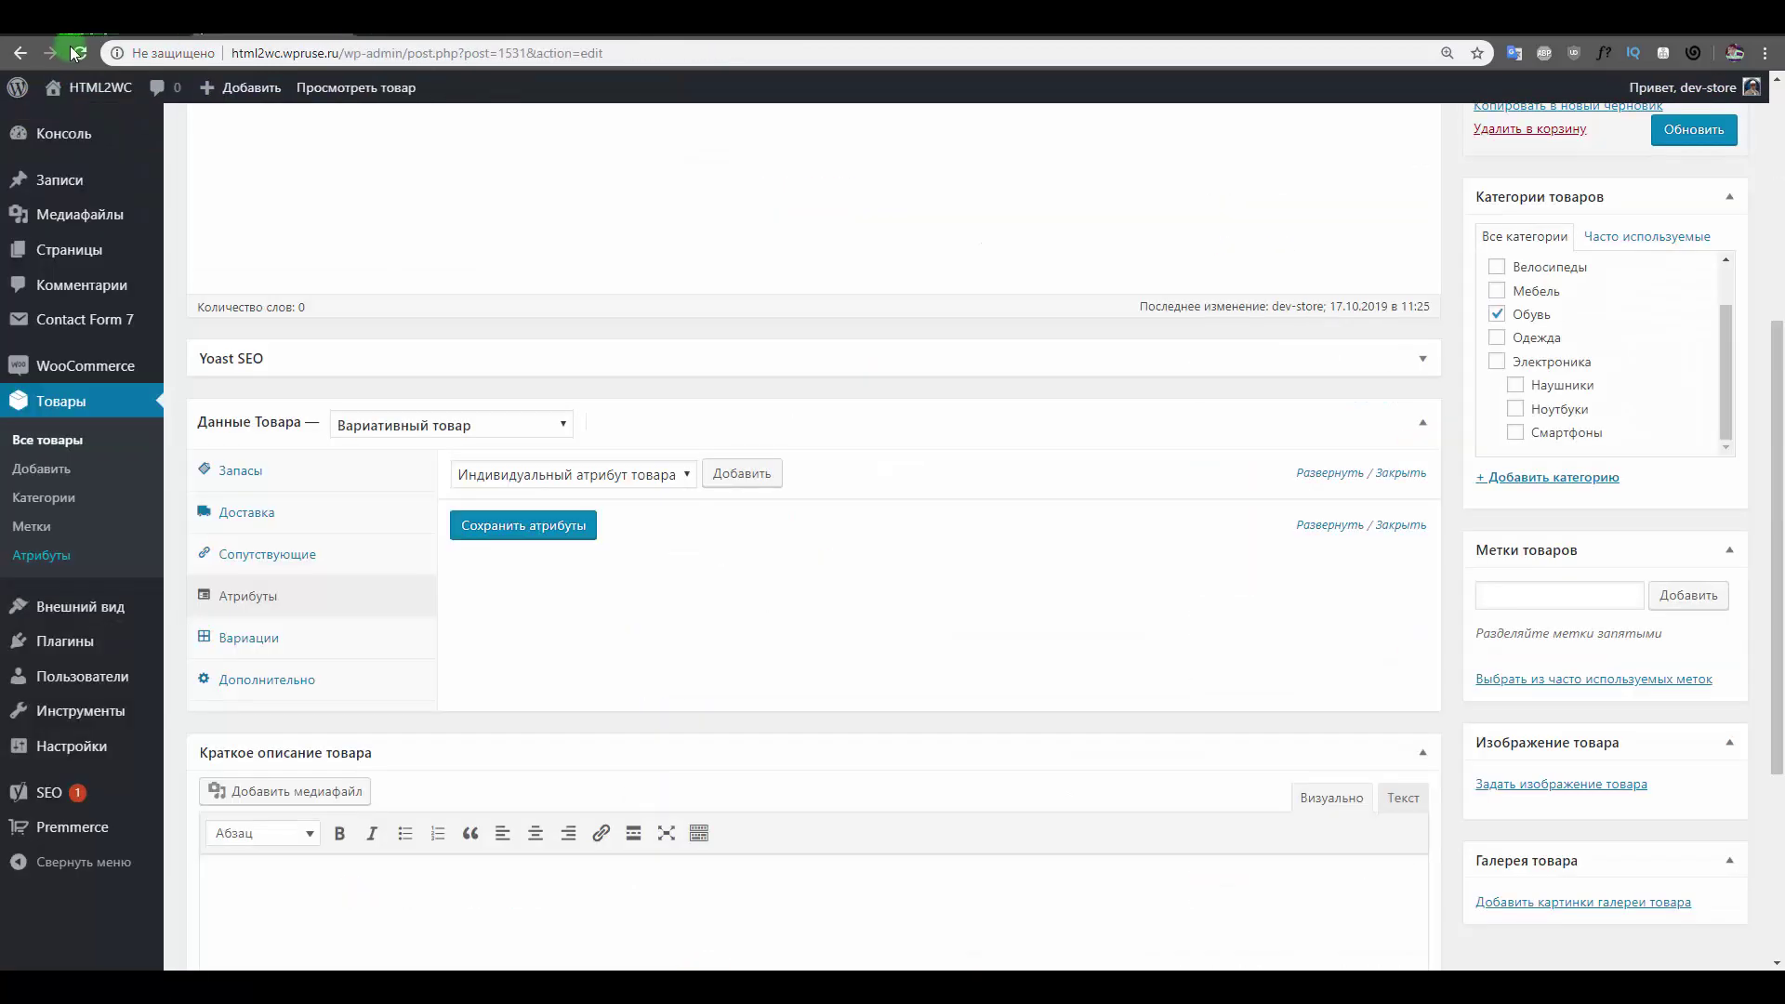
Reload the product edit page and add the store-wide Размер тапочек attribute to the product.
{"action": "left_click", "coordinate": [79, 53]}
{"action": "left_click", "coordinate": [311, 532]}
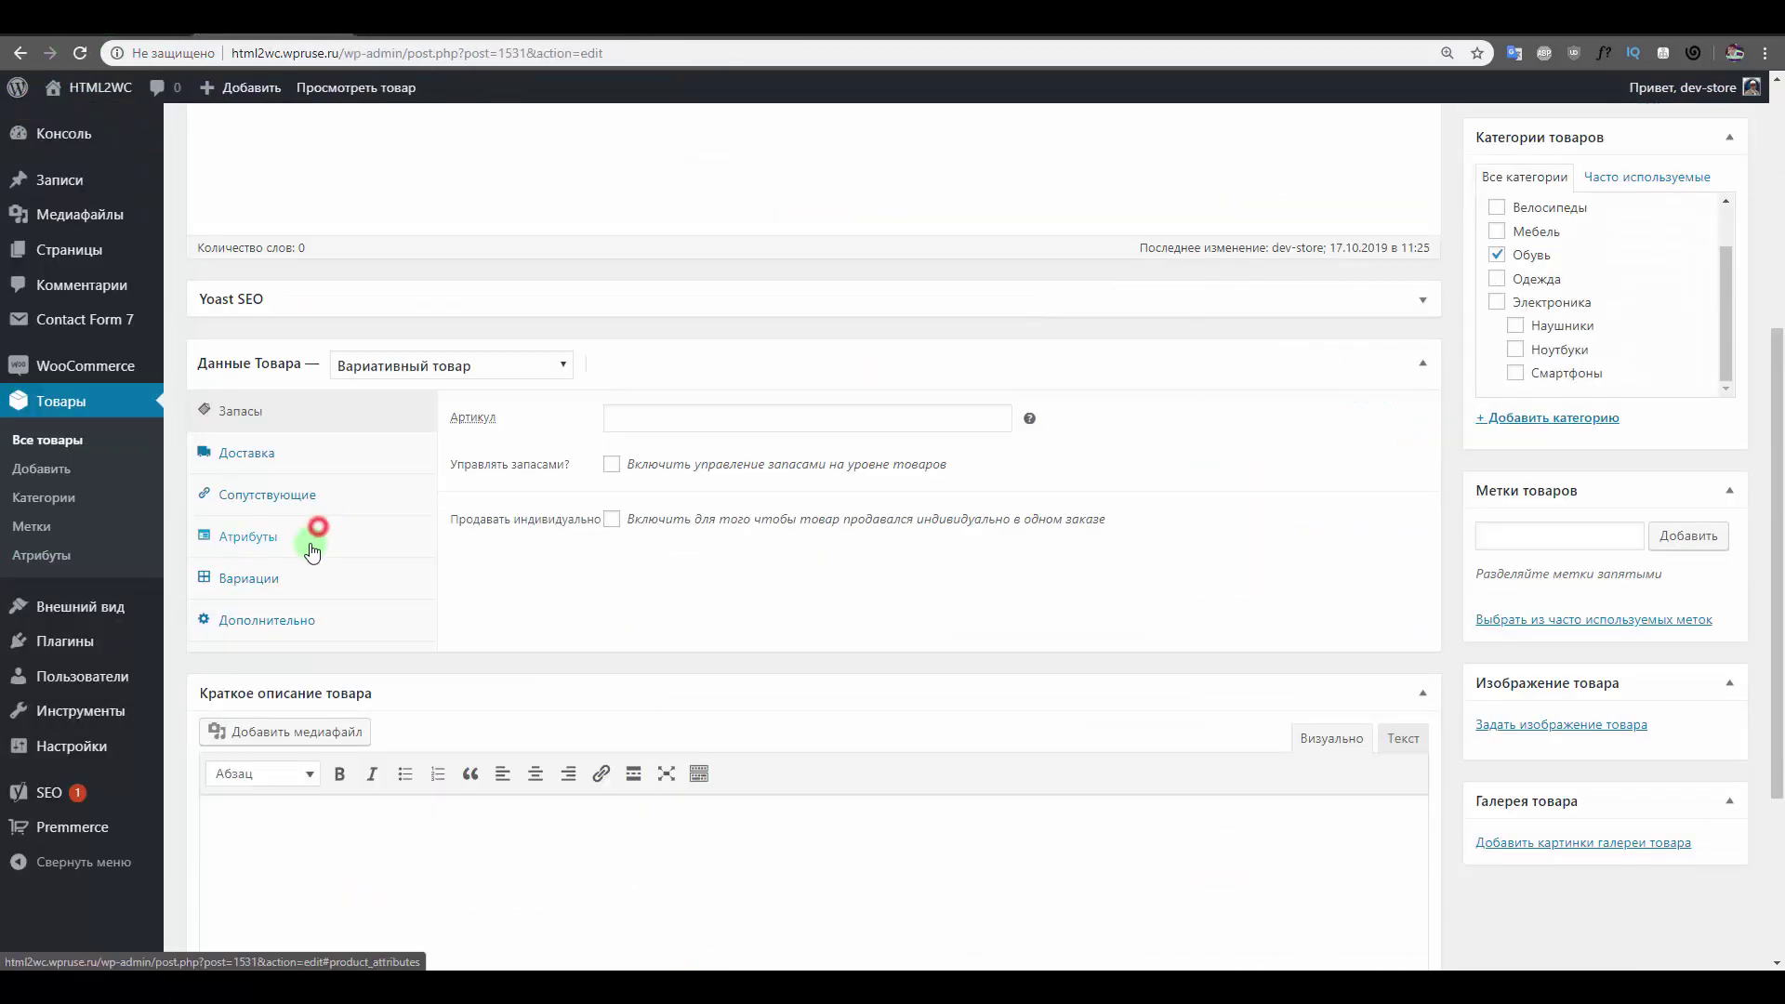
{"action": "left_click", "coordinate": [636, 417]}
{"action": "left_click", "coordinate": [636, 417]}
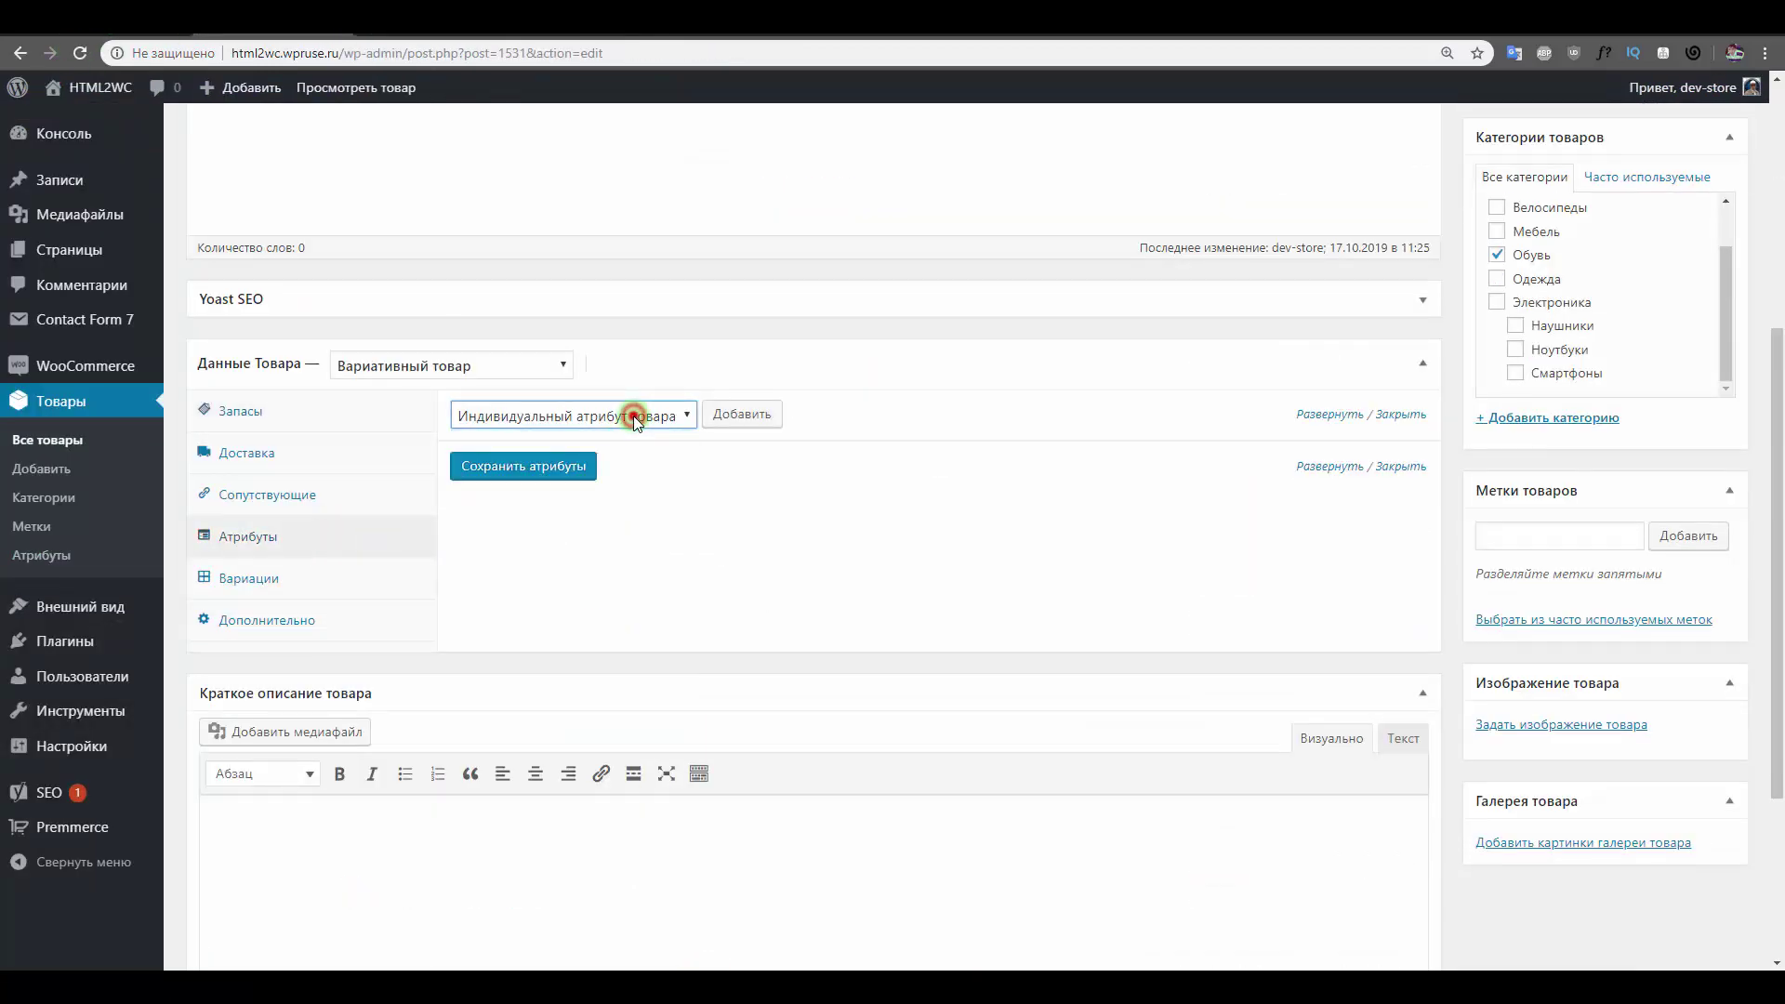
{"action": "left_click", "coordinate": [626, 414]}
{"action": "left_click", "coordinate": [623, 416]}
{"action": "left_click", "coordinate": [623, 416]}
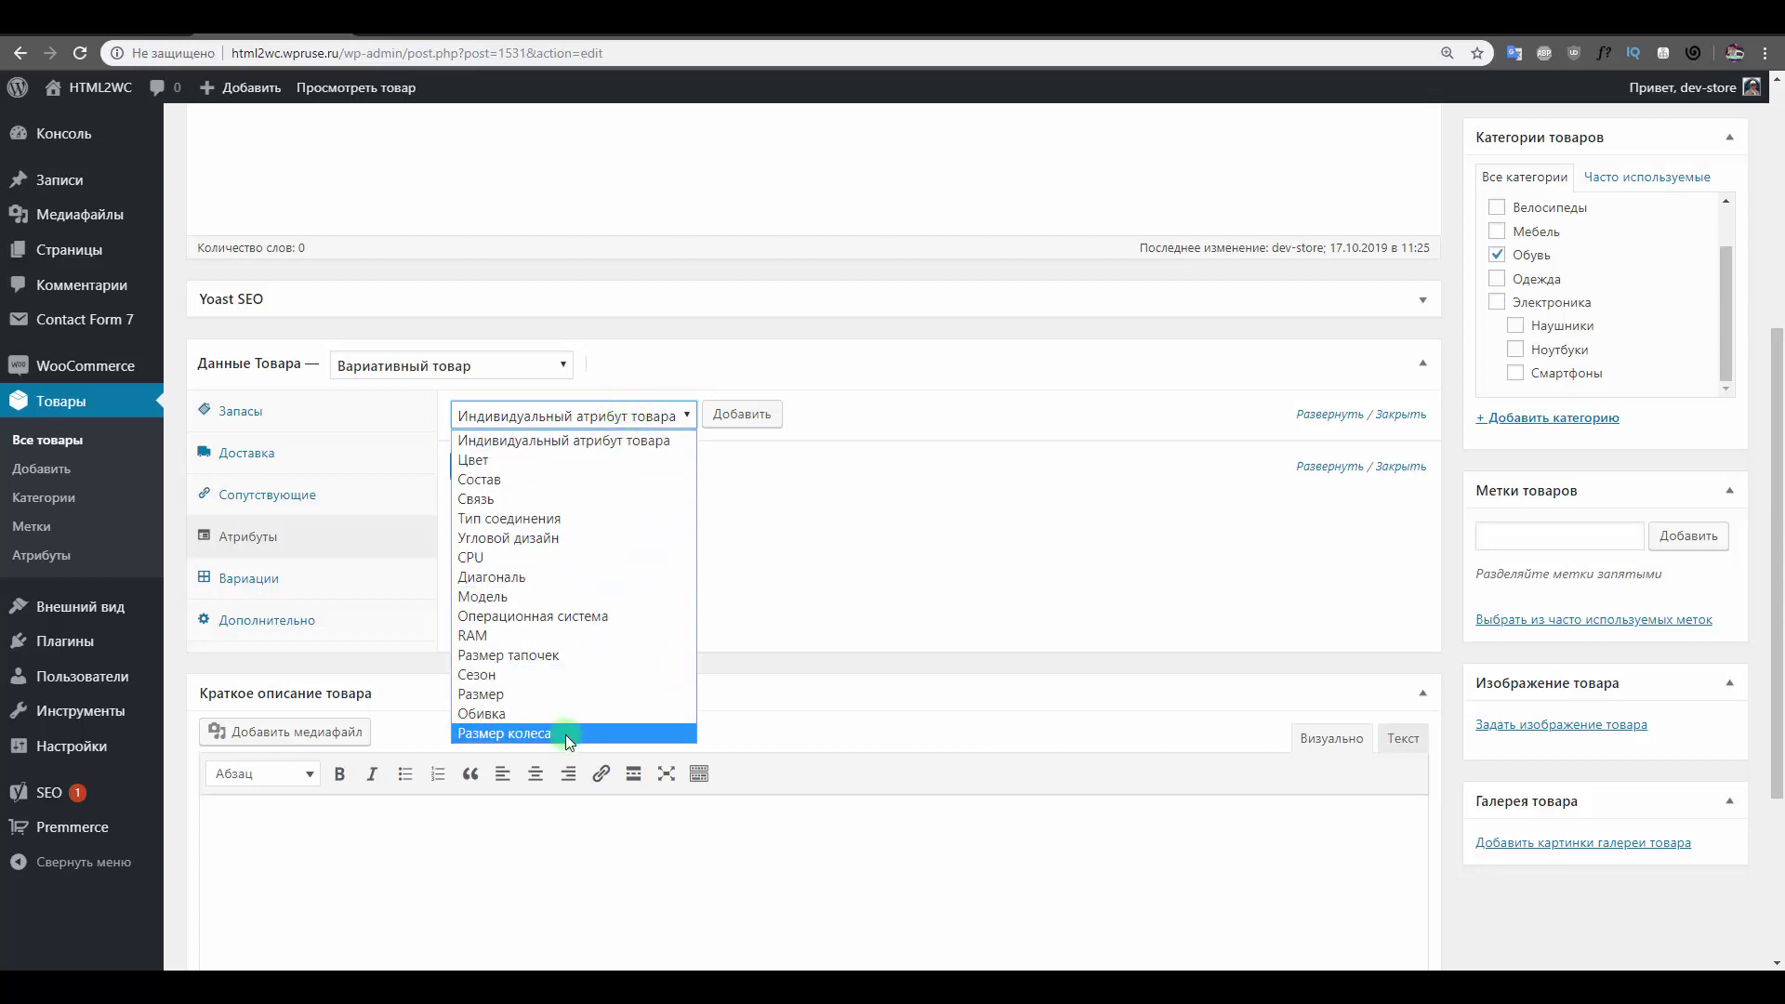
{"action": "left_click", "coordinate": [533, 656]}
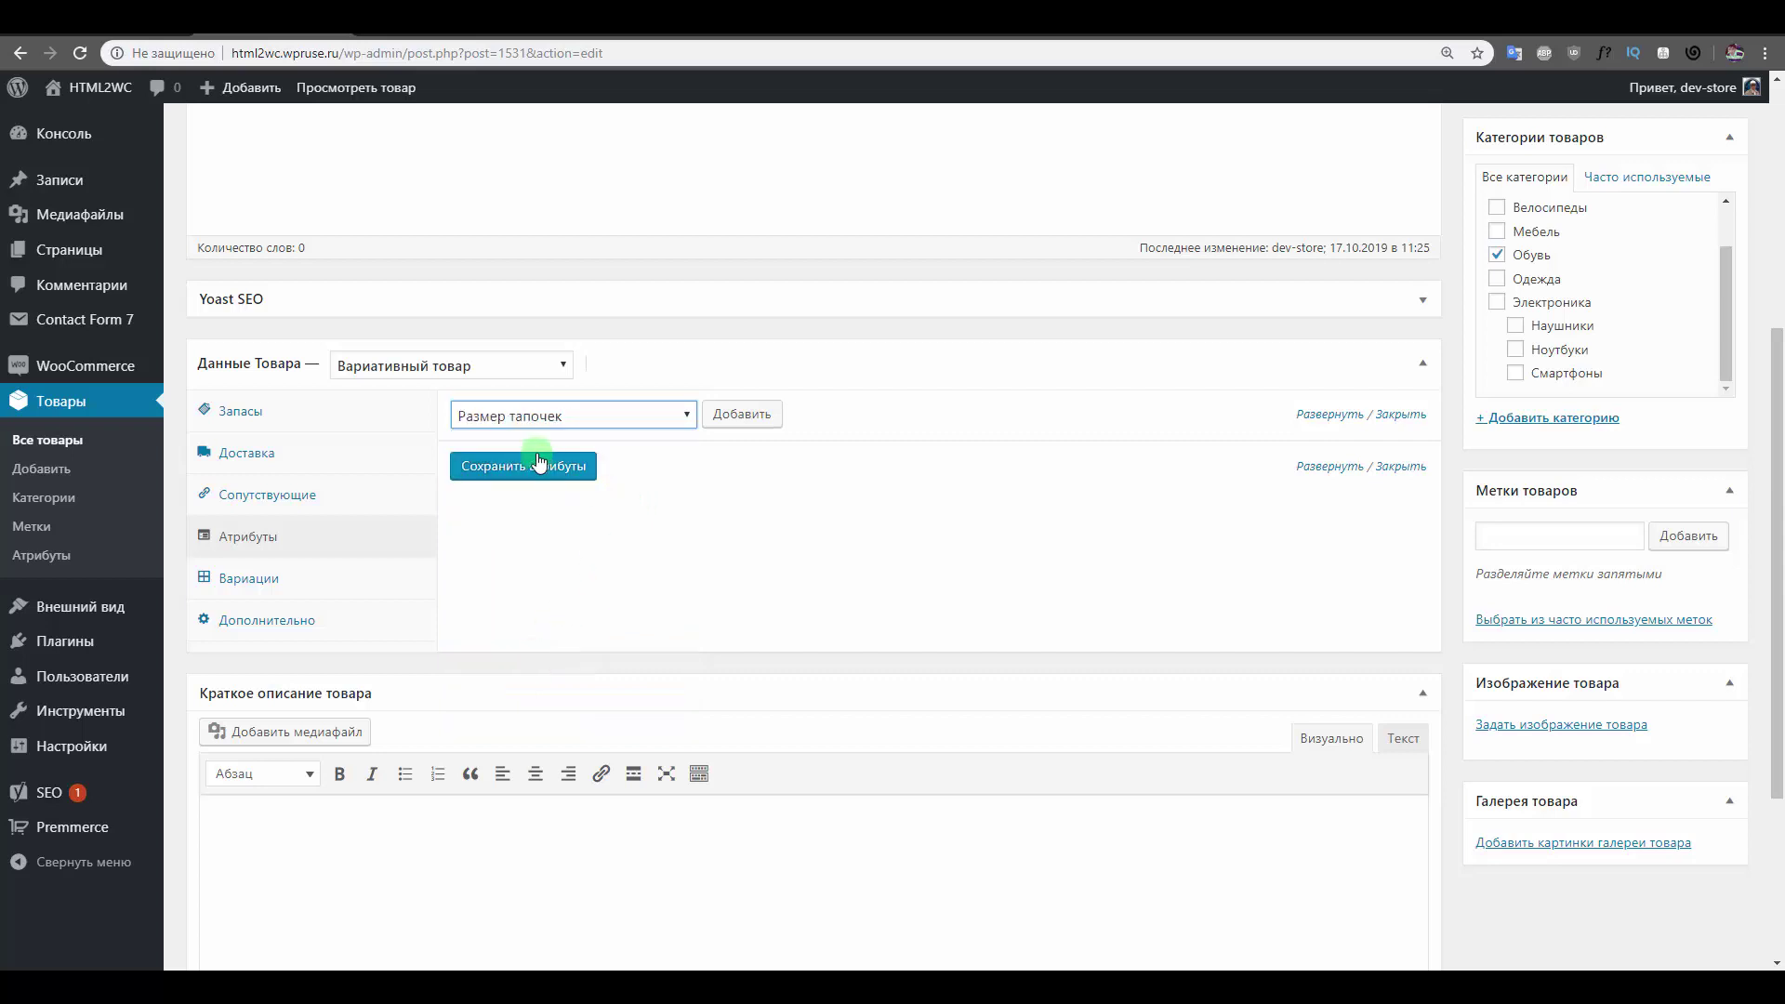
{"action": "left_click", "coordinate": [744, 415]}
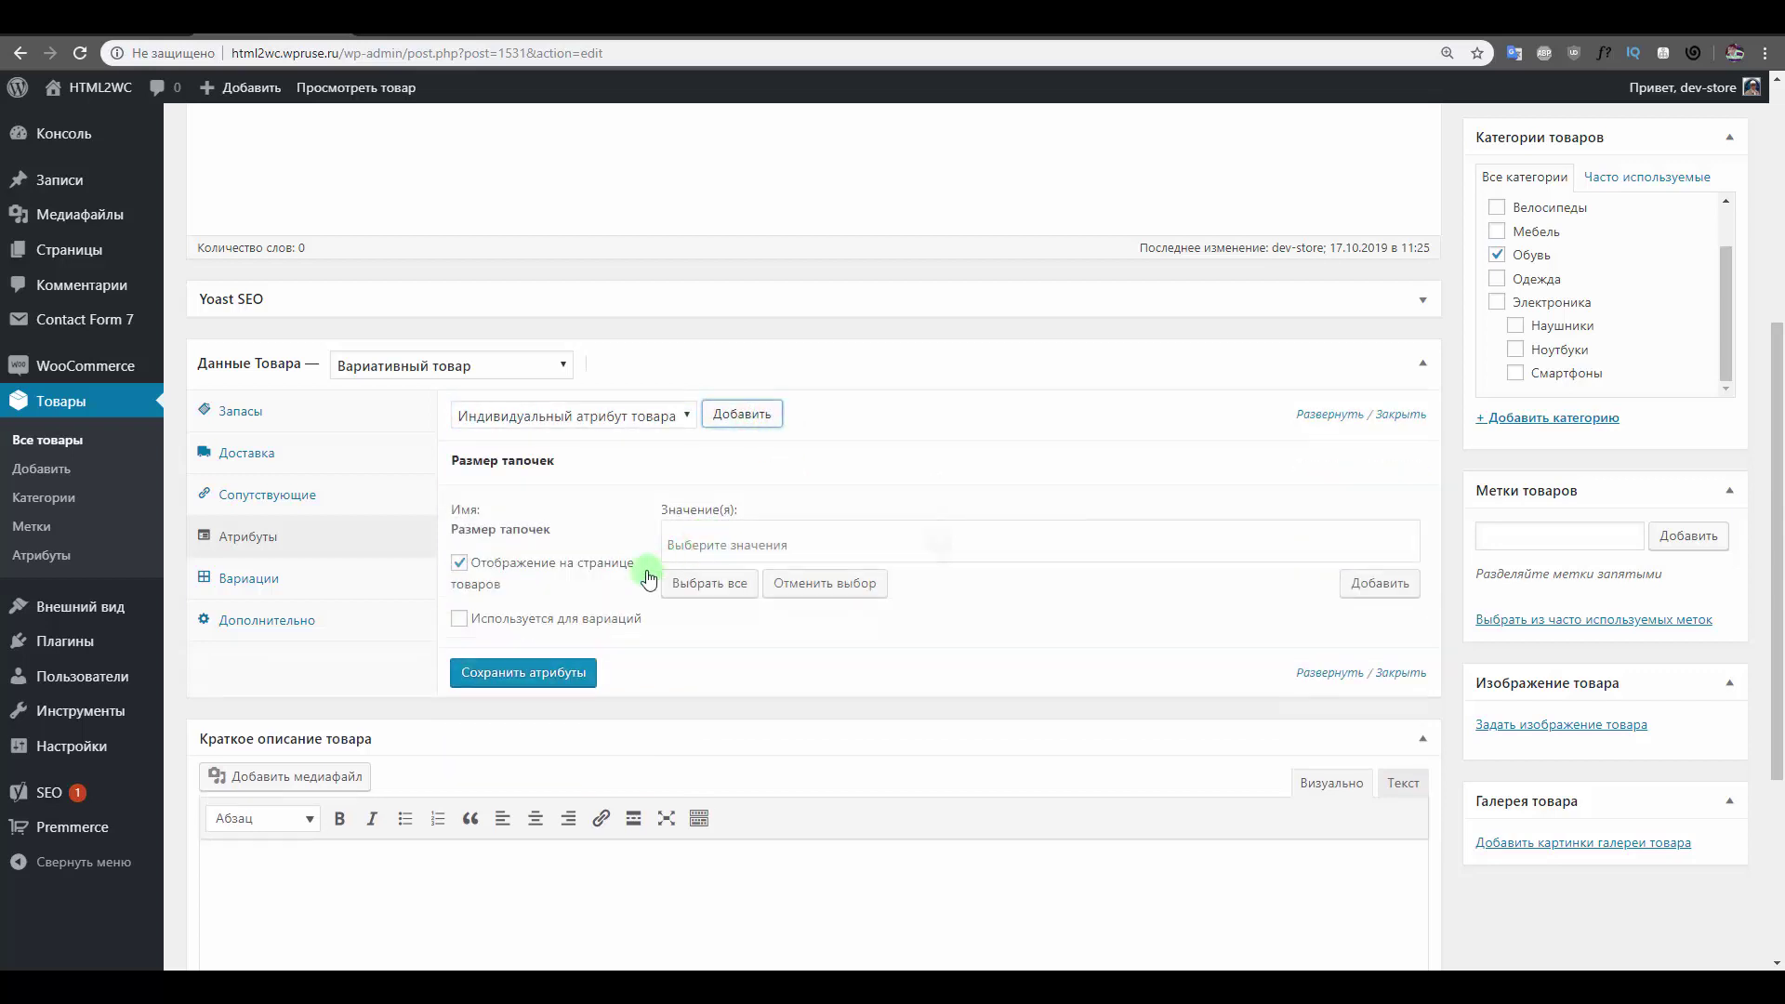
Select all values (41 and 45) for Размер тапочек, enable it for variations, and save the attributes.
{"action": "left_click", "coordinate": [699, 585]}
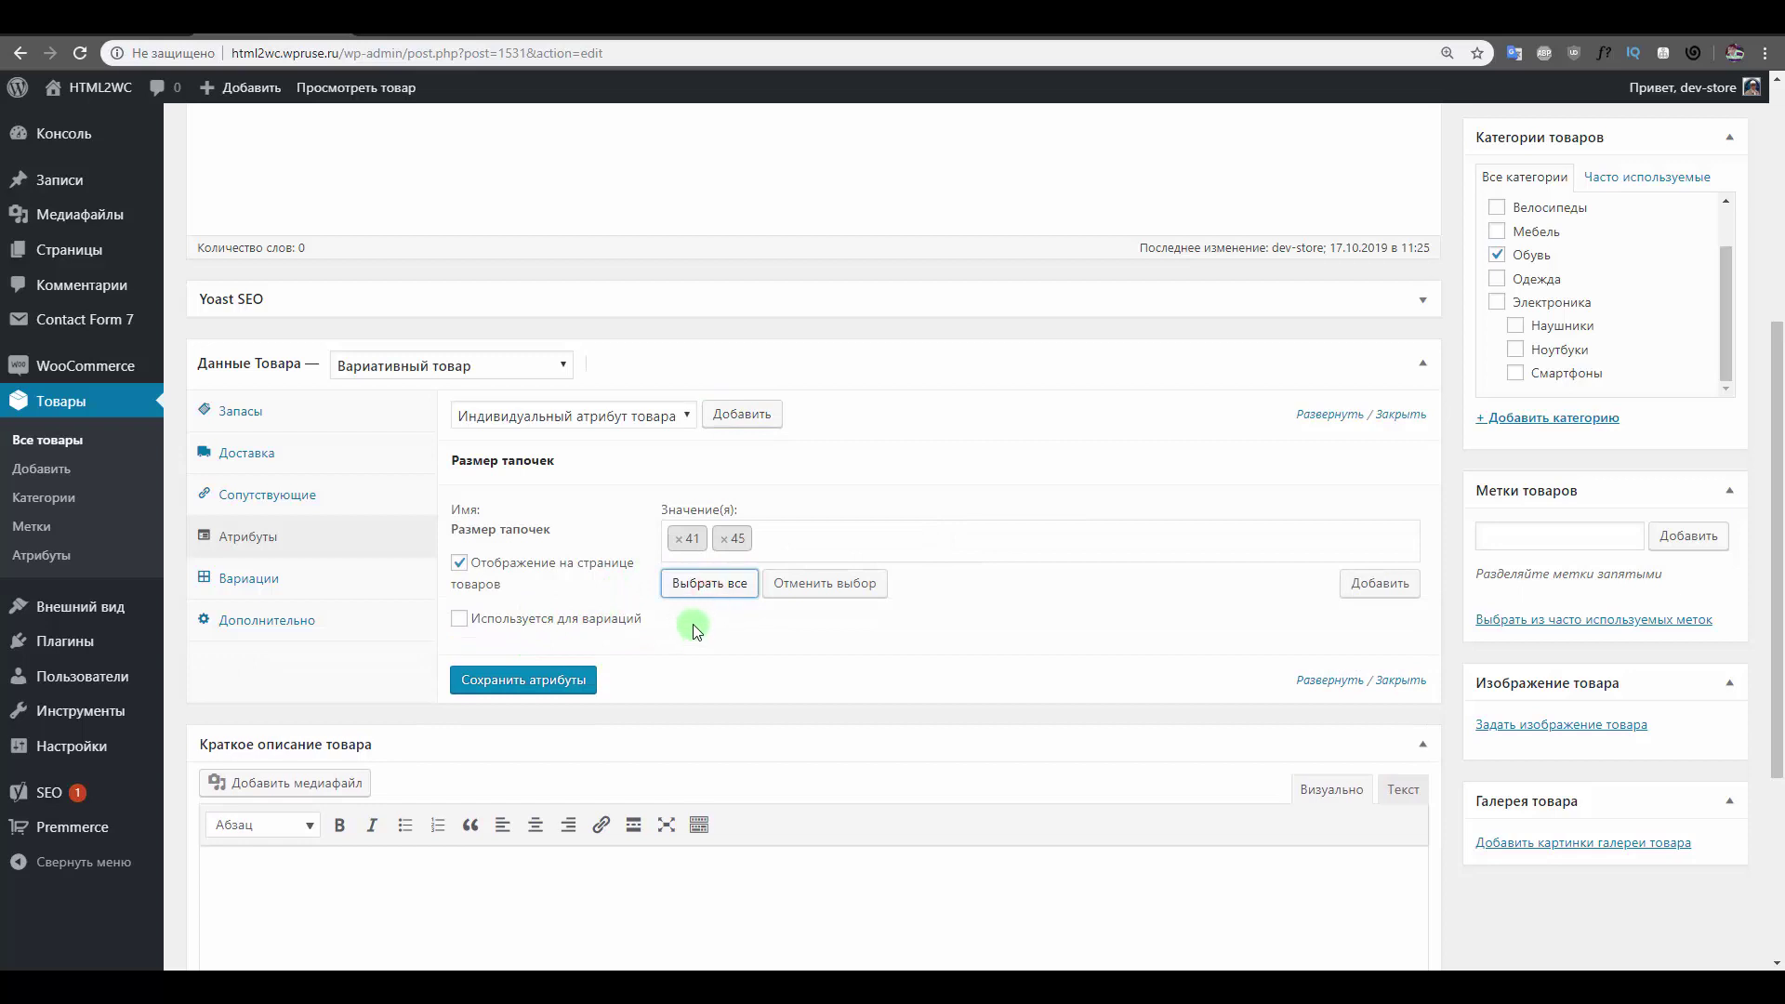
{"action": "left_click", "coordinate": [558, 619]}
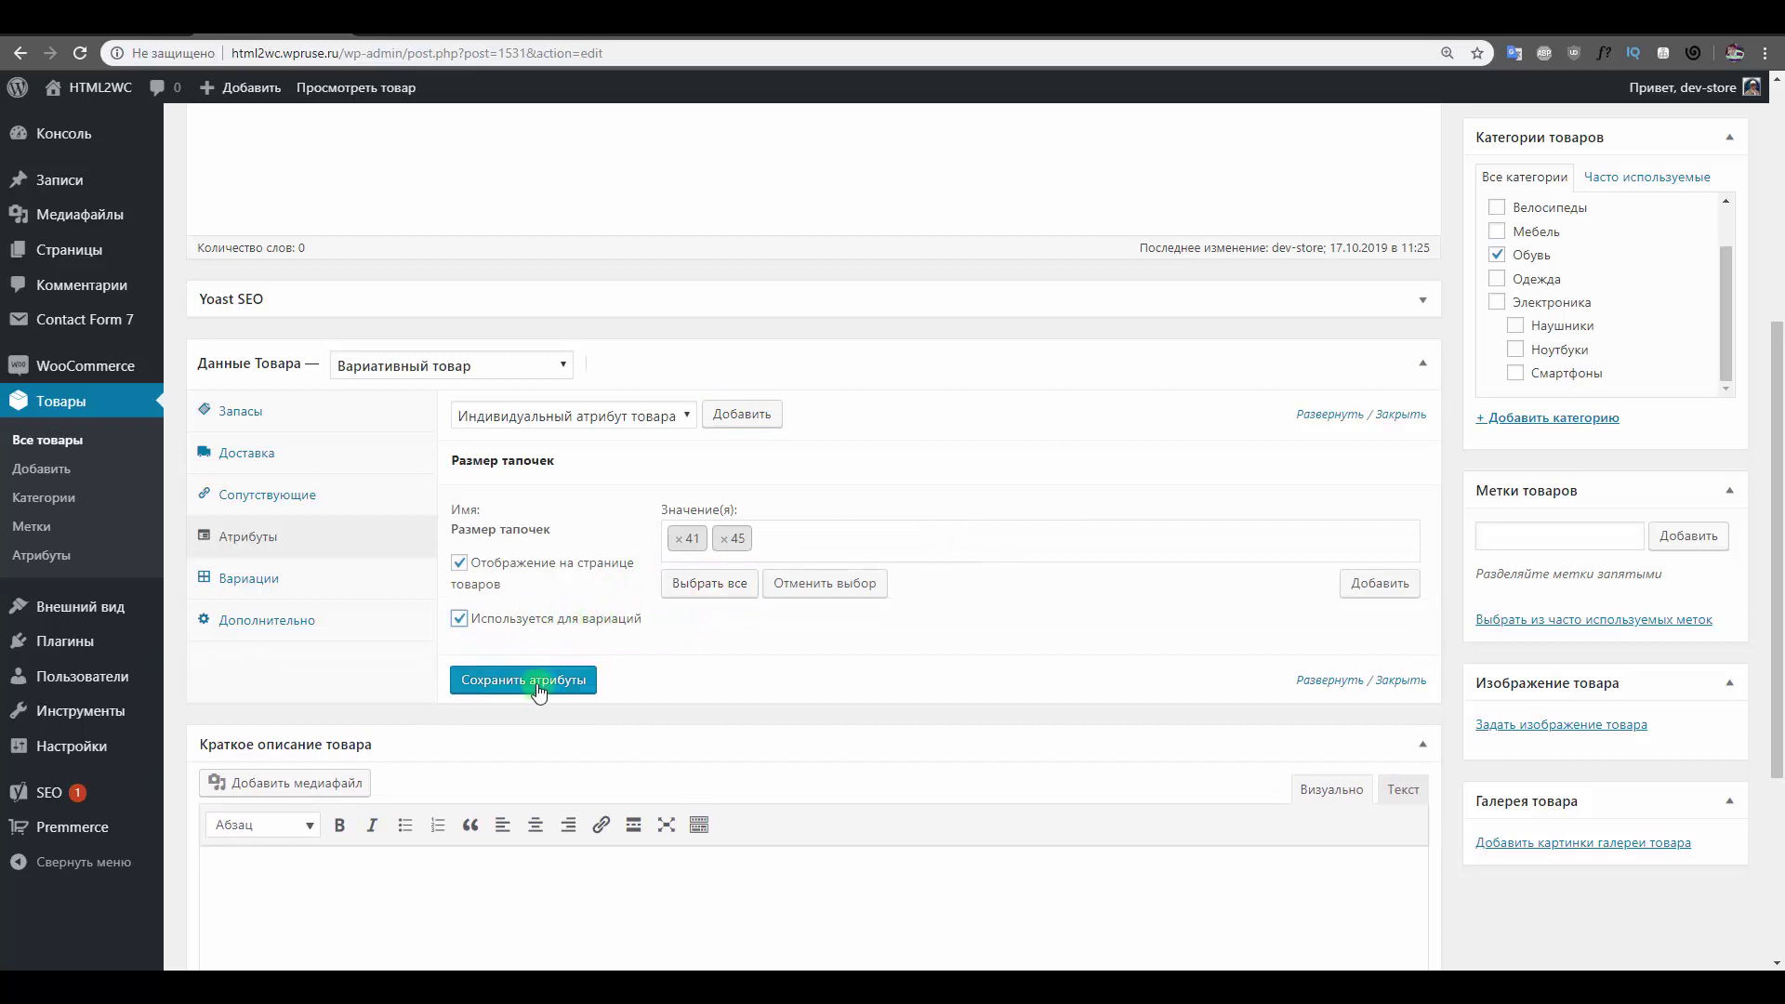
{"action": "left_click", "coordinate": [537, 681]}
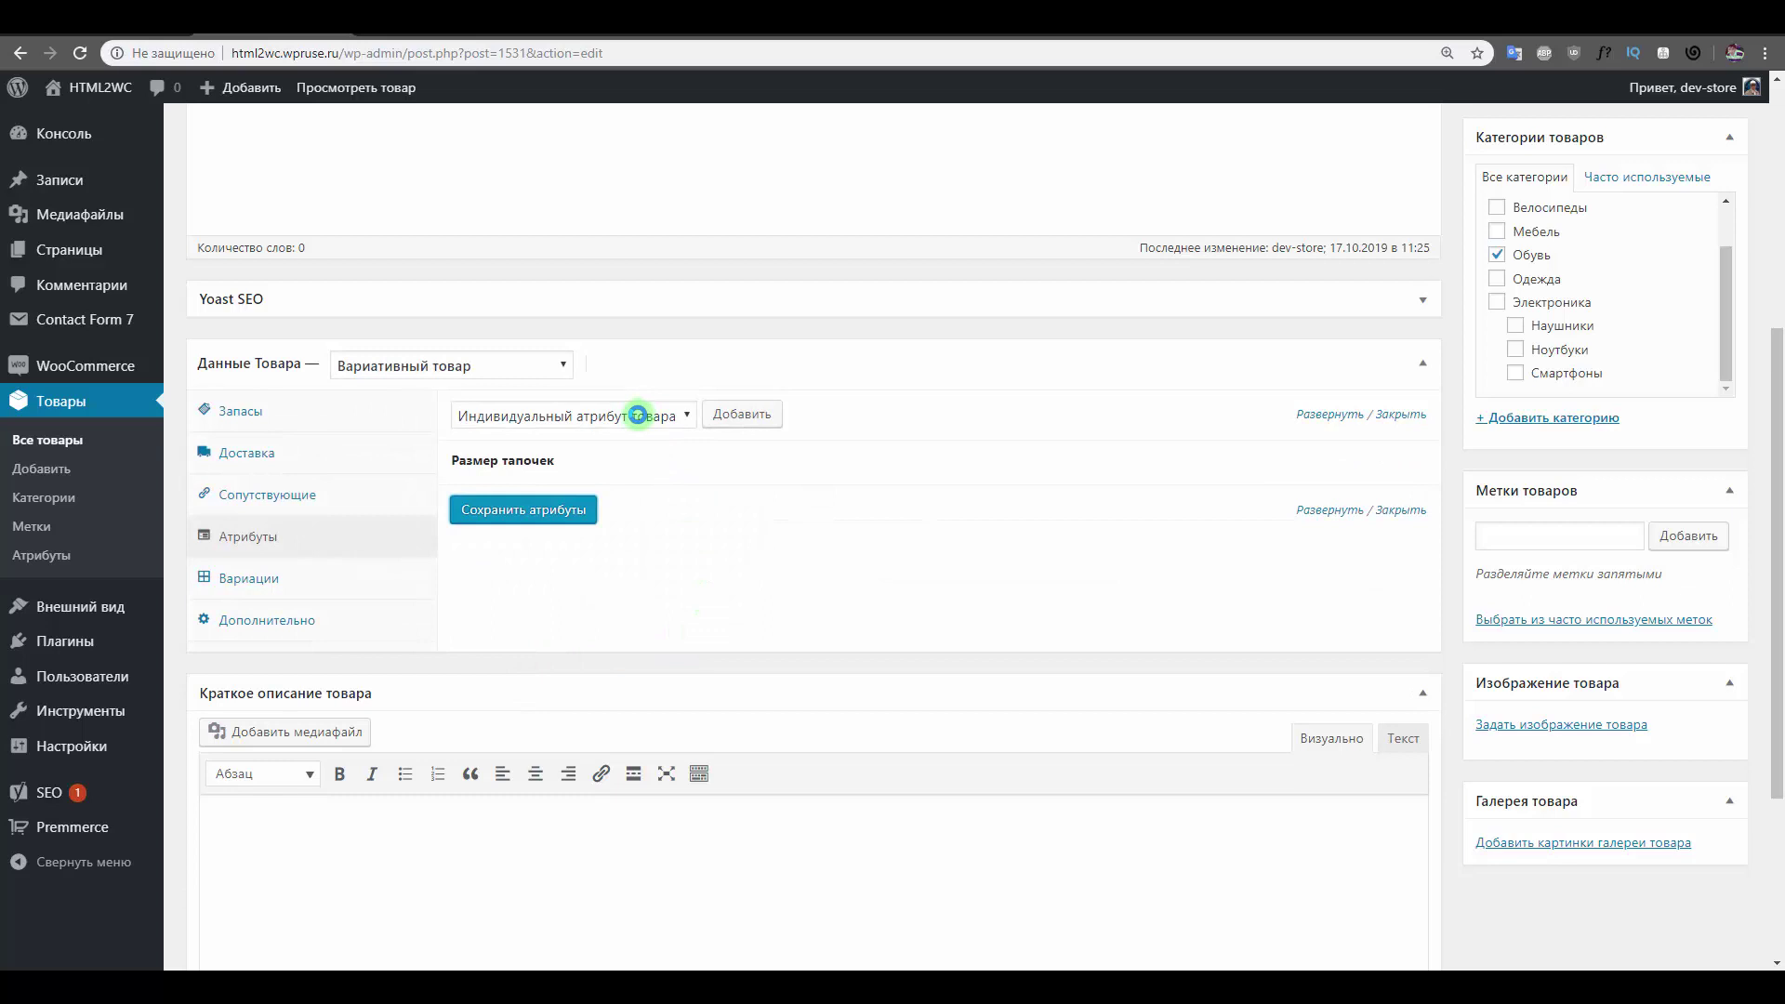
Add the store-wide Цвет attribute to the product.
{"action": "left_click", "coordinate": [638, 416]}
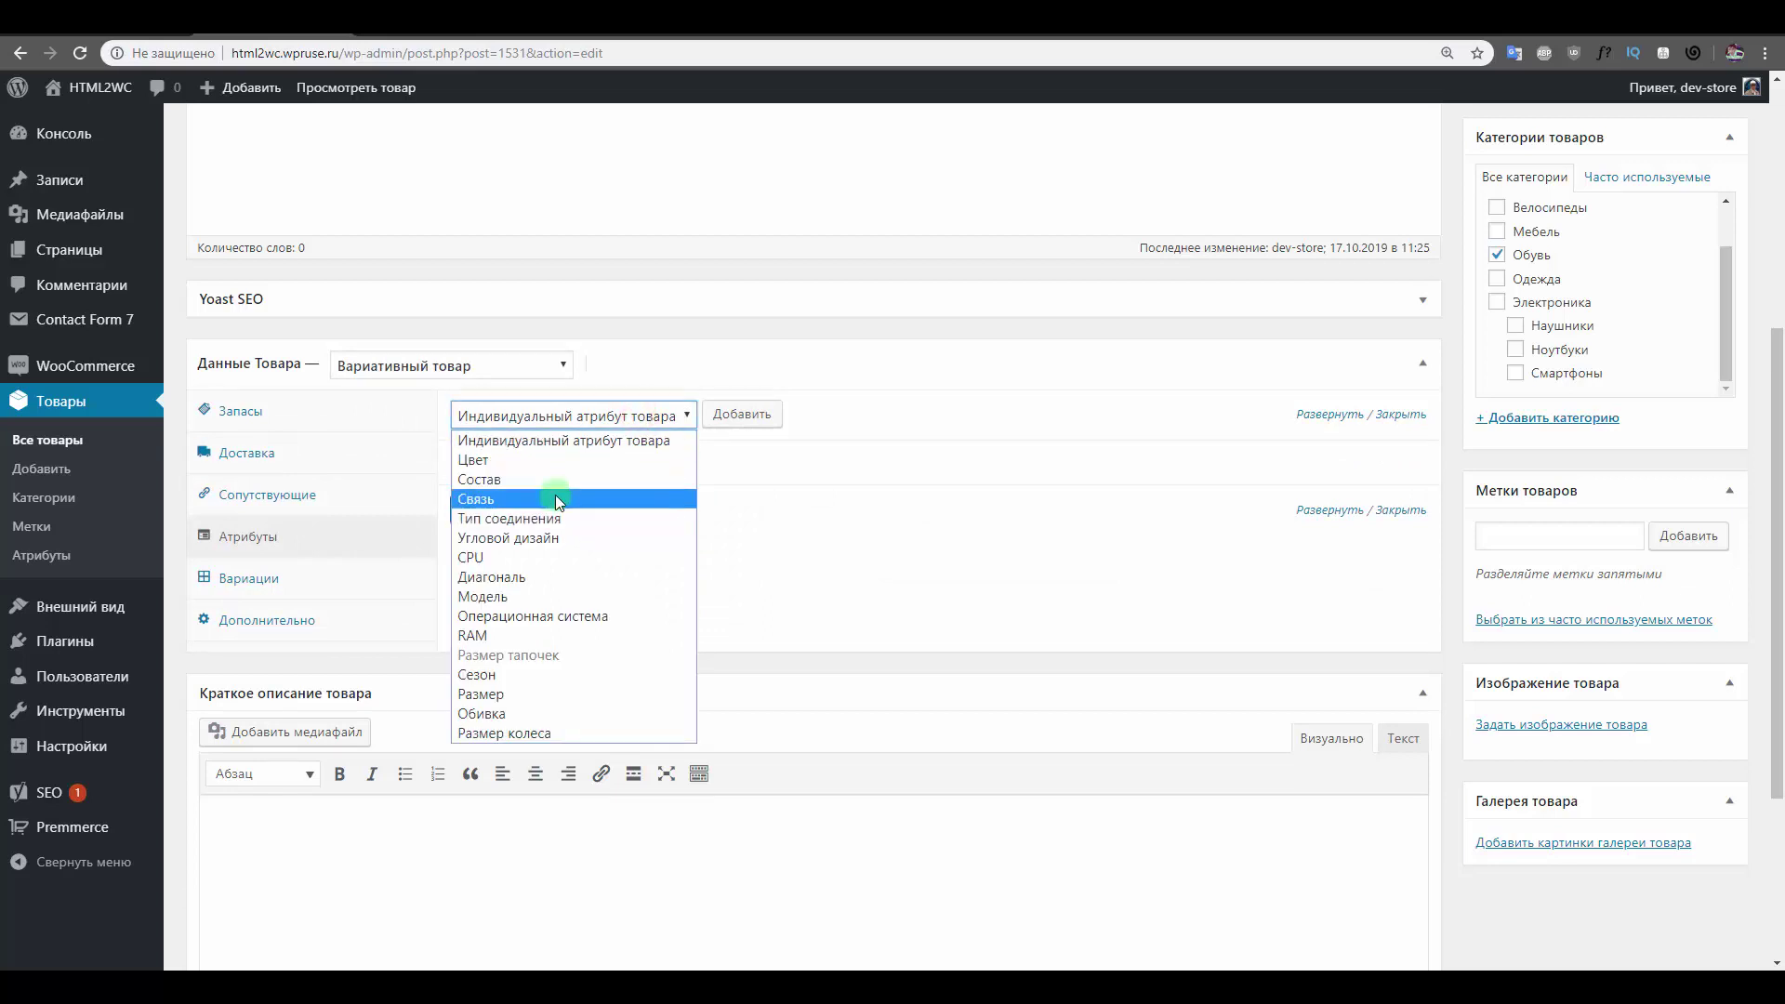
{"action": "left_click", "coordinate": [538, 460]}
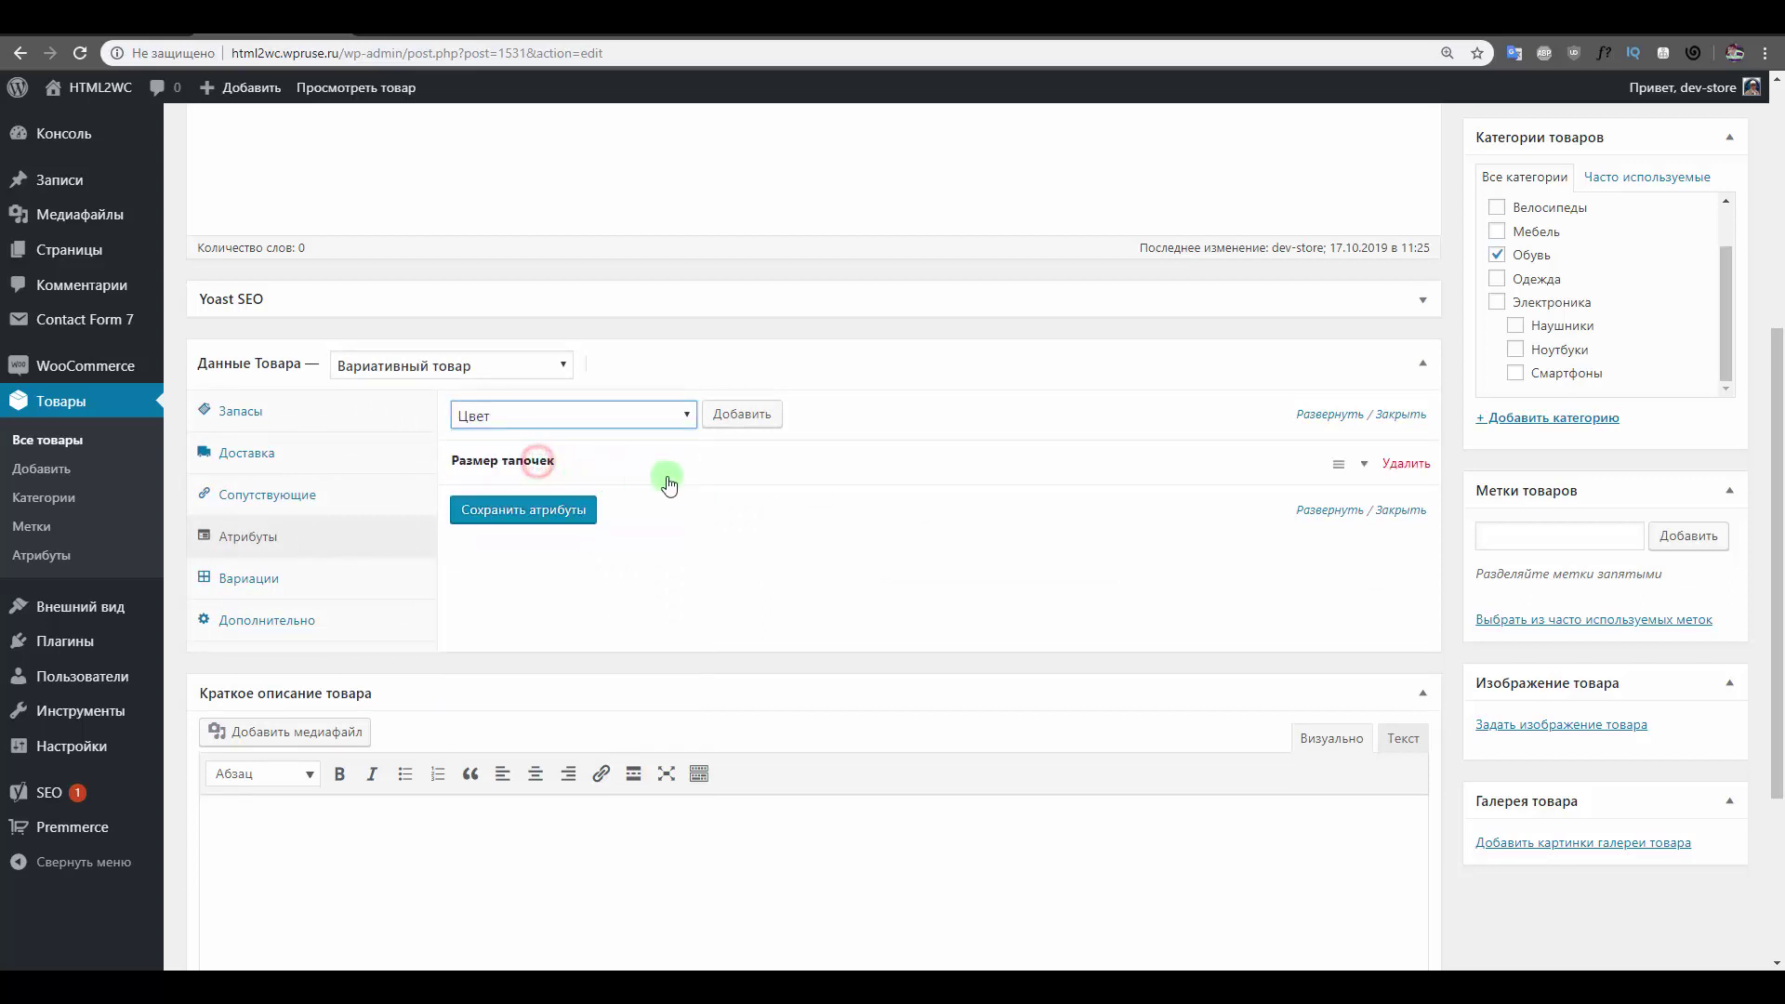
{"action": "left_click", "coordinate": [751, 418]}
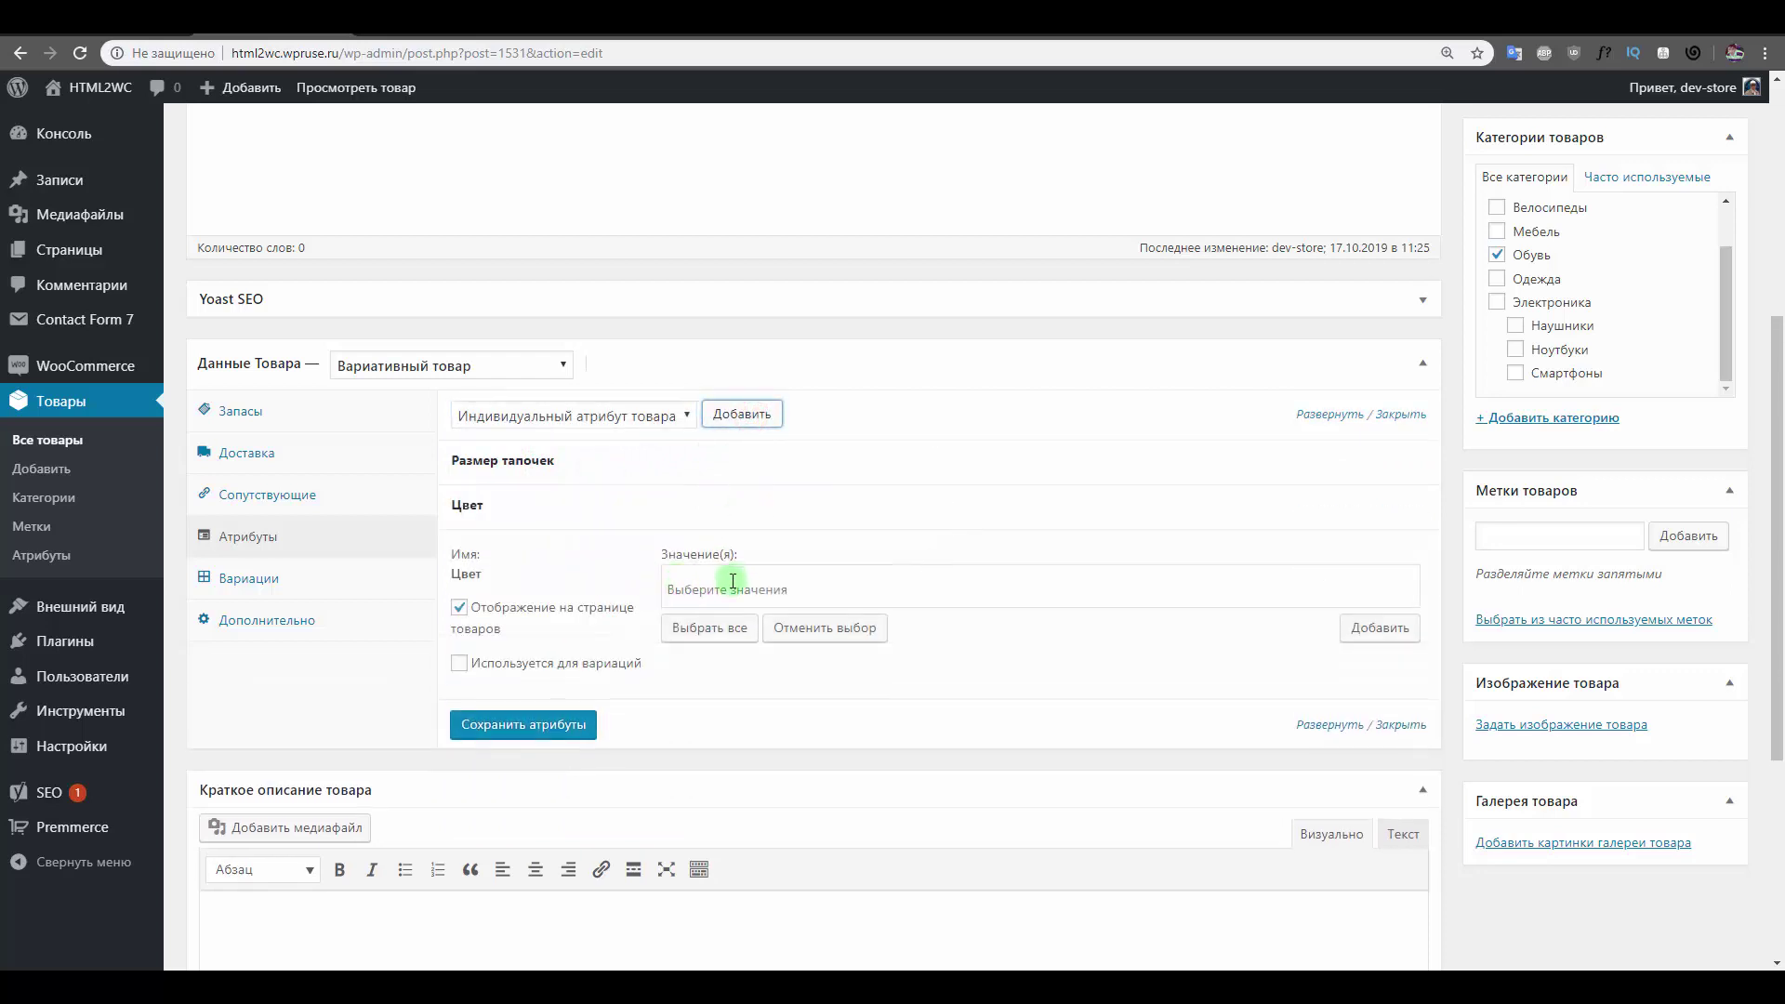
{"action": "left_click", "coordinate": [732, 630]}
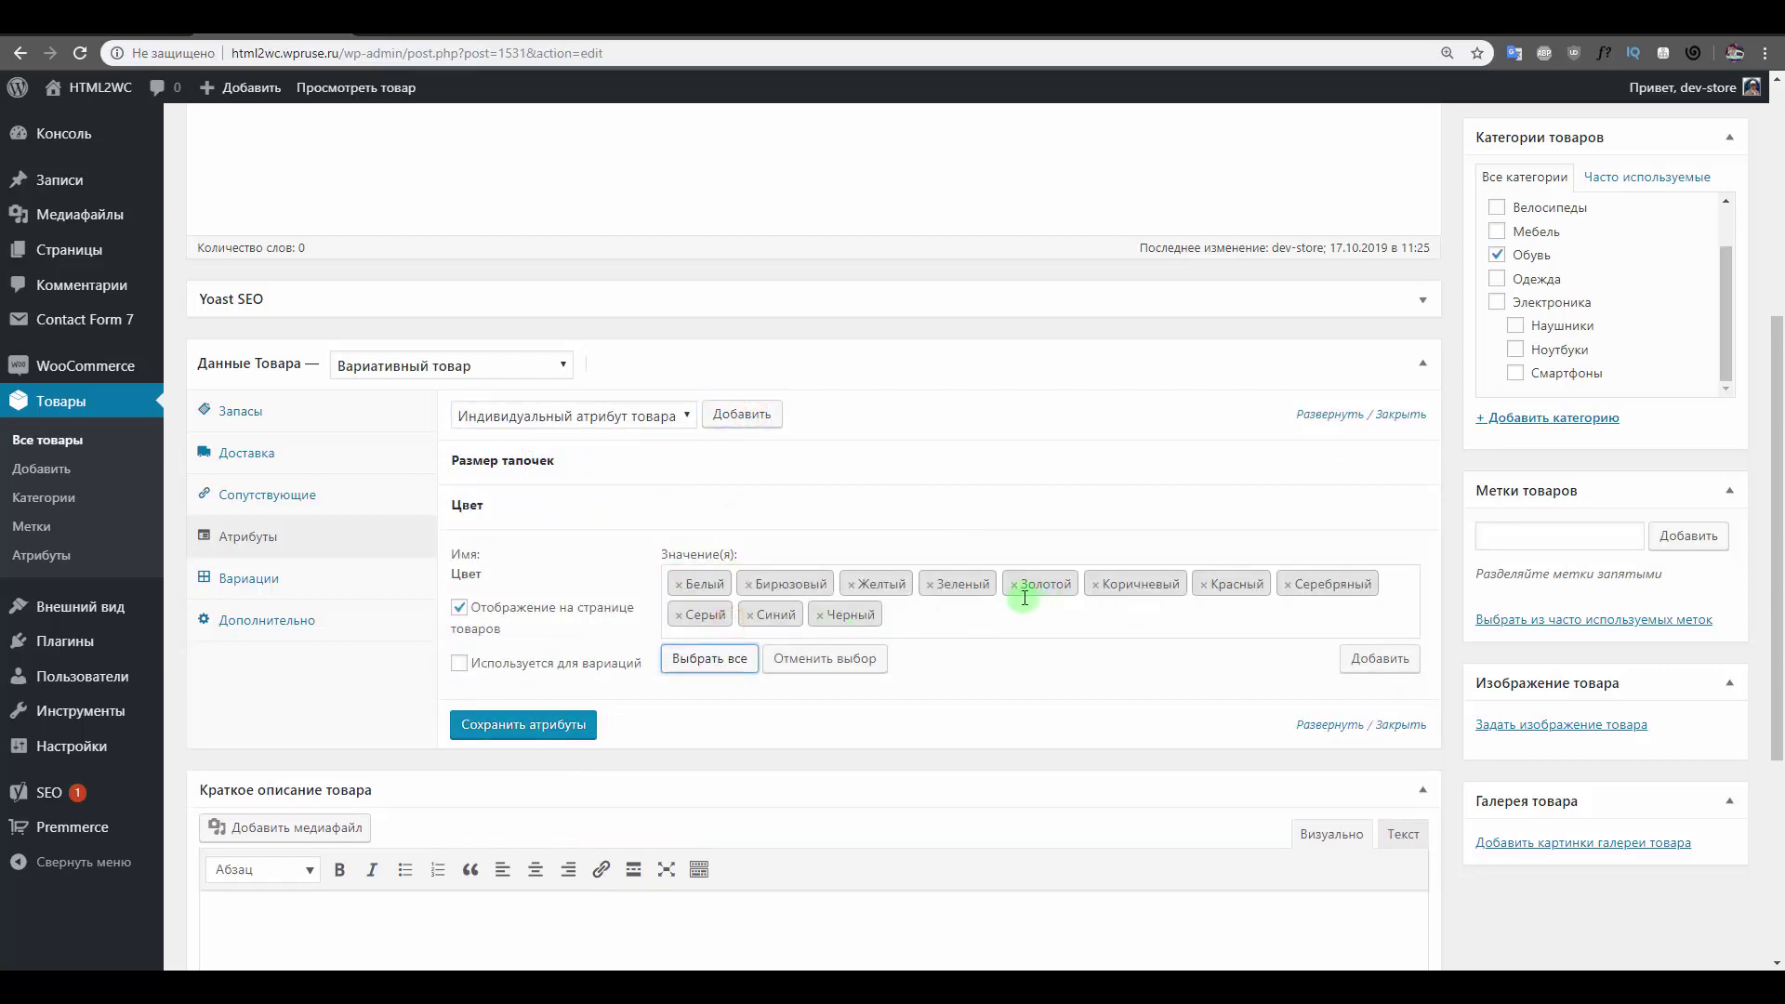
{"action": "left_click", "coordinate": [820, 615]}
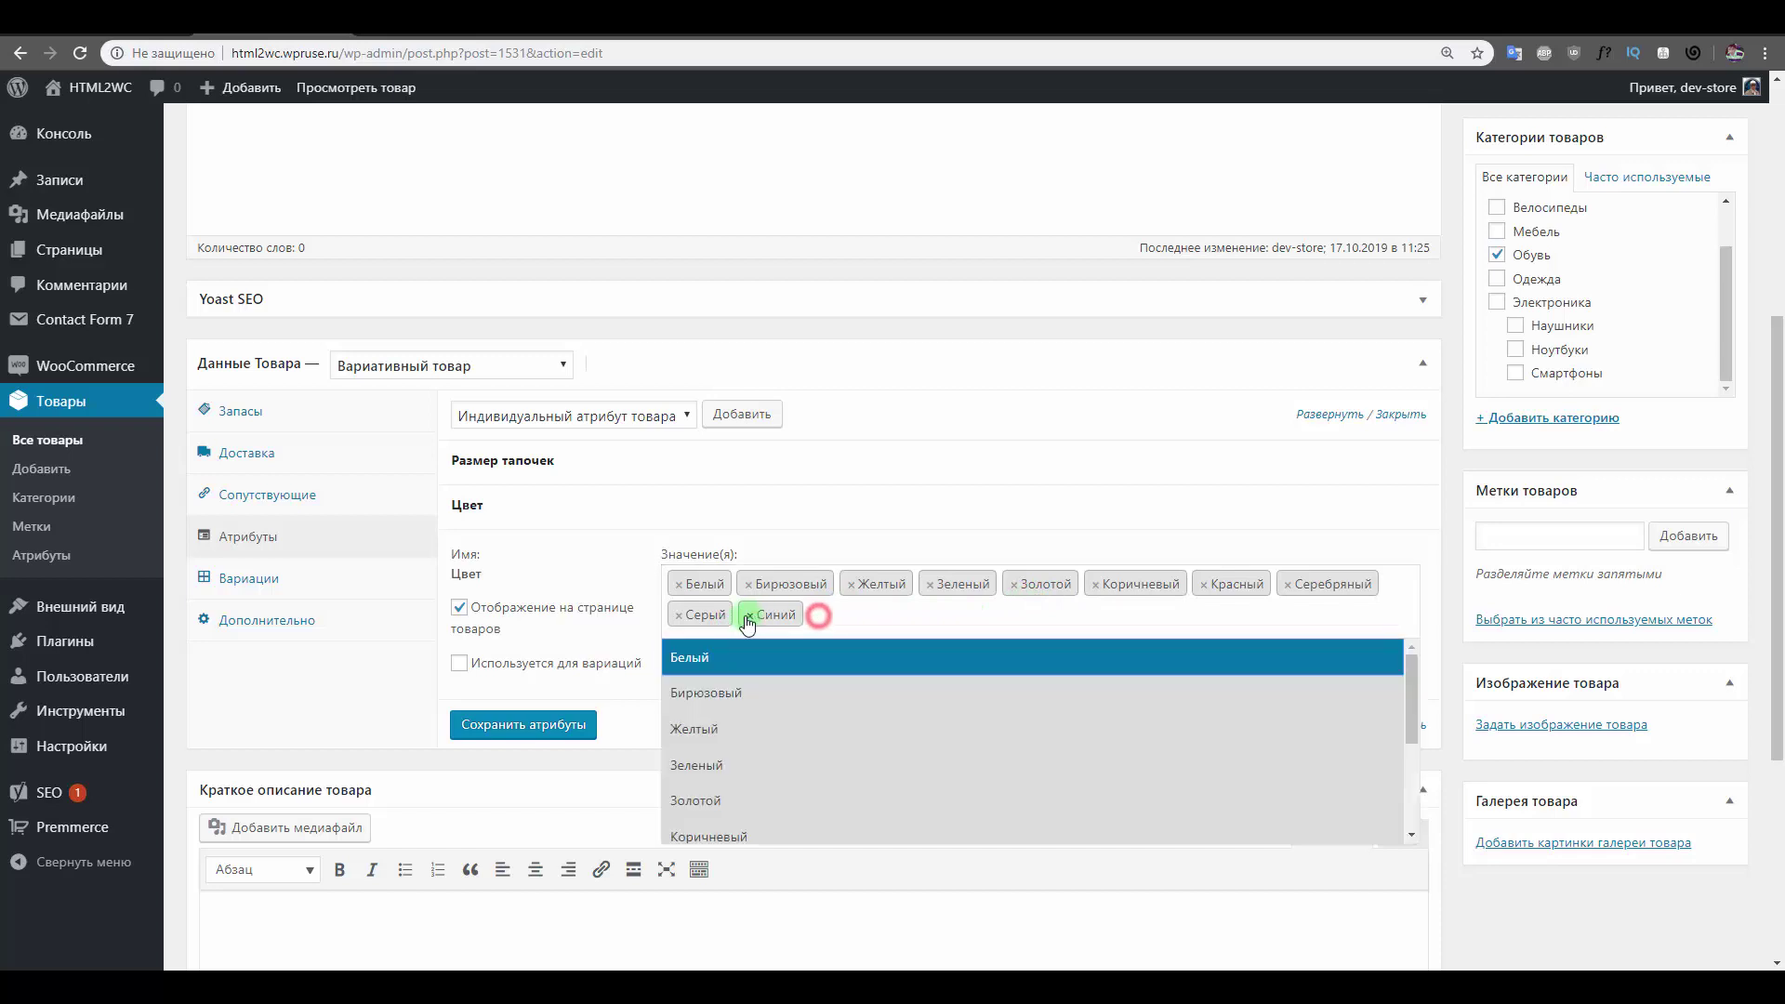
{"action": "left_click", "coordinate": [750, 614]}
{"action": "left_click", "coordinate": [676, 615]}
{"action": "key", "text": "BackSpace"}
{"action": "key", "text": "BackSpace"}
{"action": "key", "text": "BackSpace"}
{"action": "key", "text": "BackSpace"}
{"action": "key", "text": "BackSpace"}
{"action": "key", "text": "BackSpace"}
{"action": "key", "text": "BackSpace"}
{"action": "key", "text": "BackSpace"}
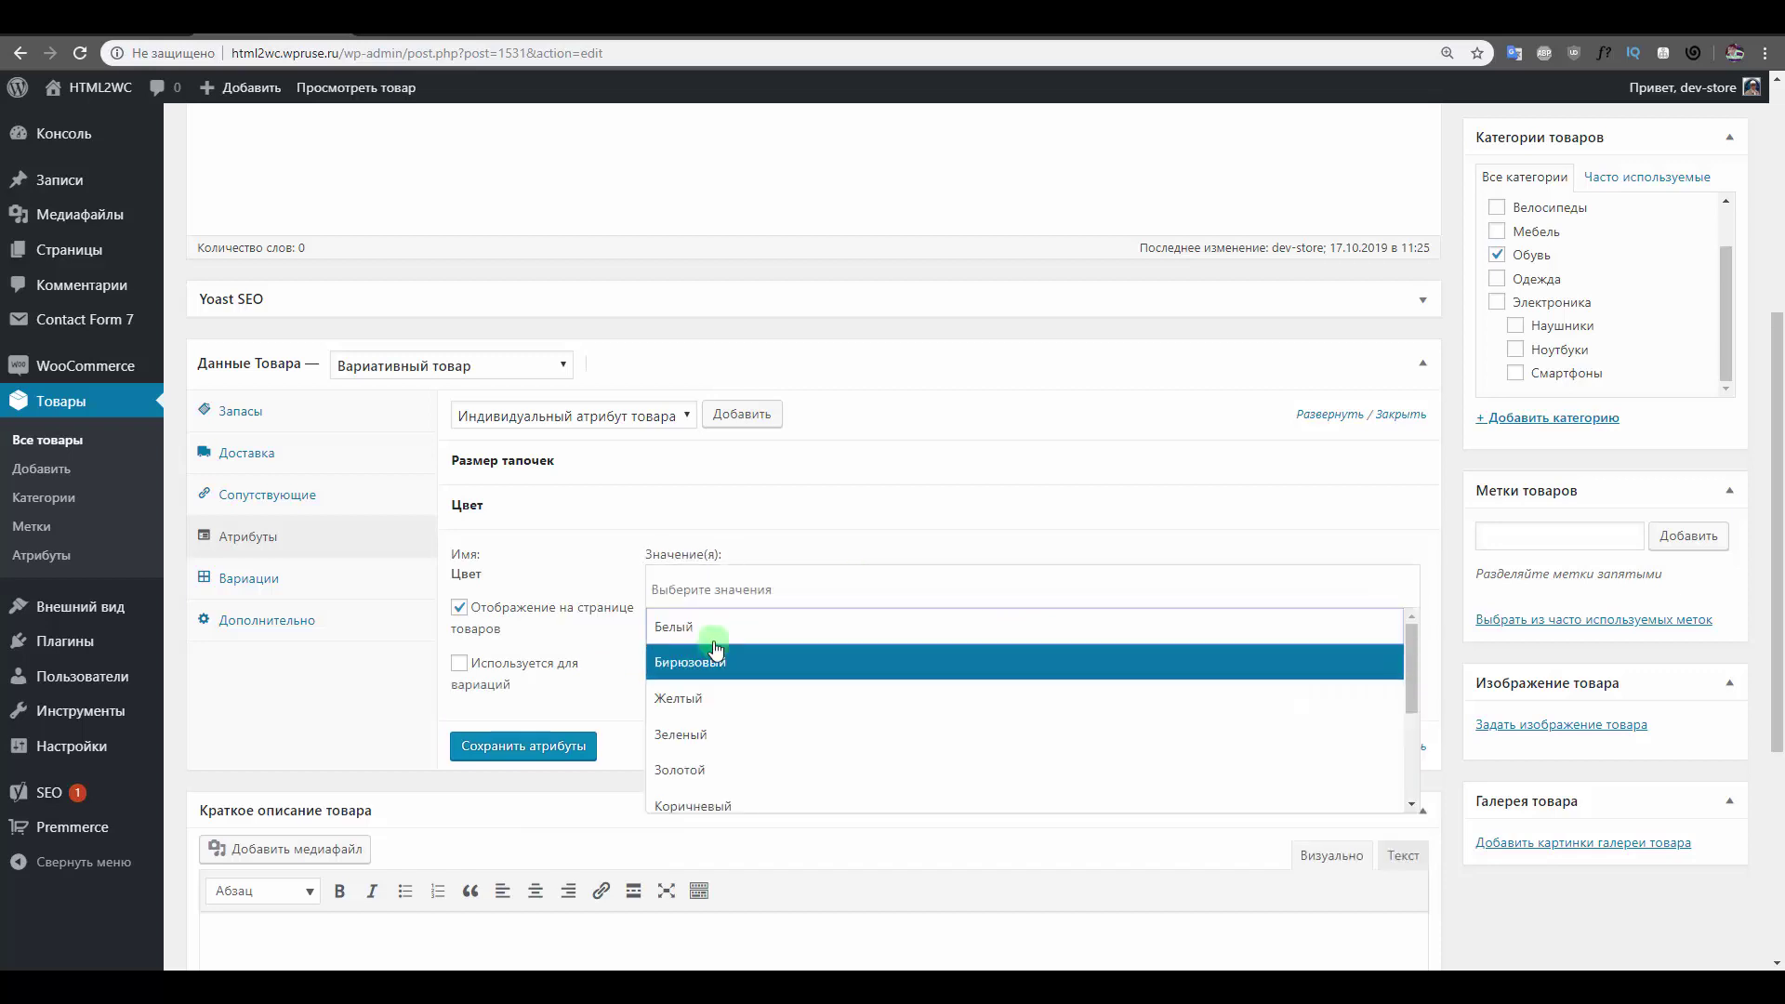
Give Цвет the values Белый and Желтый, enable it for variations, and save the attributes.
{"action": "left_click", "coordinate": [713, 640]}
{"action": "left_click", "coordinate": [817, 589]}
{"action": "left_click", "coordinate": [736, 702]}
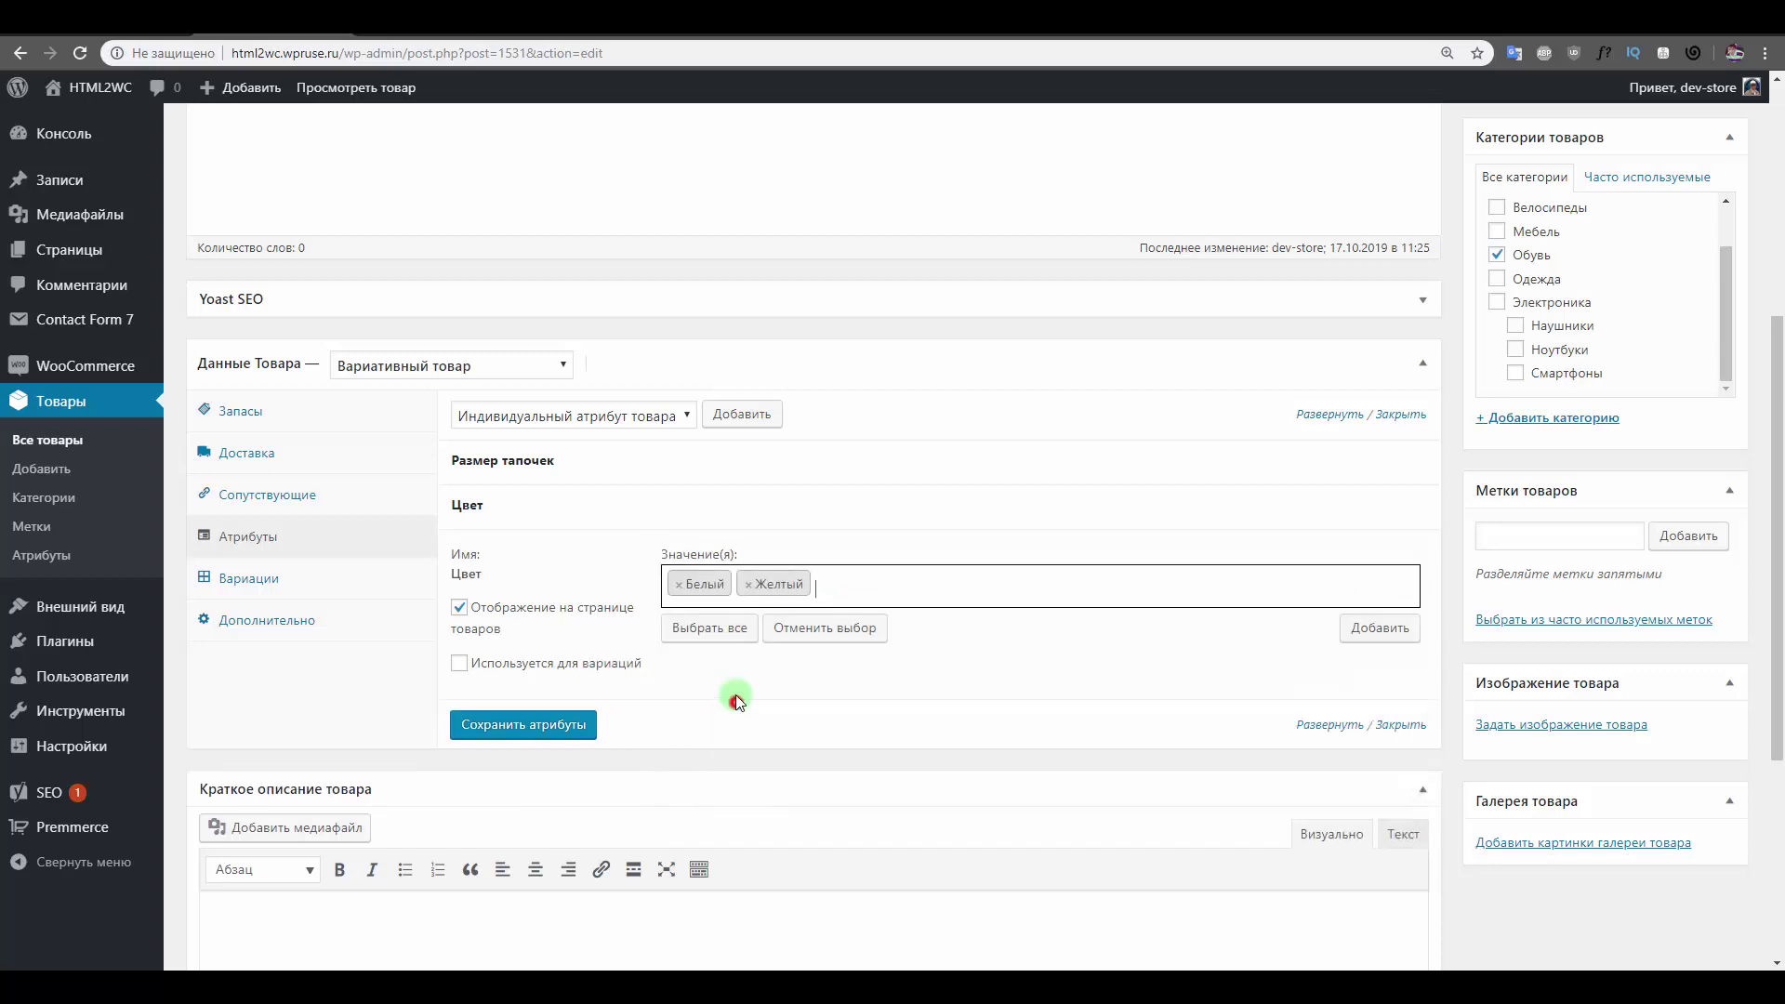
{"action": "left_click", "coordinate": [586, 666]}
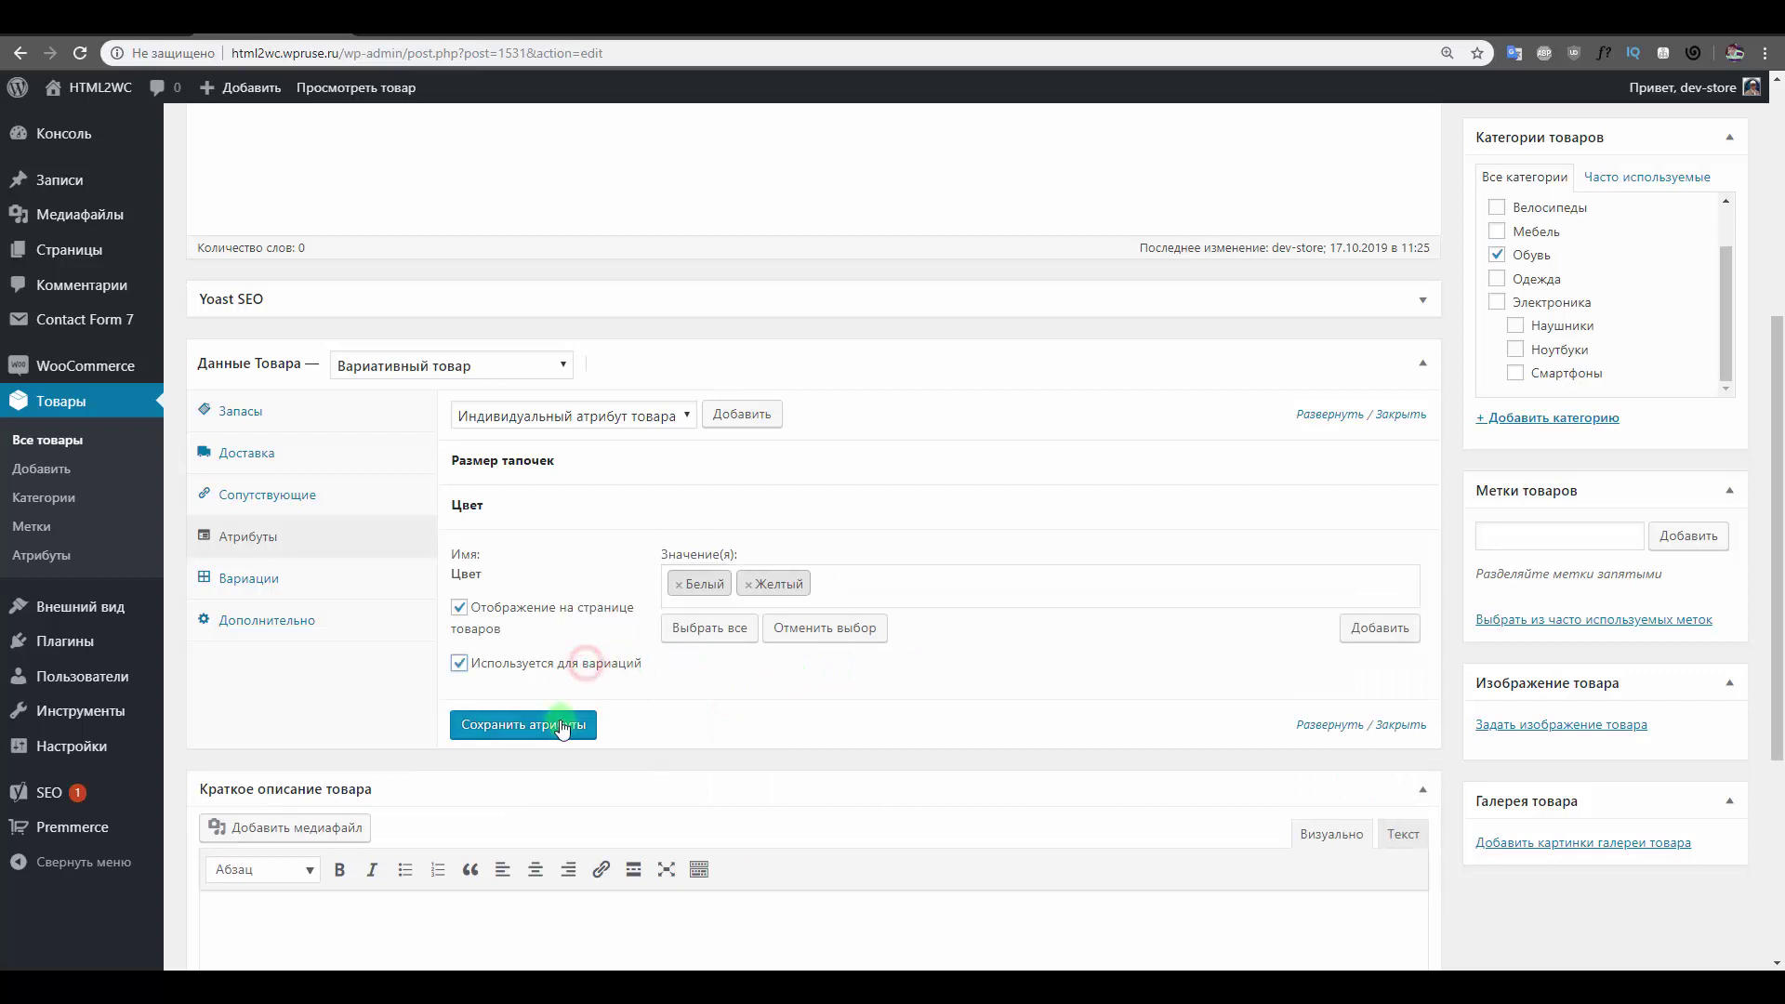
{"action": "left_click", "coordinate": [560, 721]}
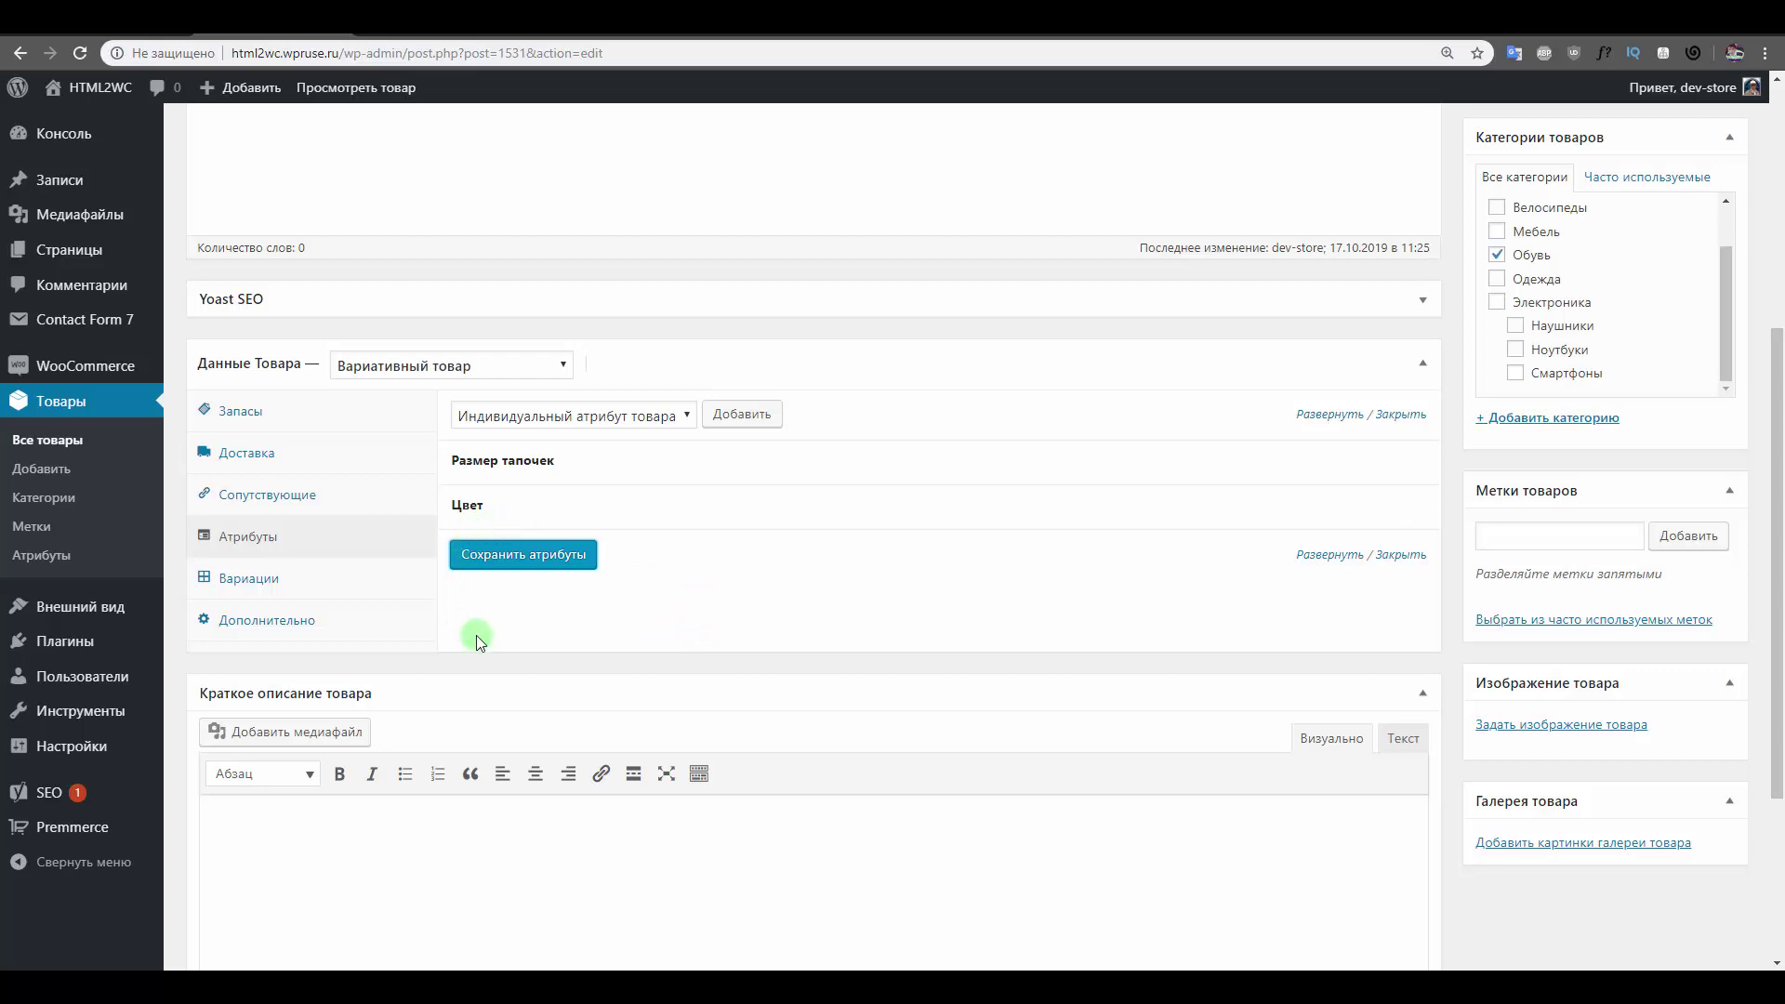
Save the product's attributes again and delete the old variations from its variation list.
{"action": "left_click", "coordinate": [535, 558]}
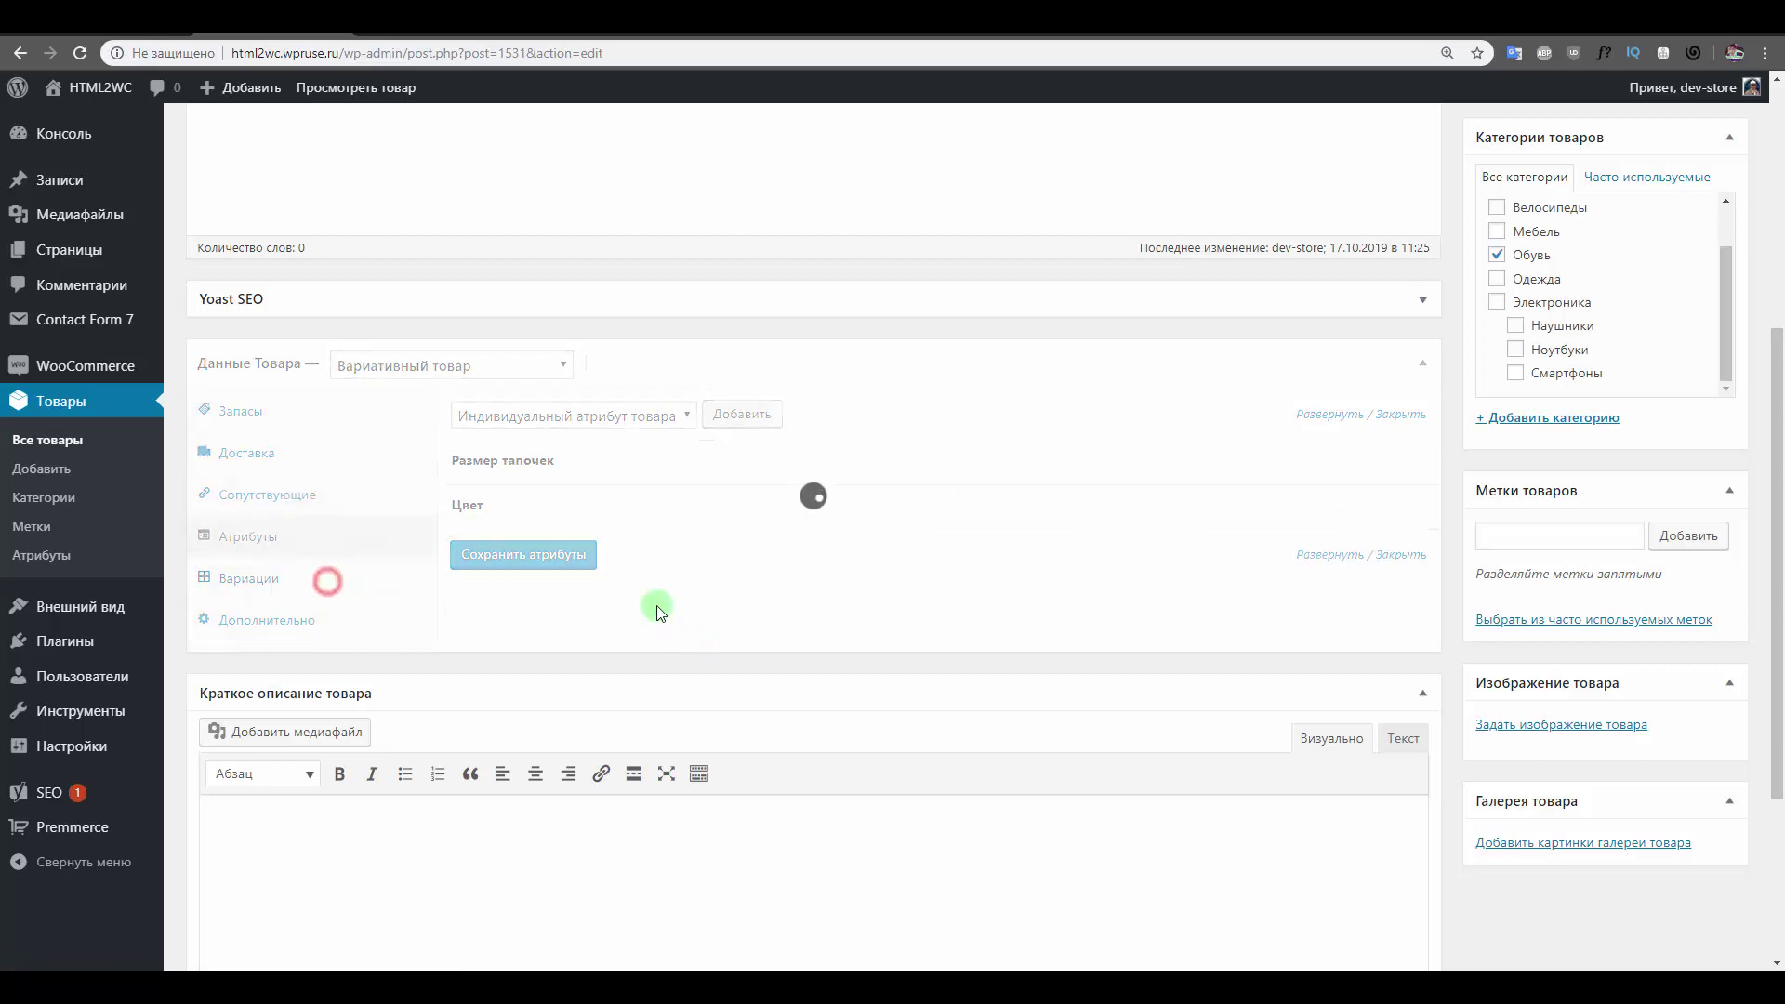
{"action": "left_click", "coordinate": [353, 578]}
{"action": "left_click", "coordinate": [1401, 556]}
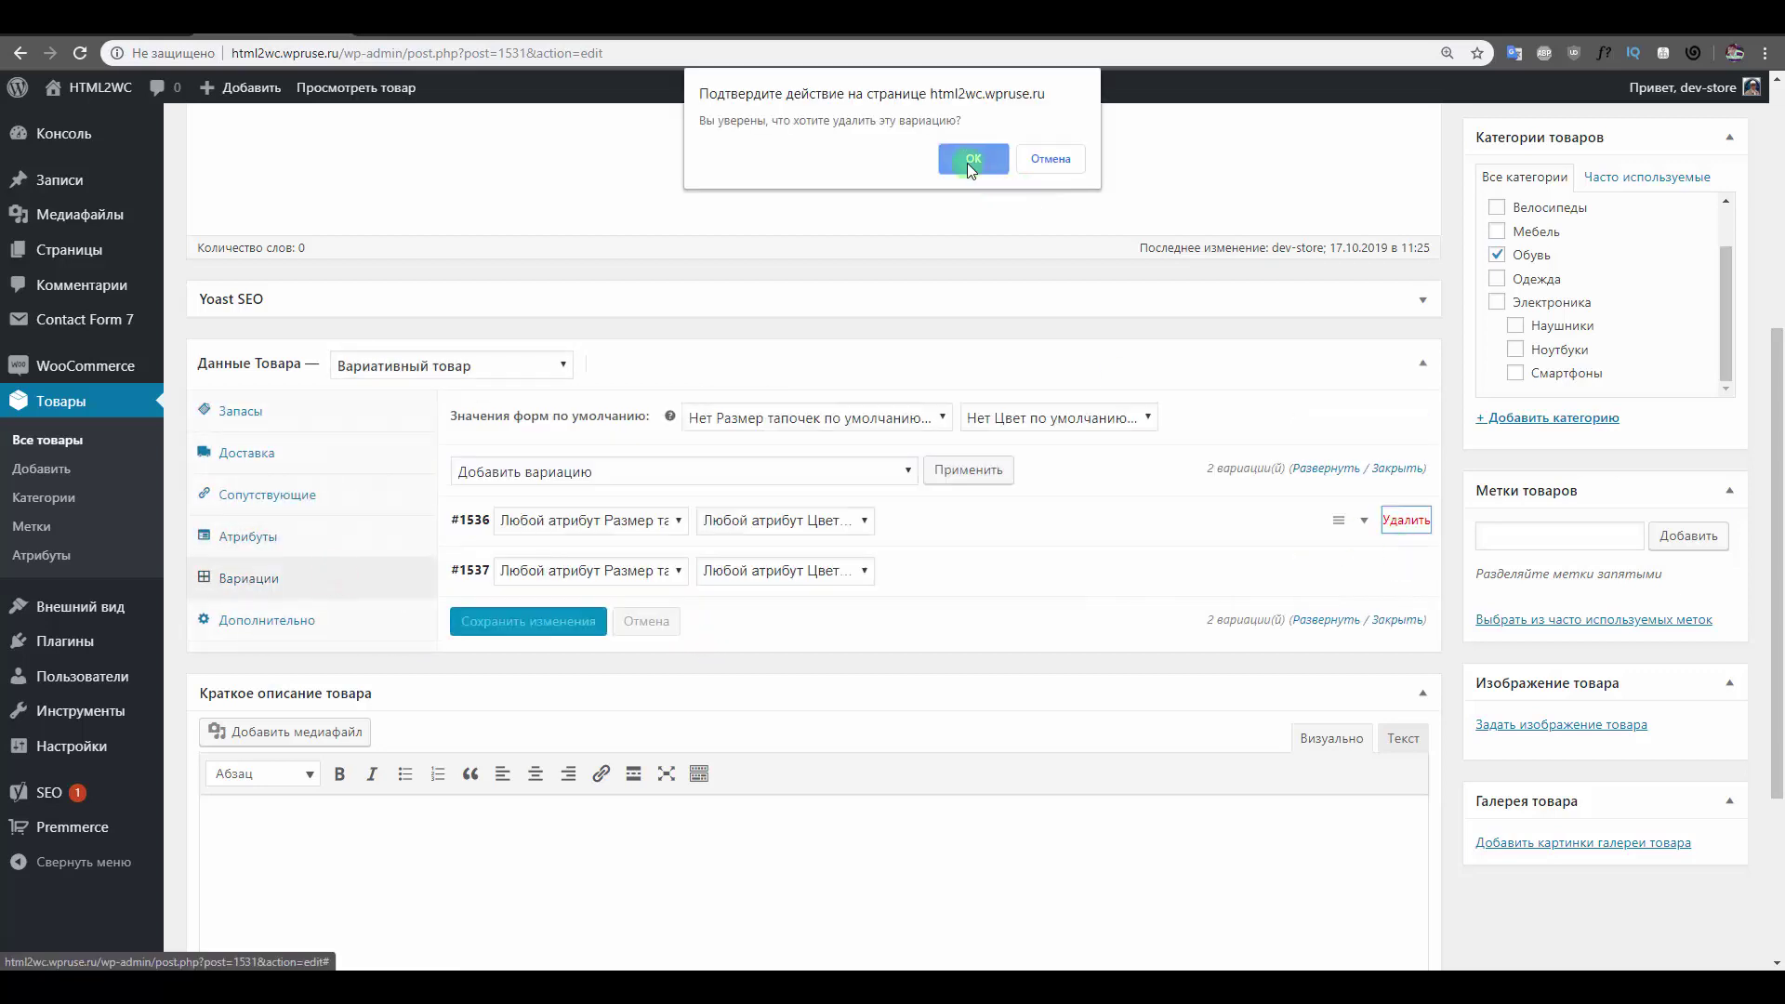
{"action": "left_click", "coordinate": [968, 157]}
Generate variations from all attributes with the Создать вариации из всех атрибутов action.
{"action": "left_click", "coordinate": [684, 416]}
{"action": "left_click", "coordinate": [623, 461]}
{"action": "left_click", "coordinate": [963, 415]}
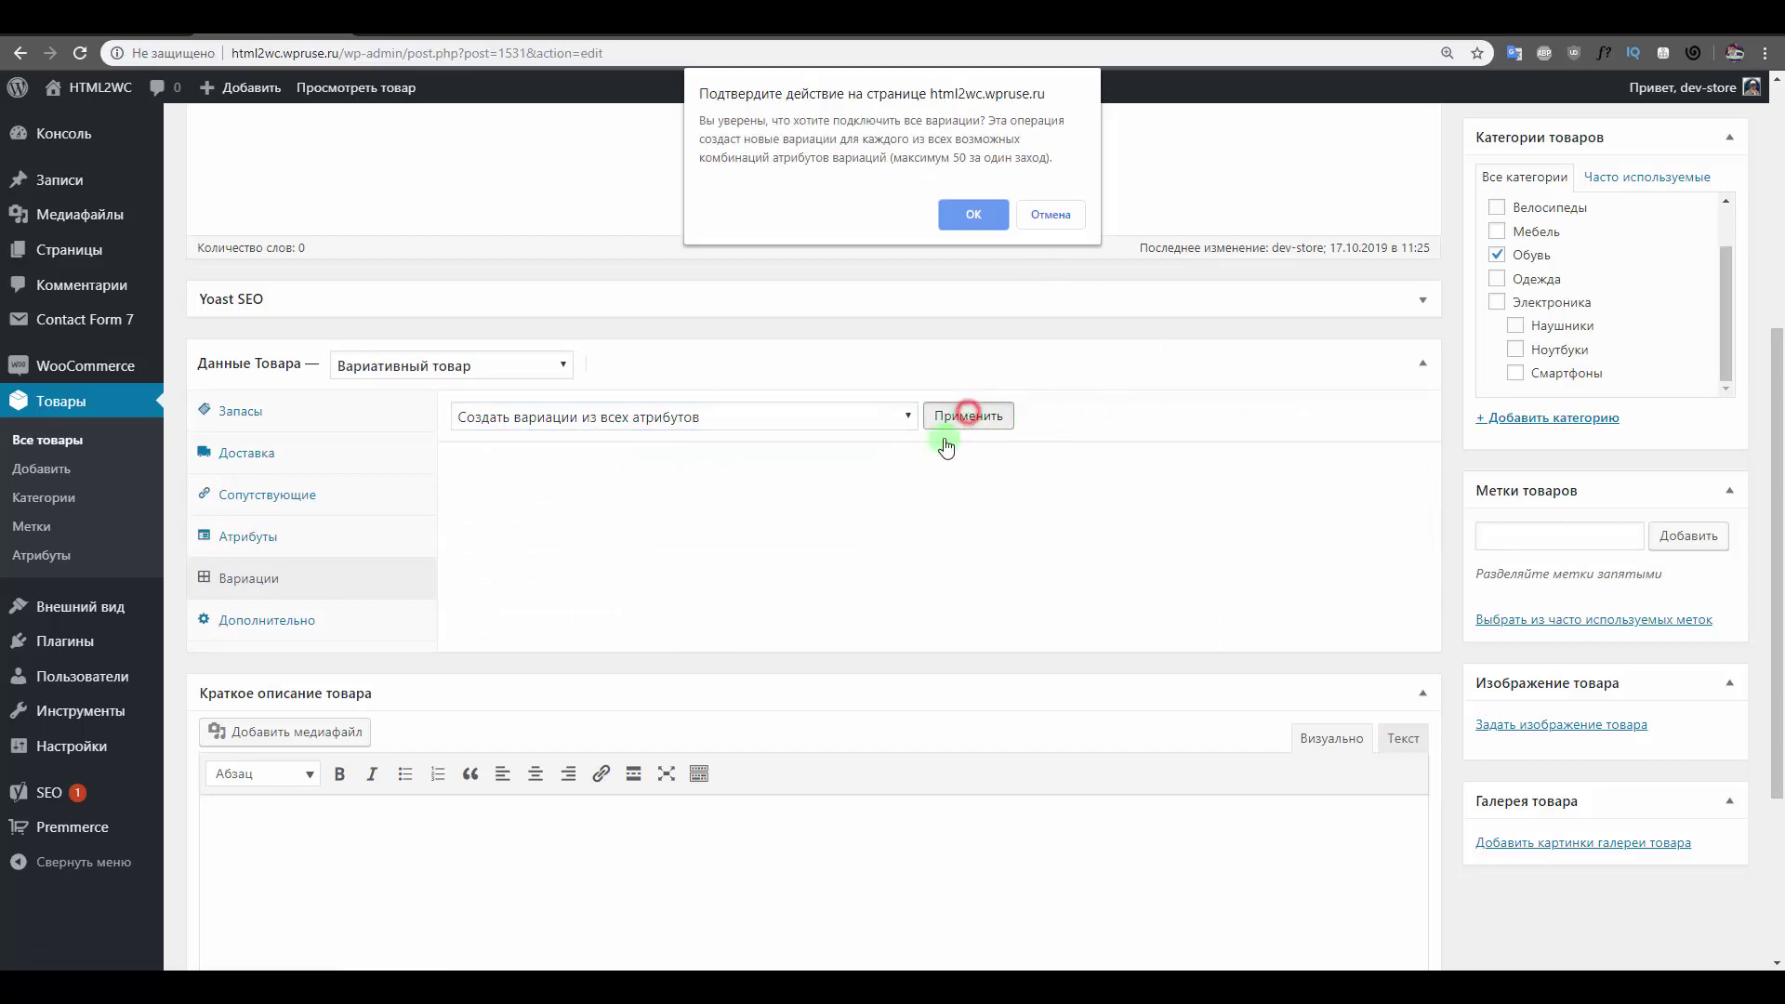
{"action": "left_click", "coordinate": [988, 210]}
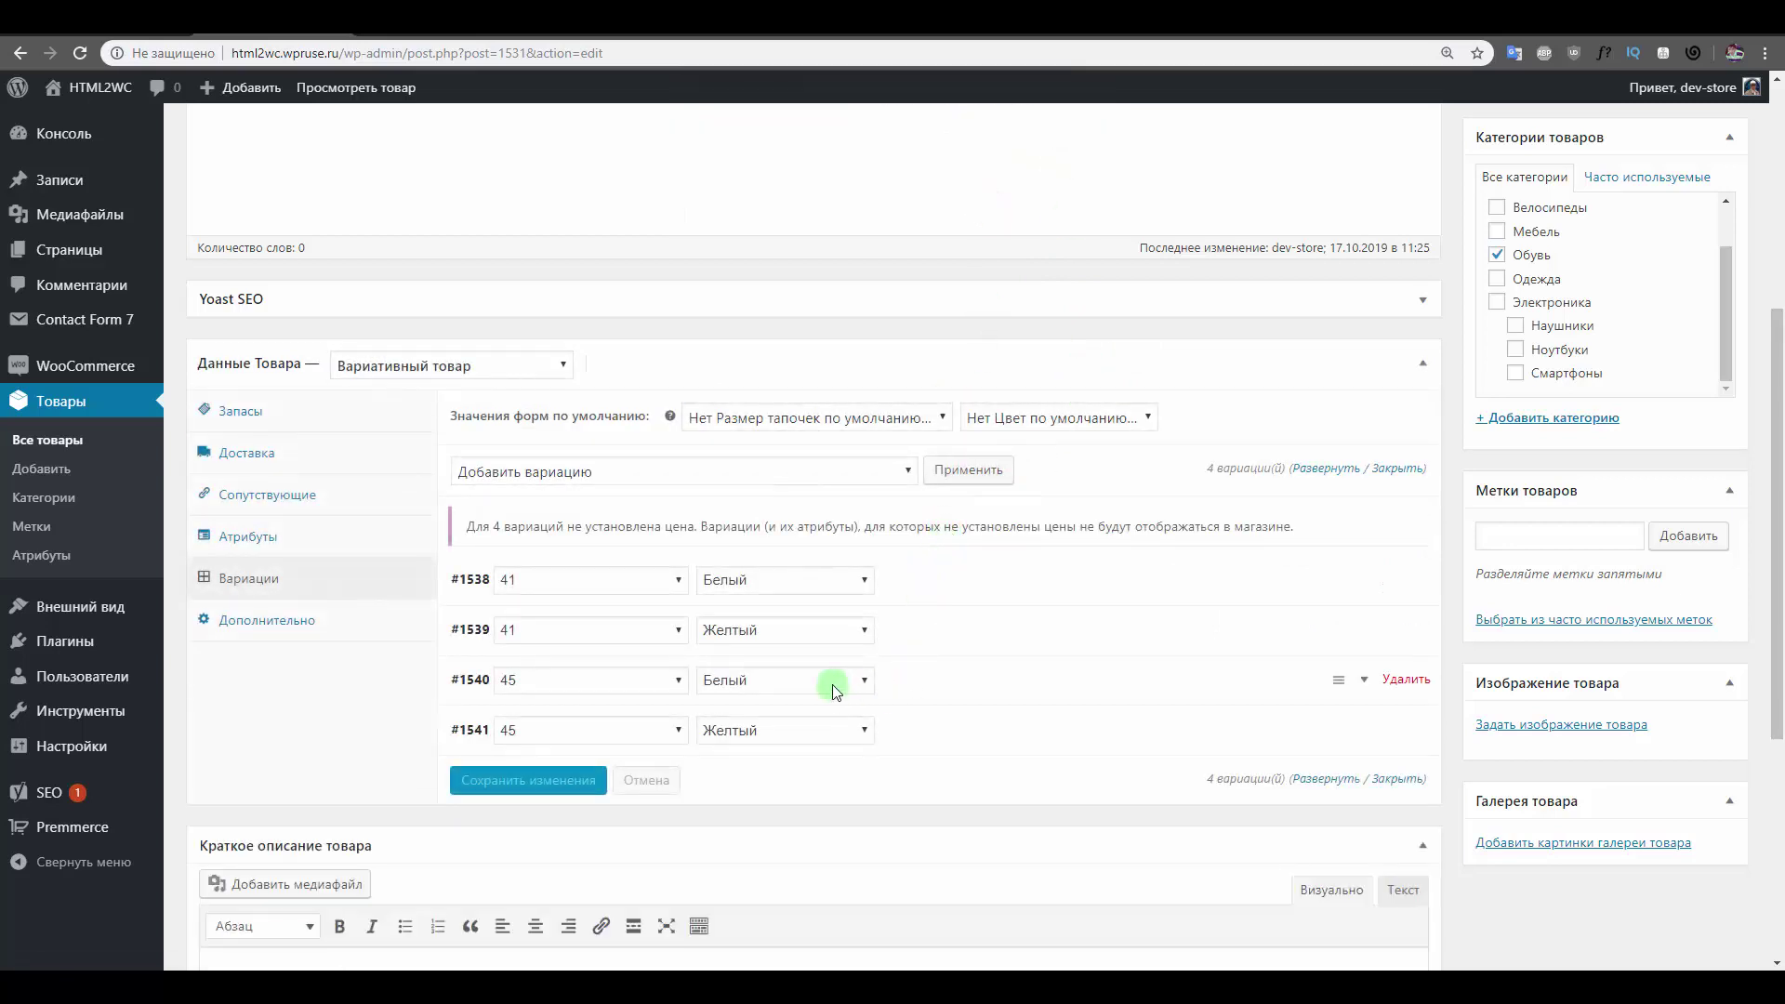
Choose the bulk Задать базовую цену action for the variations and switch to the Тапочки store page.
{"action": "left_click", "coordinate": [852, 472]}
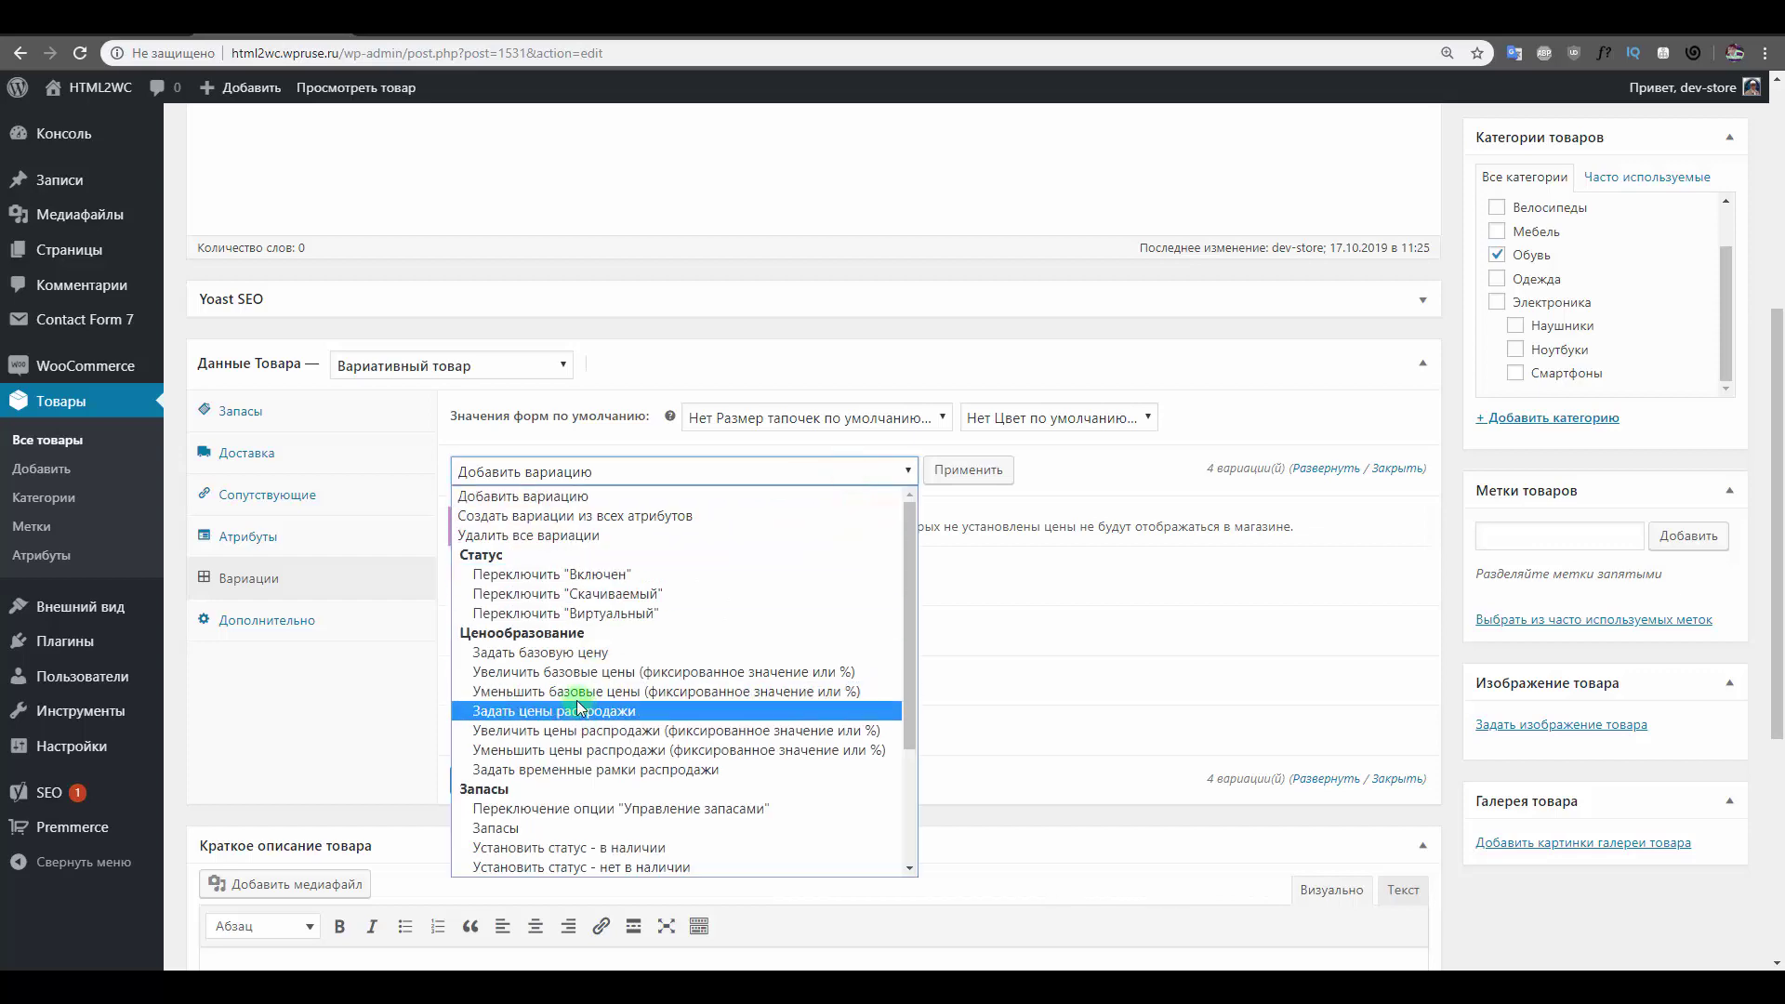
{"action": "left_click", "coordinate": [572, 653]}
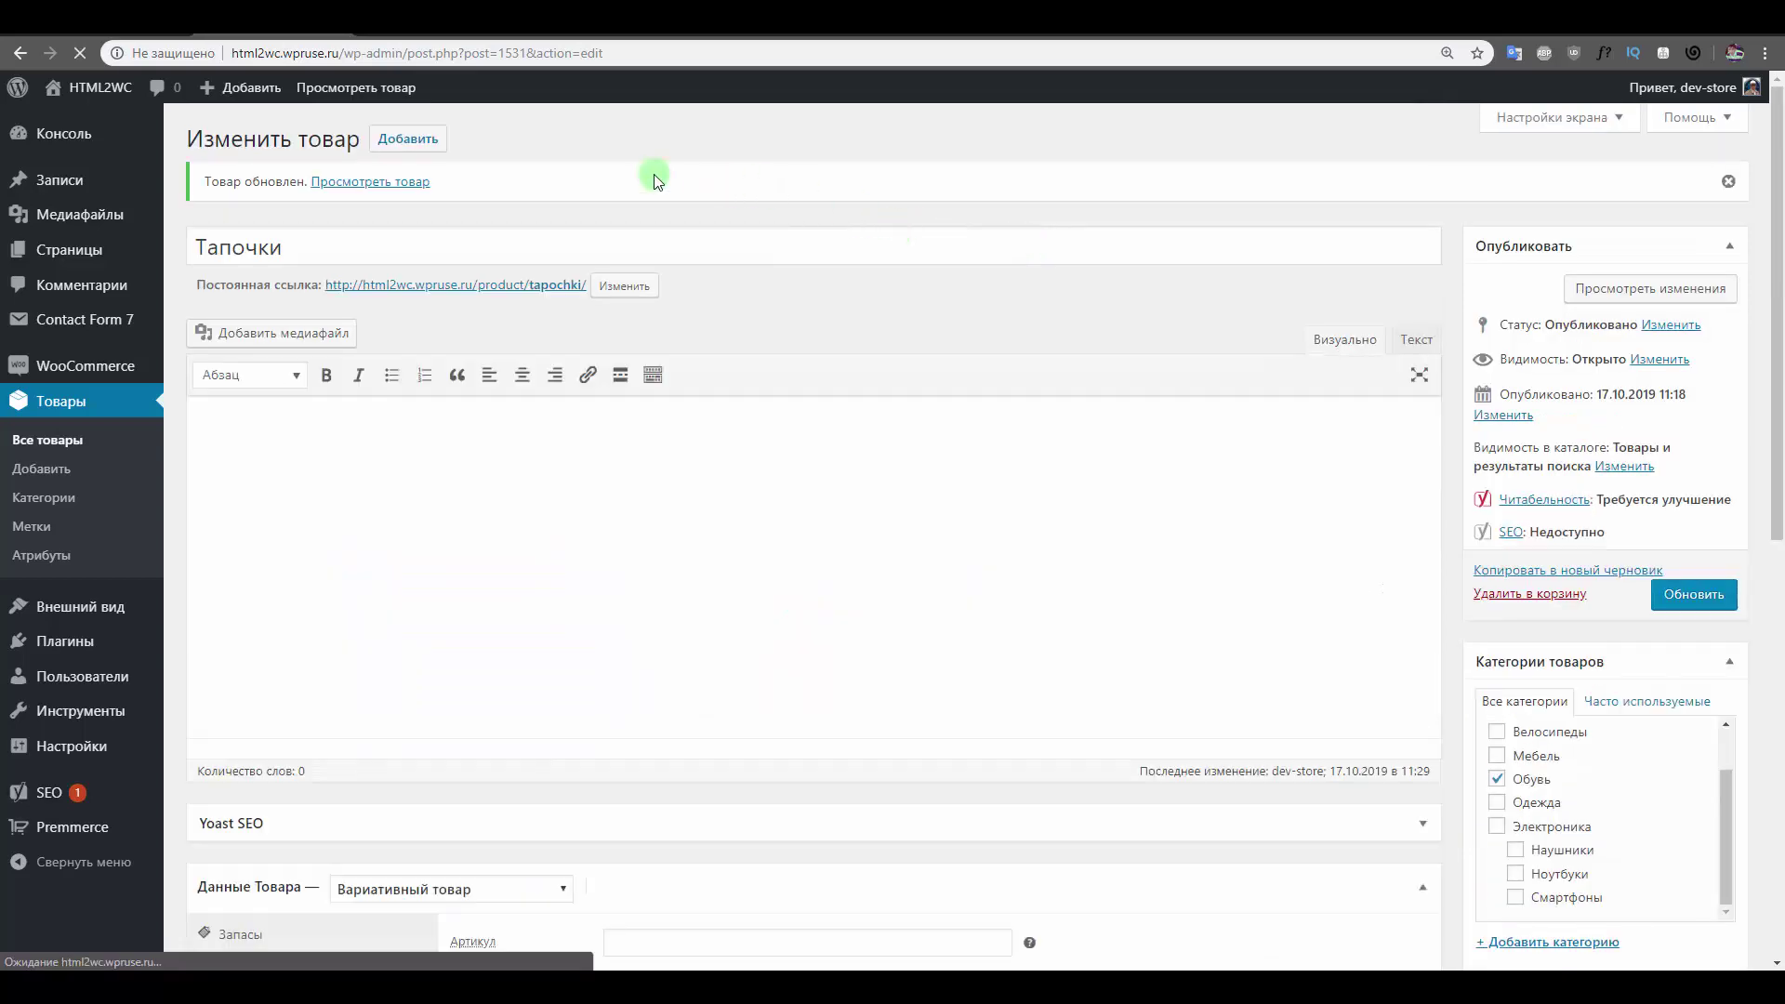
{"action": "left_click", "coordinate": [430, 32]}
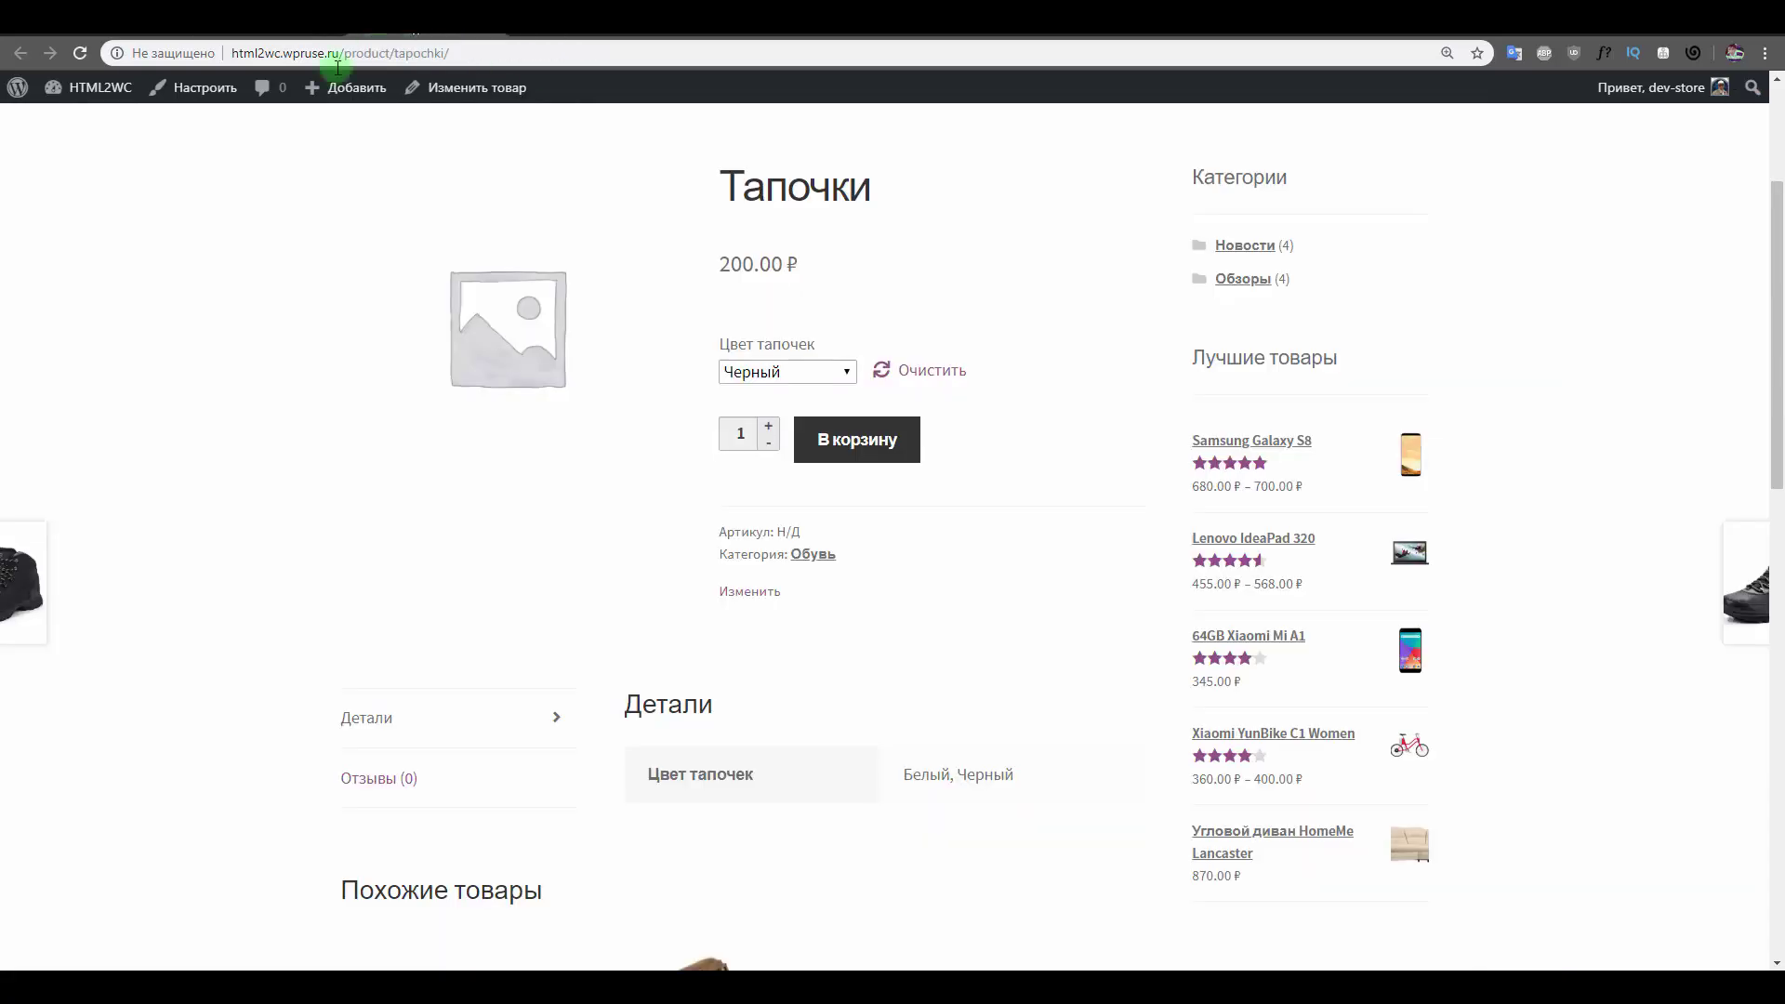
Check the price of the size 41, Желтый variation on the Тапочки store page.
{"action": "left_click", "coordinate": [823, 380]}
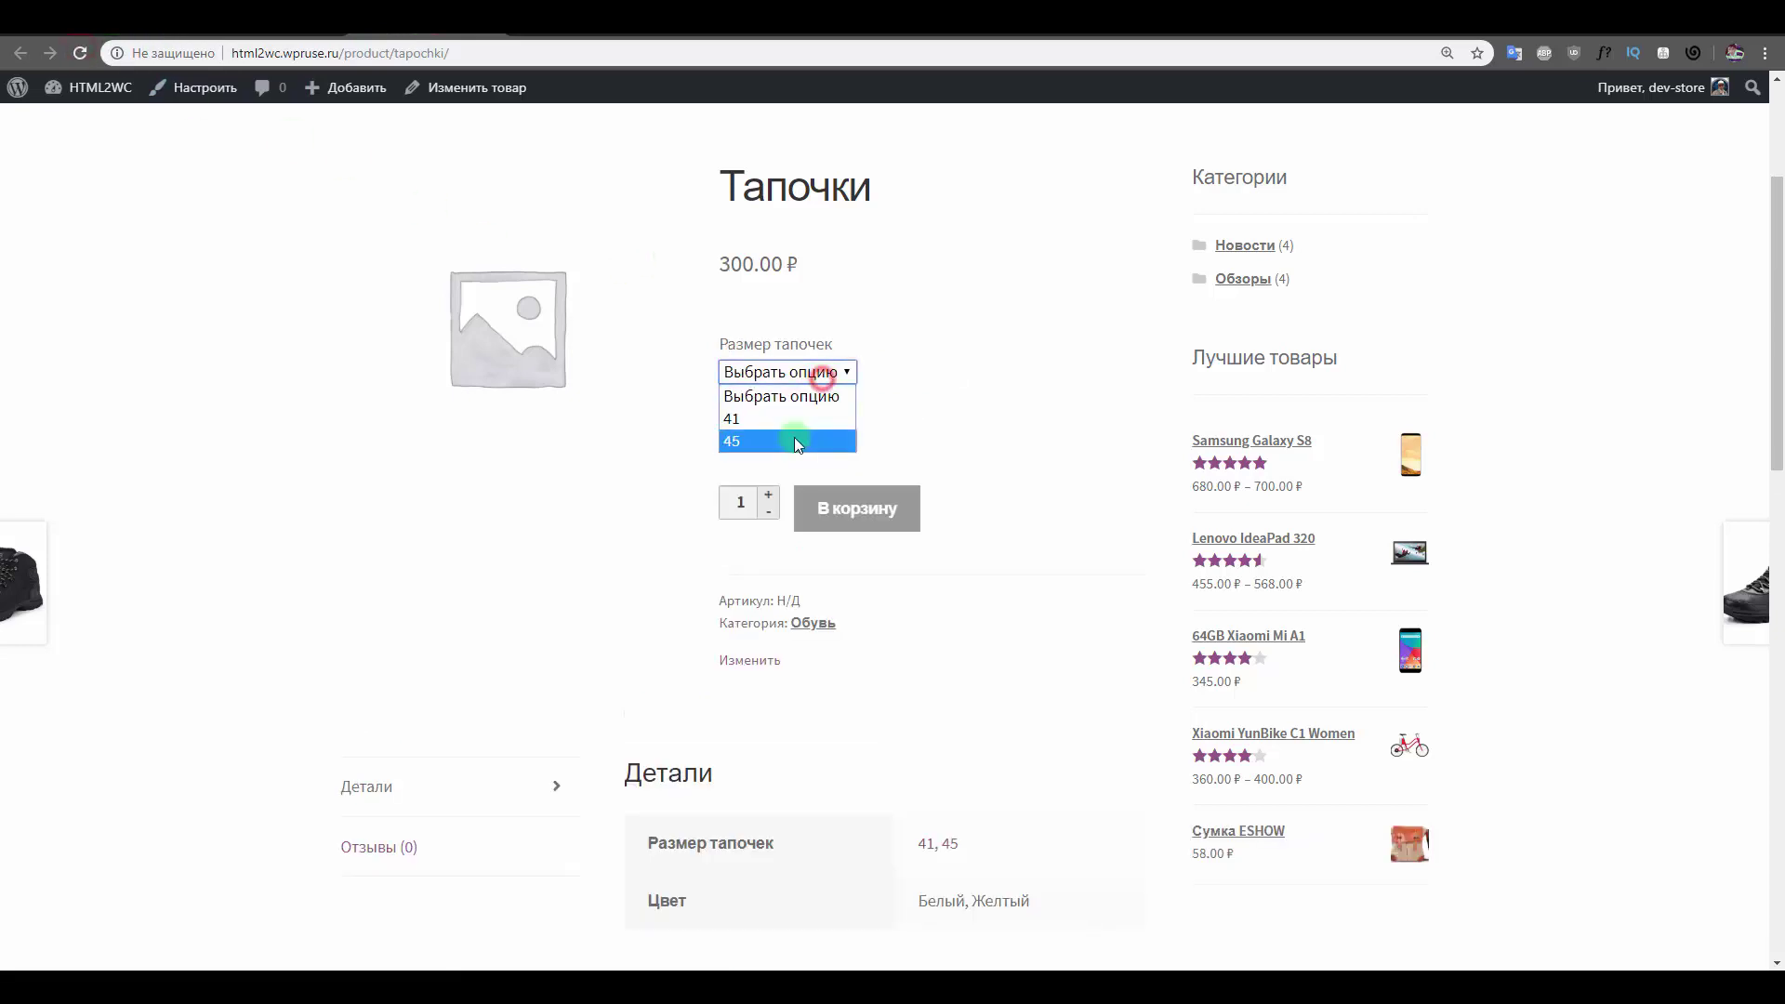
{"action": "left_click", "coordinate": [793, 417]}
{"action": "left_click", "coordinate": [790, 439]}
{"action": "left_click", "coordinate": [770, 509]}
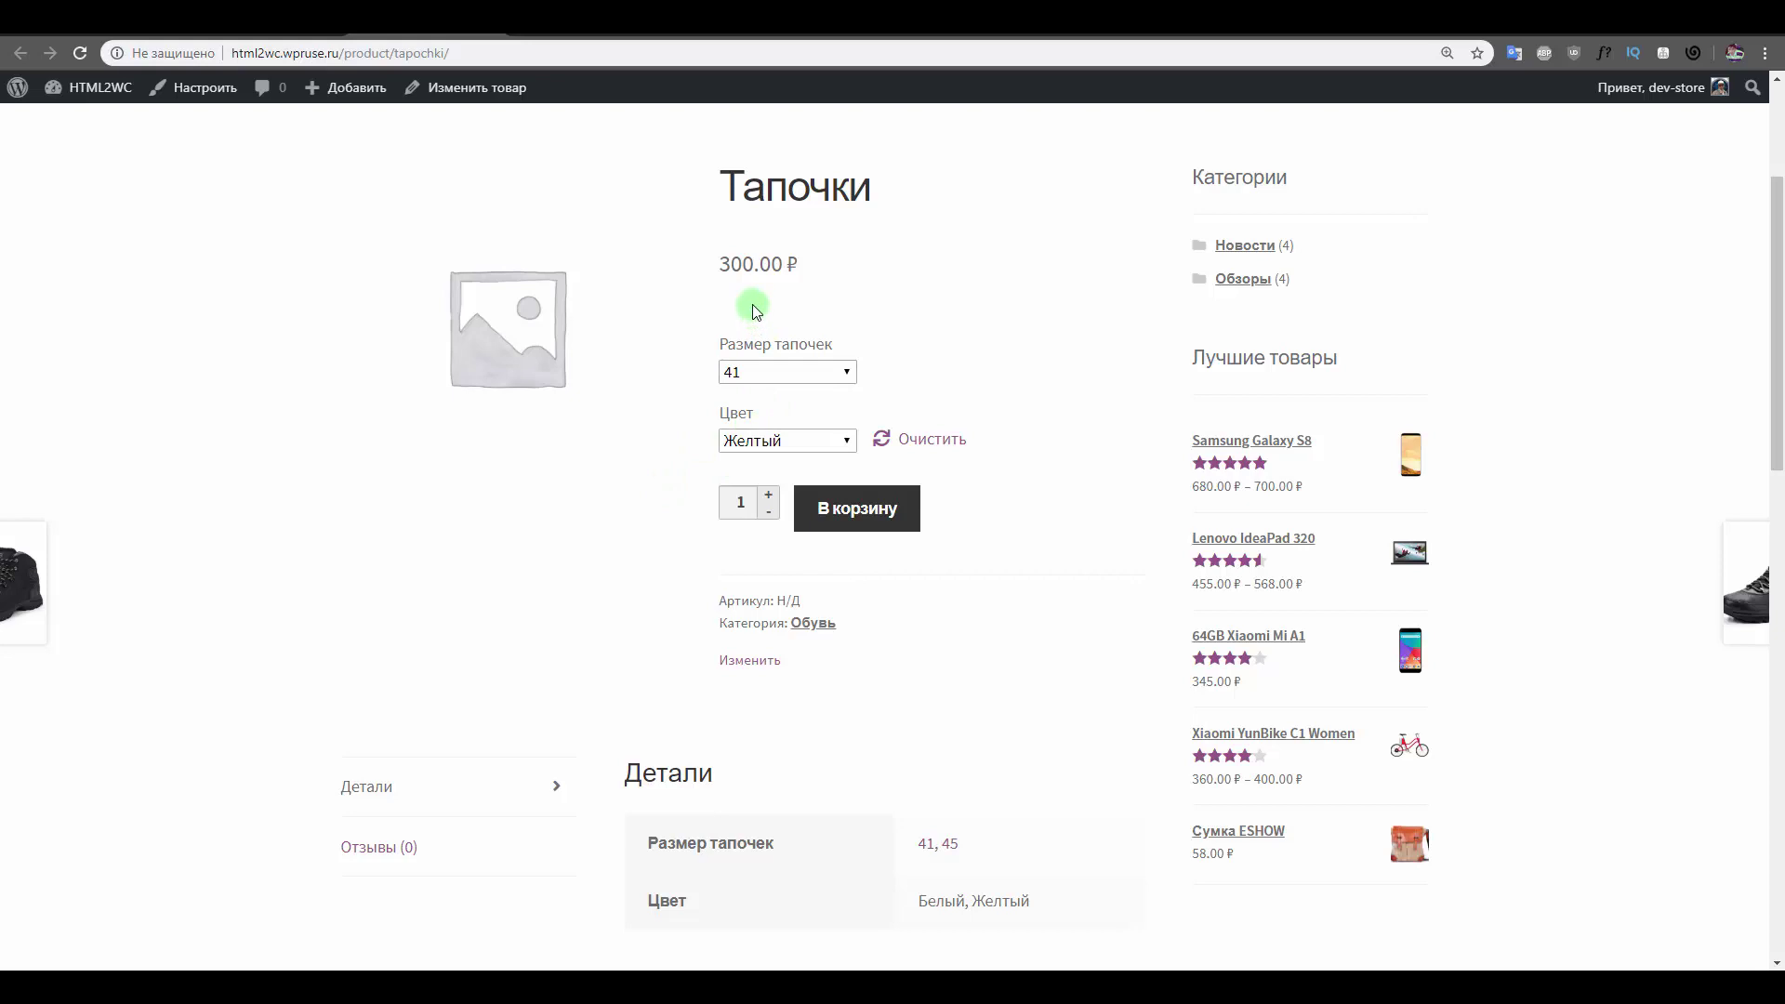
View the archive of products with Размер тапочек 41 from the product's details and return to the Тапочки page.
{"action": "scroll", "coordinate": [791, 391], "scroll_direction": "down", "scroll_amount": 2}
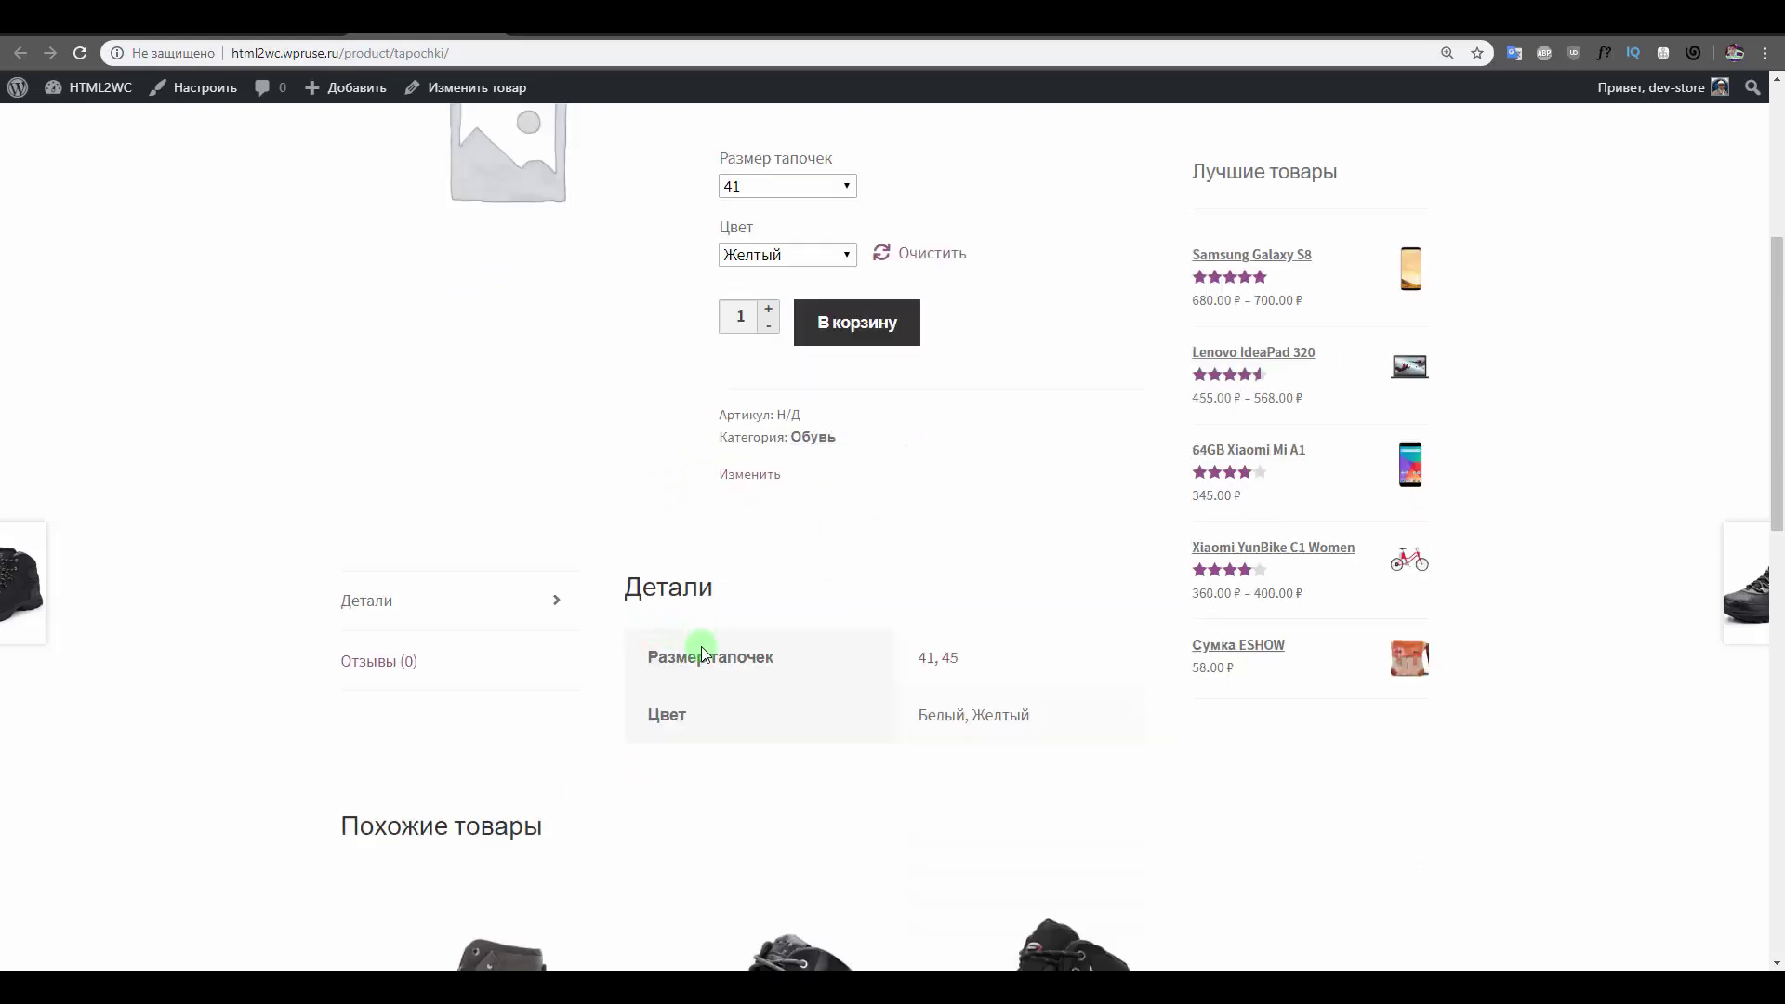
{"action": "left_click", "coordinate": [933, 665]}
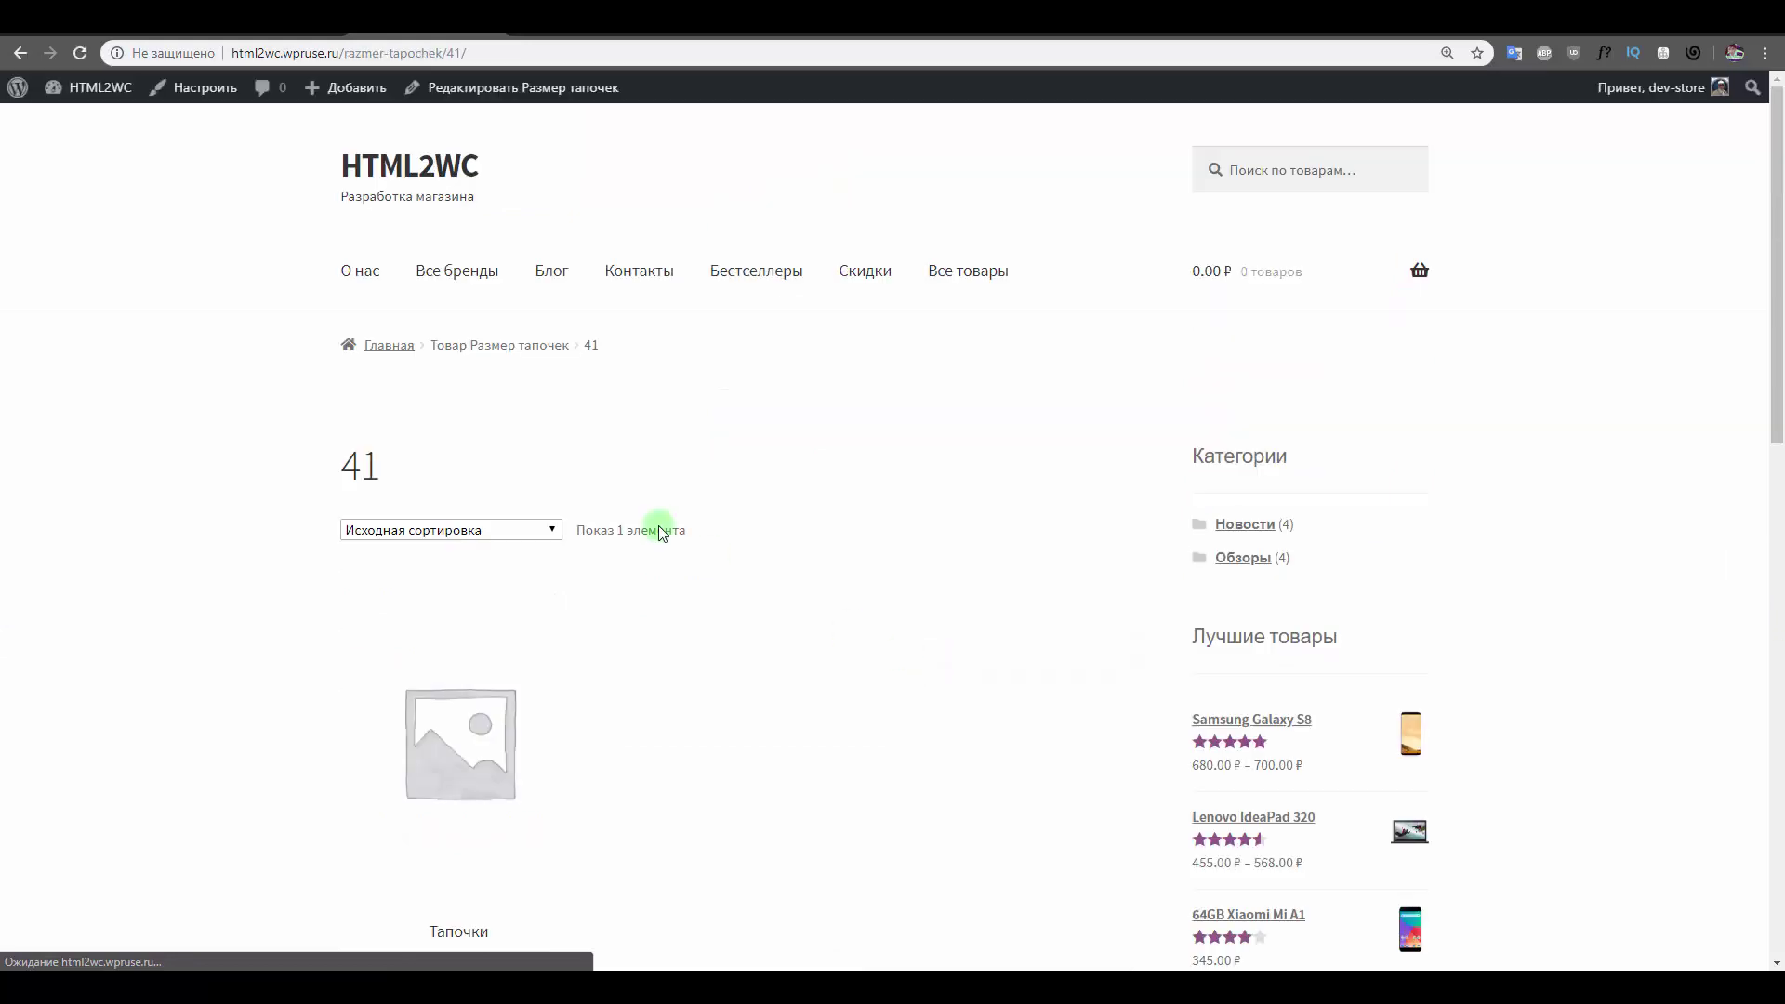
{"action": "left_click", "coordinate": [42, 54]}
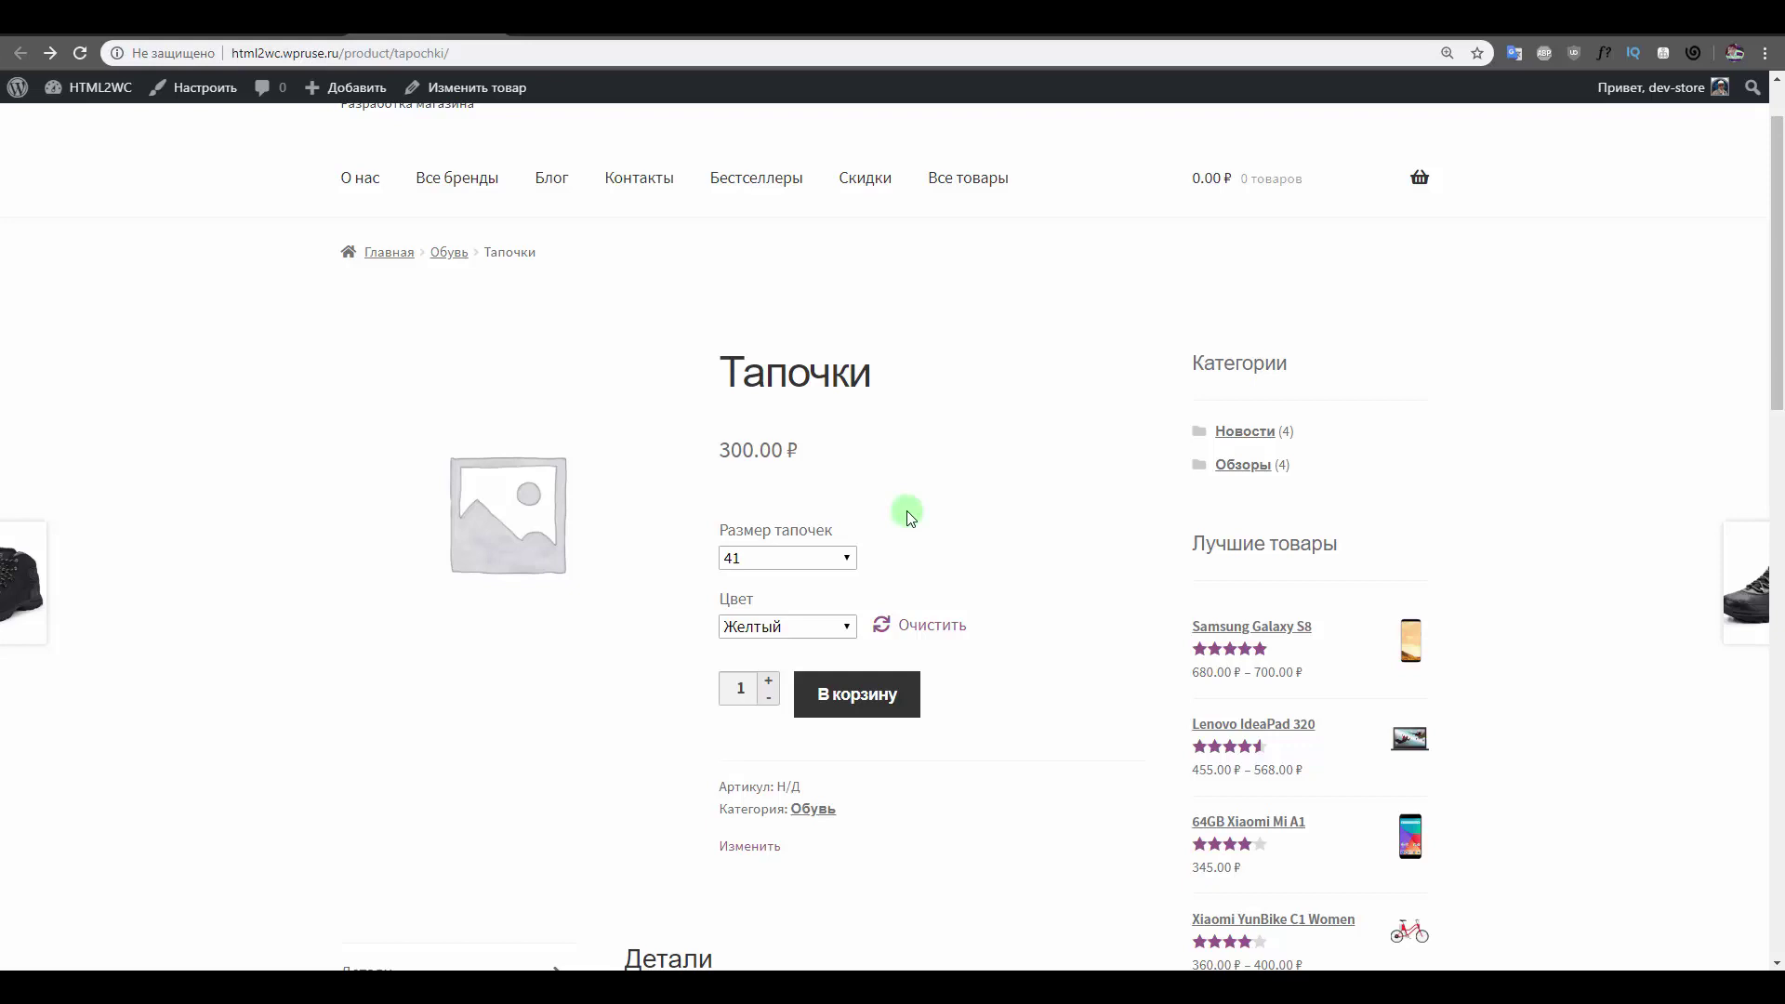
Try the Размер тапочек selector by choosing size 45 and switching back to 41.
{"action": "left_click", "coordinate": [825, 560]}
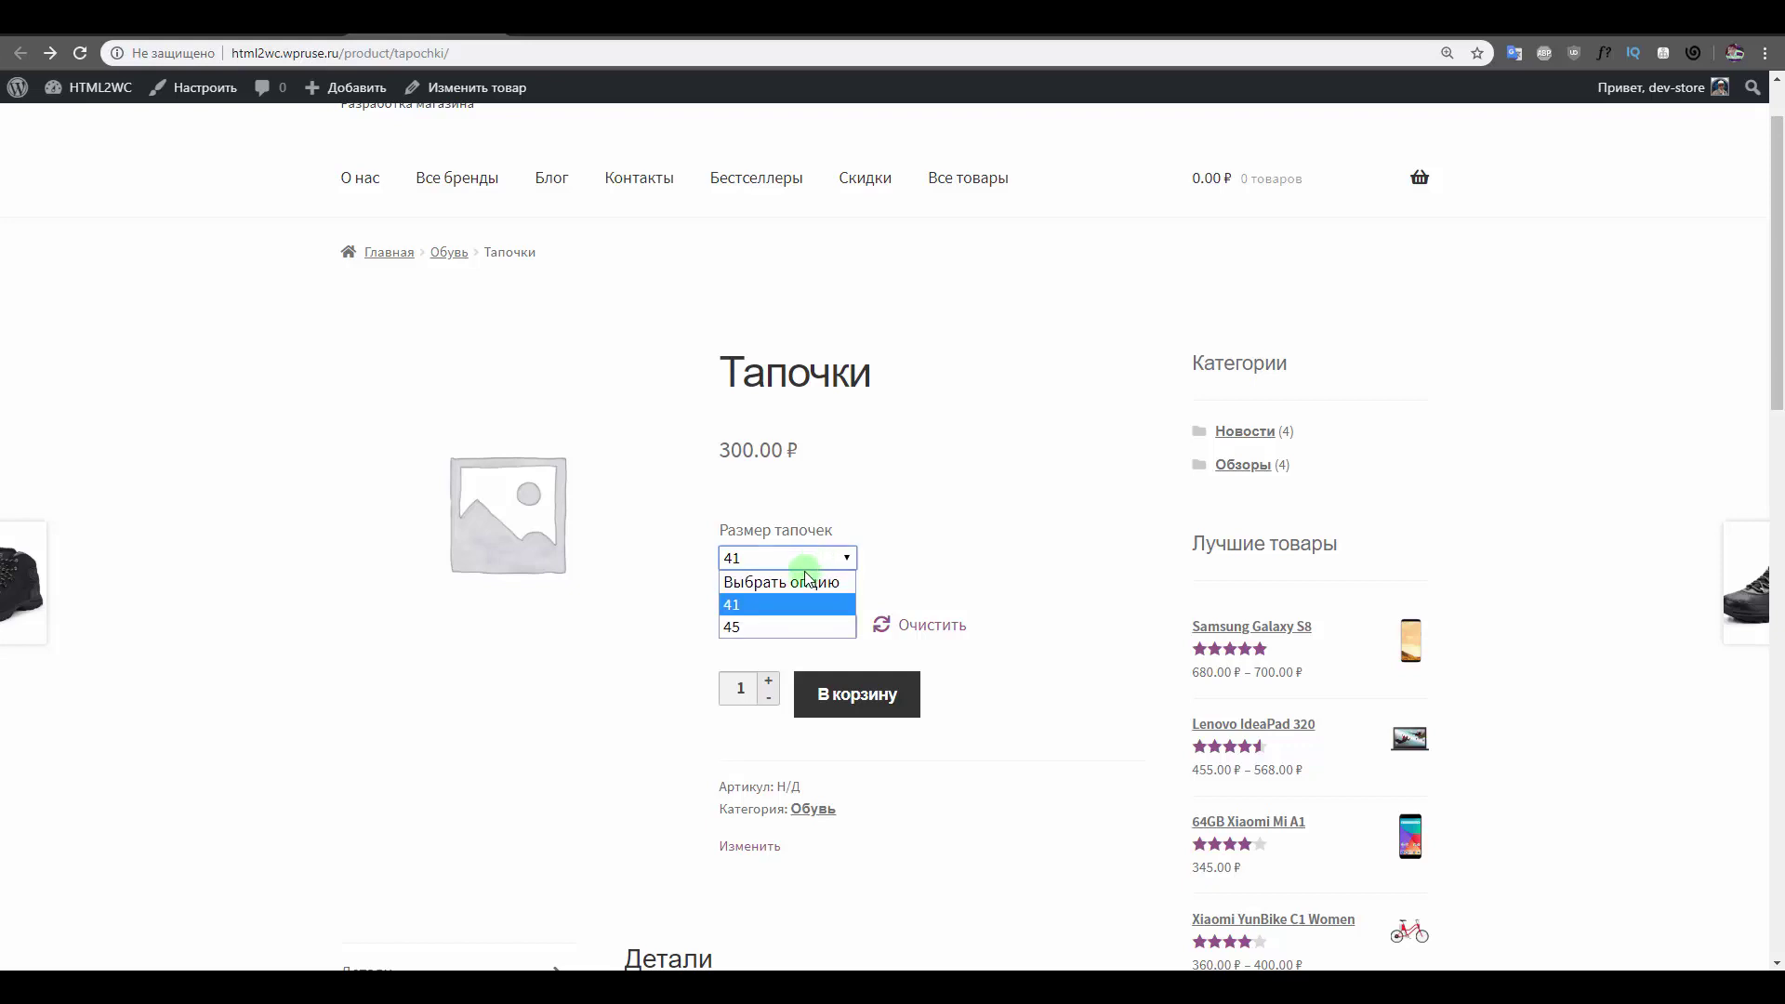
{"action": "left_click", "coordinate": [795, 629]}
{"action": "left_click", "coordinate": [786, 558]}
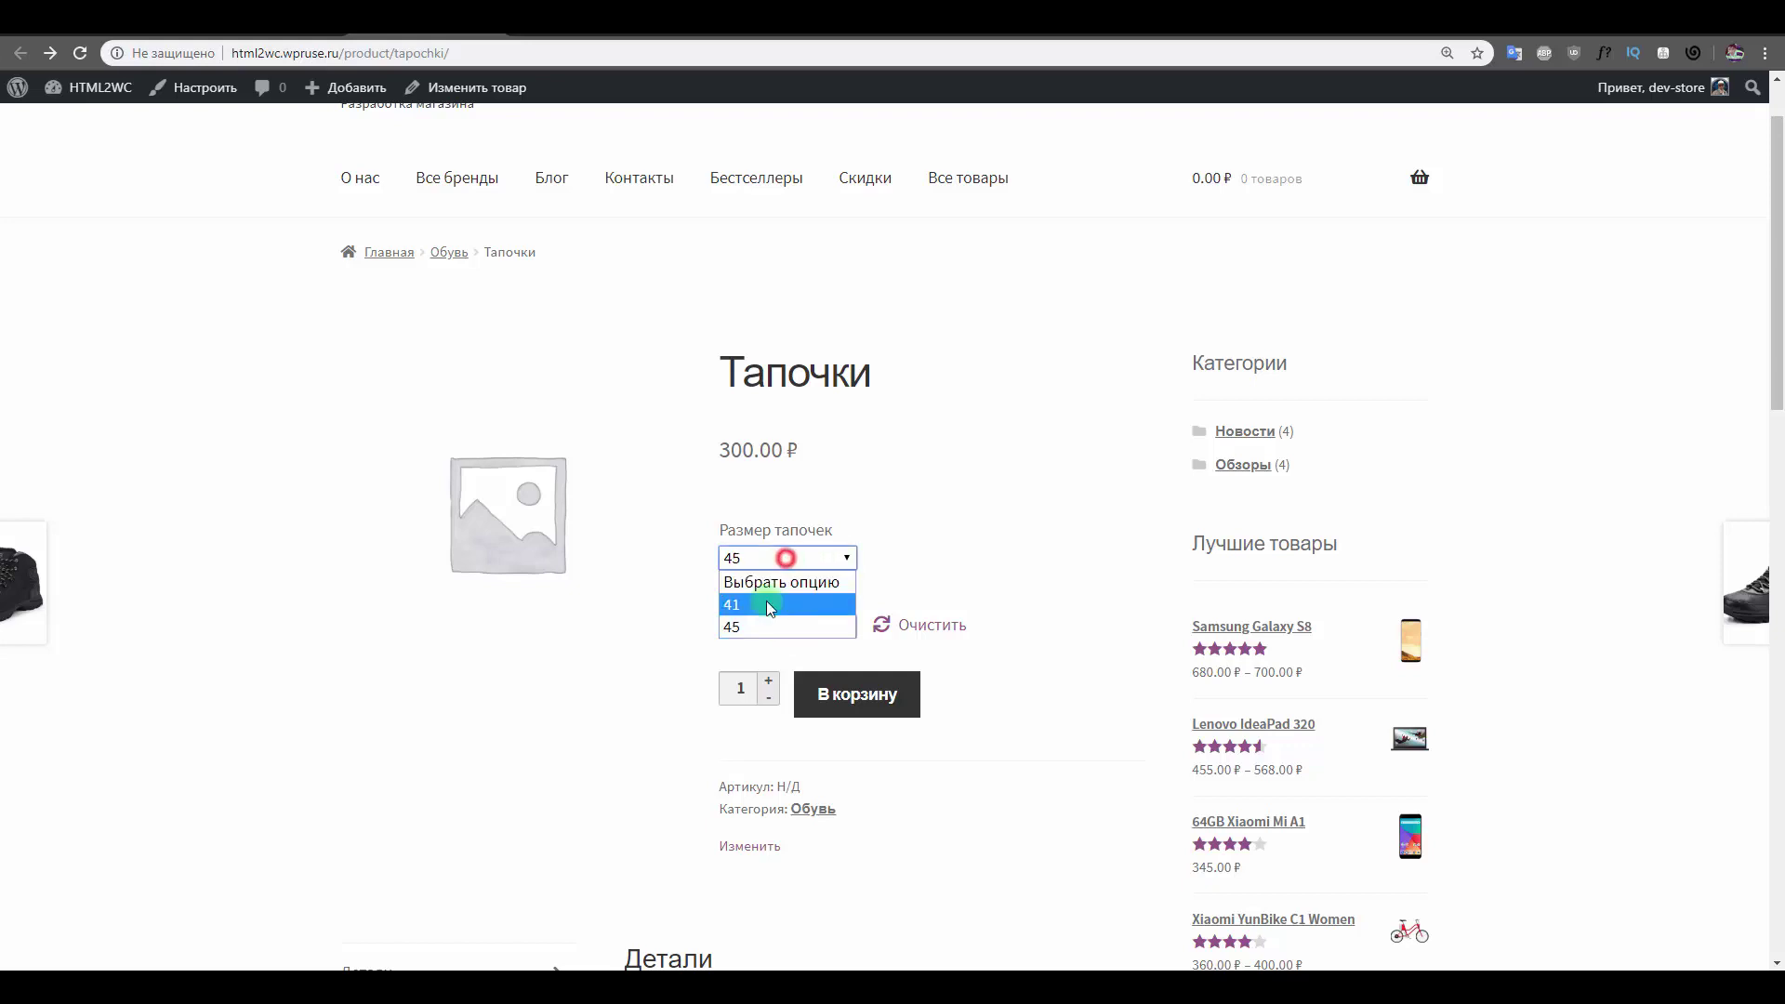
{"action": "left_click", "coordinate": [771, 604]}
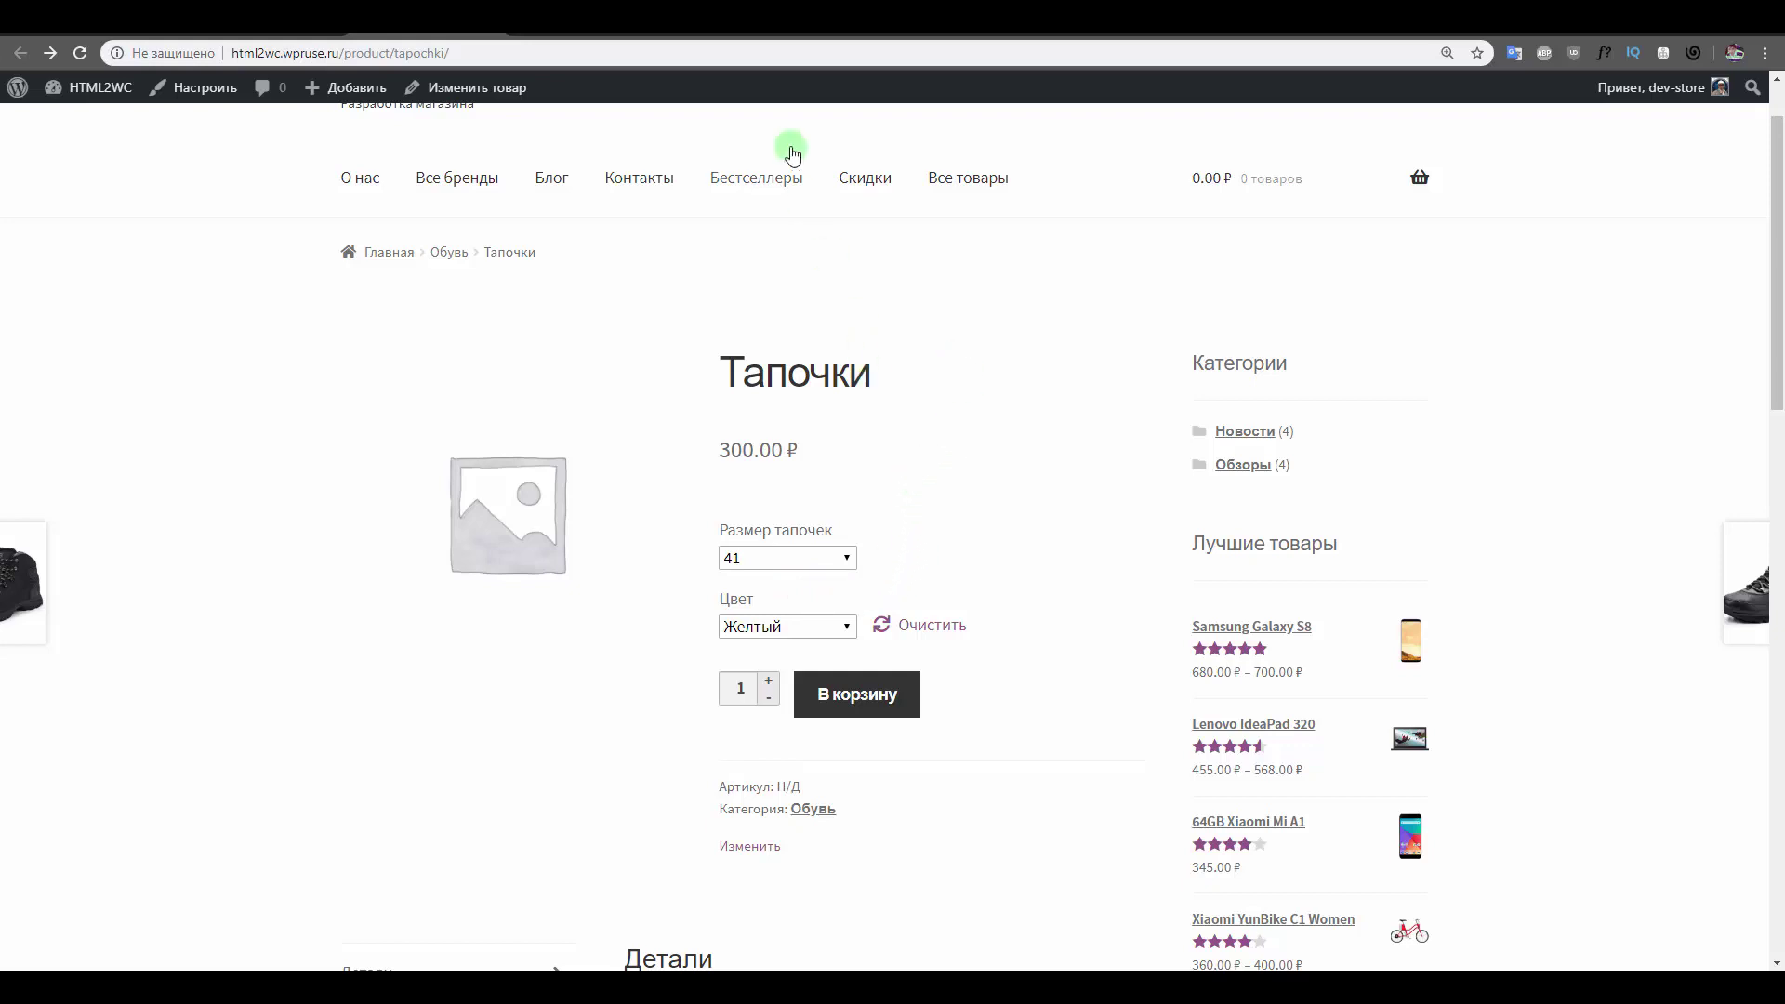
Check ThemeAlien's Variation Swatches for WooCommerce page and activate its WooCommerce Variation Swatches plugin among the installed plugins.
{"action": "left_click", "coordinate": [759, 19]}
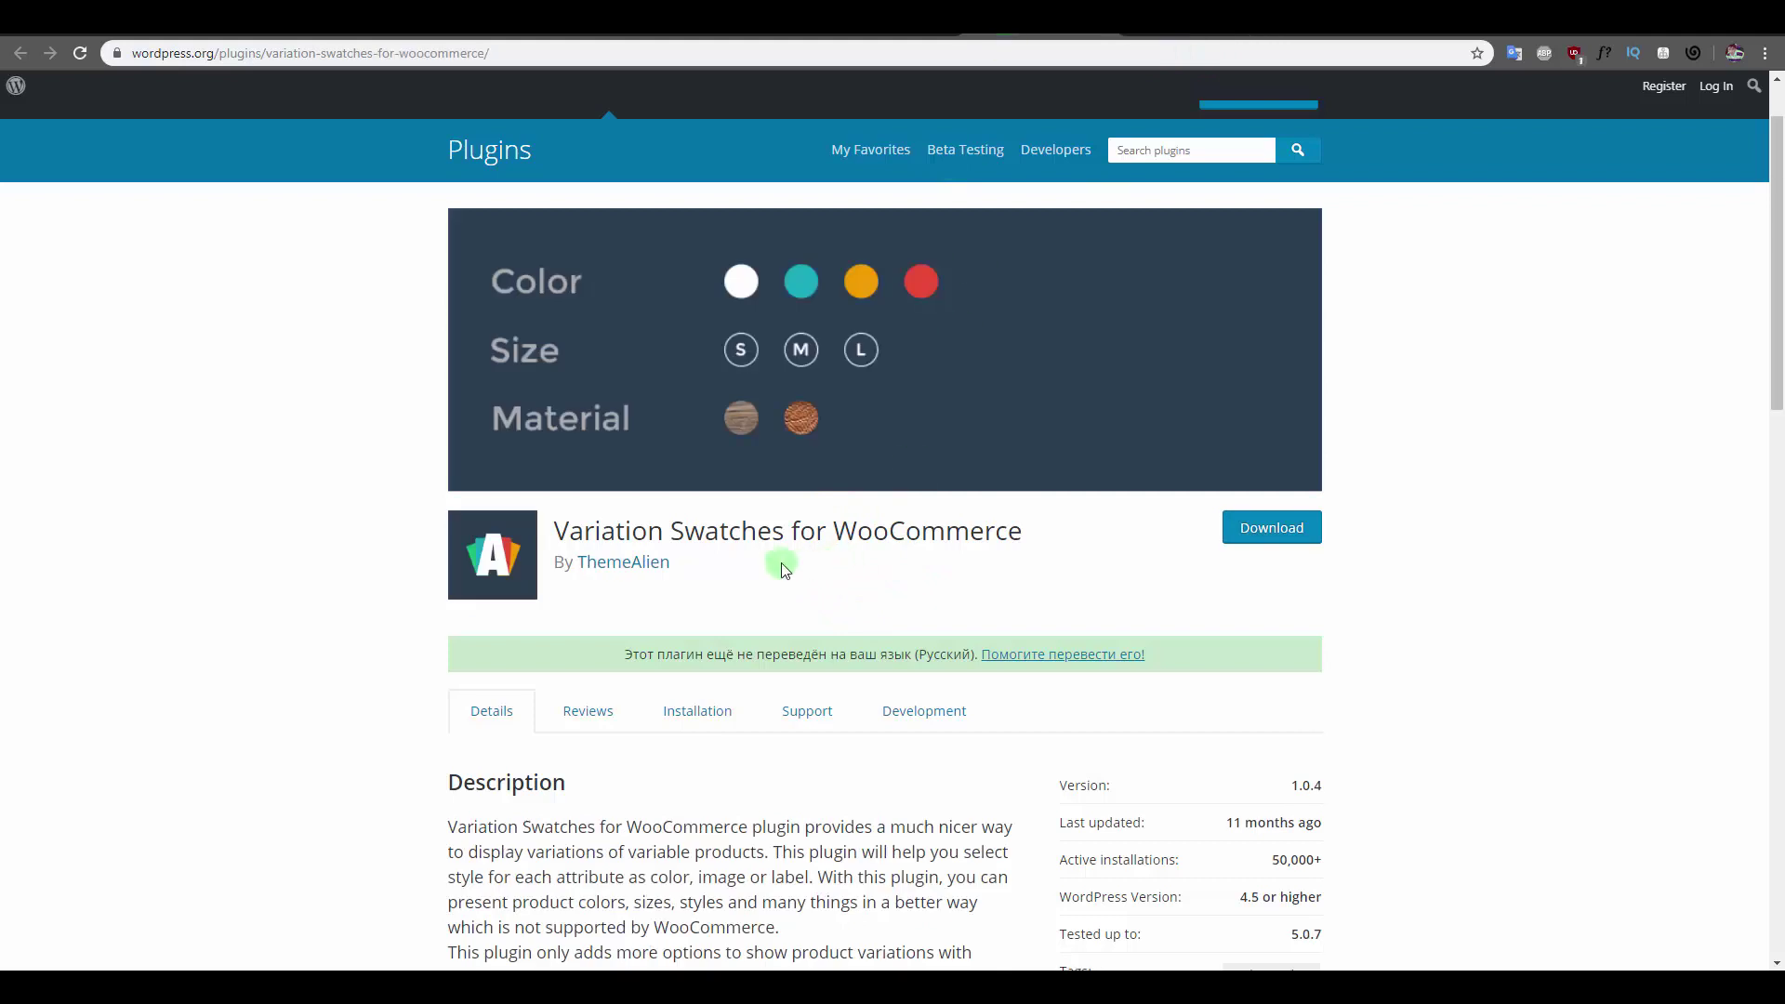
{"action": "left_click_drag", "start_coordinate": [712, 566], "coordinate": [563, 593]}
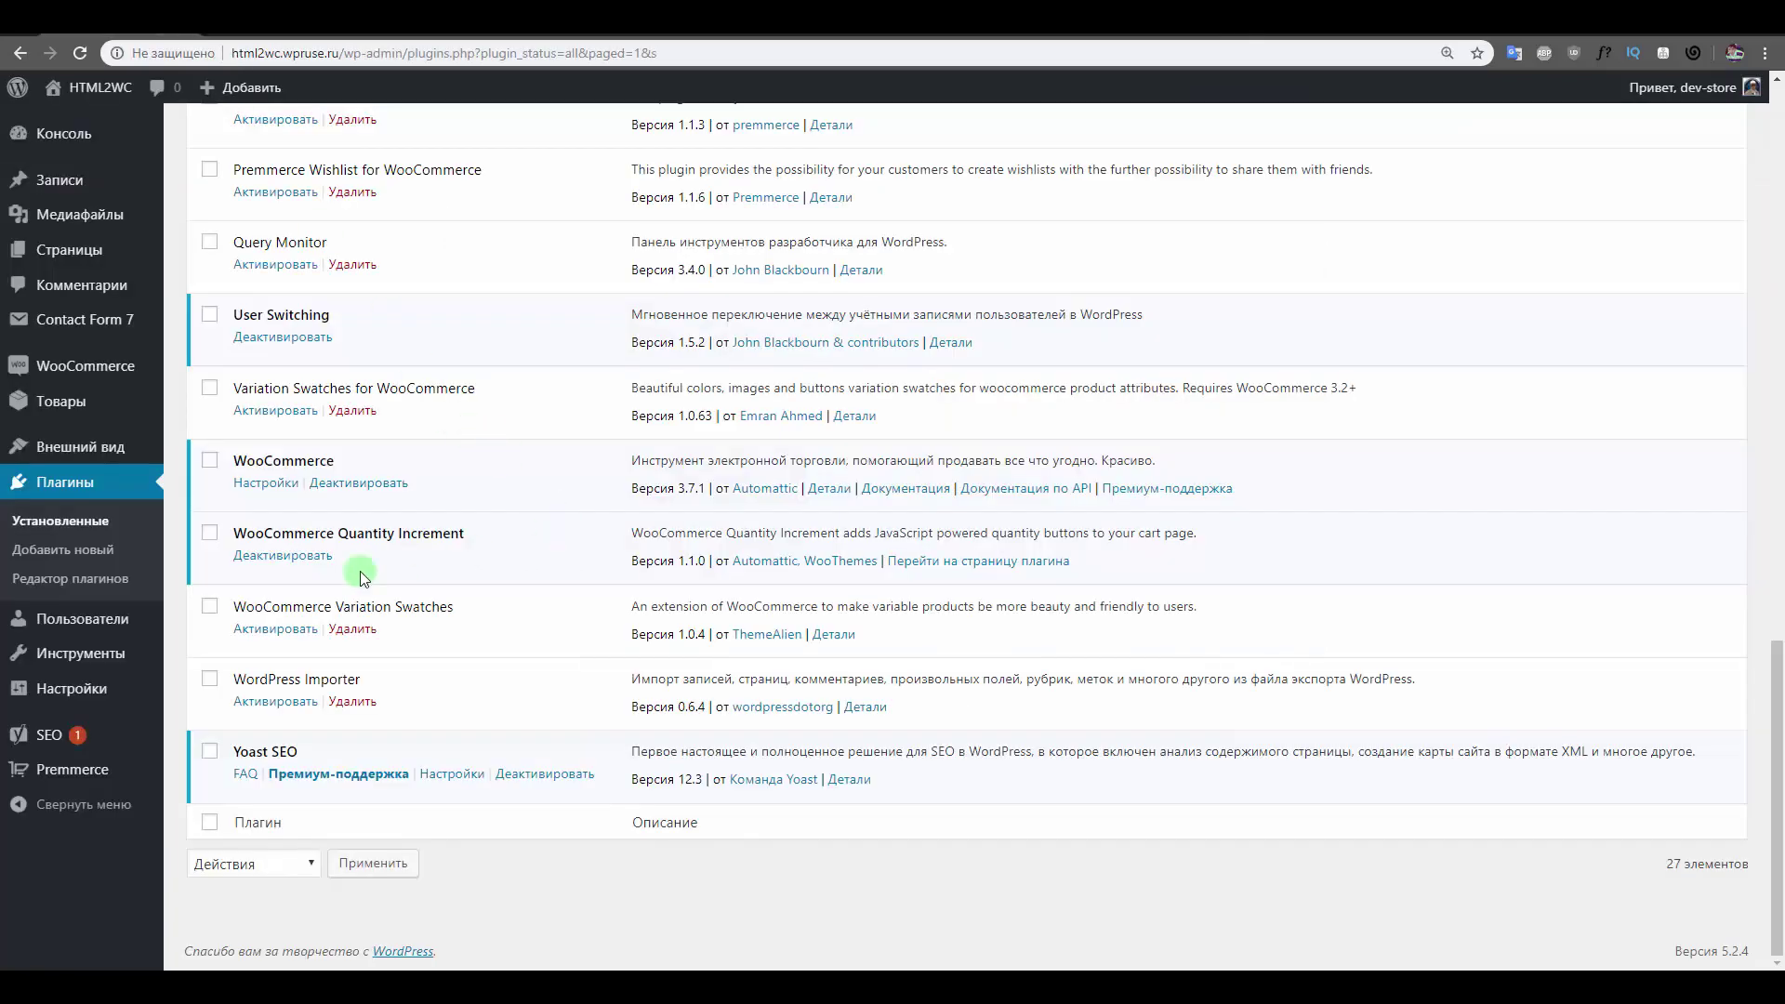
{"action": "left_click", "coordinate": [274, 631]}
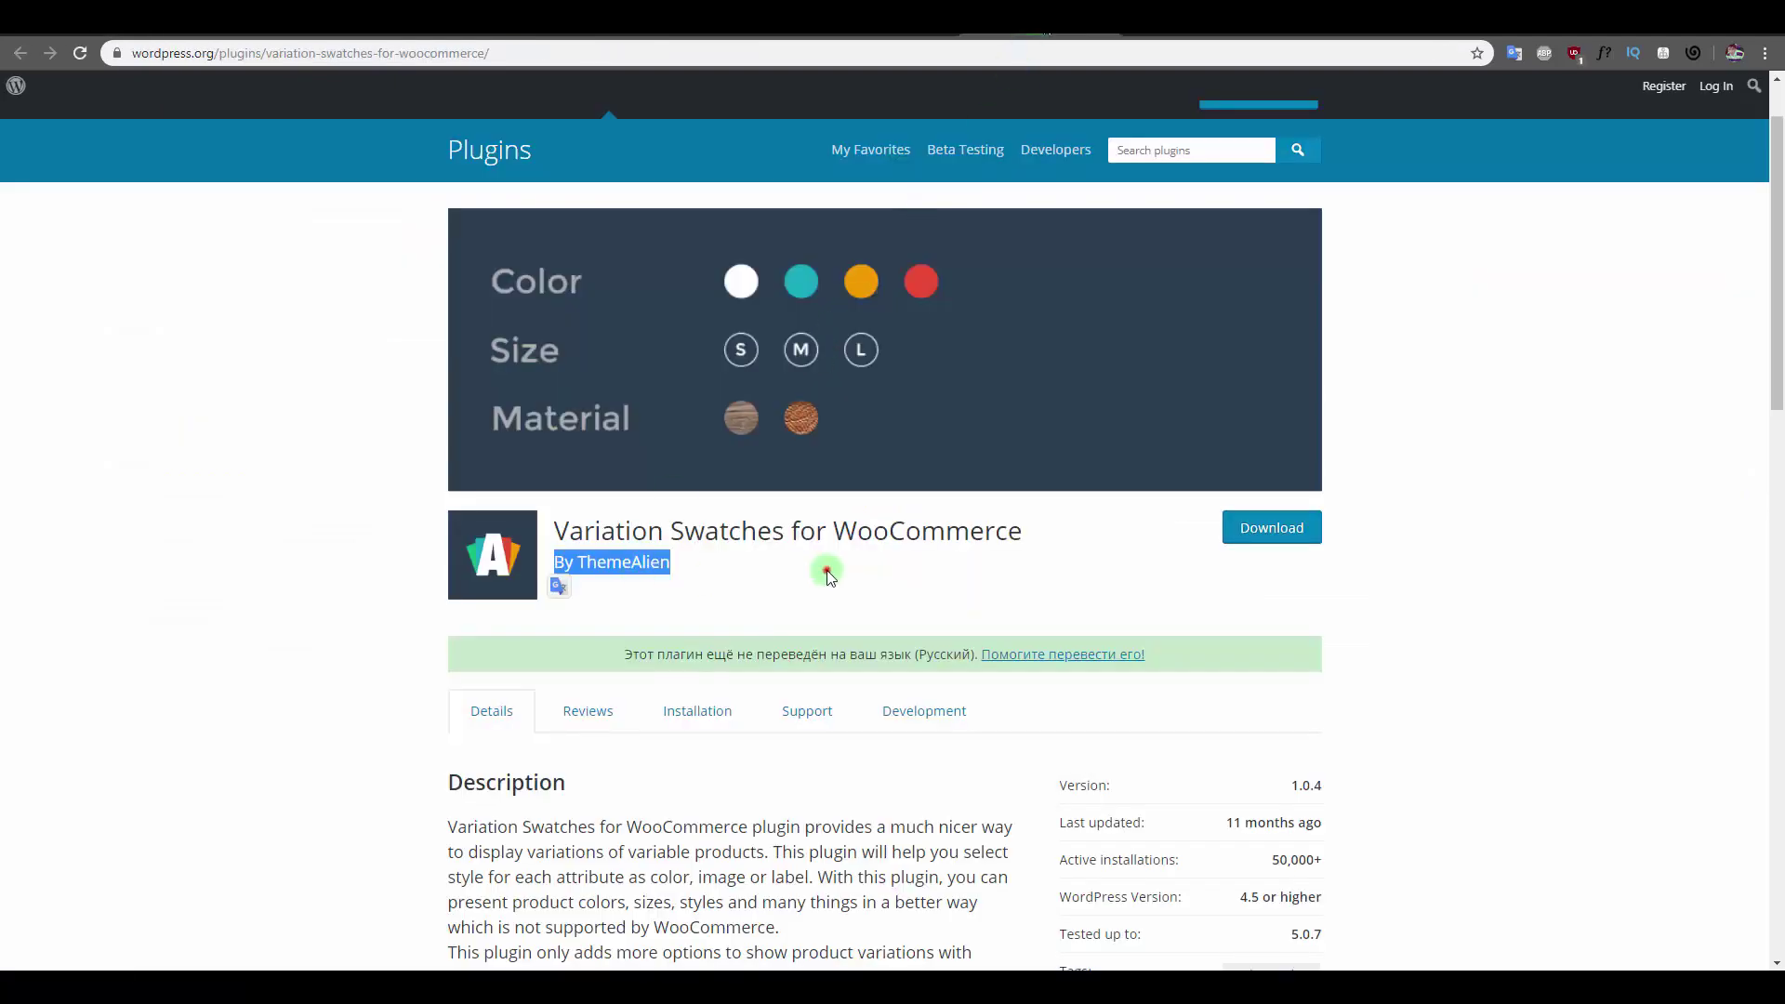
{"action": "left_click", "coordinate": [827, 570]}
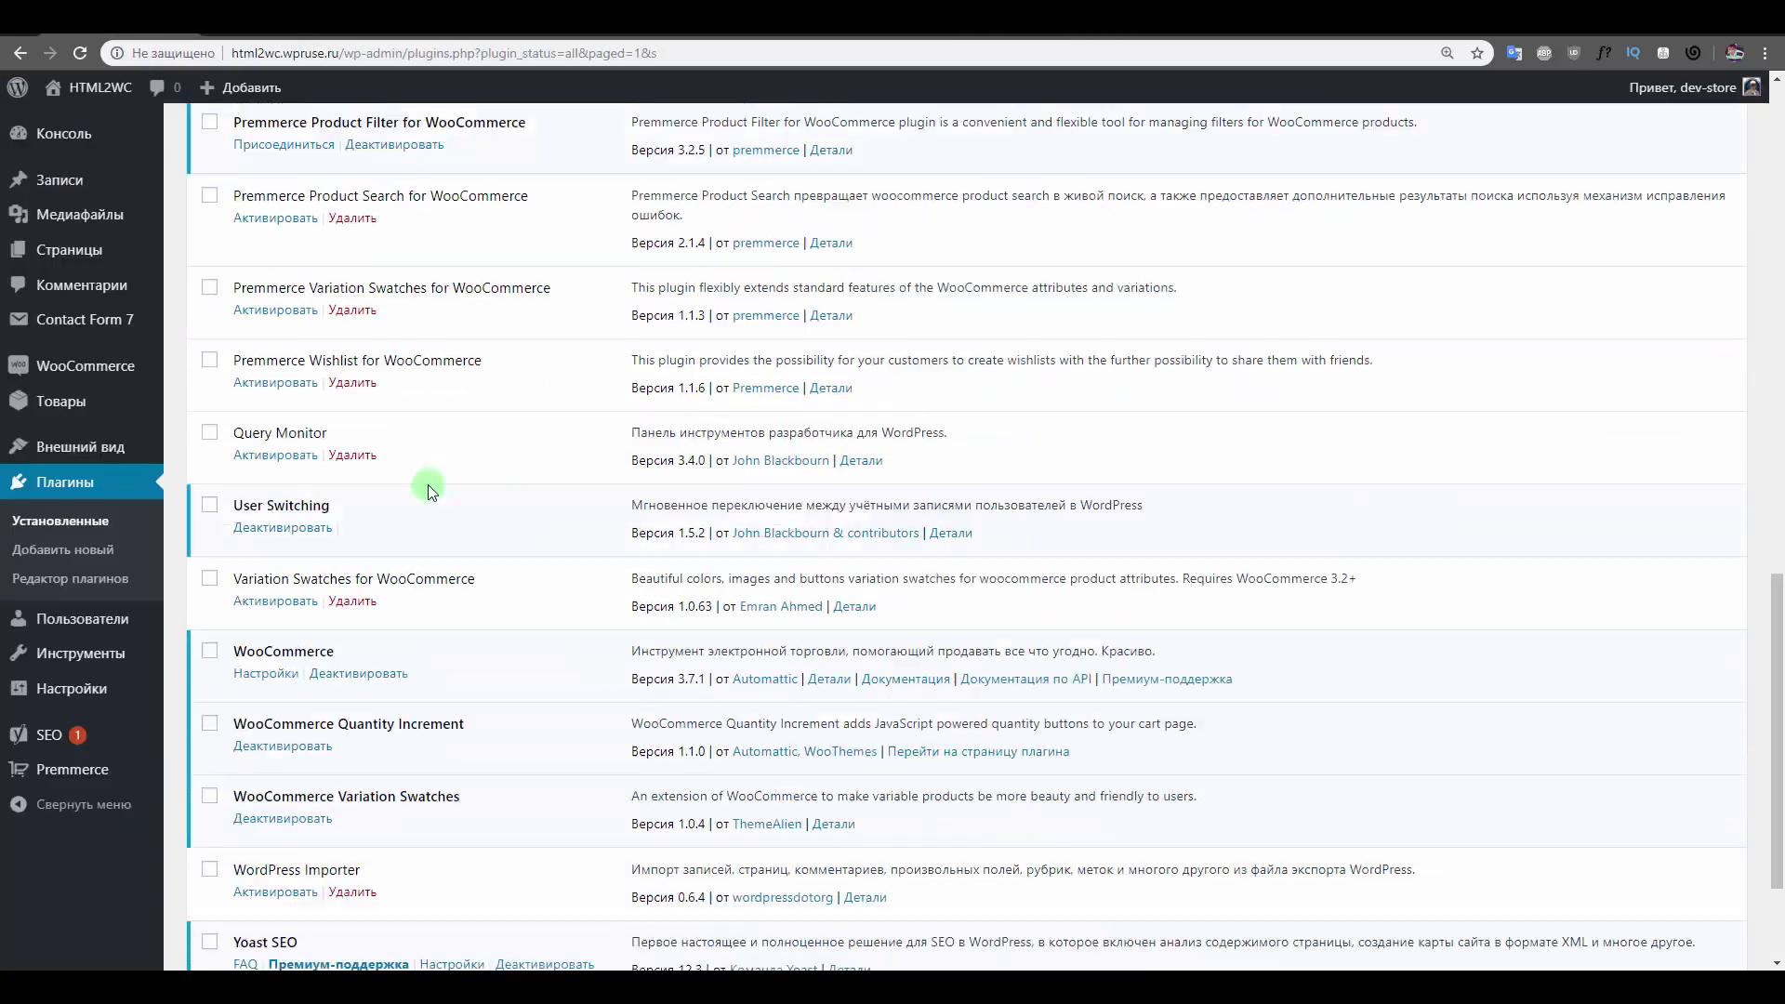
{"action": "scroll", "coordinate": [442, 823], "scroll_direction": "down", "scroll_amount": 2}
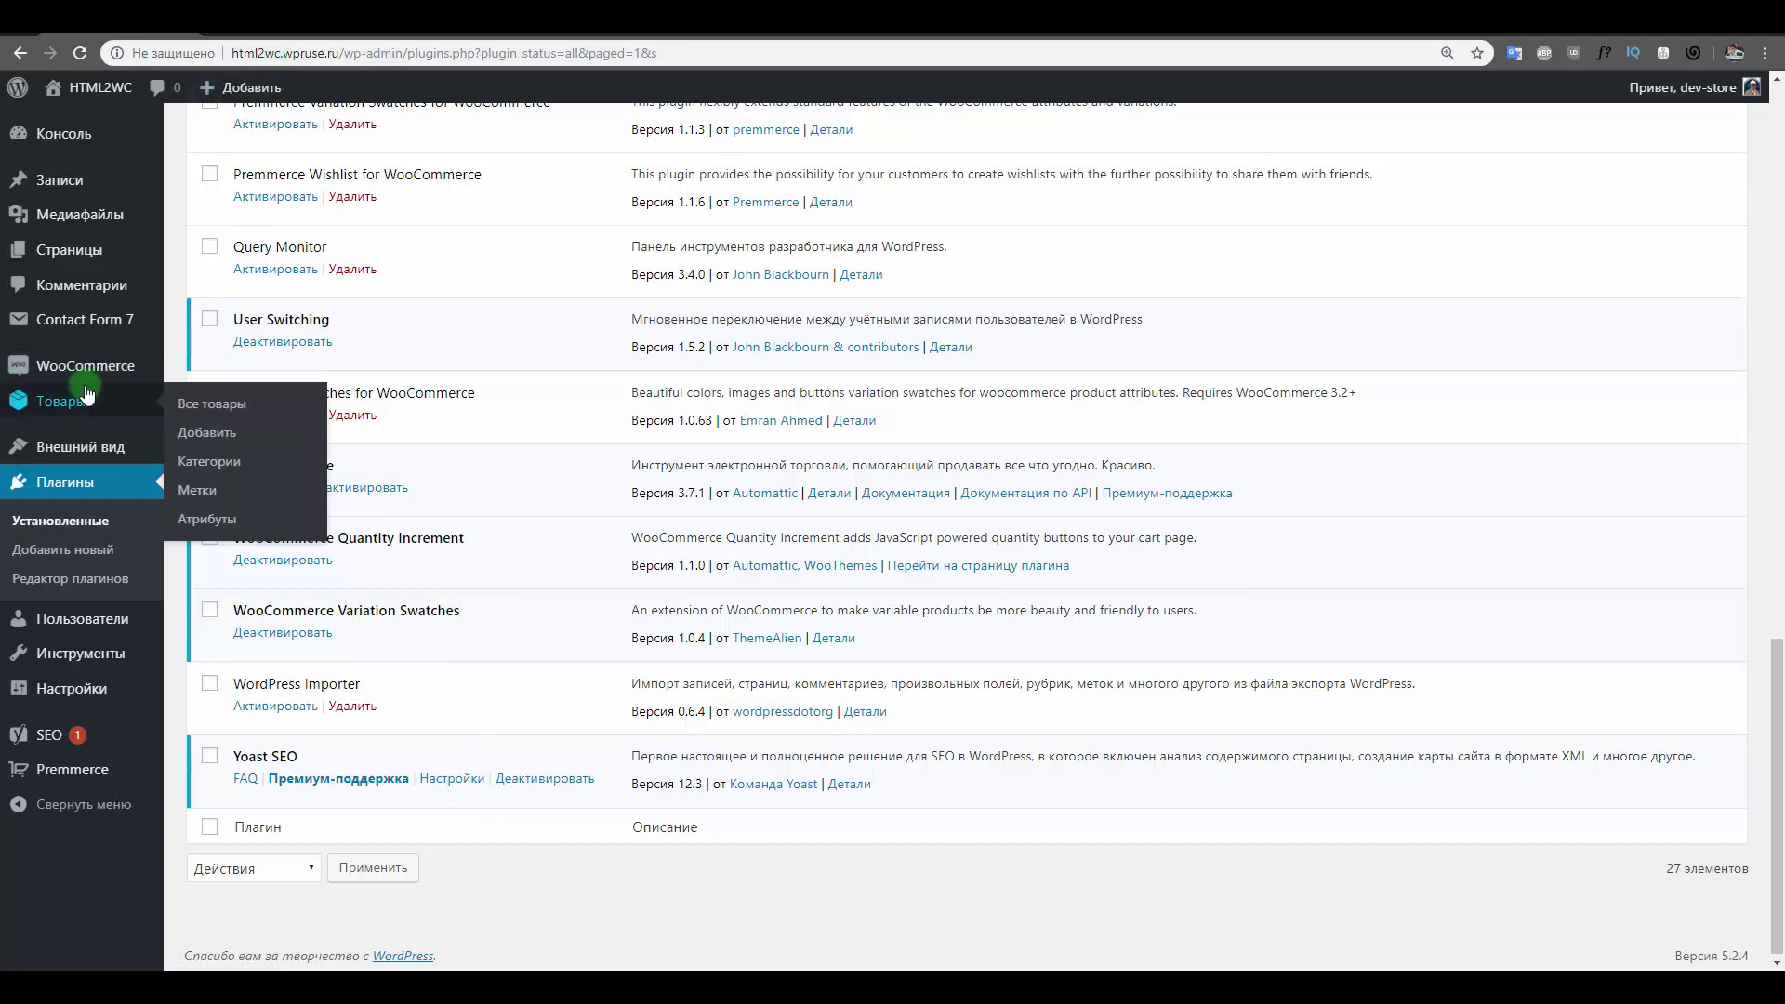
Go to the store's product attributes and examine the Color, Image and Label display types offered for a new attribute.
{"action": "left_click", "coordinate": [222, 517]}
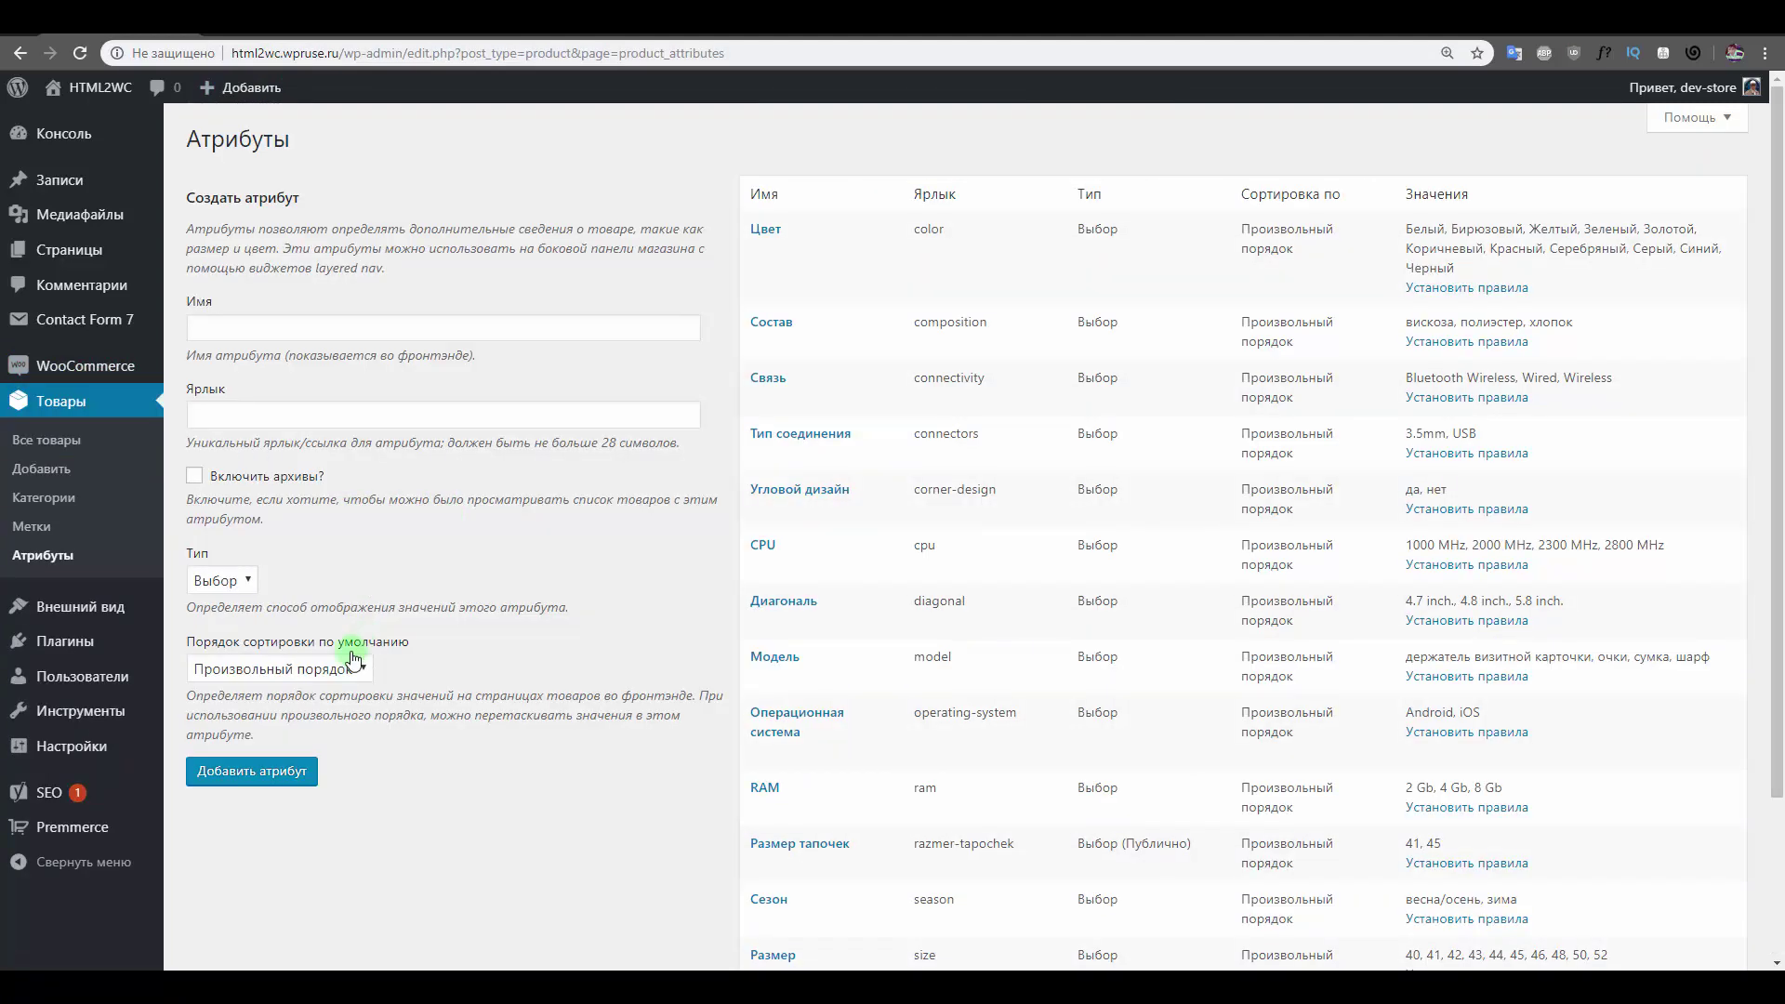
{"action": "left_click", "coordinate": [248, 582]}
{"action": "left_click", "coordinate": [248, 582]}
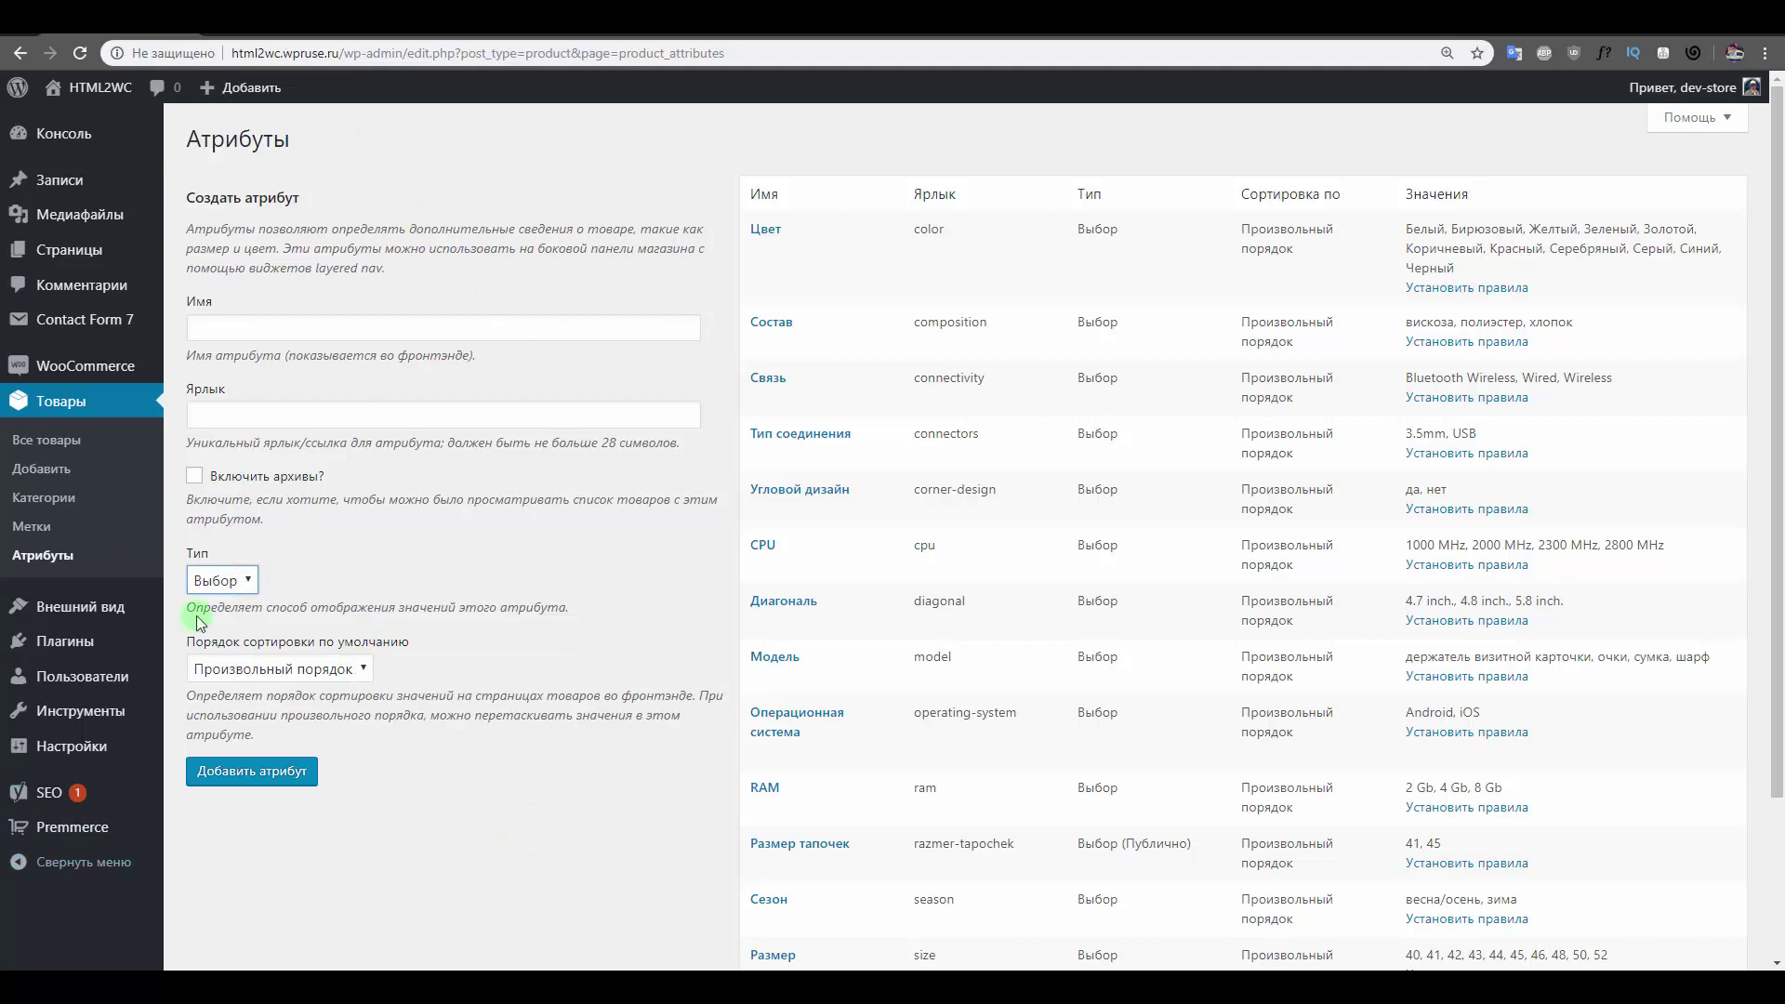
{"action": "left_click", "coordinate": [227, 580]}
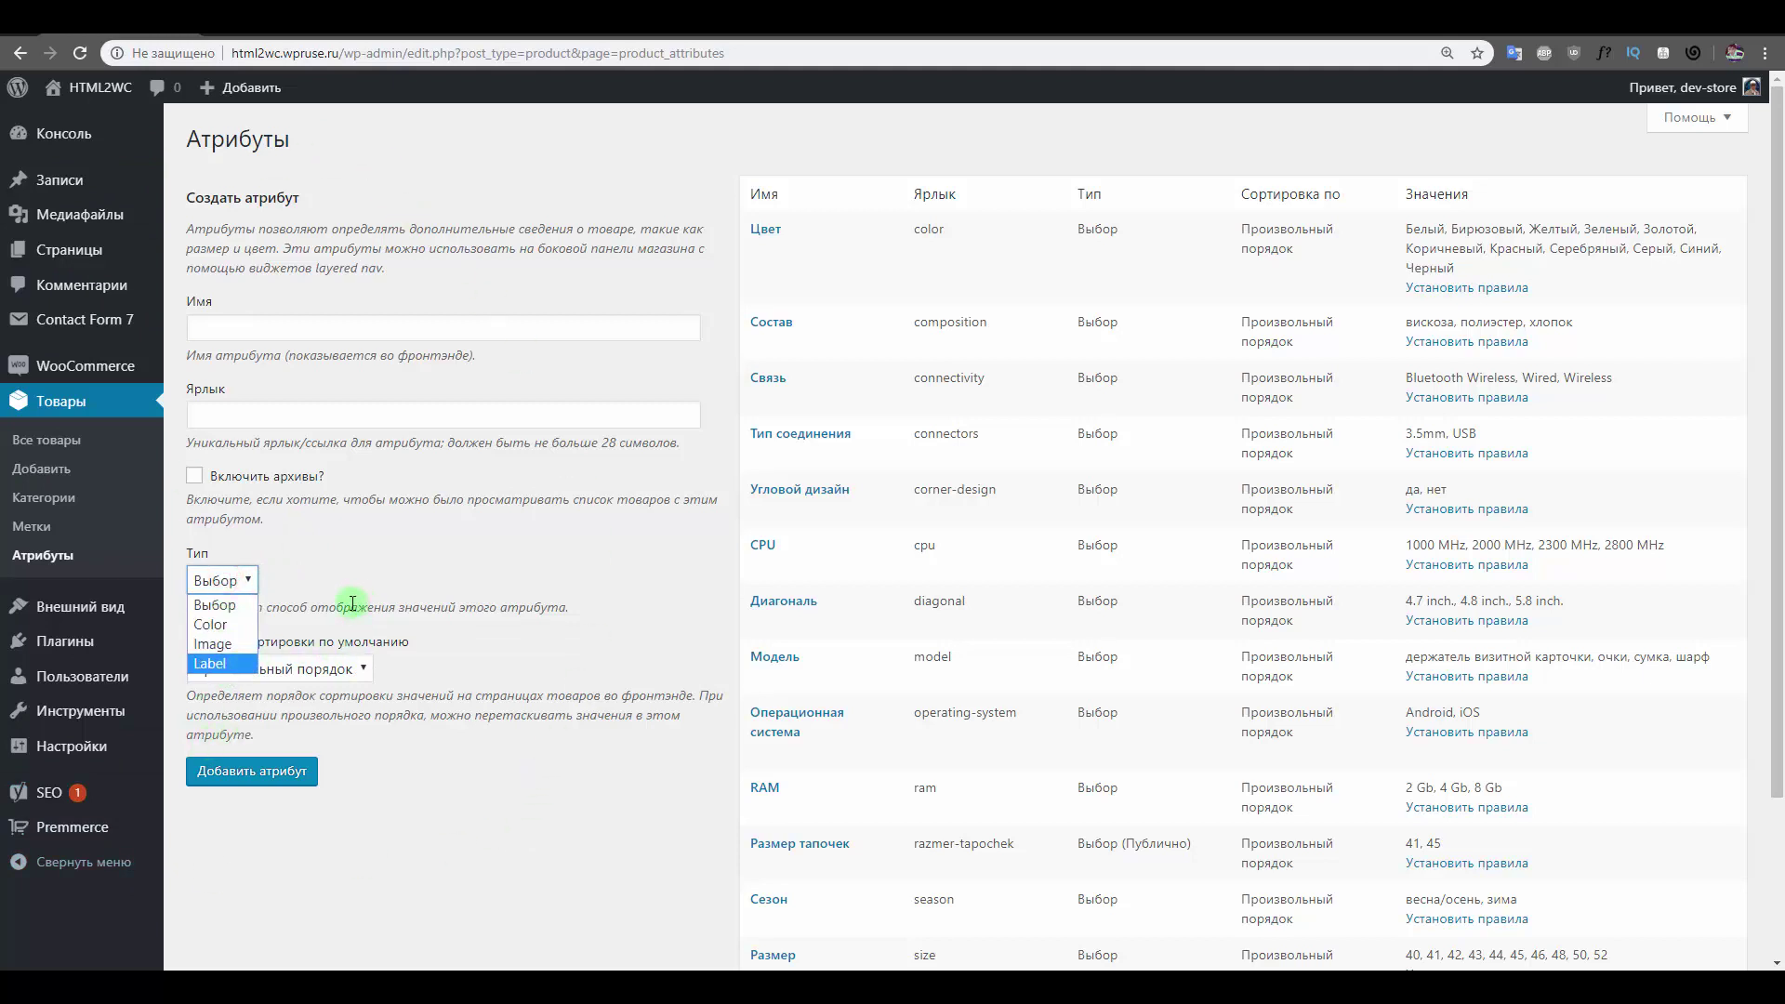
{"action": "left_click", "coordinate": [235, 626]}
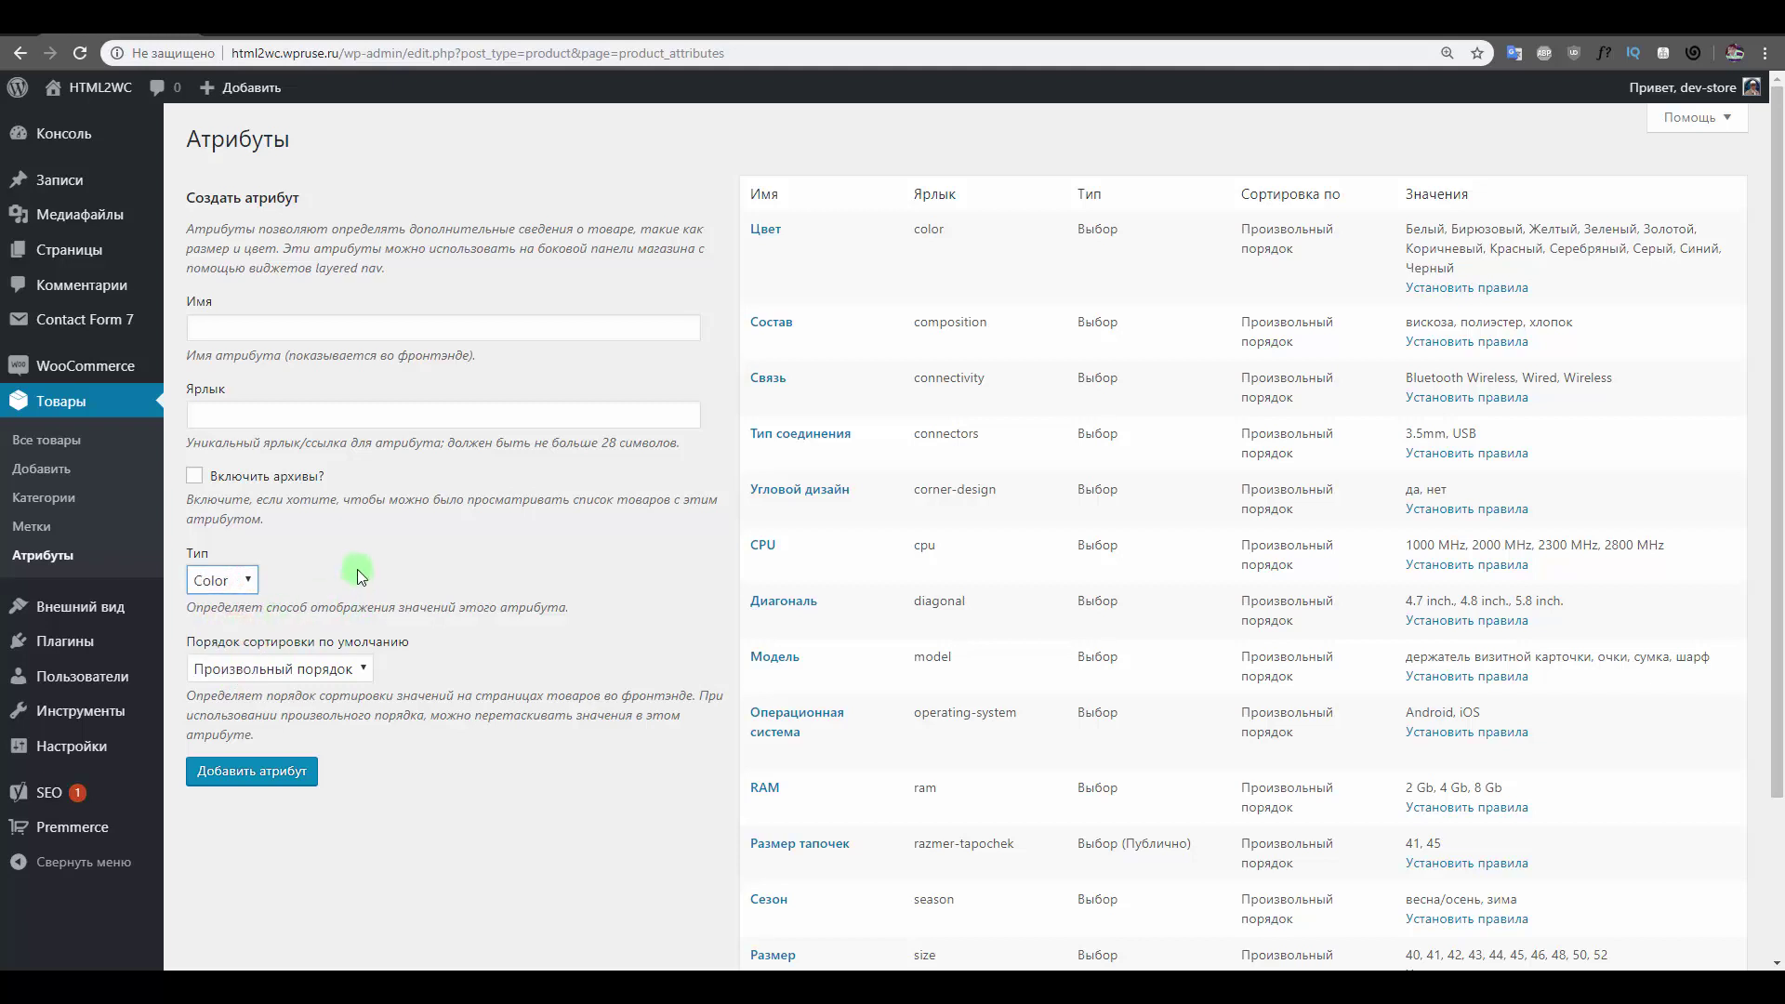
{"action": "left_click", "coordinate": [251, 583]}
{"action": "left_click", "coordinate": [247, 581]}
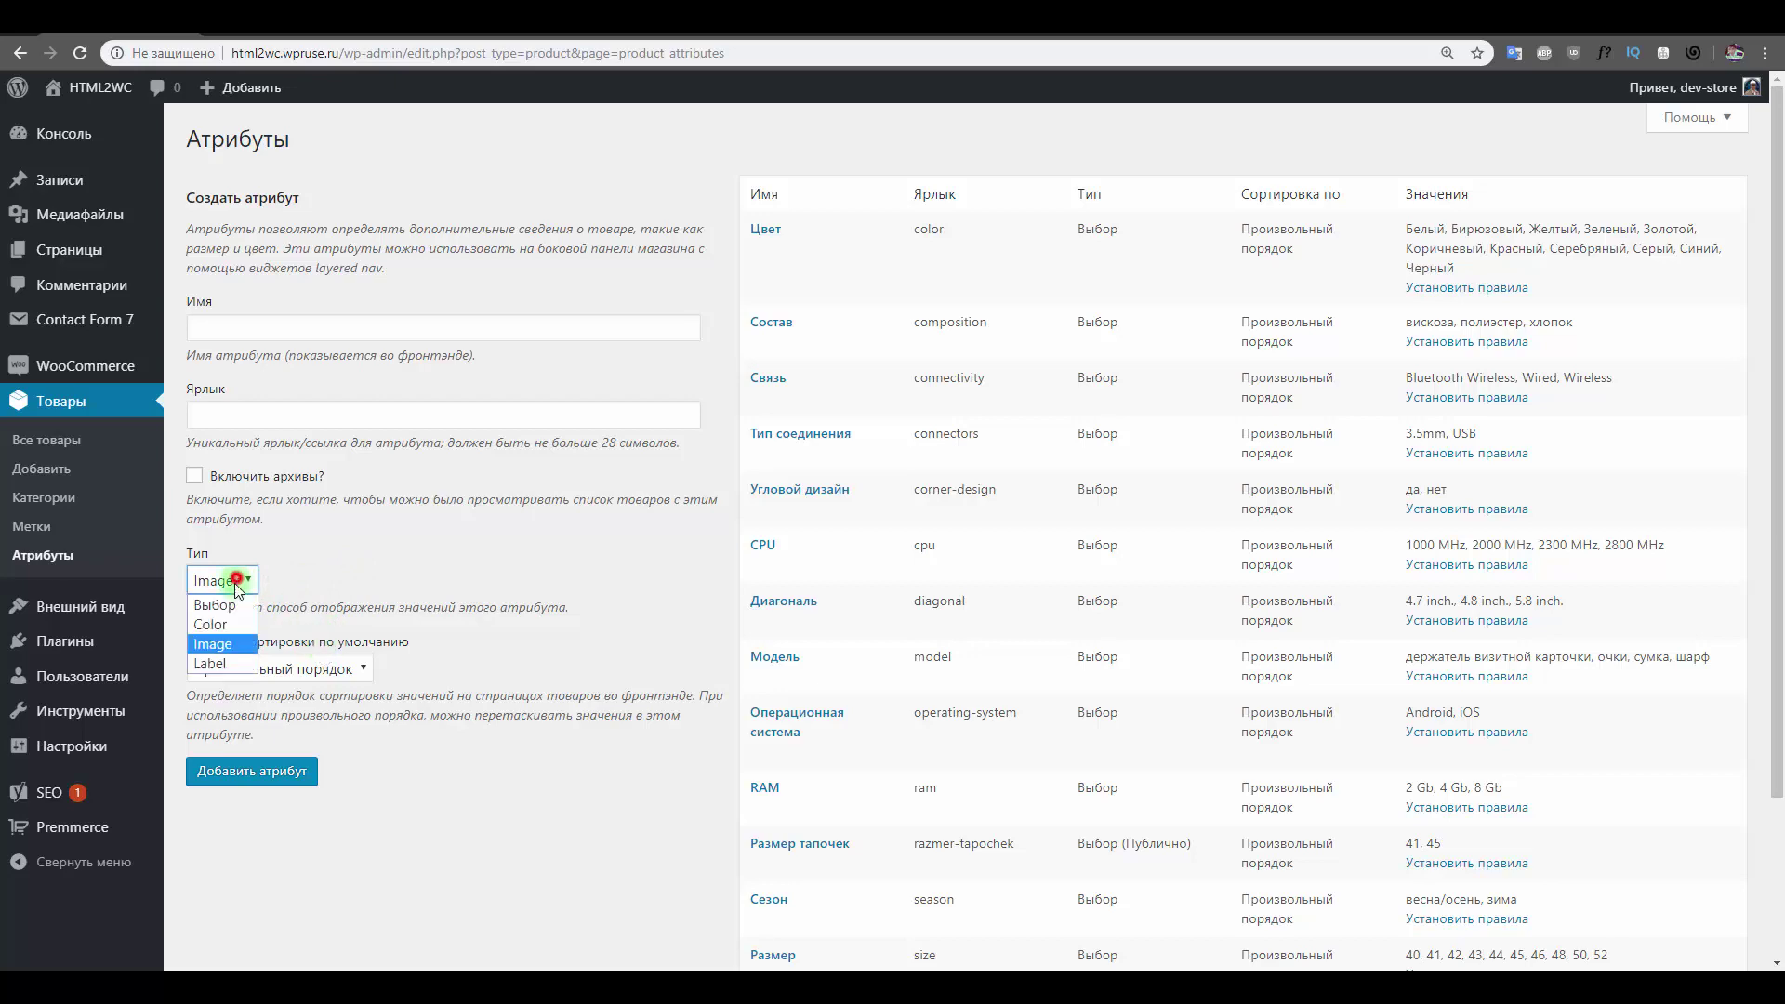
{"action": "left_click", "coordinate": [233, 660]}
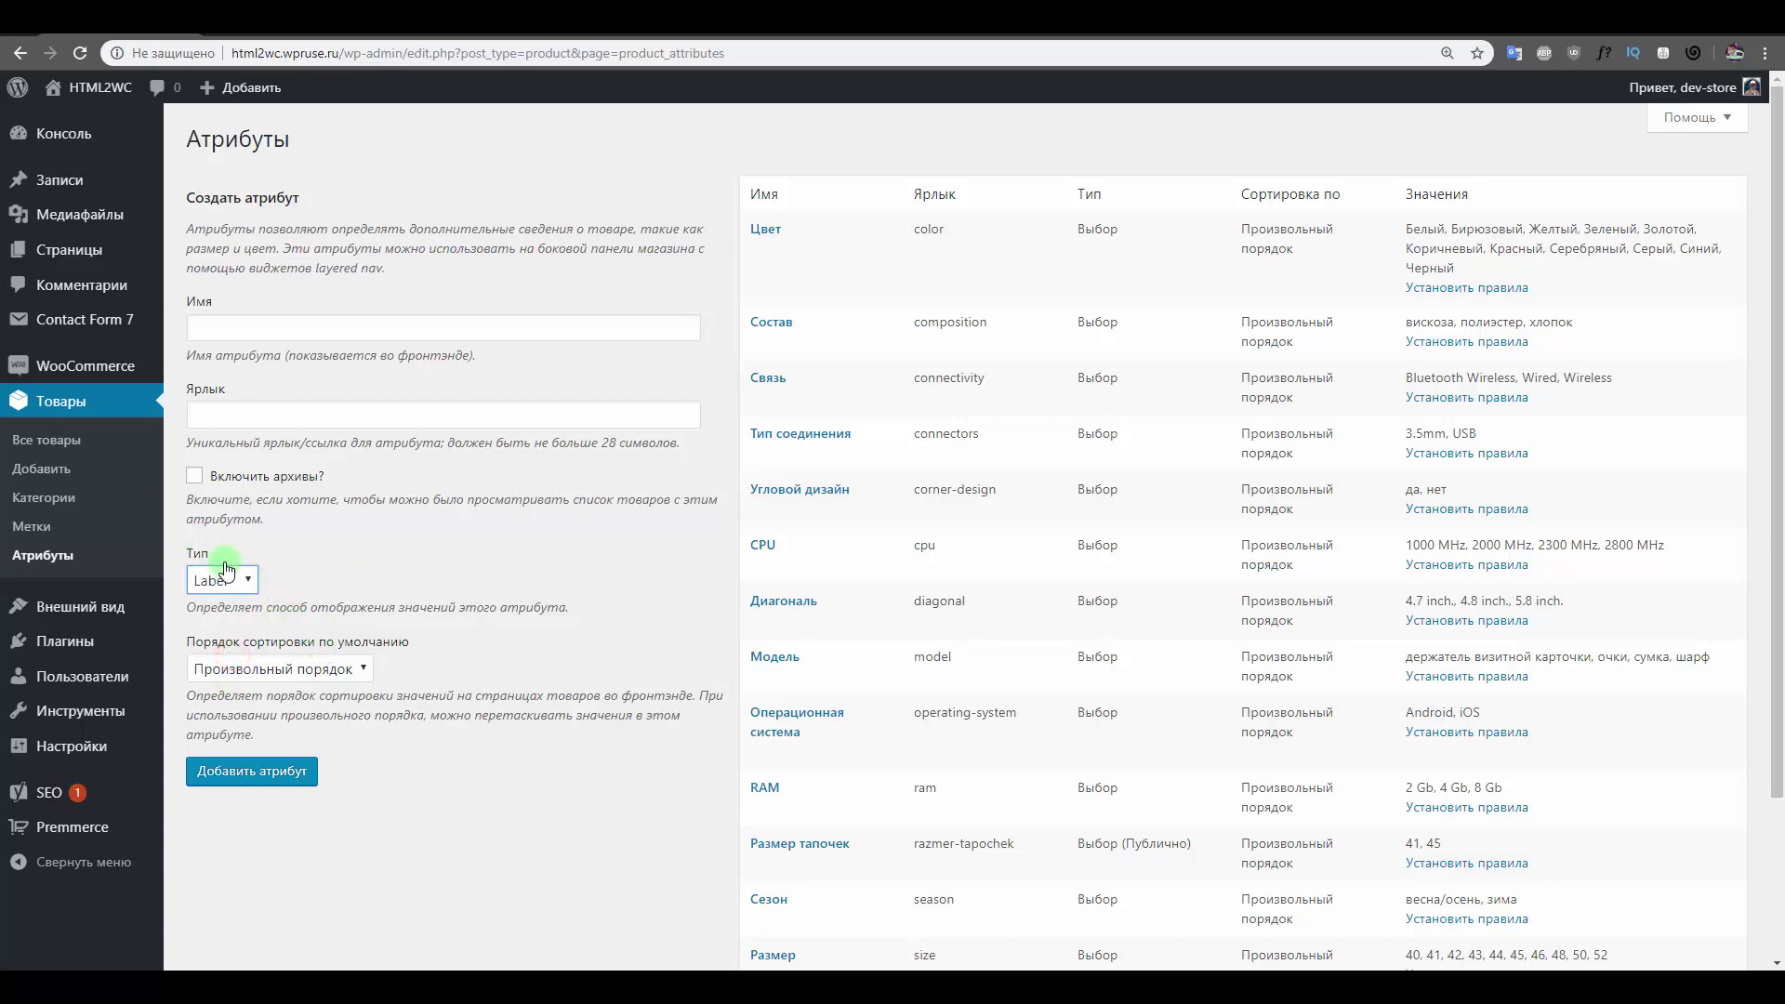
Change the type of the Размер тапочек attribute to Label and update it.
{"action": "scroll", "coordinate": [626, 538], "scroll_direction": "down", "scroll_amount": 3}
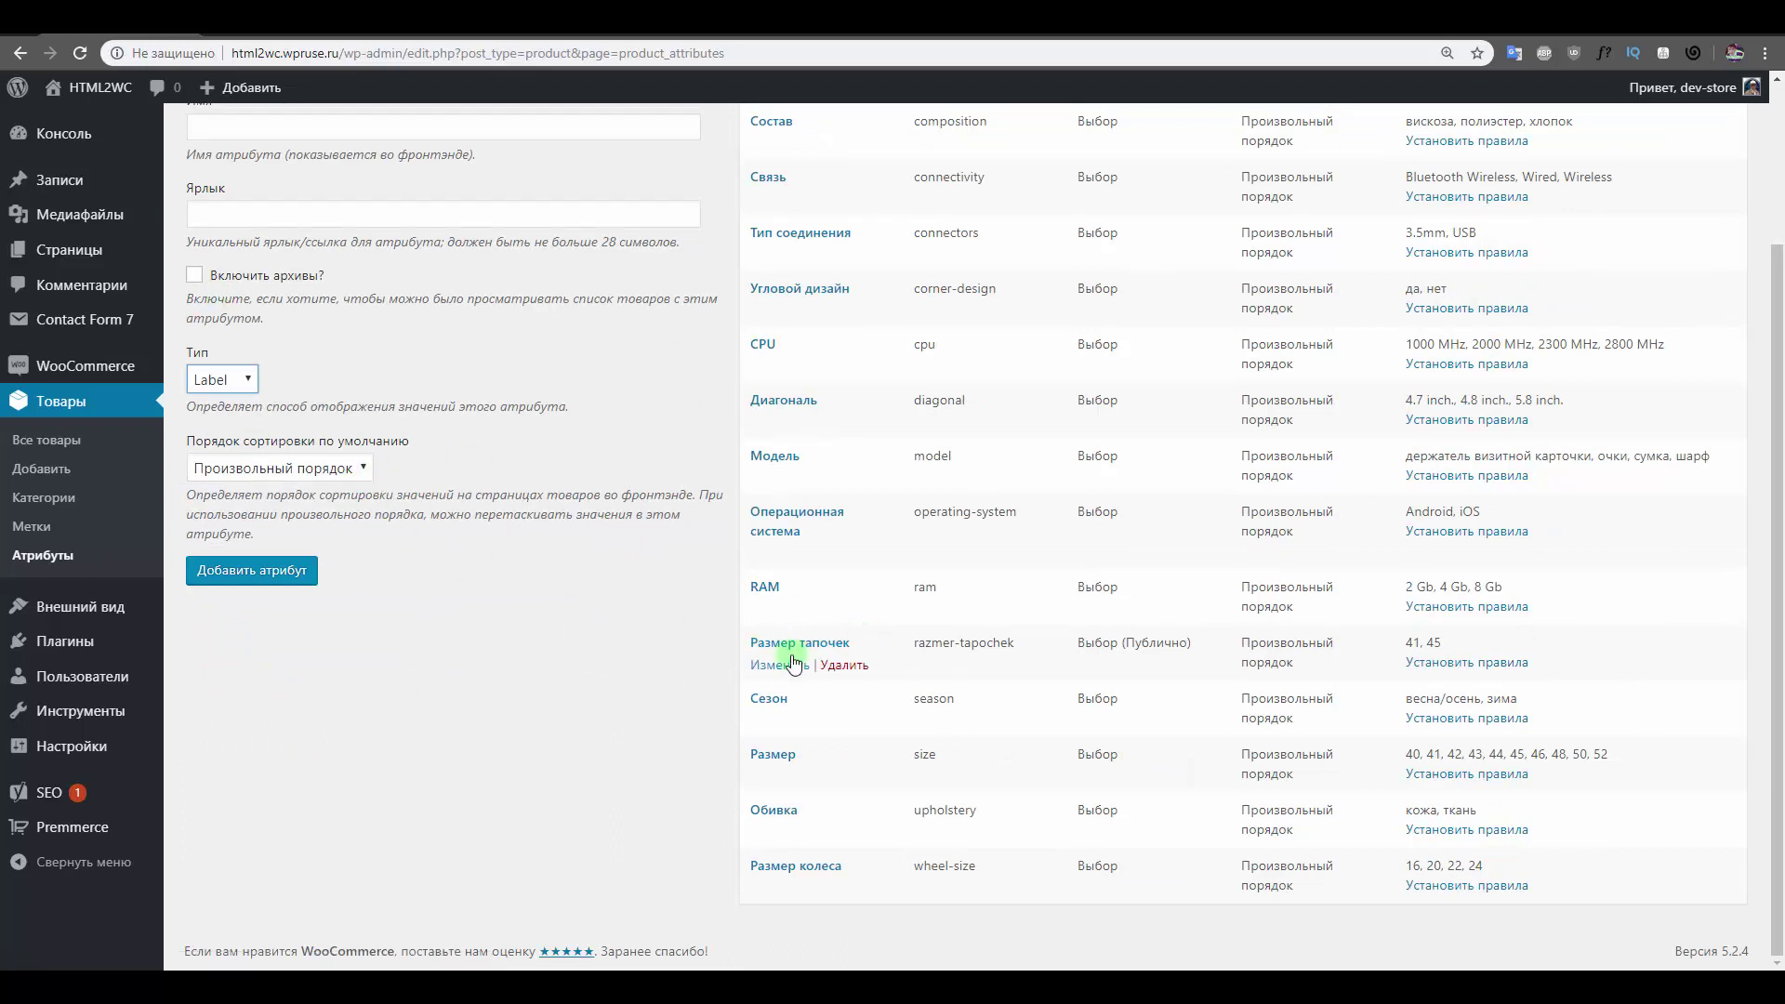
{"action": "left_click", "coordinate": [571, 621]}
{"action": "scroll", "coordinate": [733, 639], "scroll_direction": "up", "scroll_amount": 2}
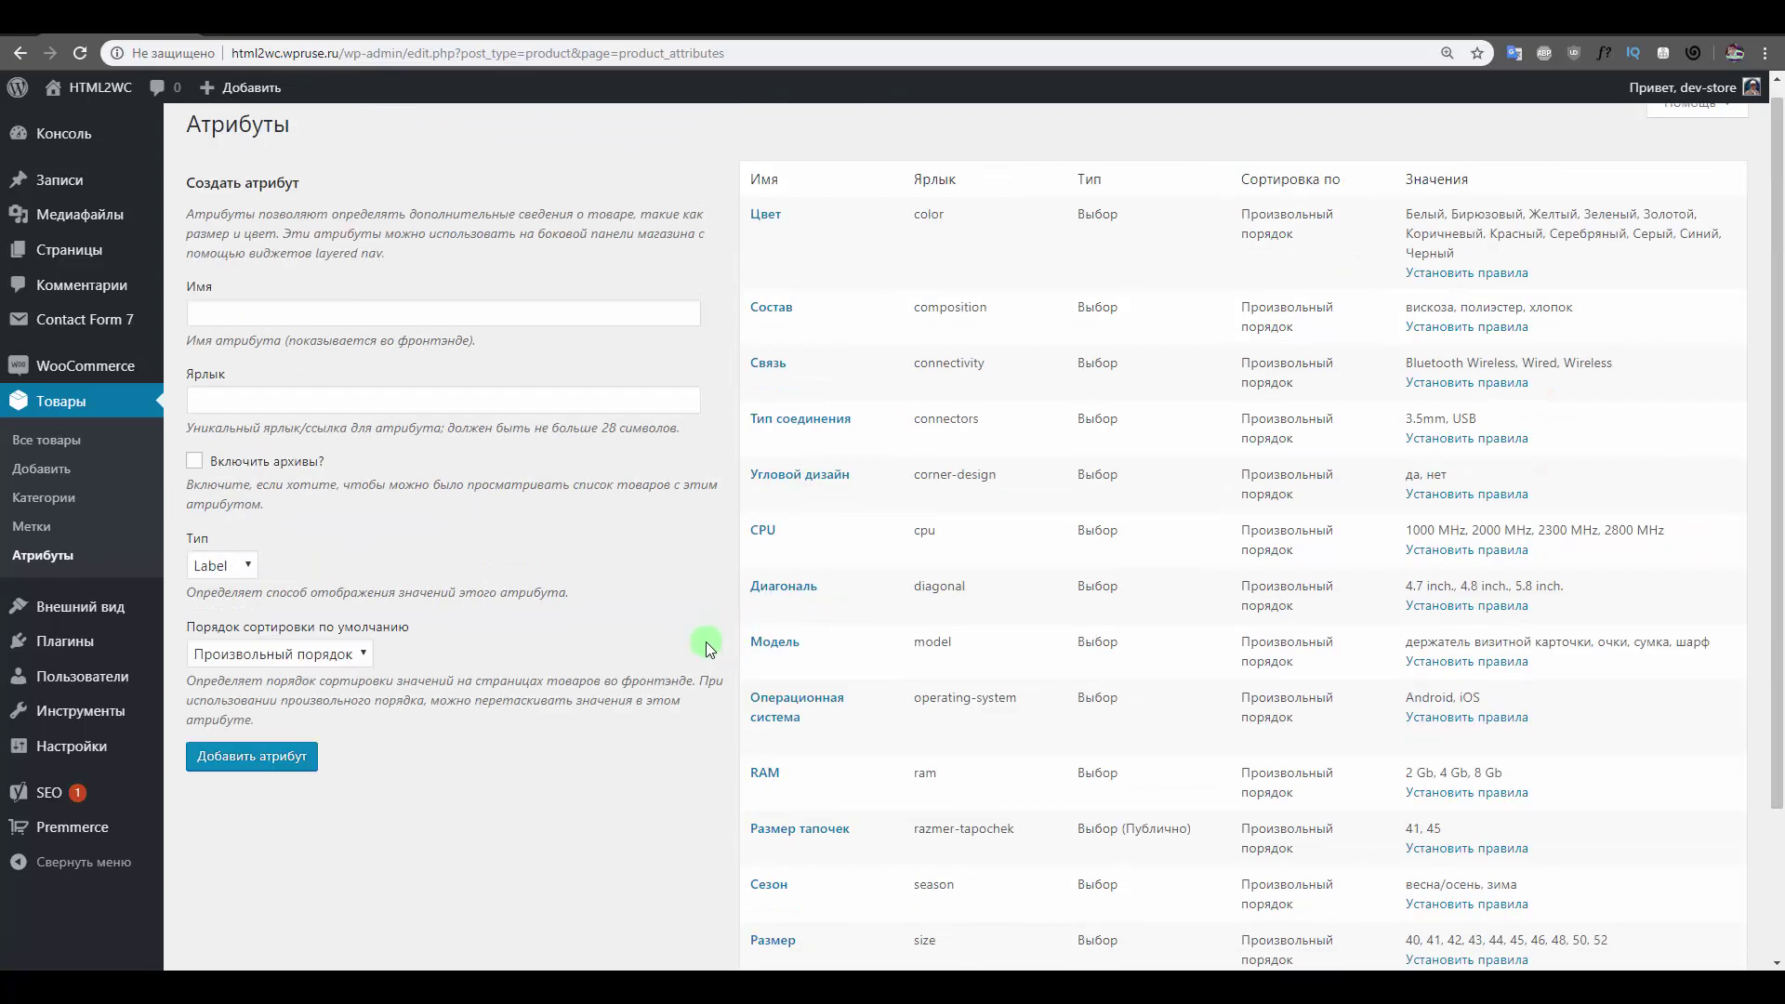
{"action": "scroll", "coordinate": [706, 642], "scroll_direction": "down", "scroll_amount": 2}
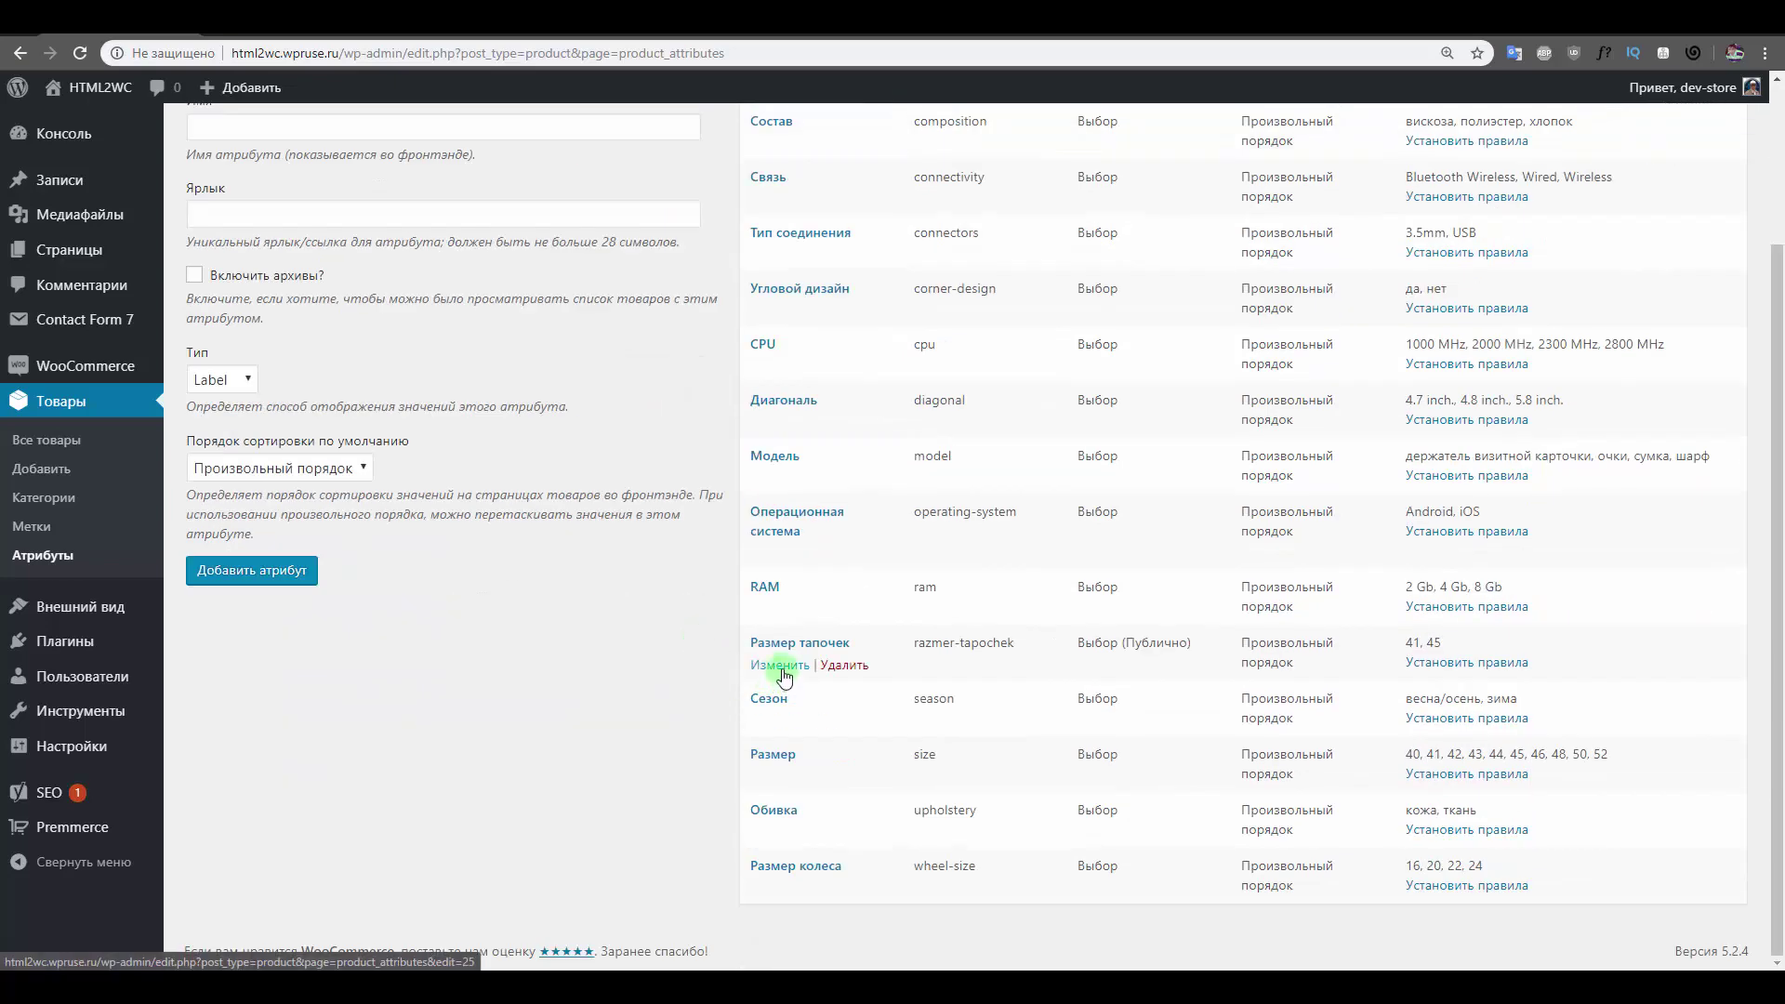
{"action": "left_click", "coordinate": [781, 666]}
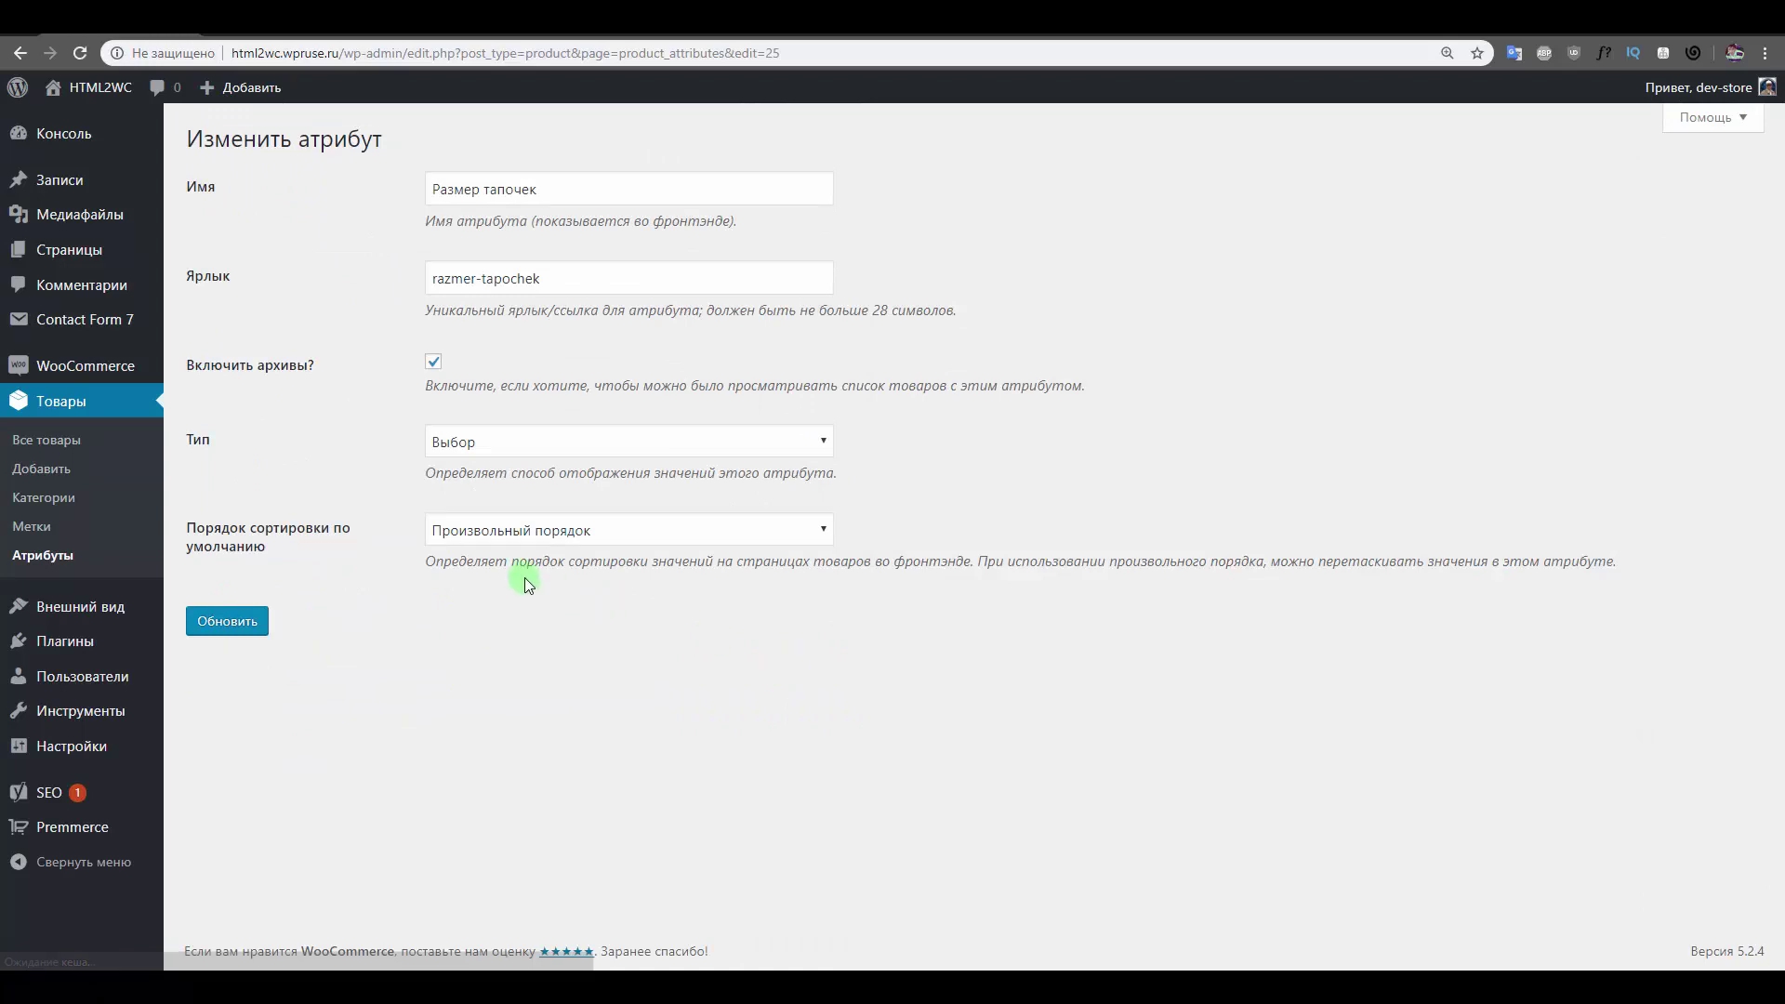
{"action": "left_click", "coordinate": [540, 436]}
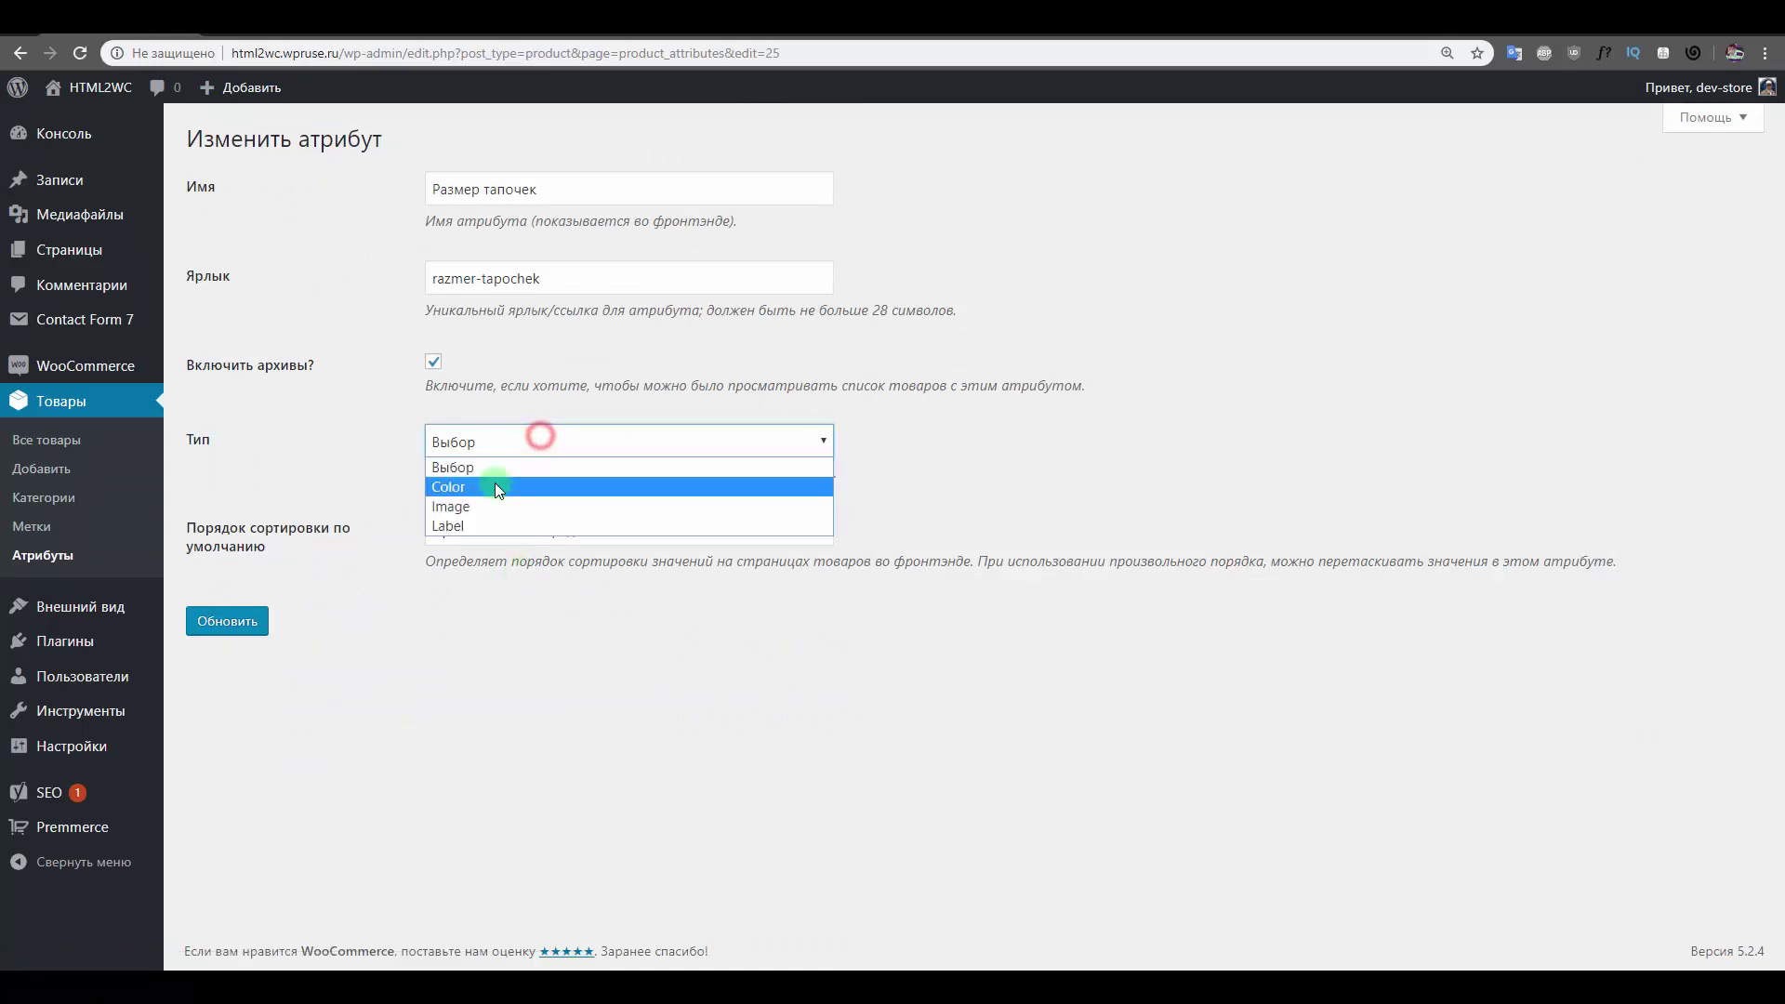
{"action": "left_click", "coordinate": [480, 523]}
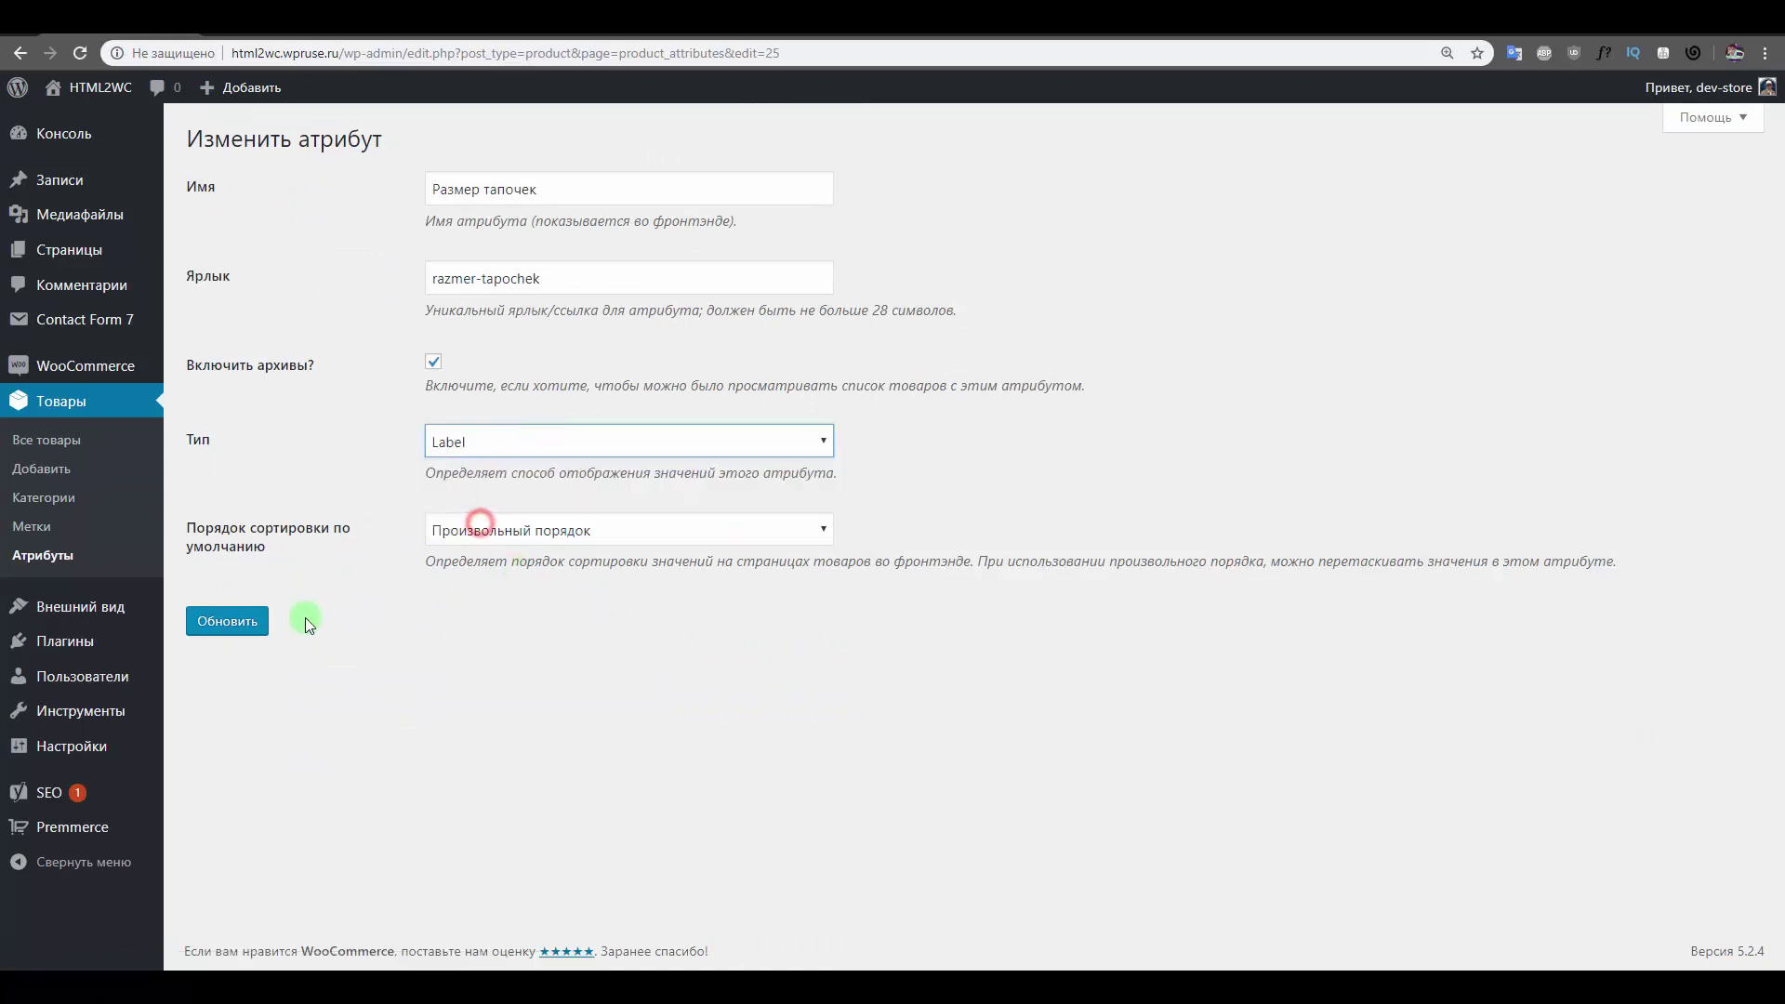
{"action": "left_click", "coordinate": [240, 632]}
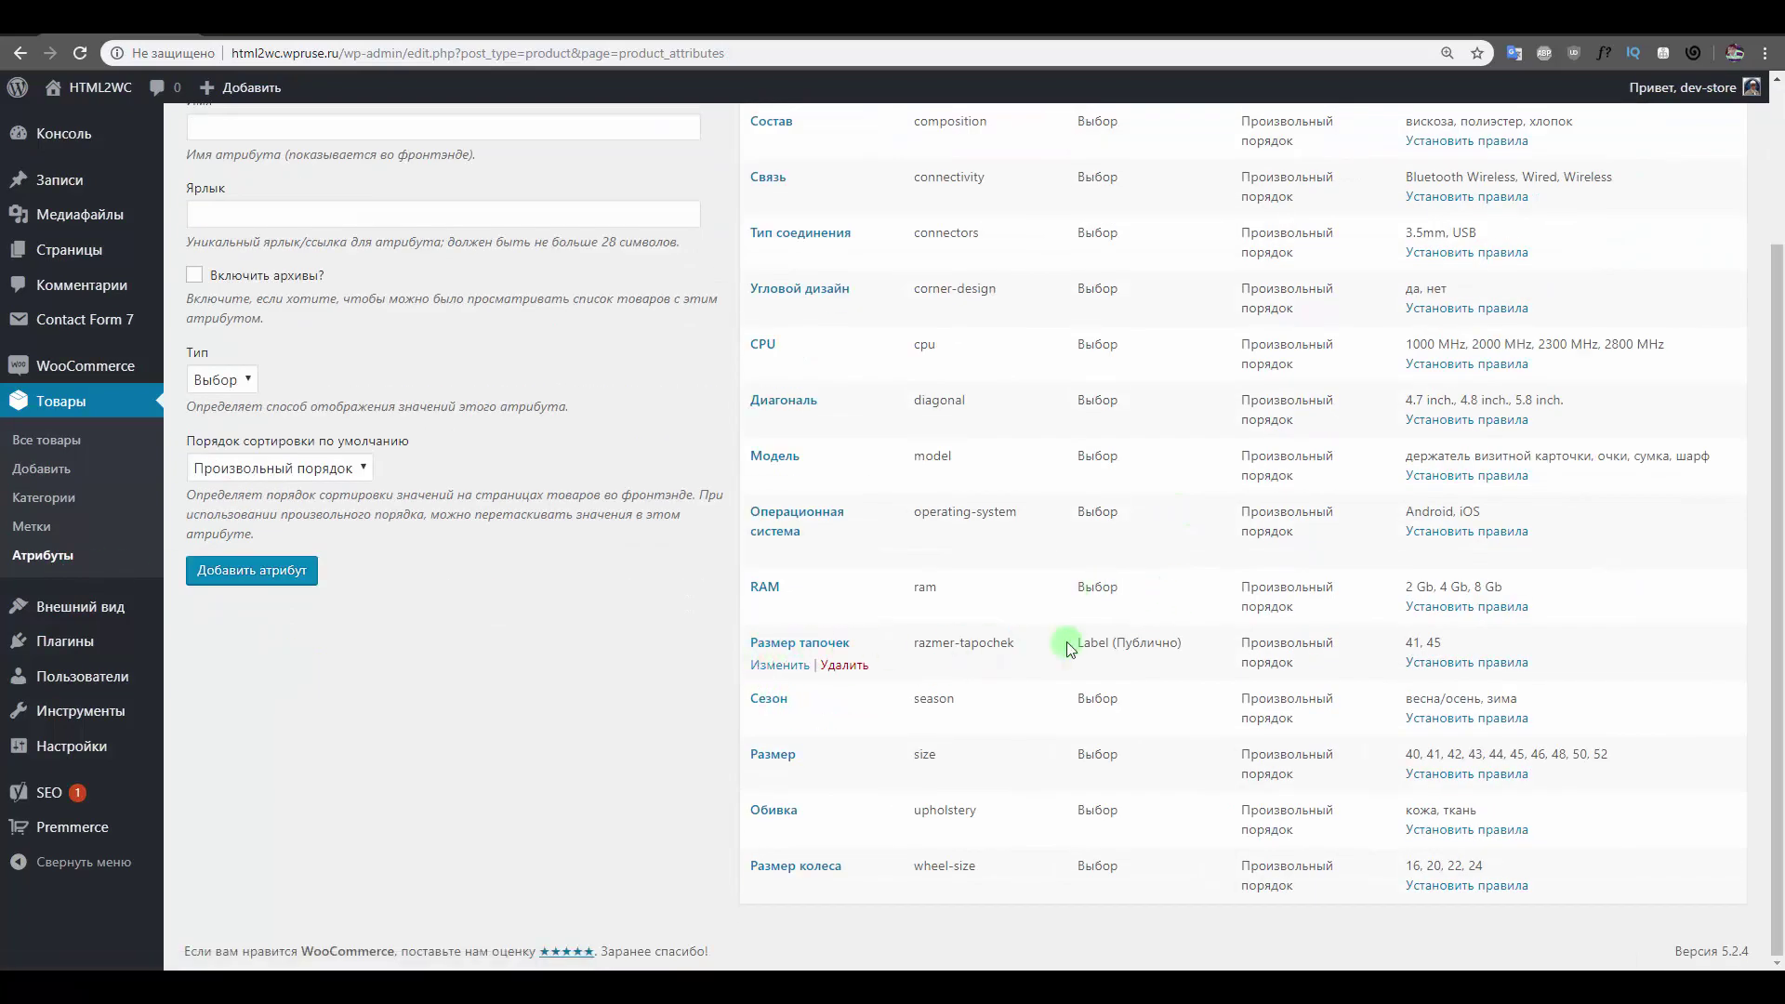
Give the Размер тапочек value 41 the label 41, update it, and return to the attribute's value list.
{"action": "left_click", "coordinate": [1467, 662]}
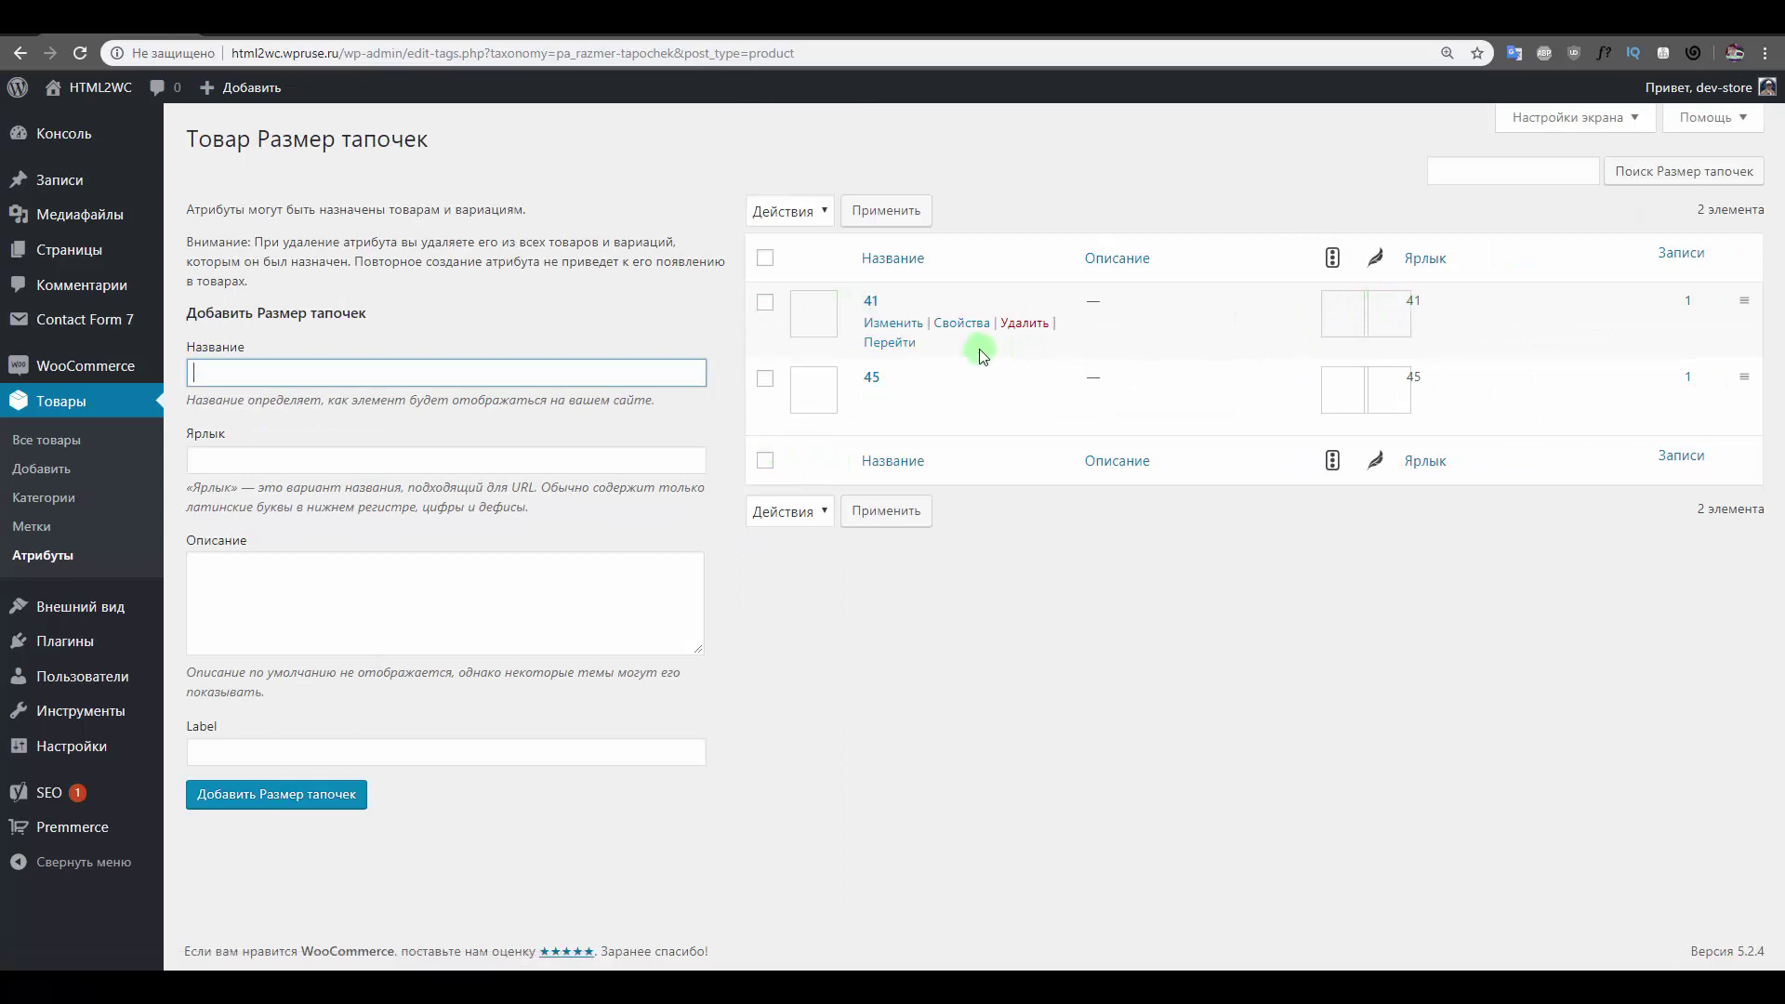
{"action": "left_click", "coordinate": [893, 323]}
{"action": "left_click", "coordinate": [445, 277]}
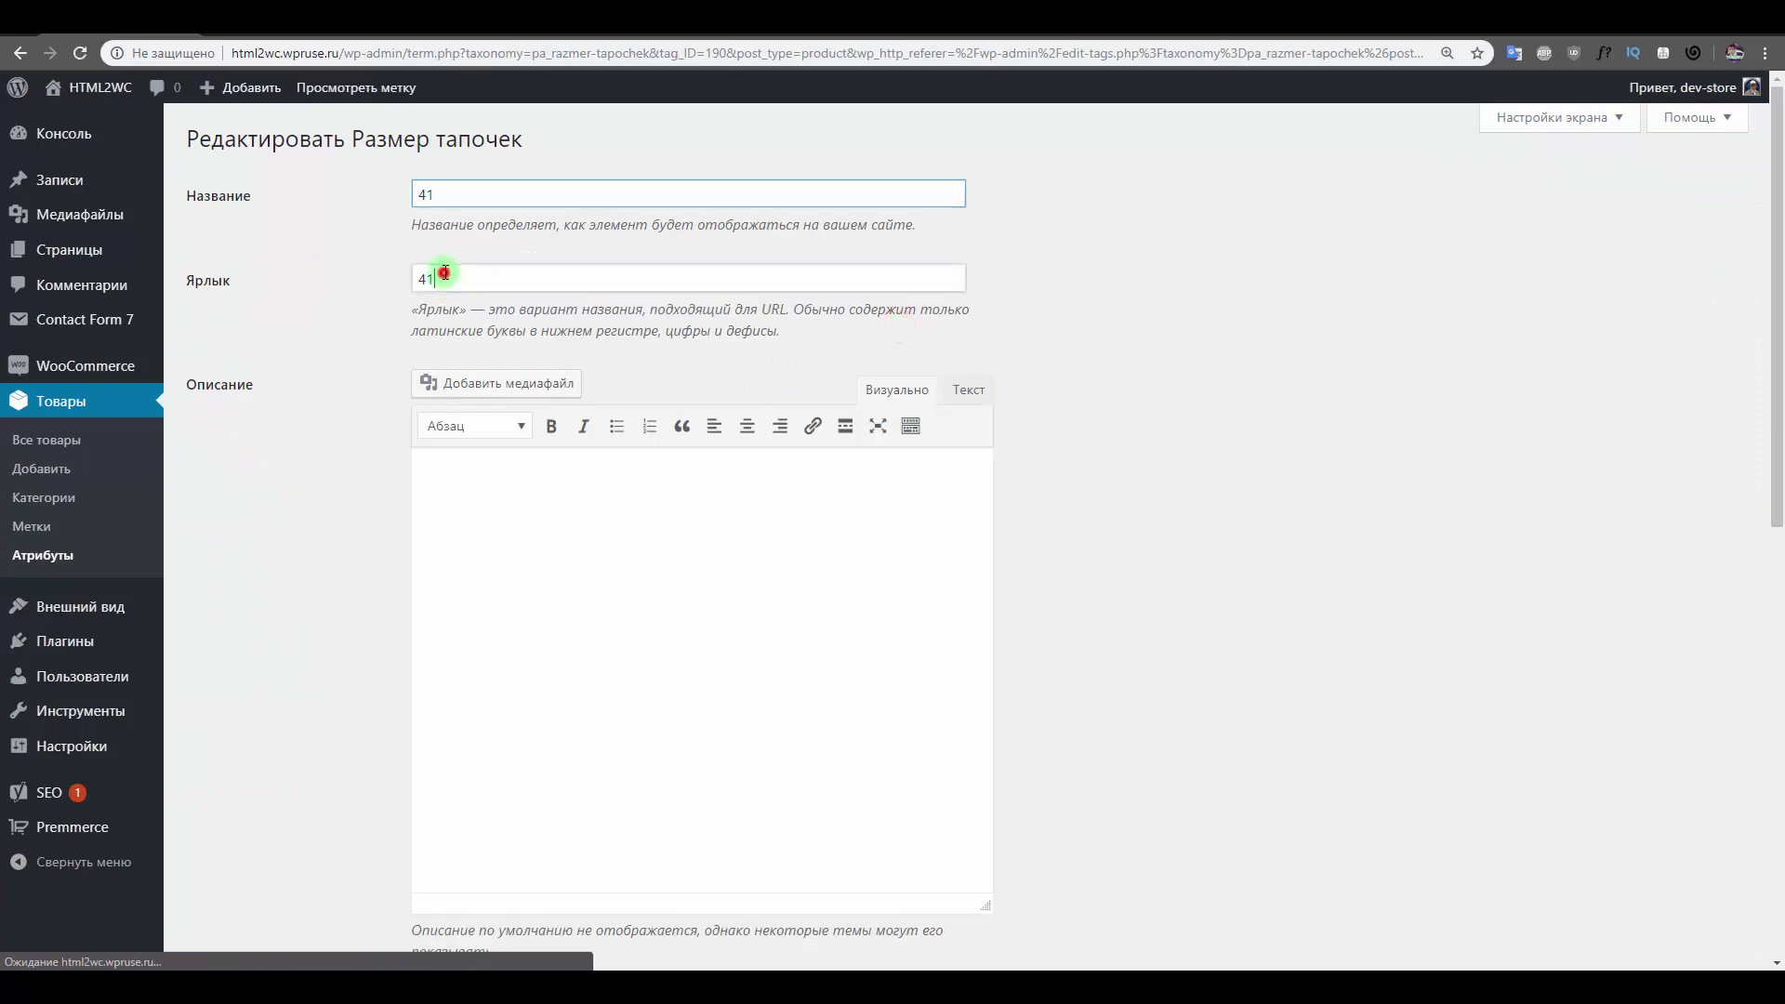
{"action": "left_click", "coordinate": [446, 190]}
{"action": "scroll", "coordinate": [347, 363], "scroll_direction": "down", "scroll_amount": 5}
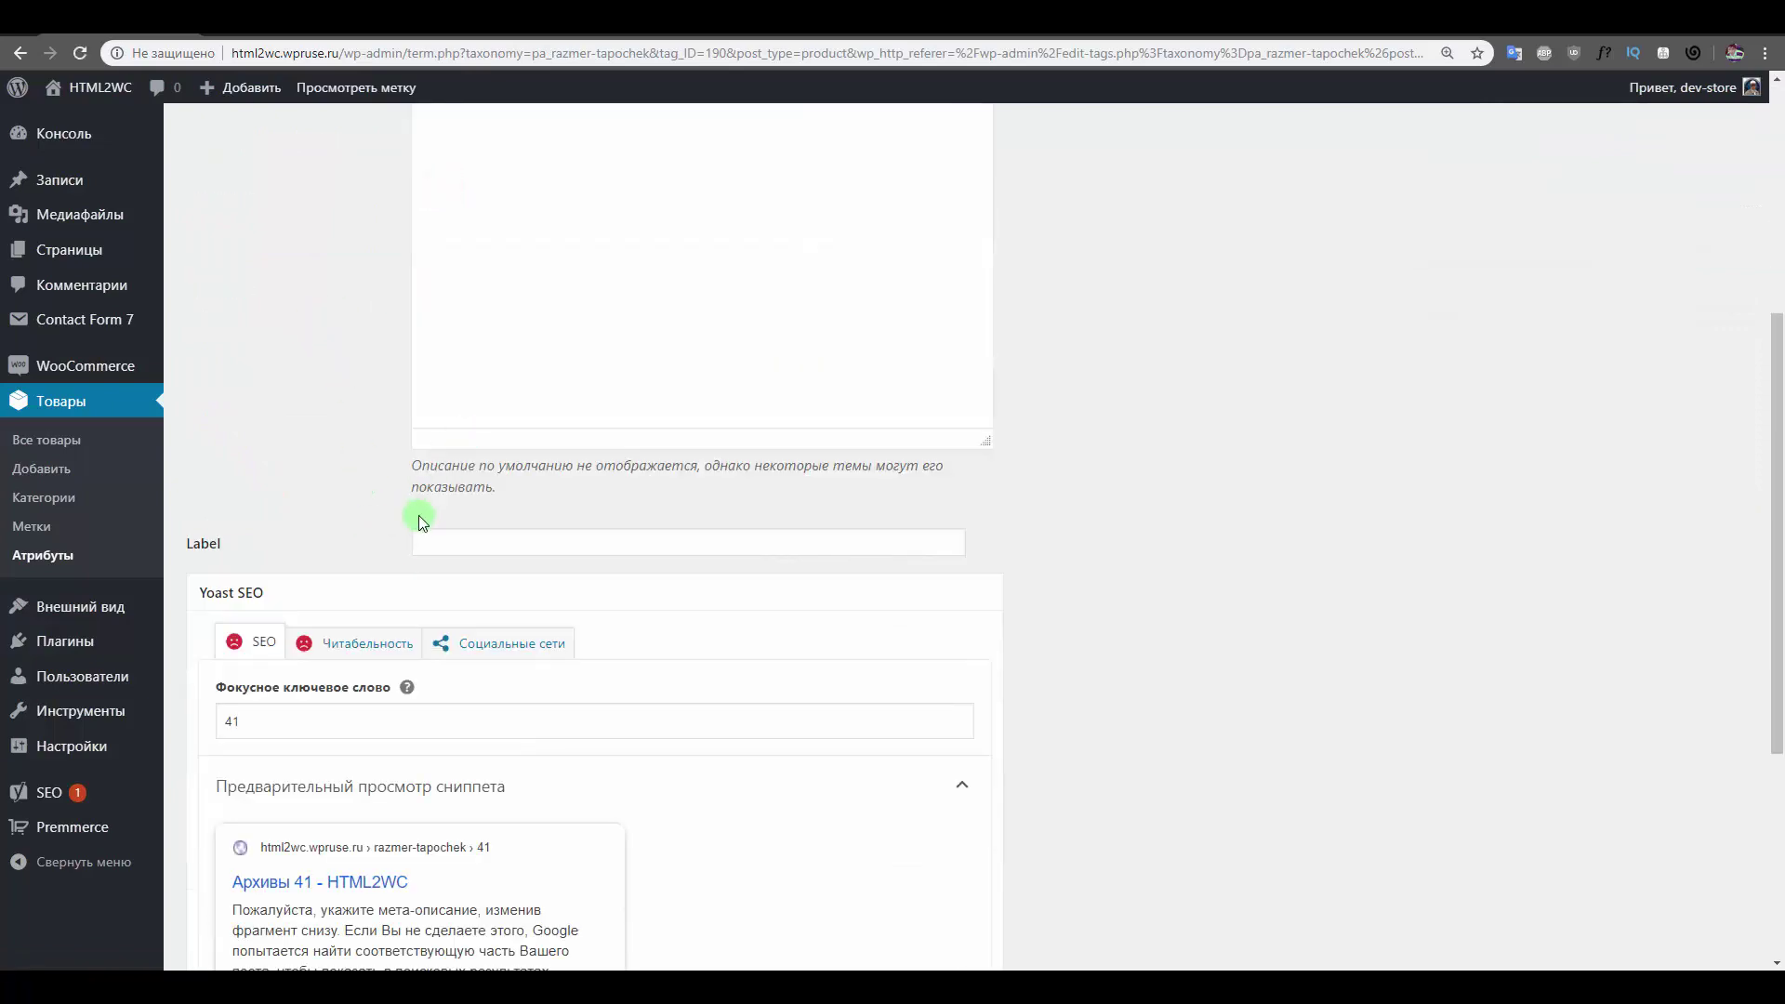
{"action": "left_click", "coordinate": [443, 540]}
{"action": "type", "text": "41"}
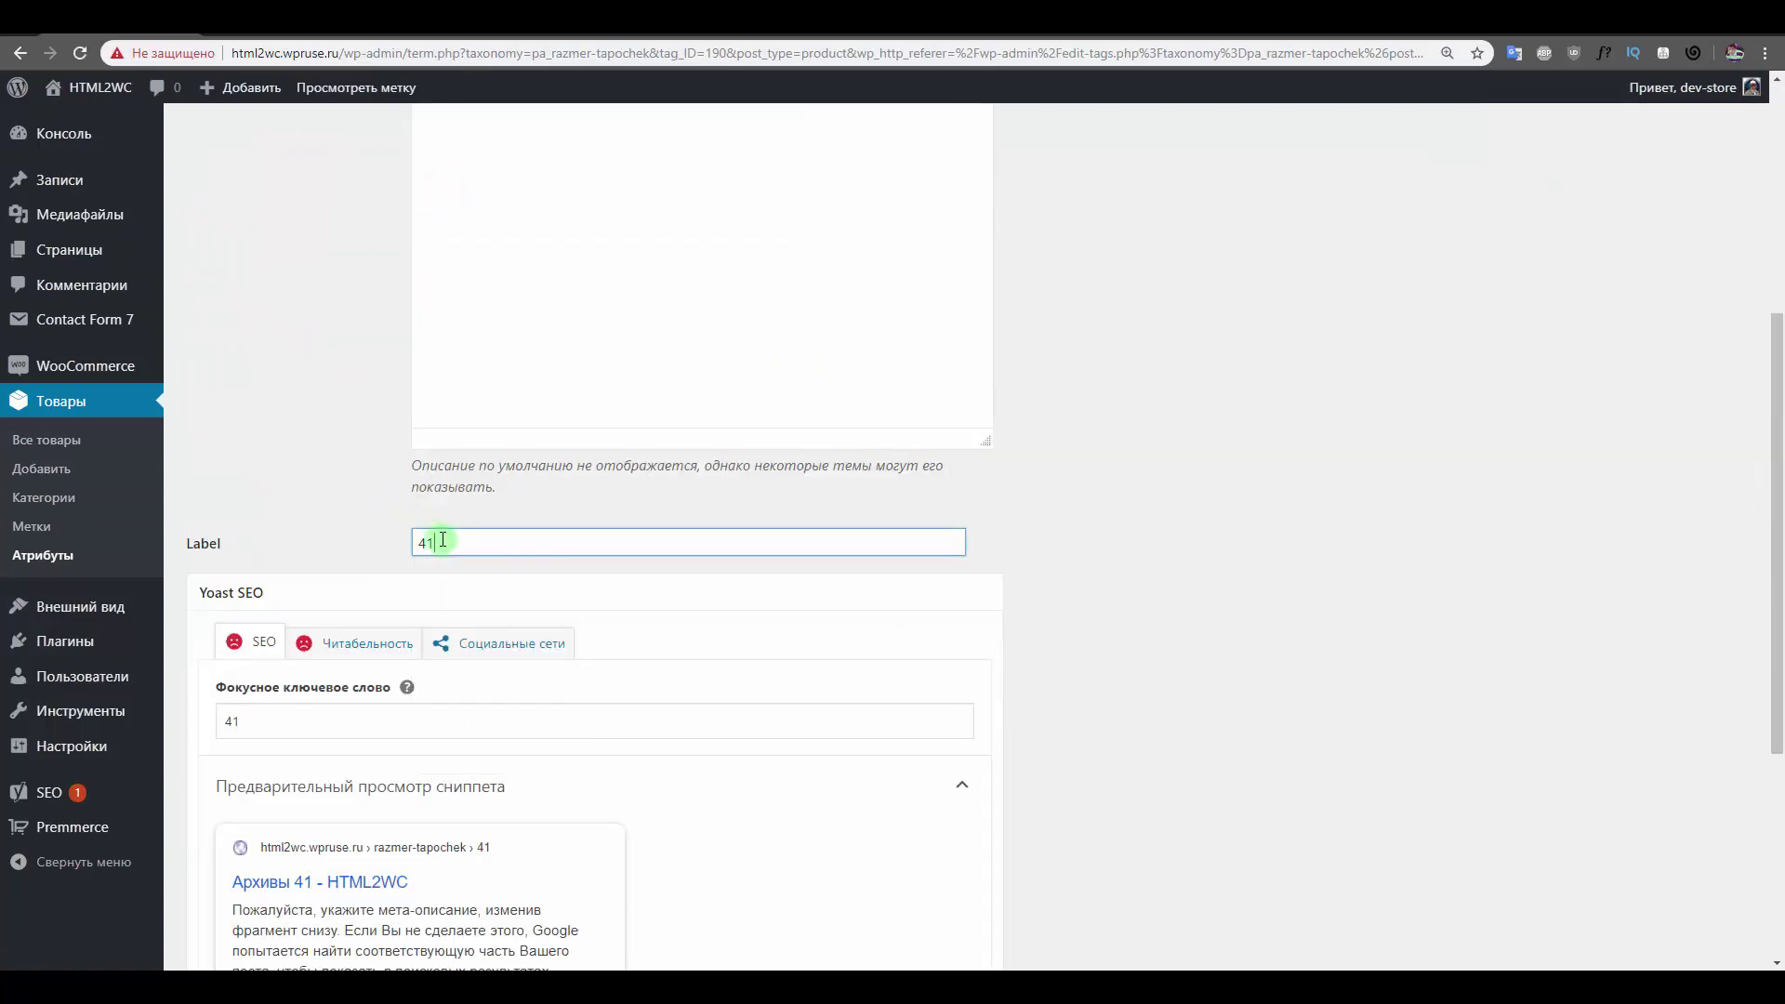
{"action": "scroll", "coordinate": [443, 540], "scroll_direction": "down", "scroll_amount": 5}
{"action": "left_click", "coordinate": [222, 893]}
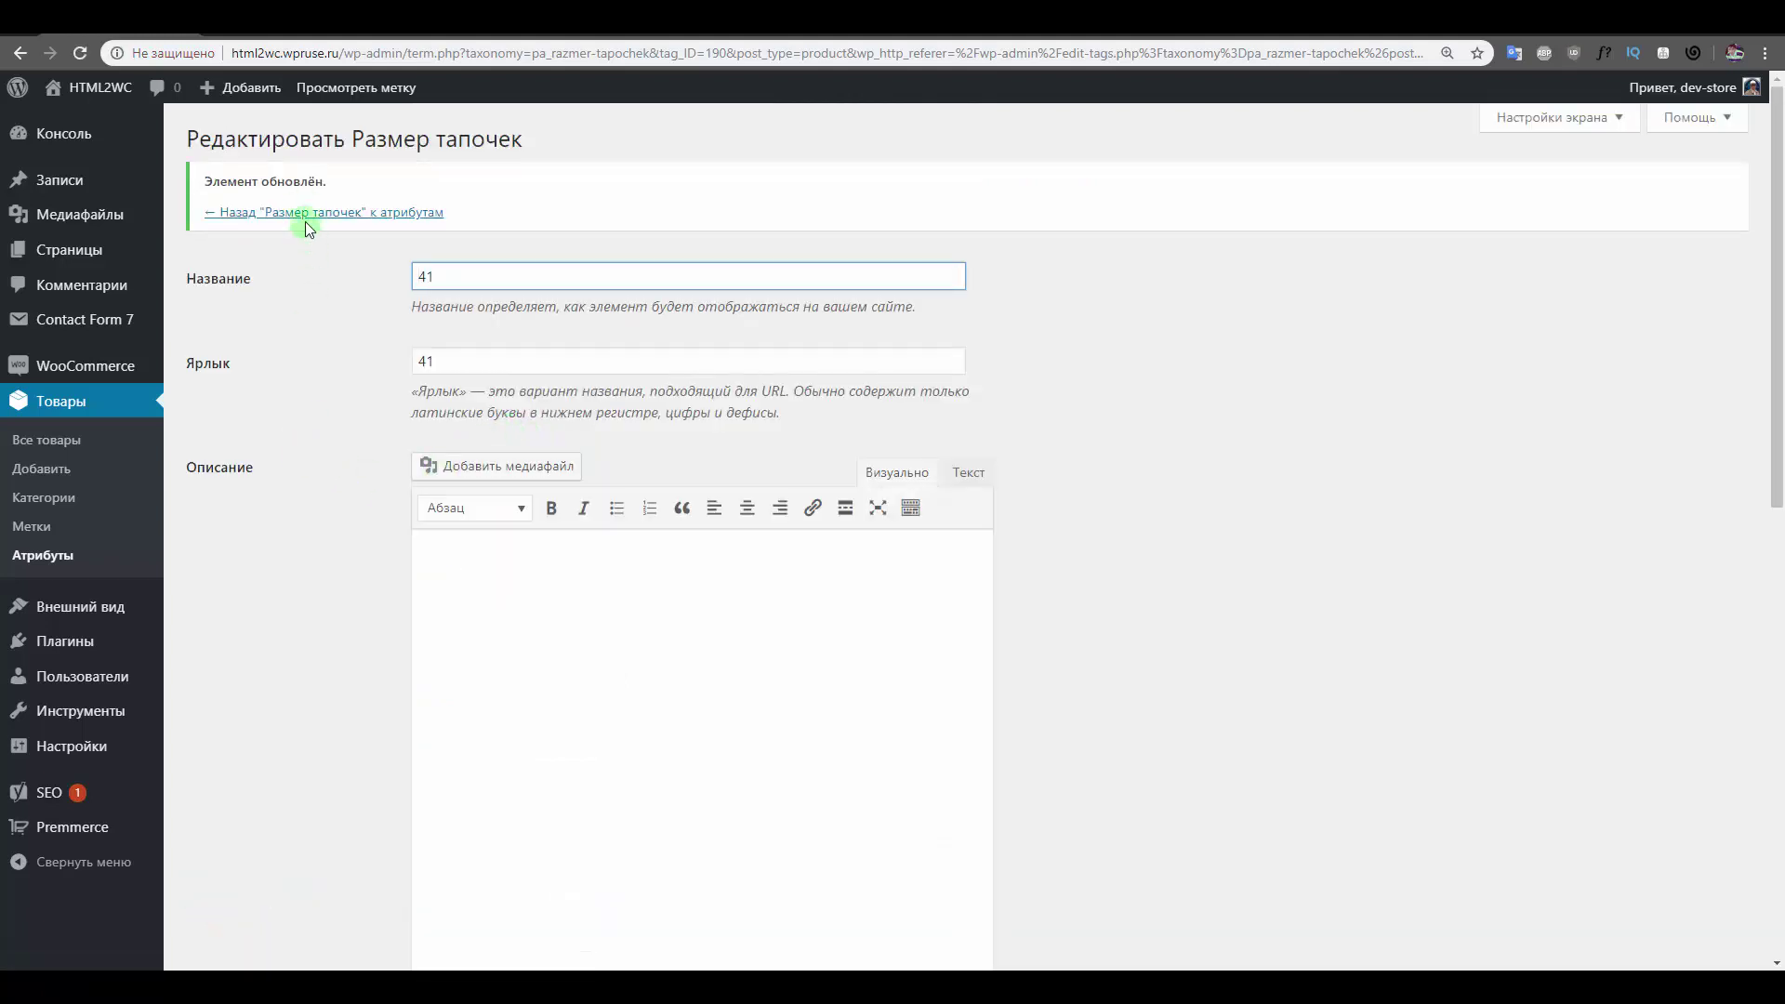
{"action": "left_click", "coordinate": [307, 212]}
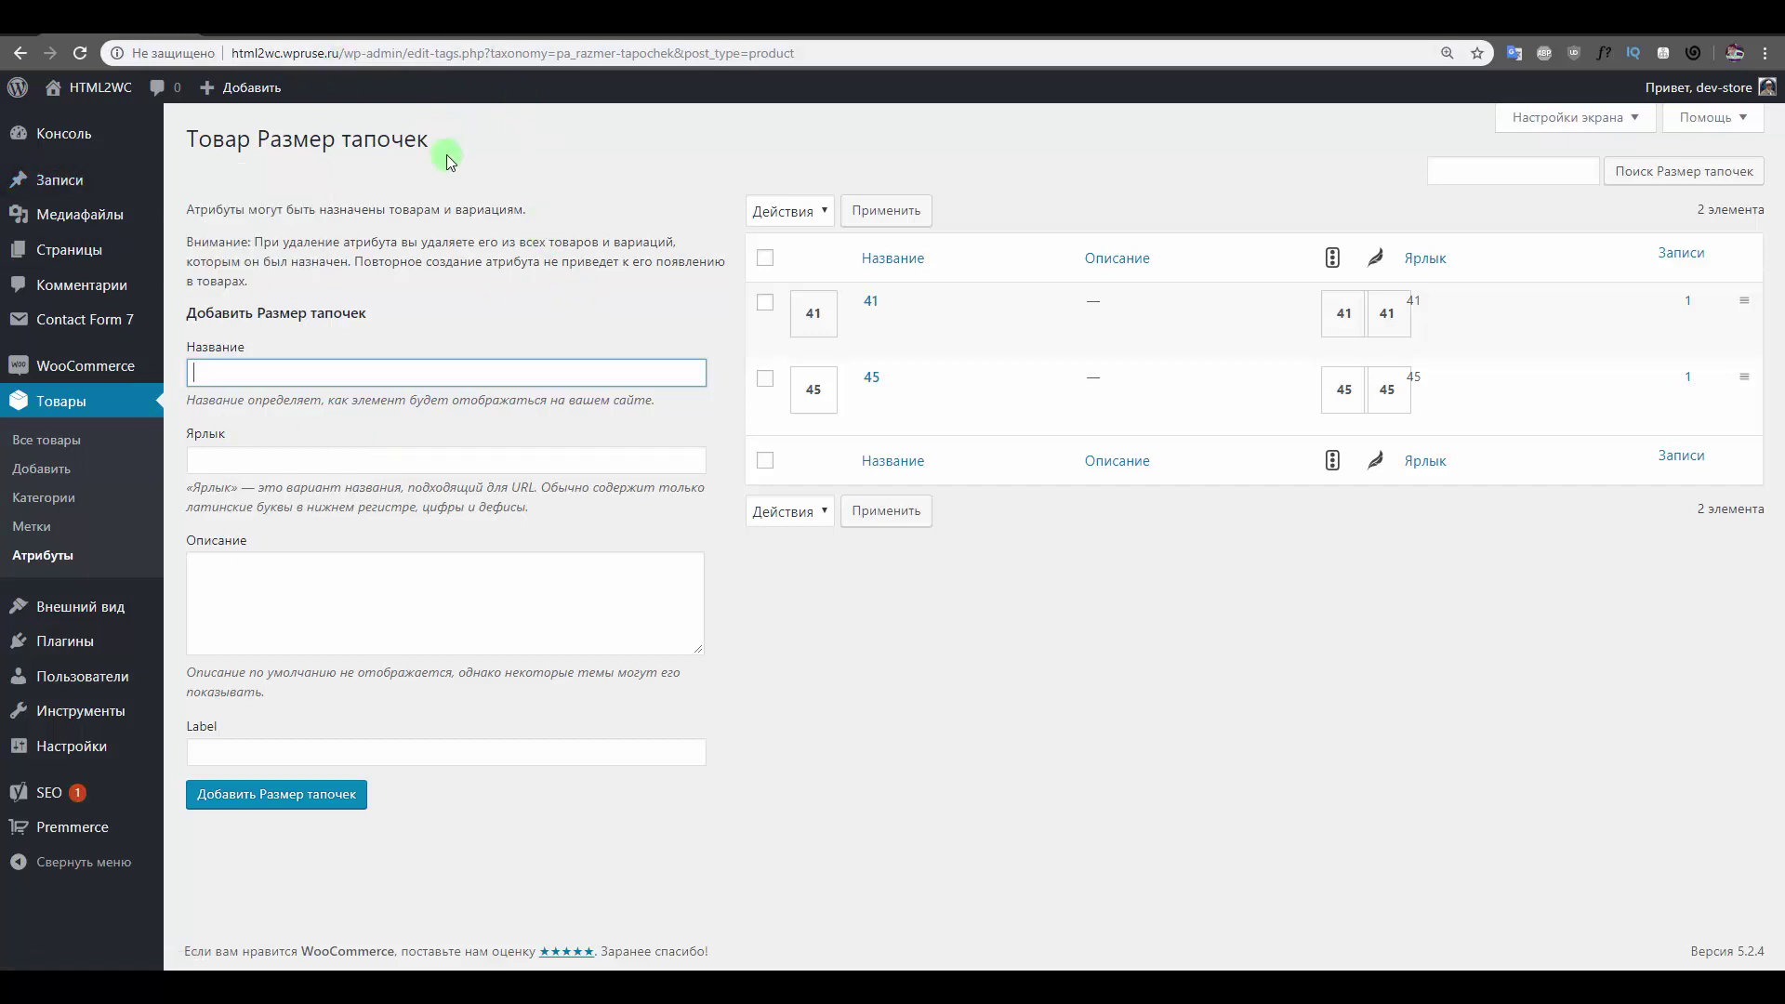
Change the type of the Цвет attribute to Color in the store's product attributes and update it.
{"action": "left_click", "coordinate": [437, 21]}
{"action": "left_click", "coordinate": [261, 21]}
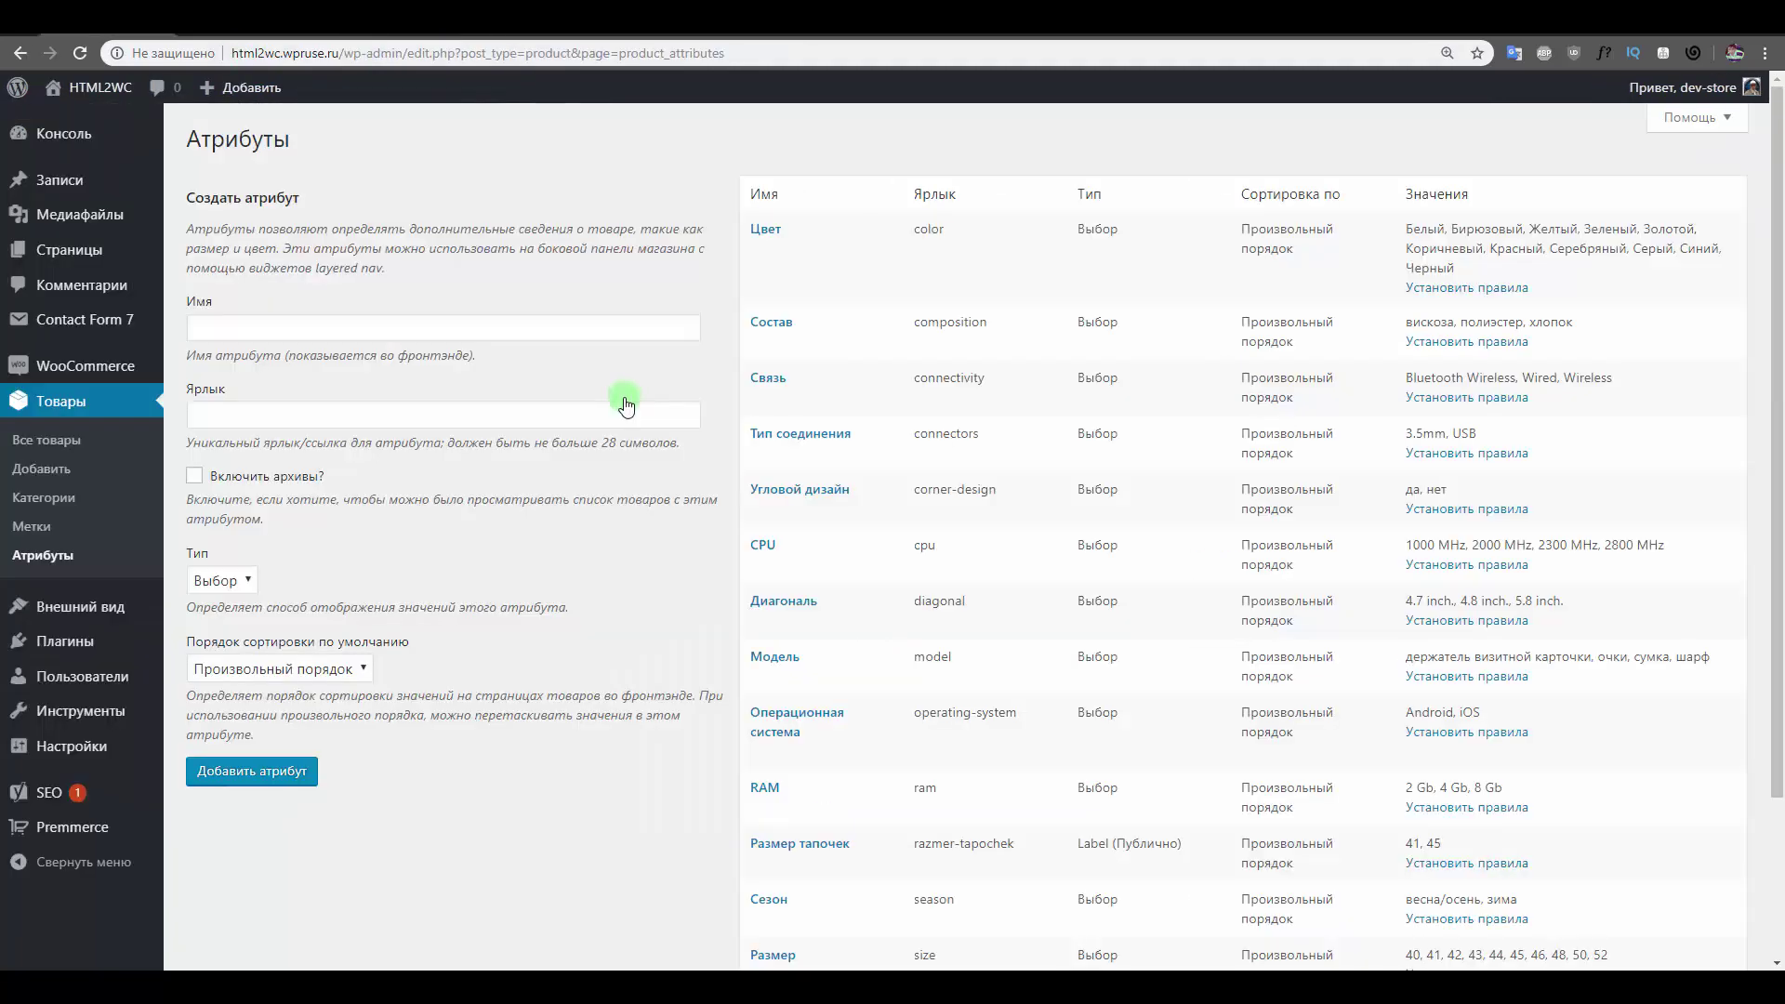
{"action": "mouse_move", "coordinate": [789, 255]}
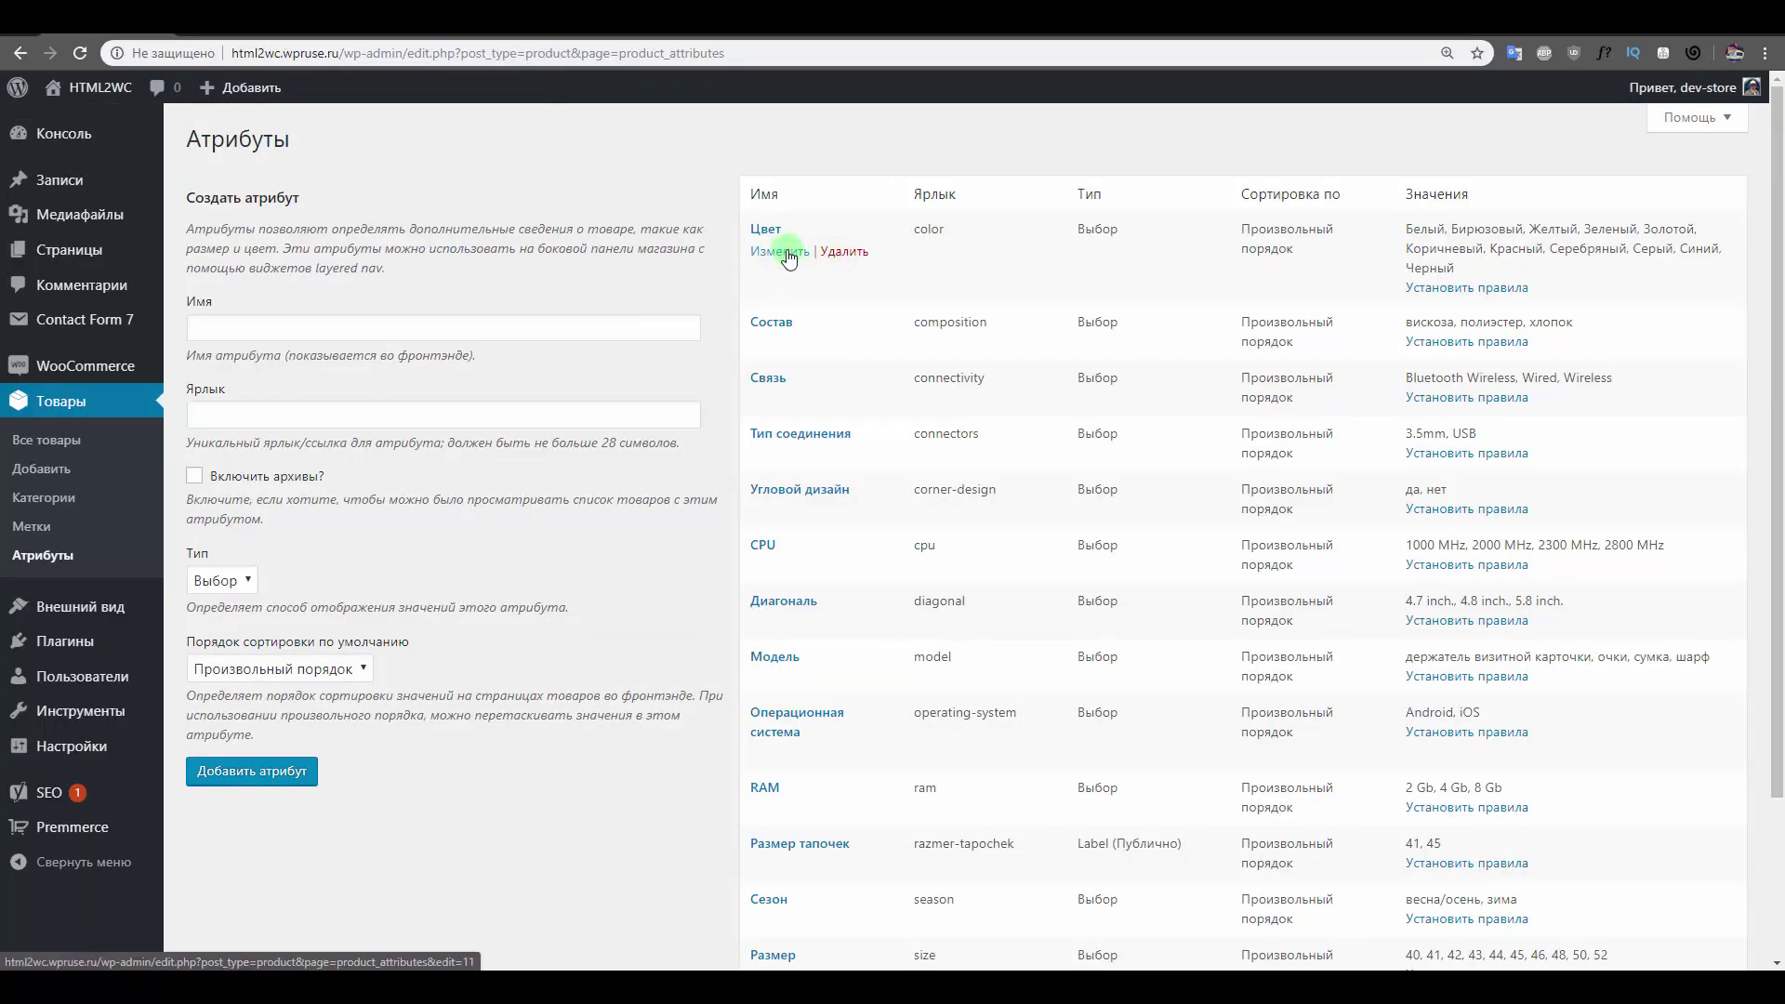
{"action": "left_click", "coordinate": [788, 256]}
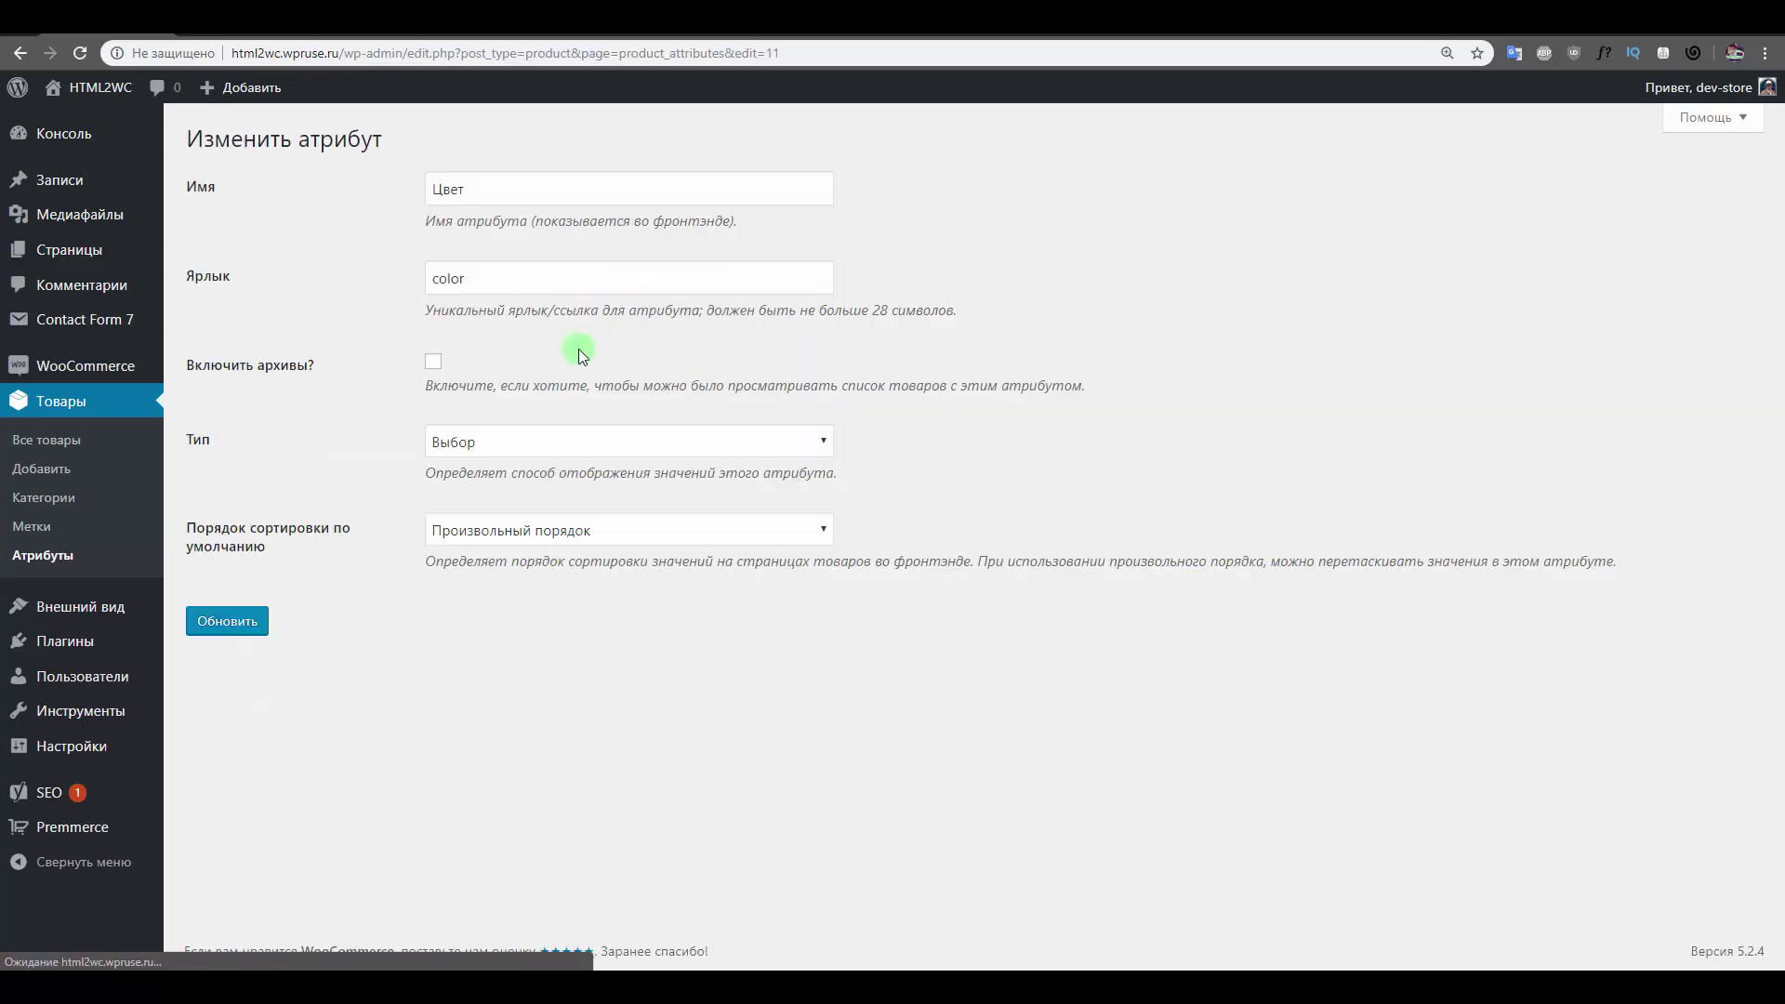
{"action": "left_click", "coordinate": [484, 441]}
{"action": "left_click", "coordinate": [477, 488]}
{"action": "left_click", "coordinate": [235, 621]}
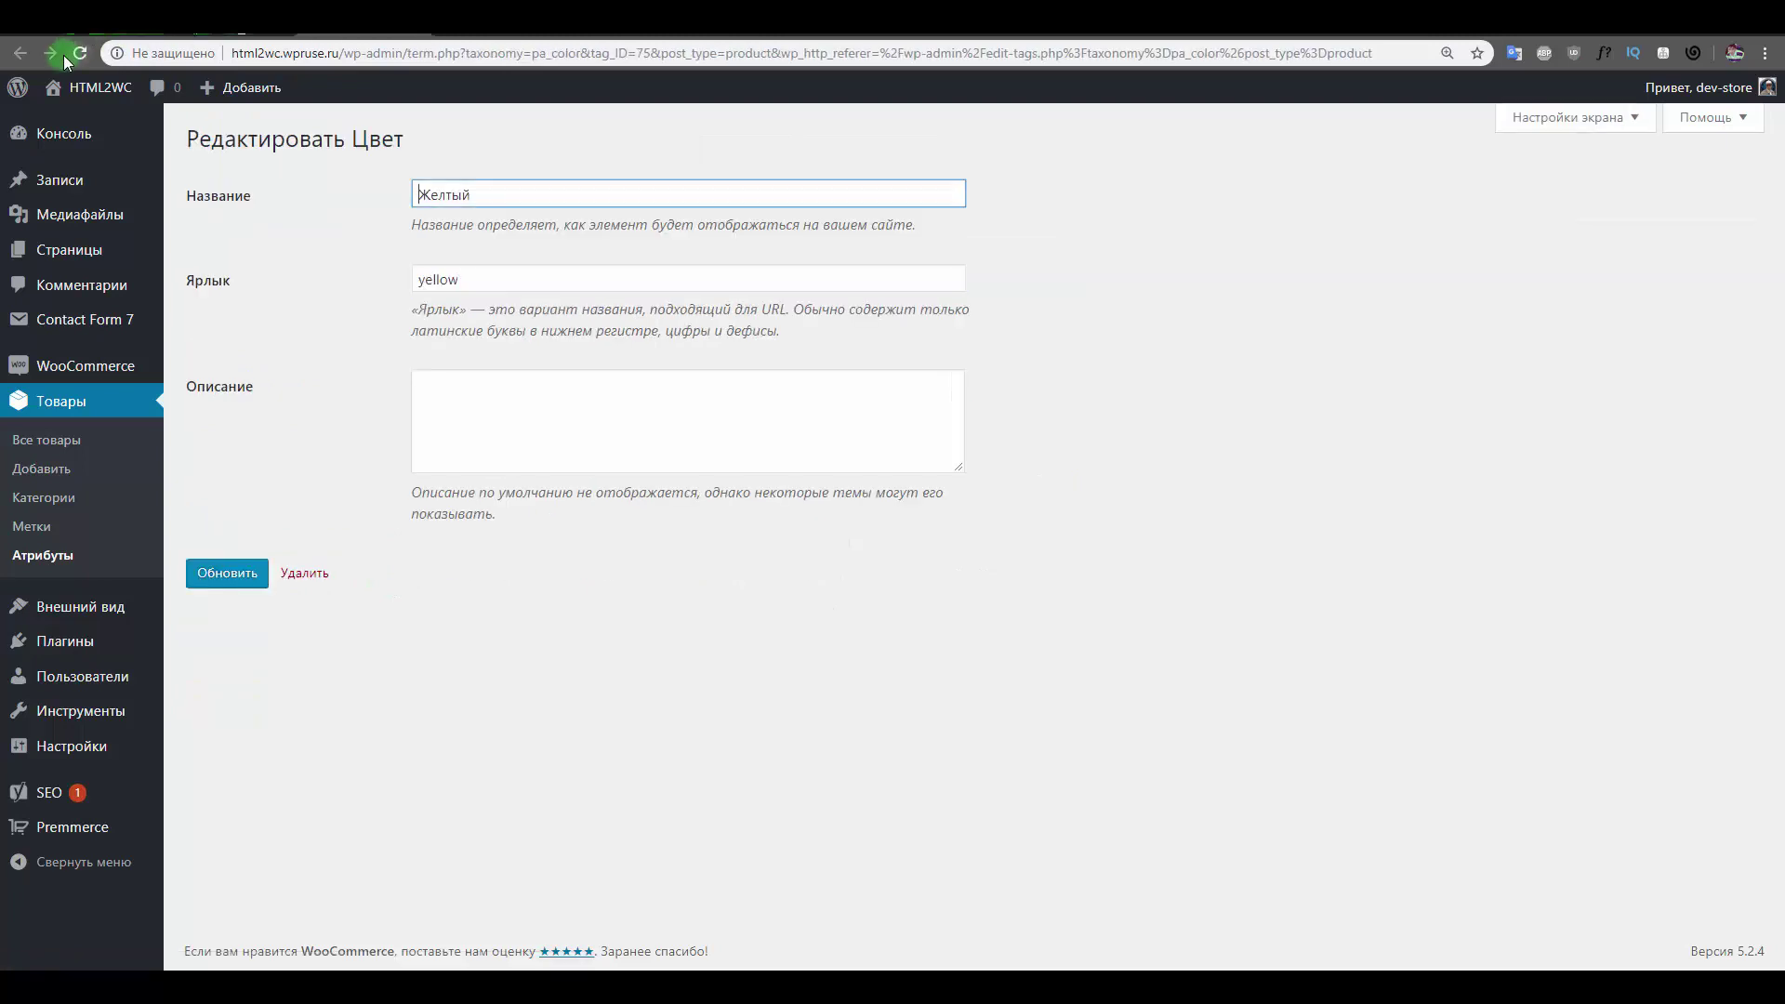
Reload the edit pages of the colour values, set the Белый value's swatch colour to white, and update it.
{"action": "left_click", "coordinate": [80, 53]}
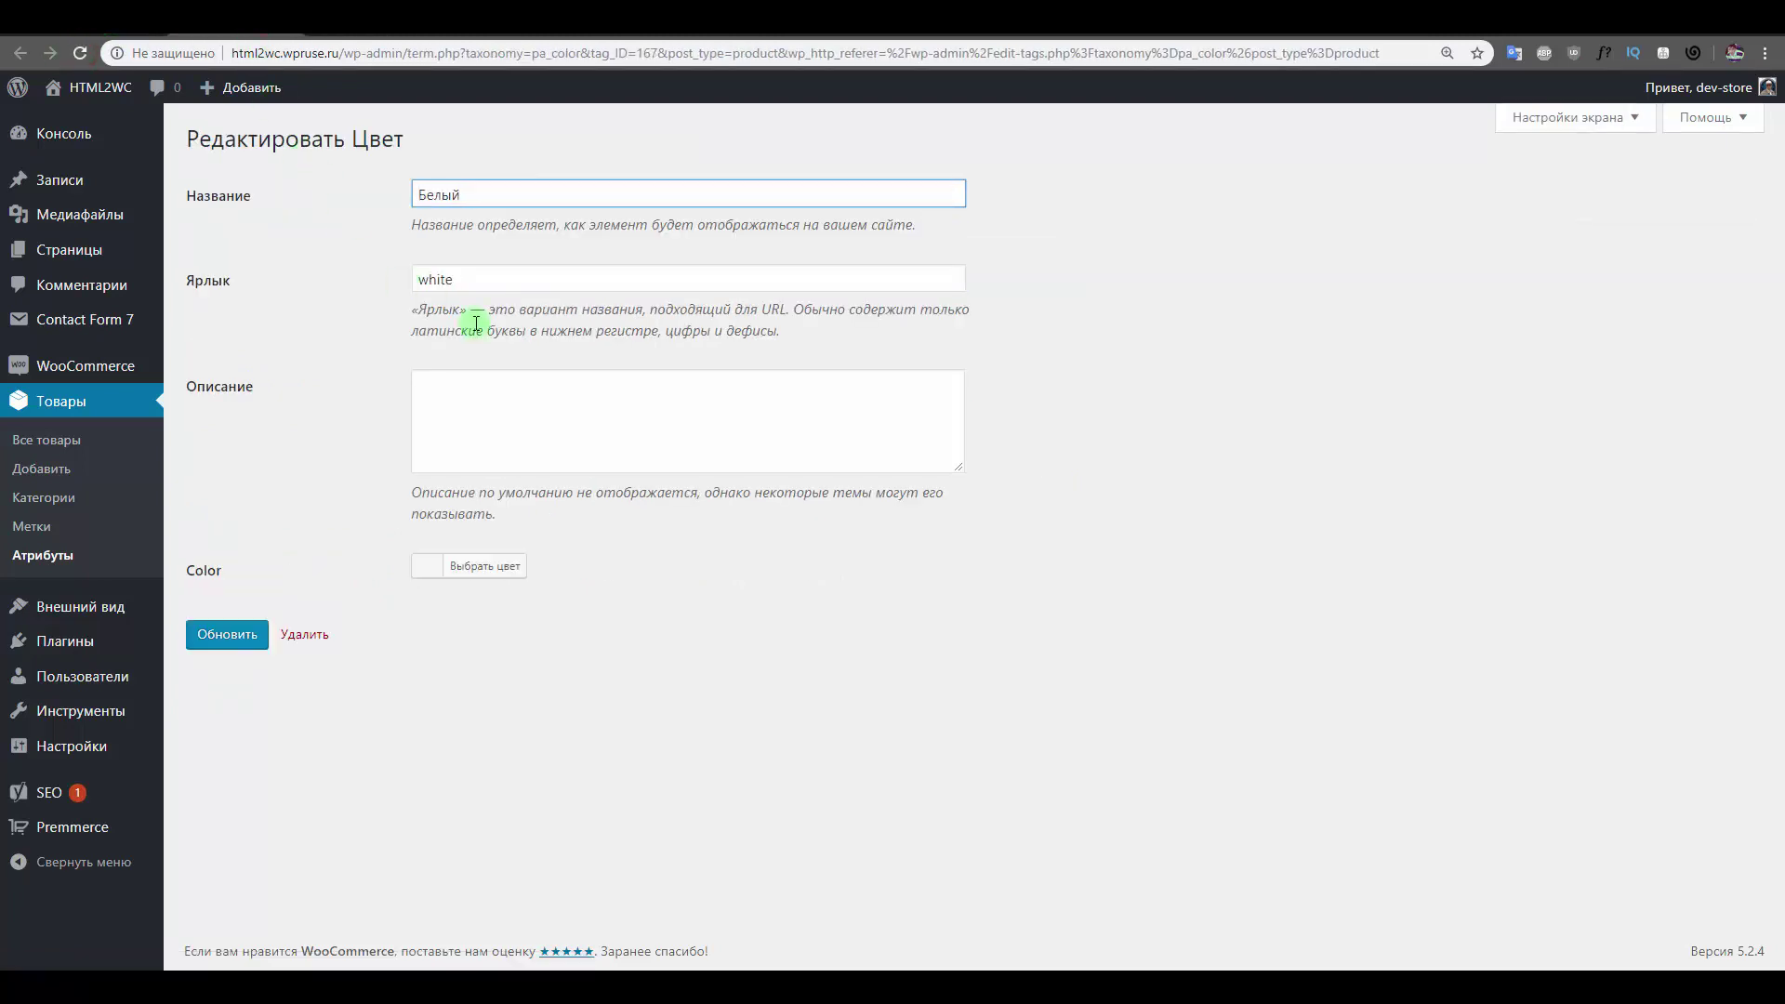
{"action": "left_click", "coordinate": [463, 566]}
{"action": "left_click_drag", "start_coordinate": [430, 787], "coordinate": [390, 606]}
{"action": "left_click", "coordinate": [356, 710]}
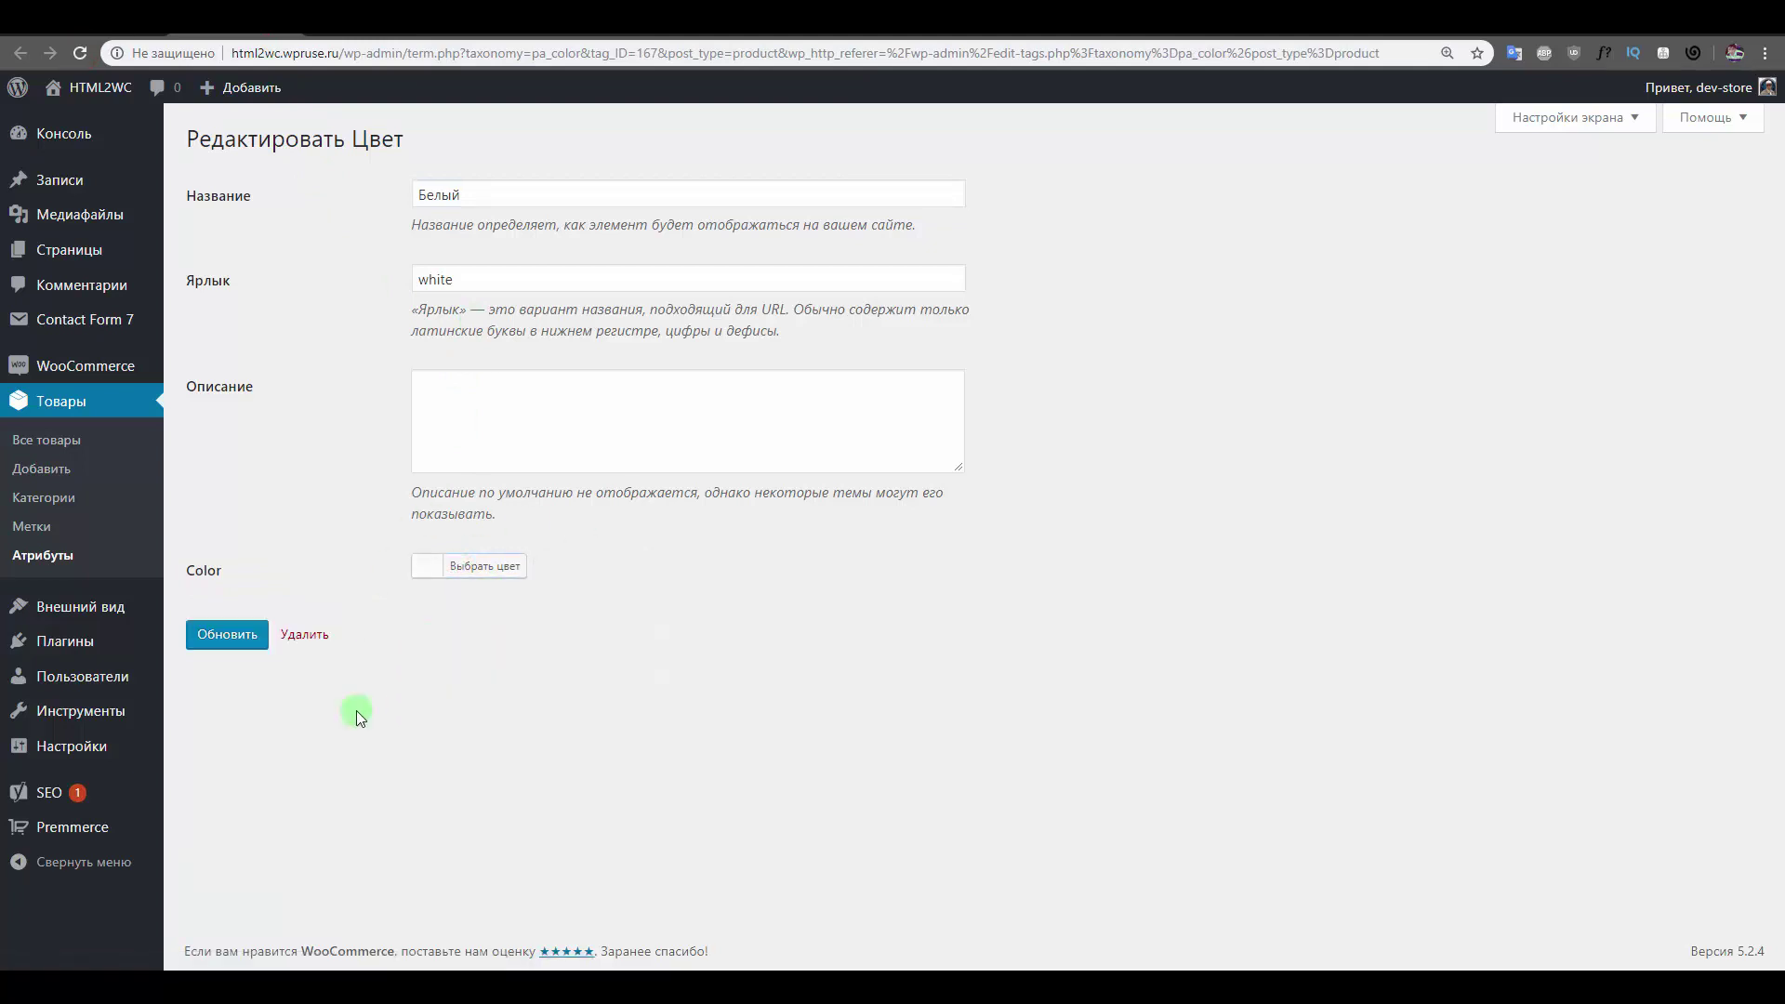
{"action": "left_click", "coordinate": [218, 635]}
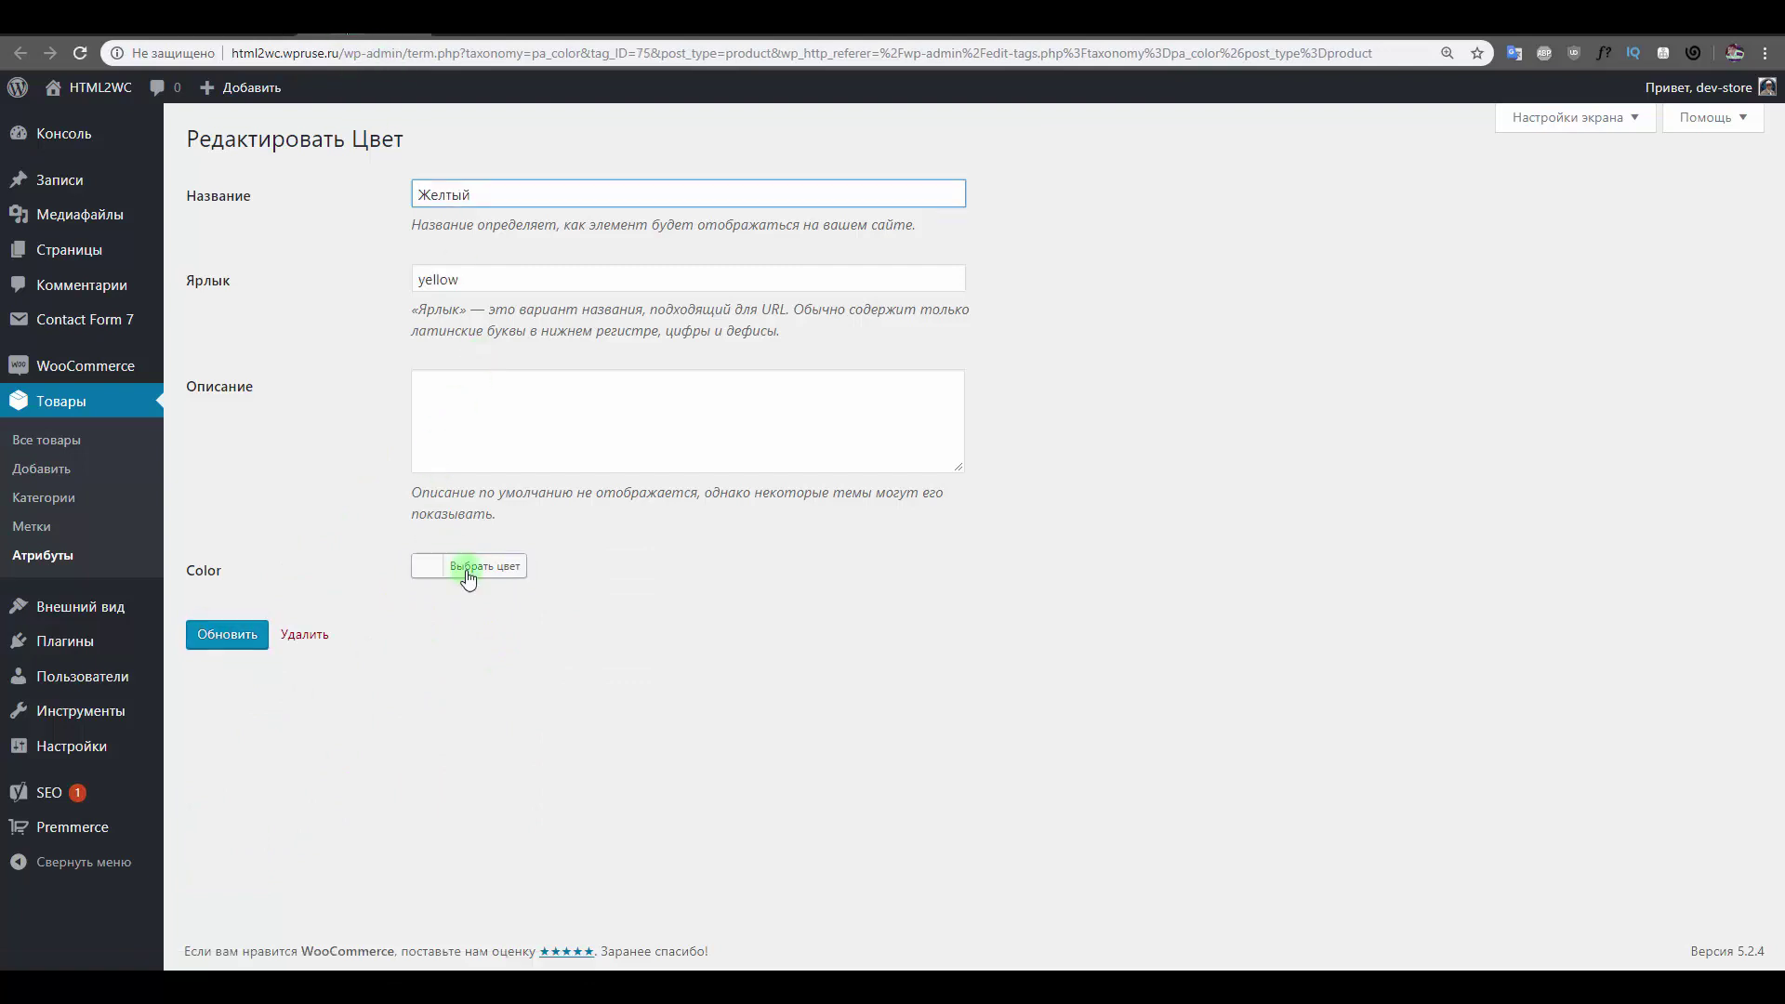
Set the Желтый value's swatch colour to the preset yellow and update it.
{"action": "left_click", "coordinate": [467, 574]}
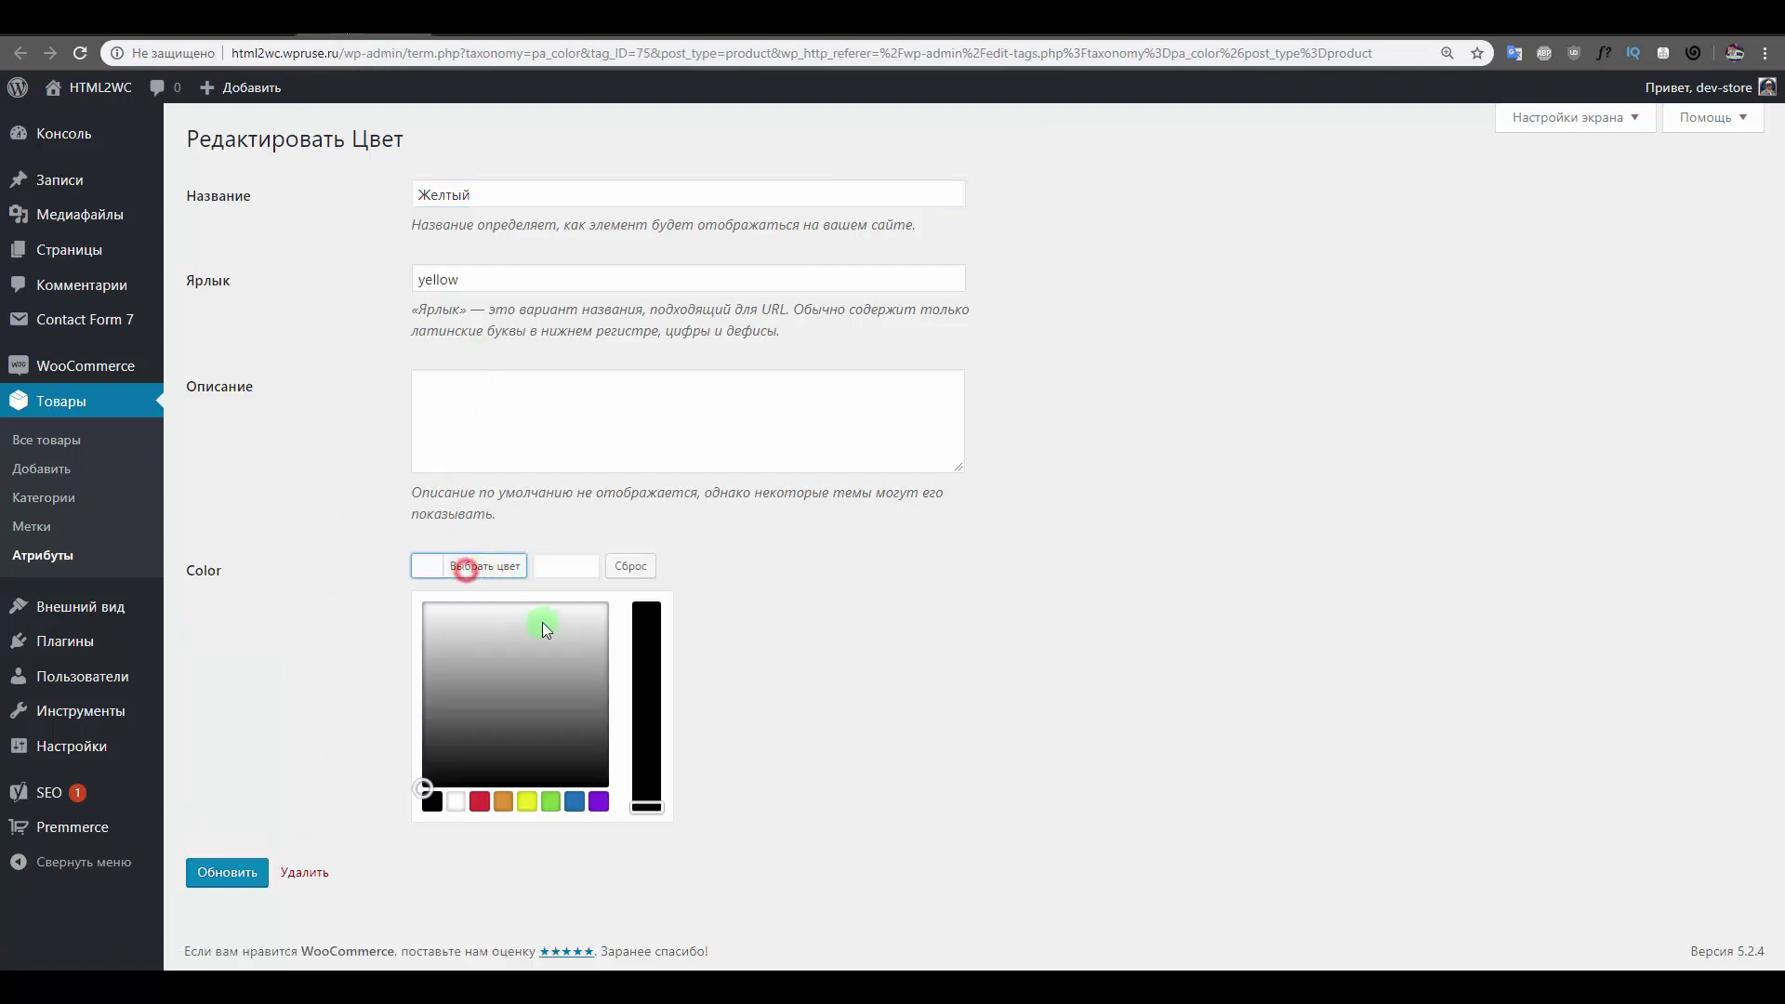
{"action": "left_click", "coordinate": [532, 806]}
{"action": "left_click", "coordinate": [232, 879]}
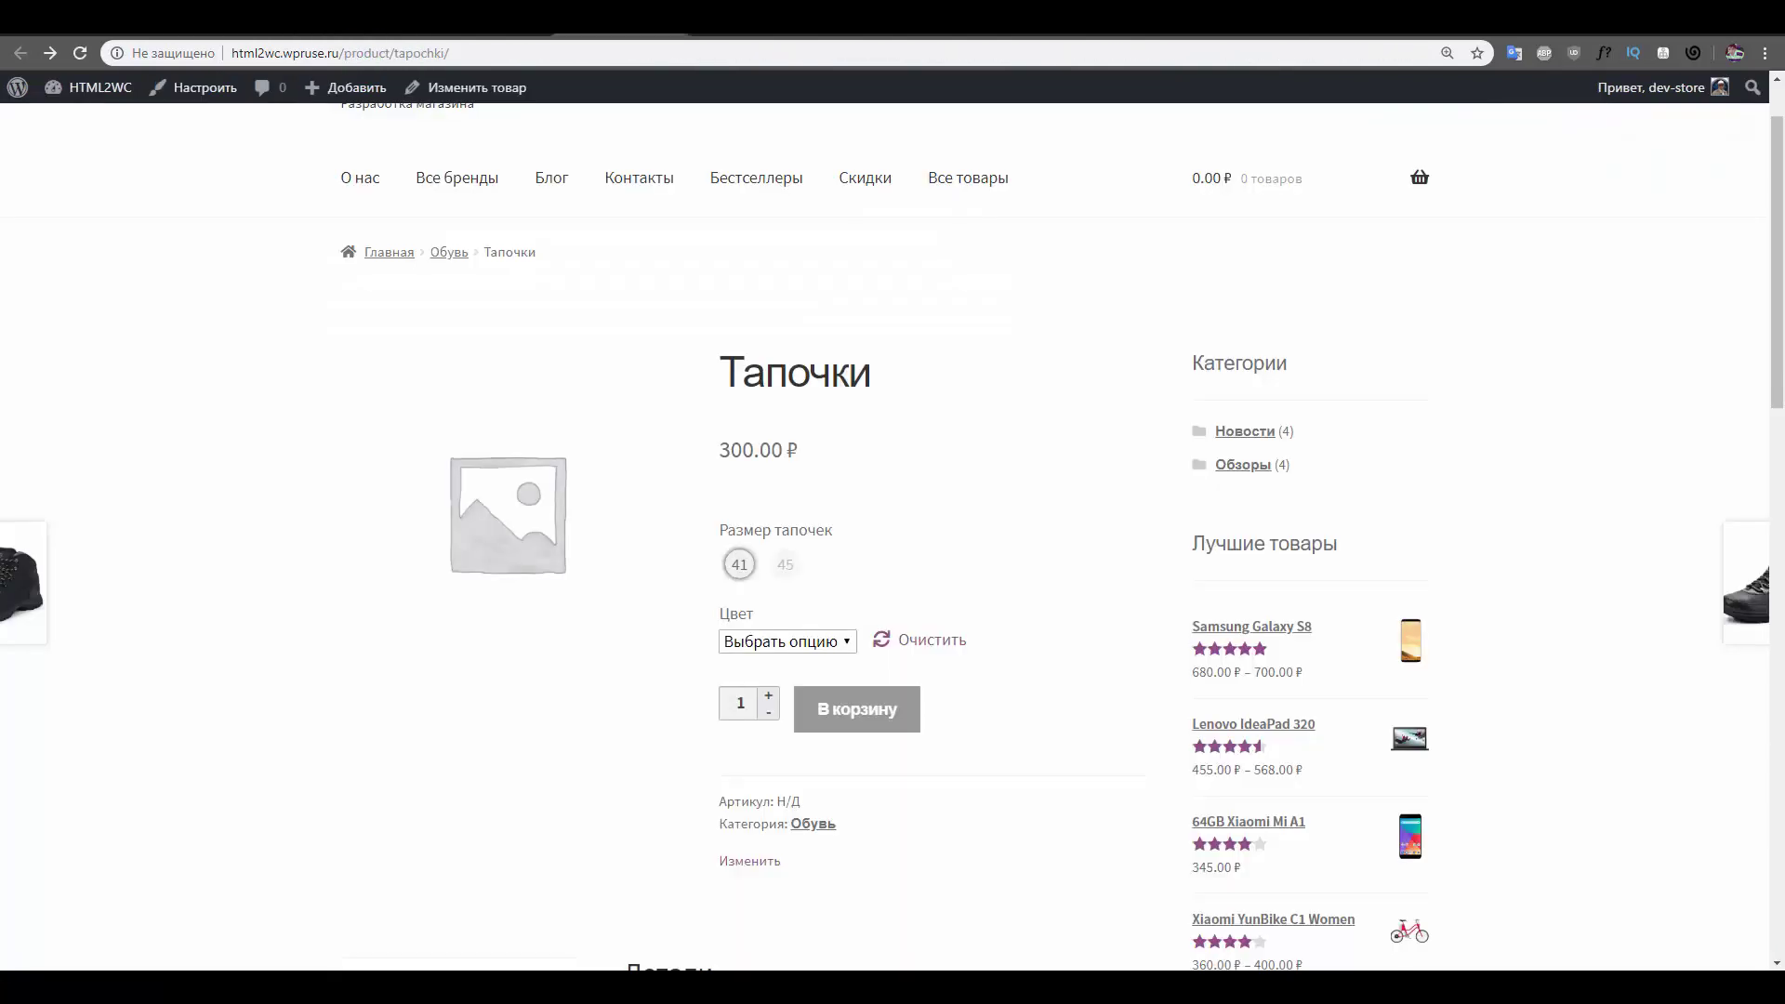
Reload the Тапочки product page and try out the 41 and 45 size swatches and the white and yellow colour swatches.
{"action": "left_click", "coordinate": [75, 56]}
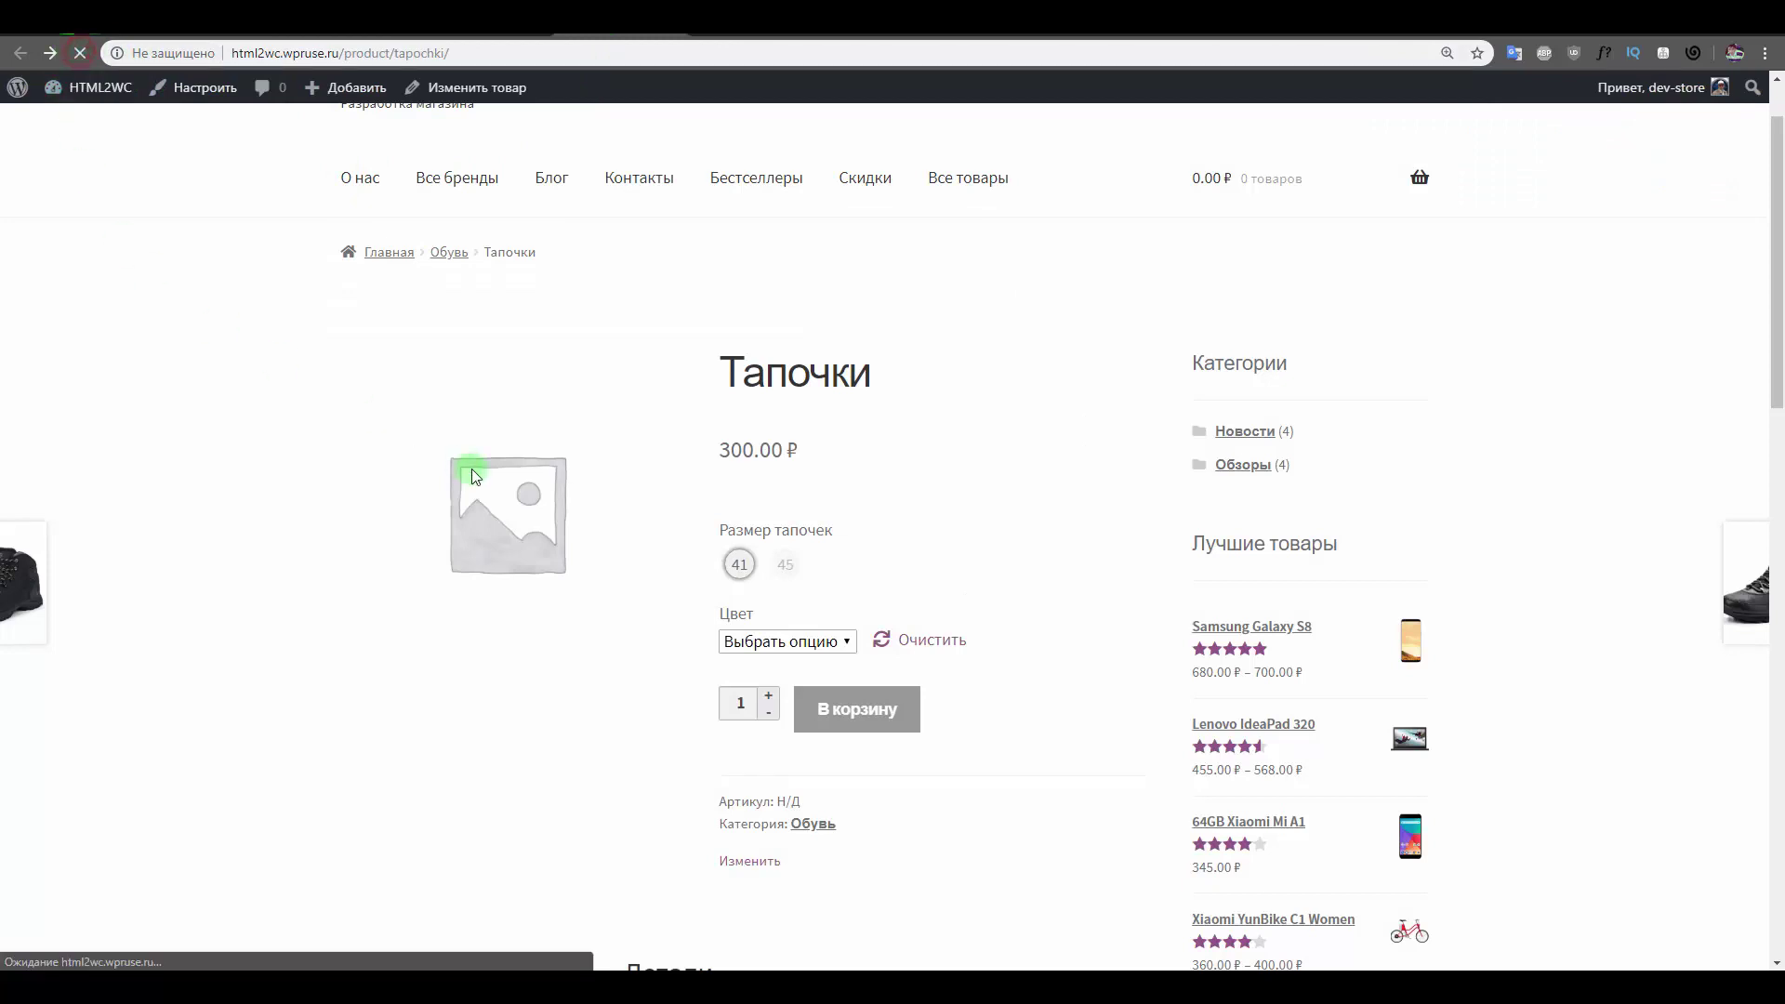
{"action": "left_click", "coordinate": [784, 653]}
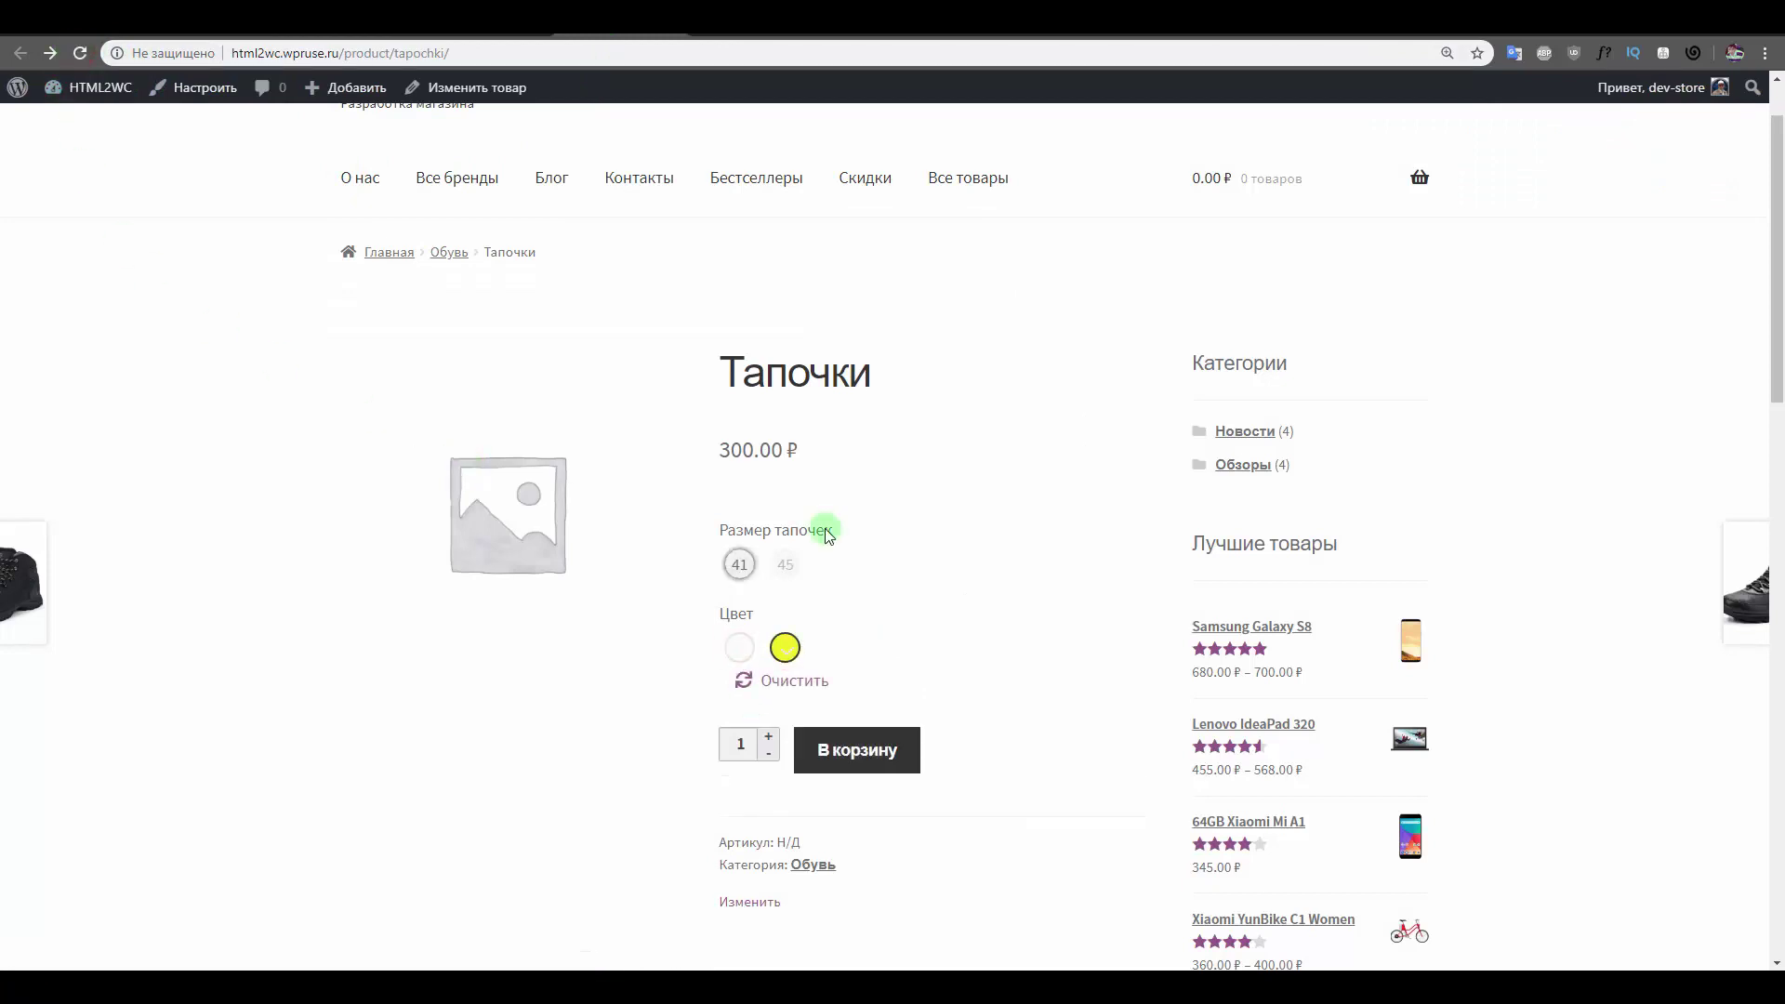
{"action": "left_click", "coordinate": [1209, 28]}
{"action": "left_click", "coordinate": [748, 648]}
{"action": "left_click", "coordinate": [779, 562]}
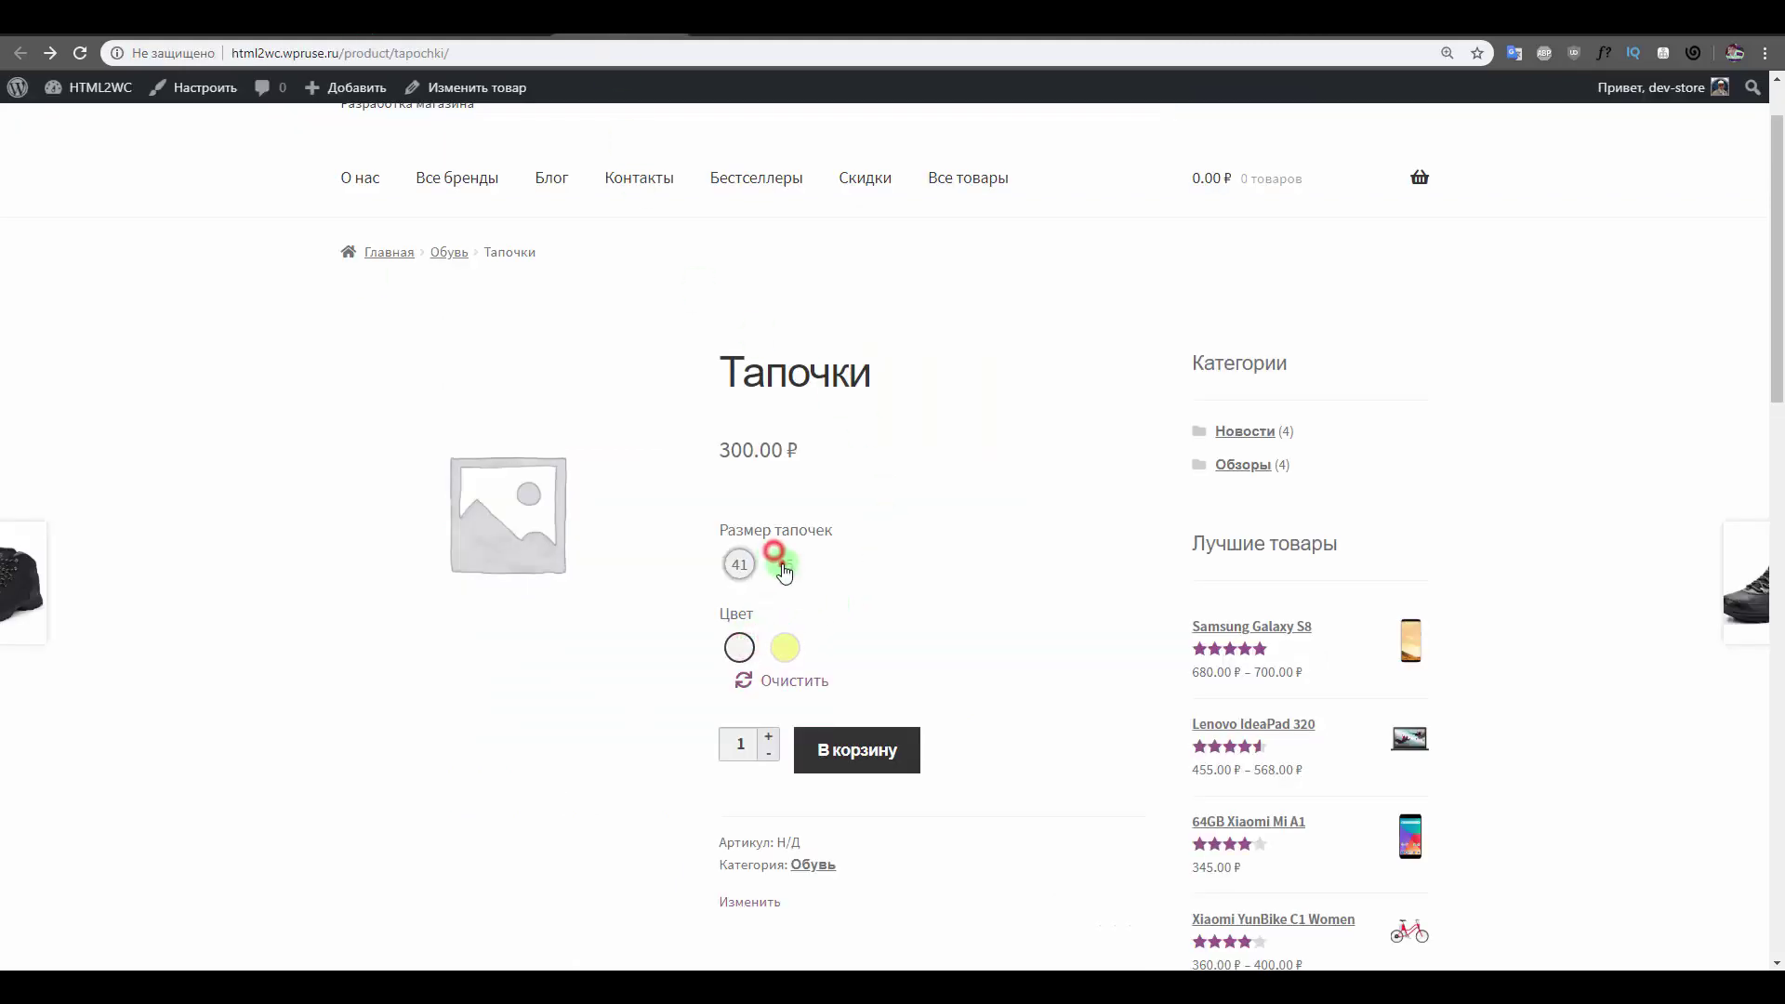
{"action": "left_click", "coordinate": [740, 566]}
{"action": "left_click", "coordinate": [791, 648]}
{"action": "left_click", "coordinate": [740, 648]}
{"action": "scroll", "coordinate": [841, 632], "scroll_direction": "down", "scroll_amount": 3}
{"action": "scroll", "coordinate": [819, 670], "scroll_direction": "up", "scroll_amount": 3}
{"action": "scroll", "coordinate": [830, 634], "scroll_direction": "up", "scroll_amount": 1}
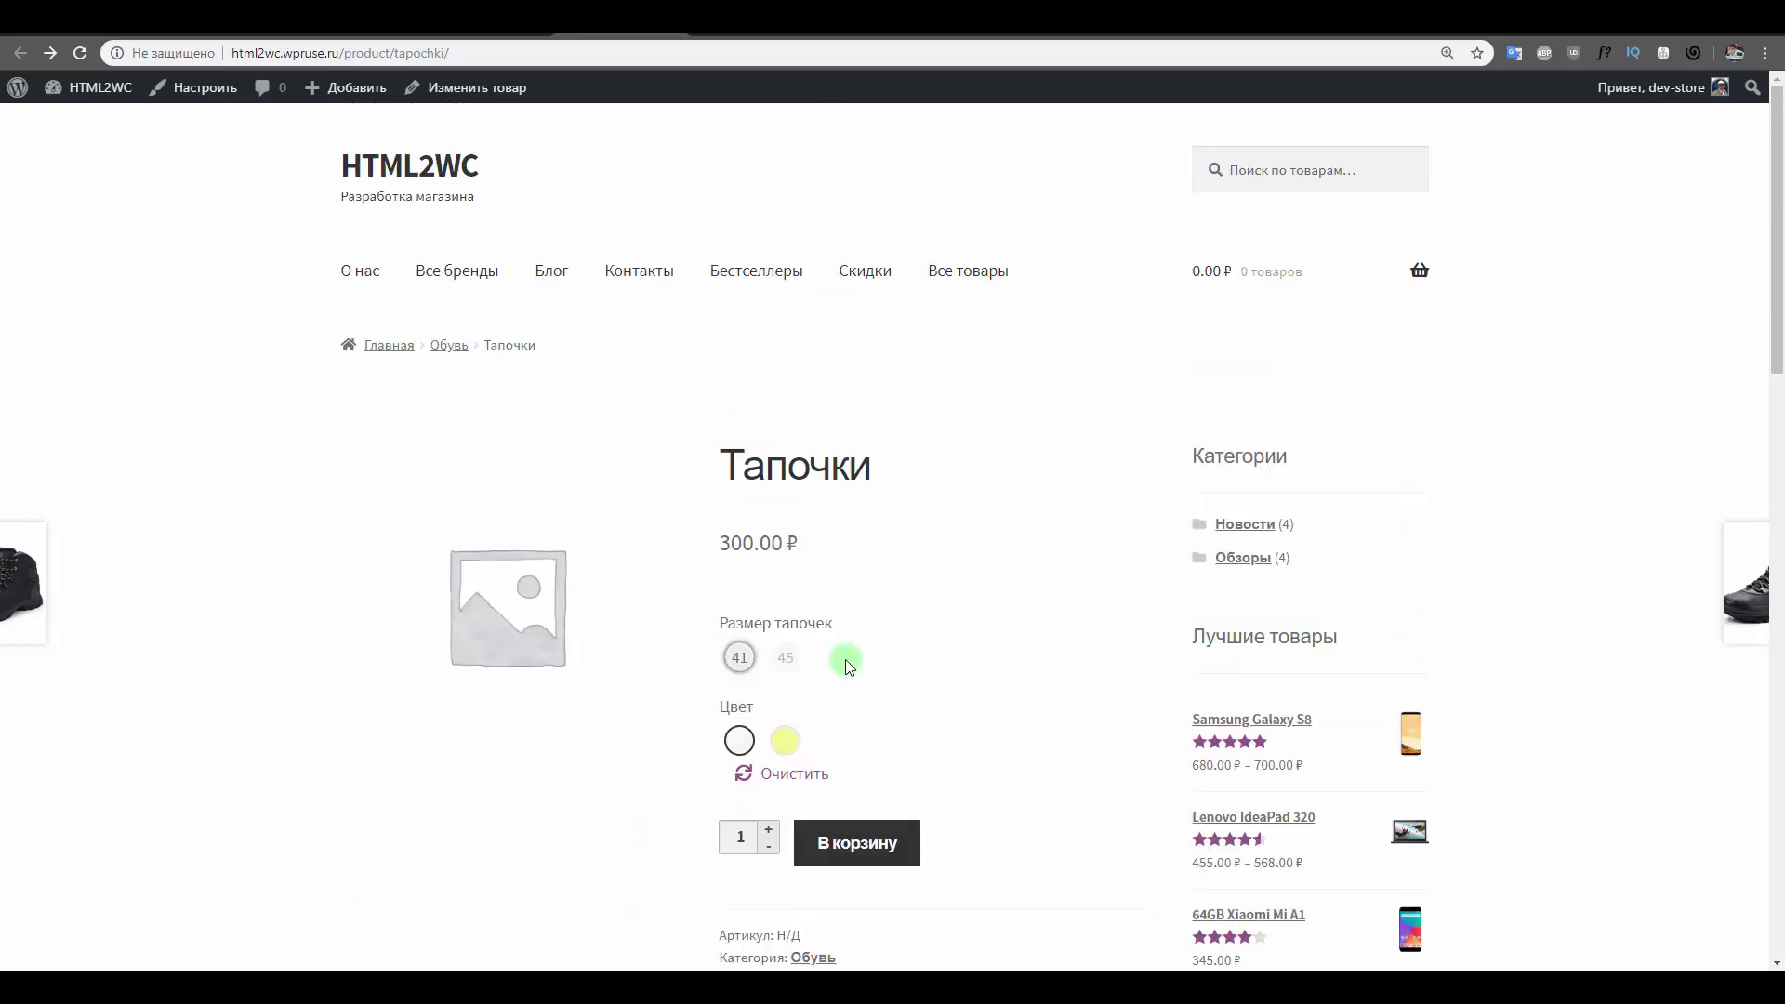